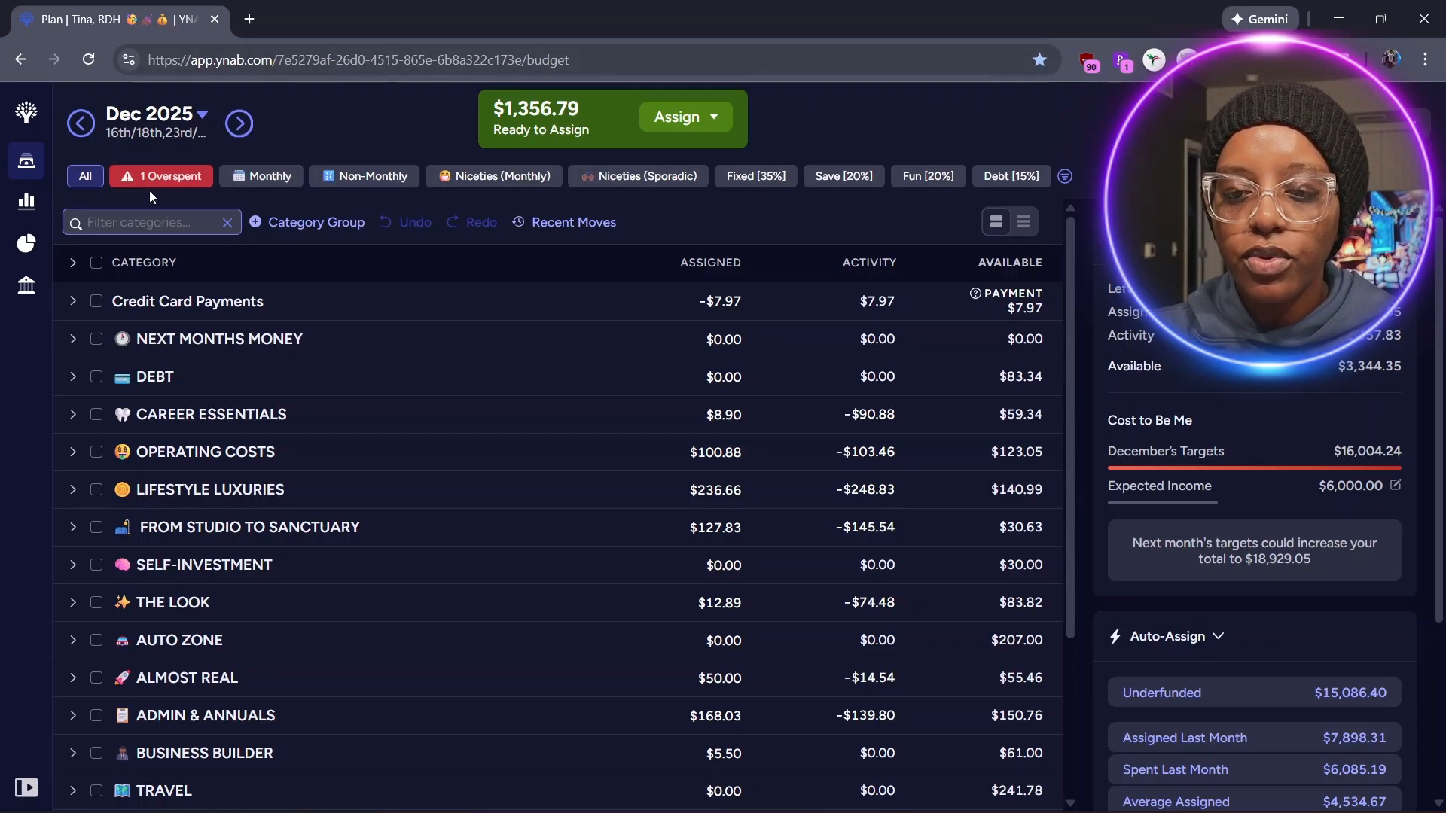
# - Show only the Monthly categories with all groups expanded, and assign $20 to Student Loans for December 2025
pyautogui.click(284, 177)
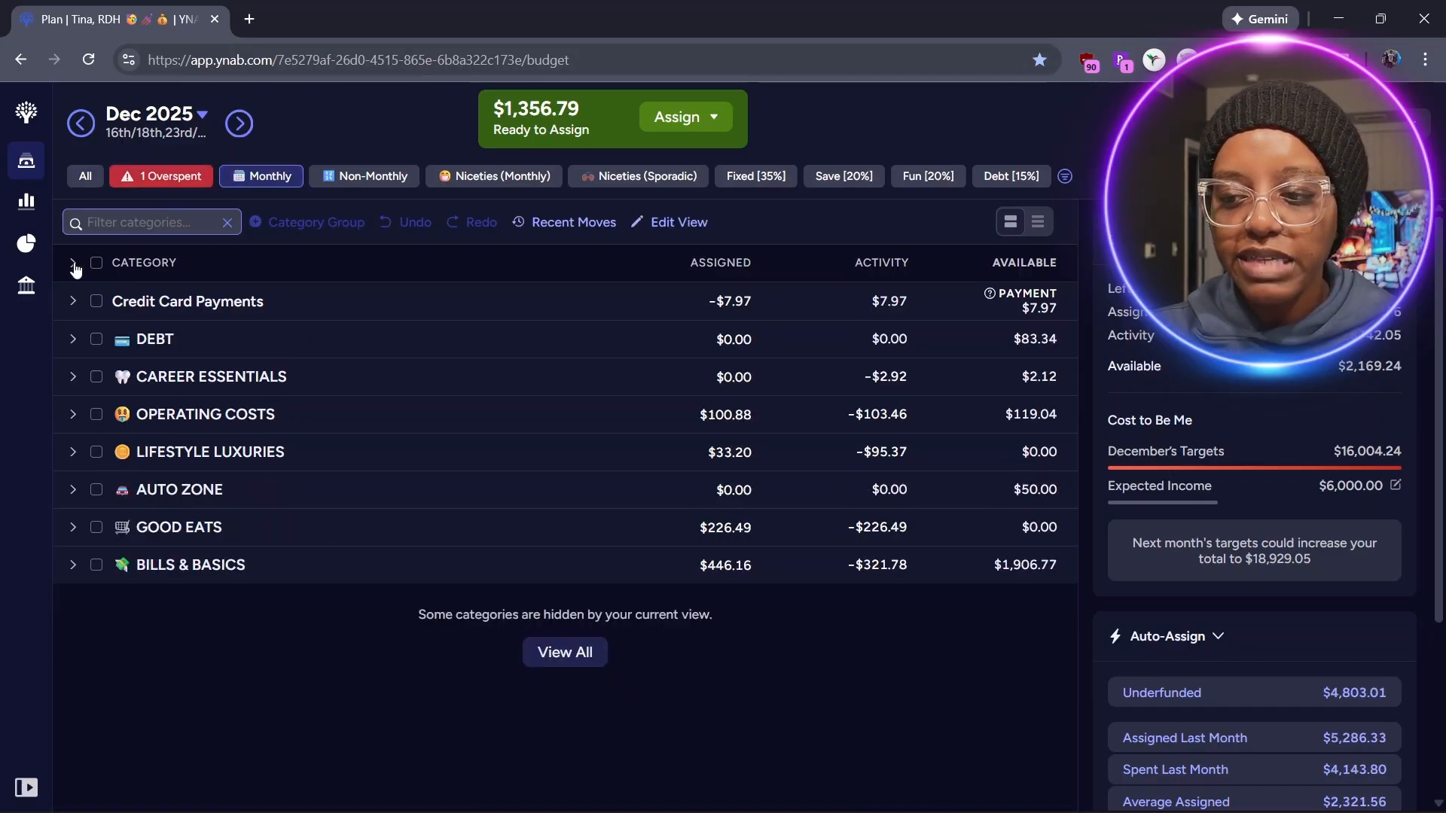
pyautogui.click(73, 263)
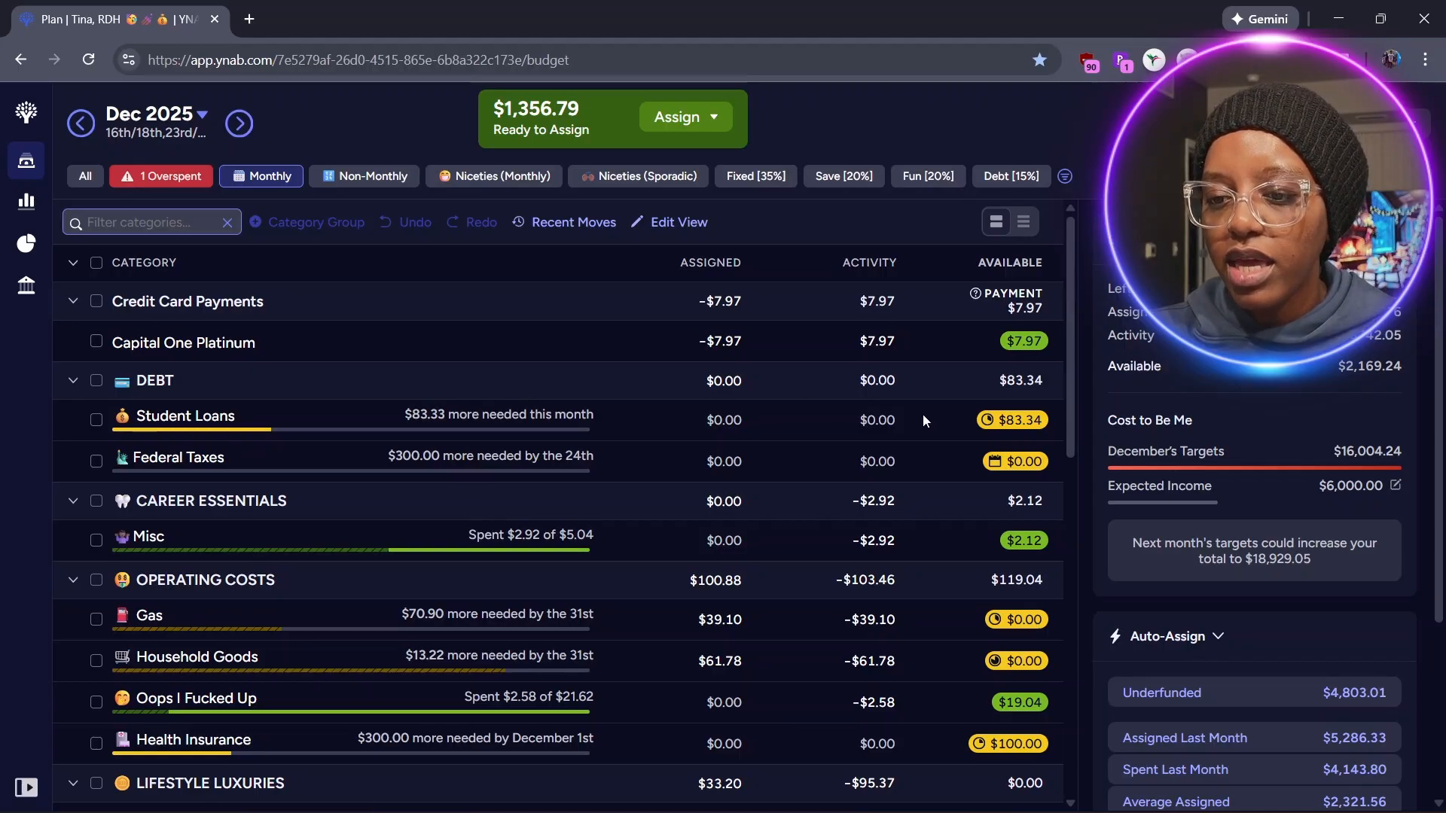
pyautogui.click(726, 423)
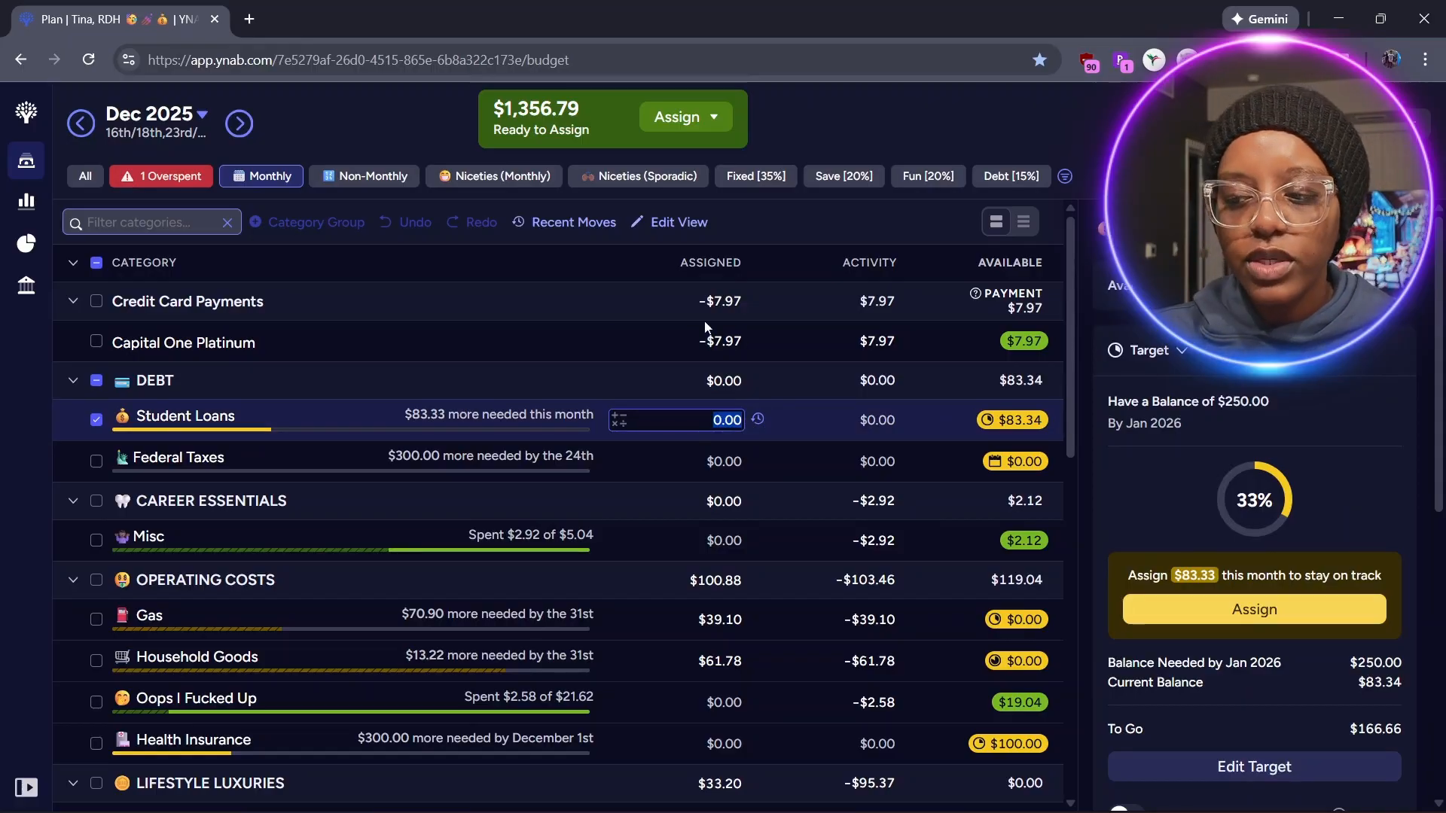
pyautogui.write('20')
pyautogui.press('Return')
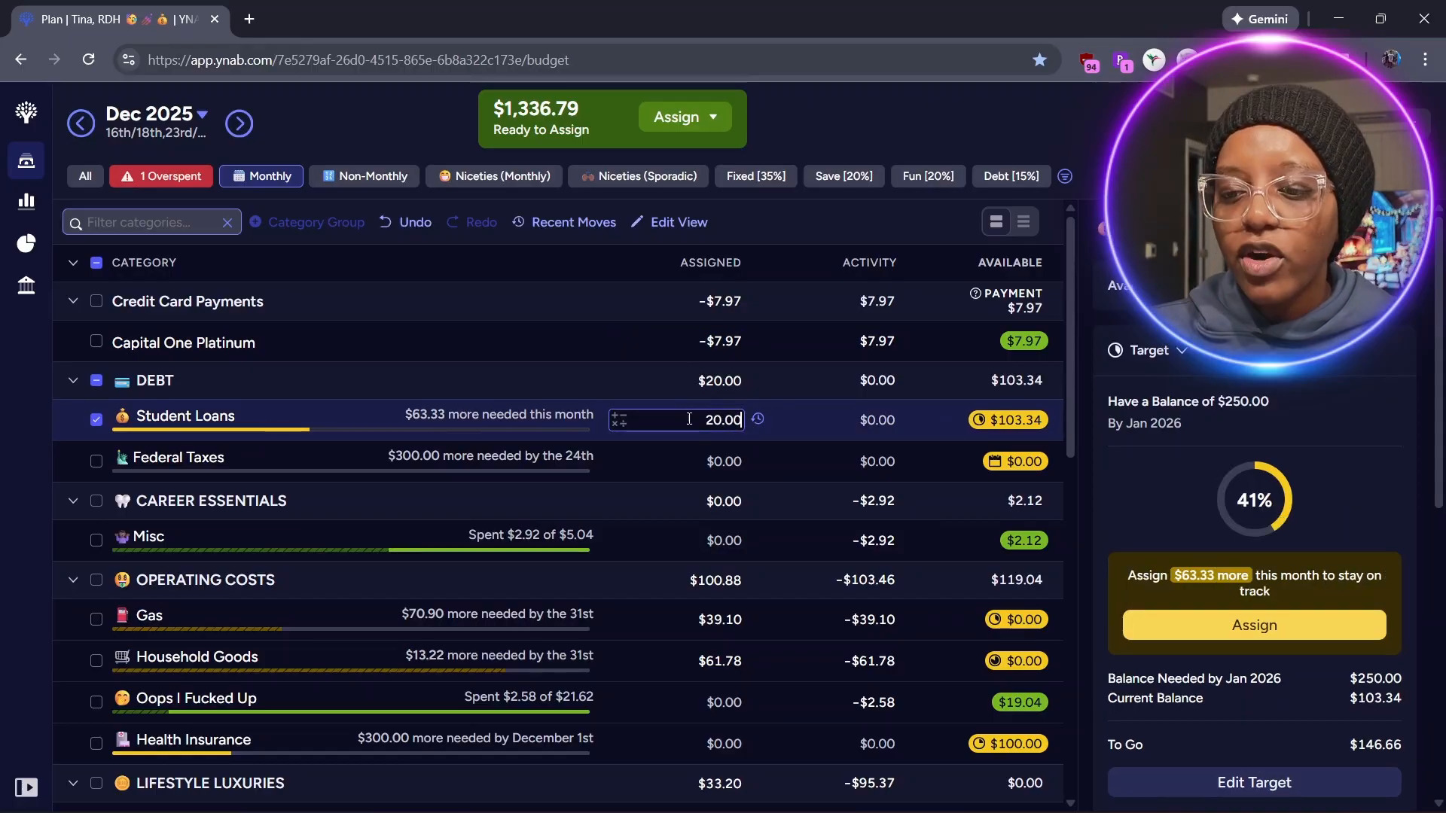
# - Assign $150 to Federal Taxes in the Debt group and deselect the category
pyautogui.click(705, 462)
pyautogui.write('150')
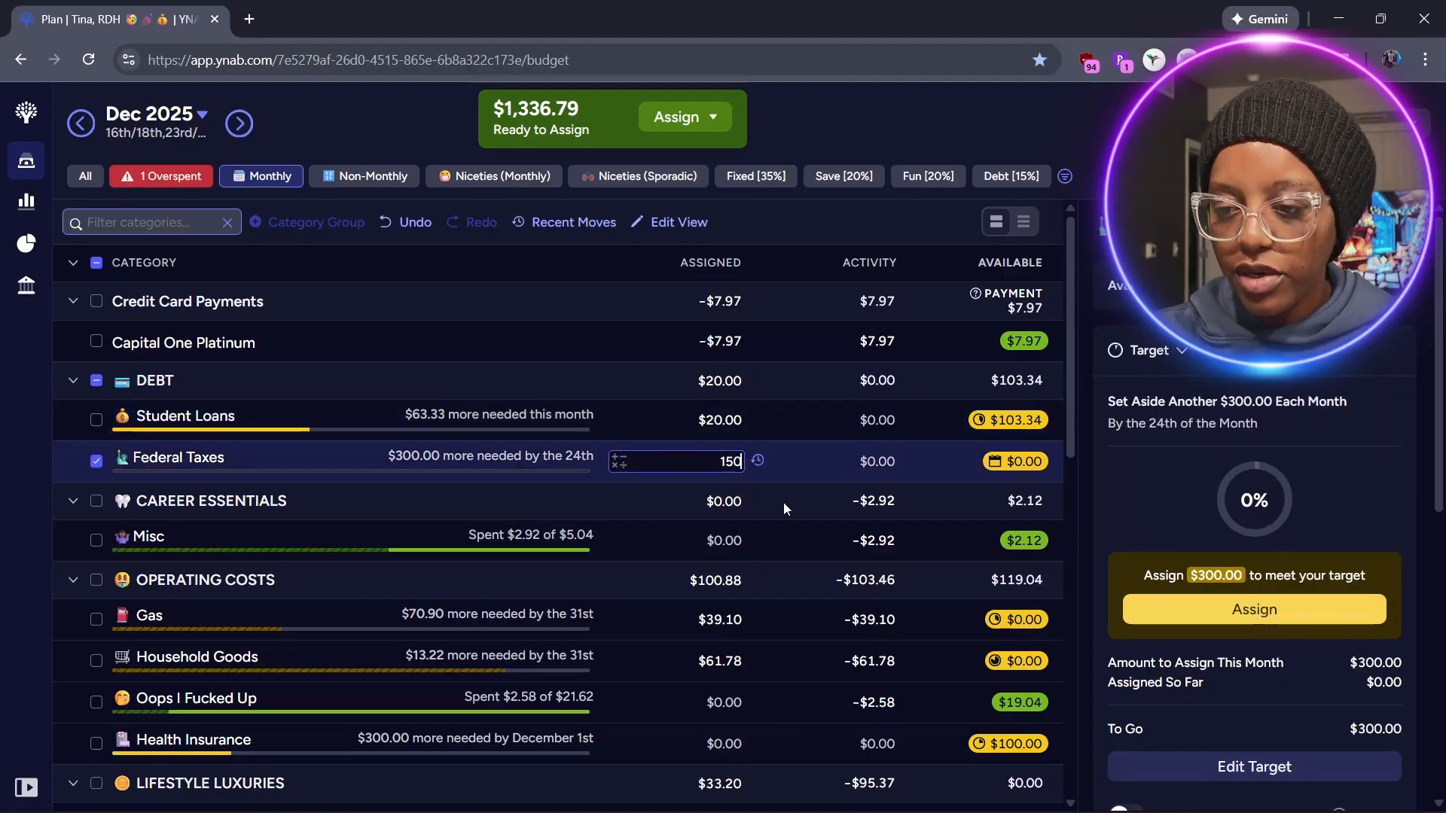
pyautogui.press('Return')
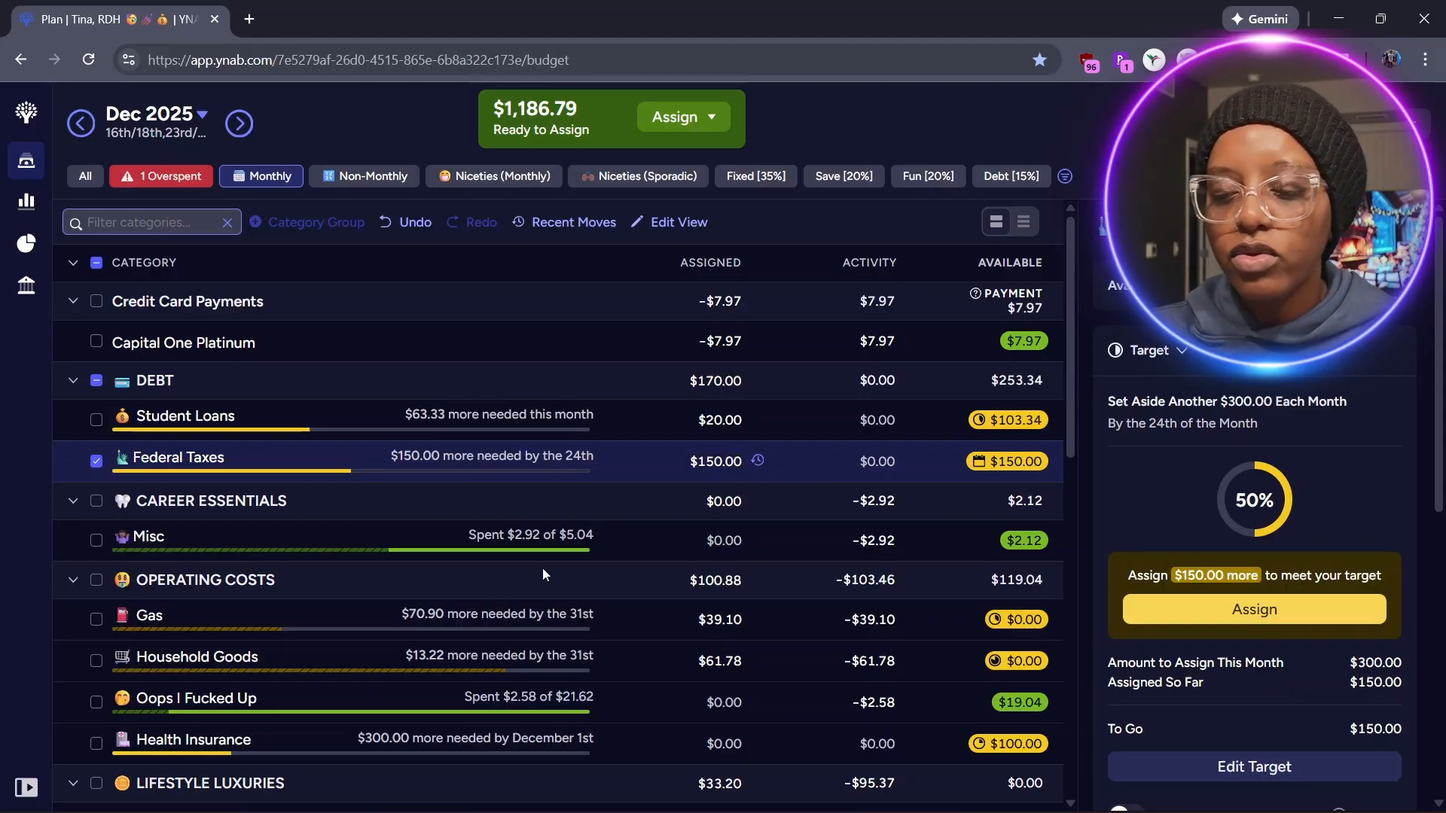
pyautogui.moveTo(1070, 396); pyautogui.dragTo(1074, 429)
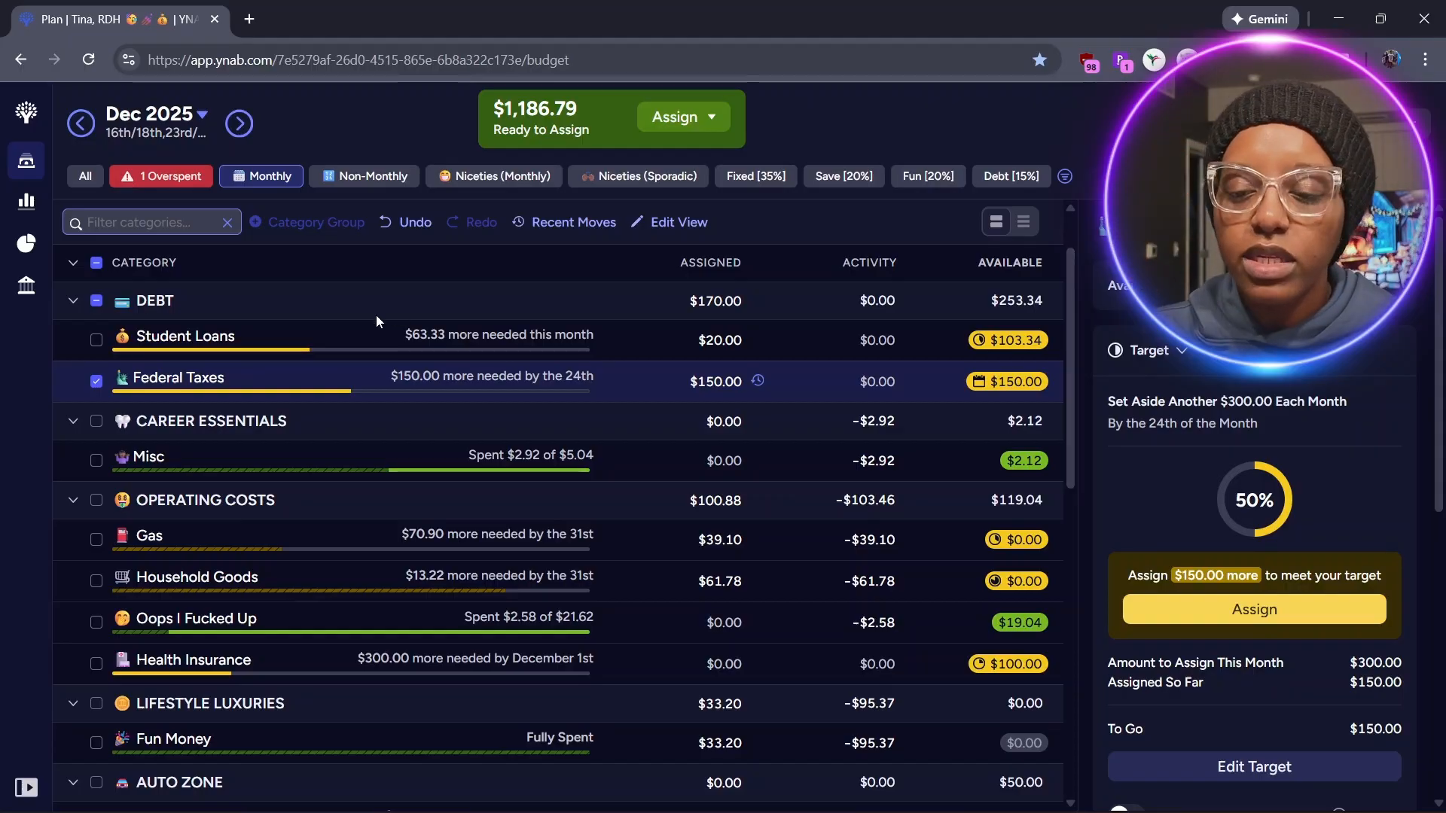
pyautogui.click(94, 382)
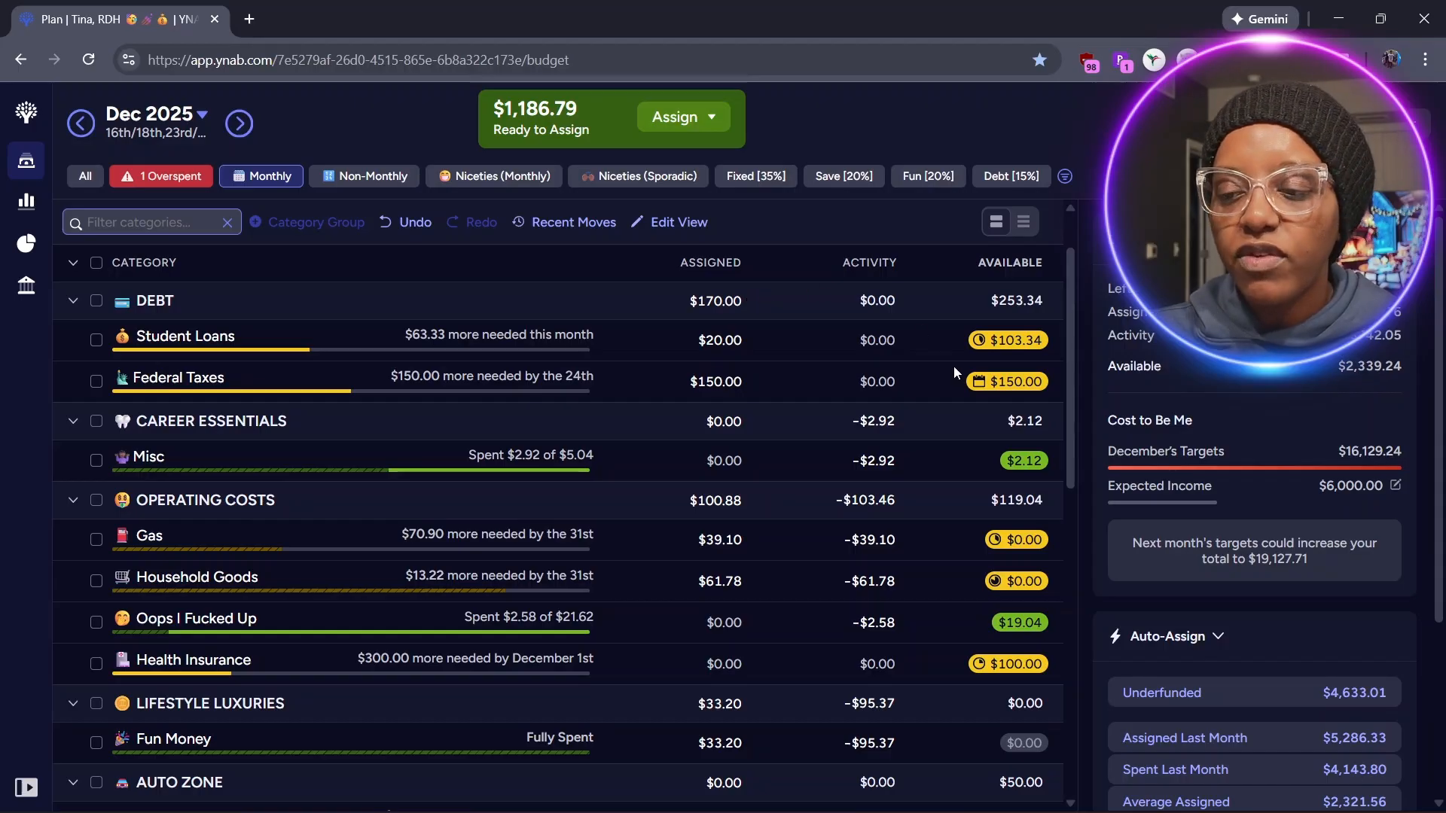
# - Collapse the Debt, Credit Card Payments and Career Essentials groups
pyautogui.scroll(-1, 1070, 340)
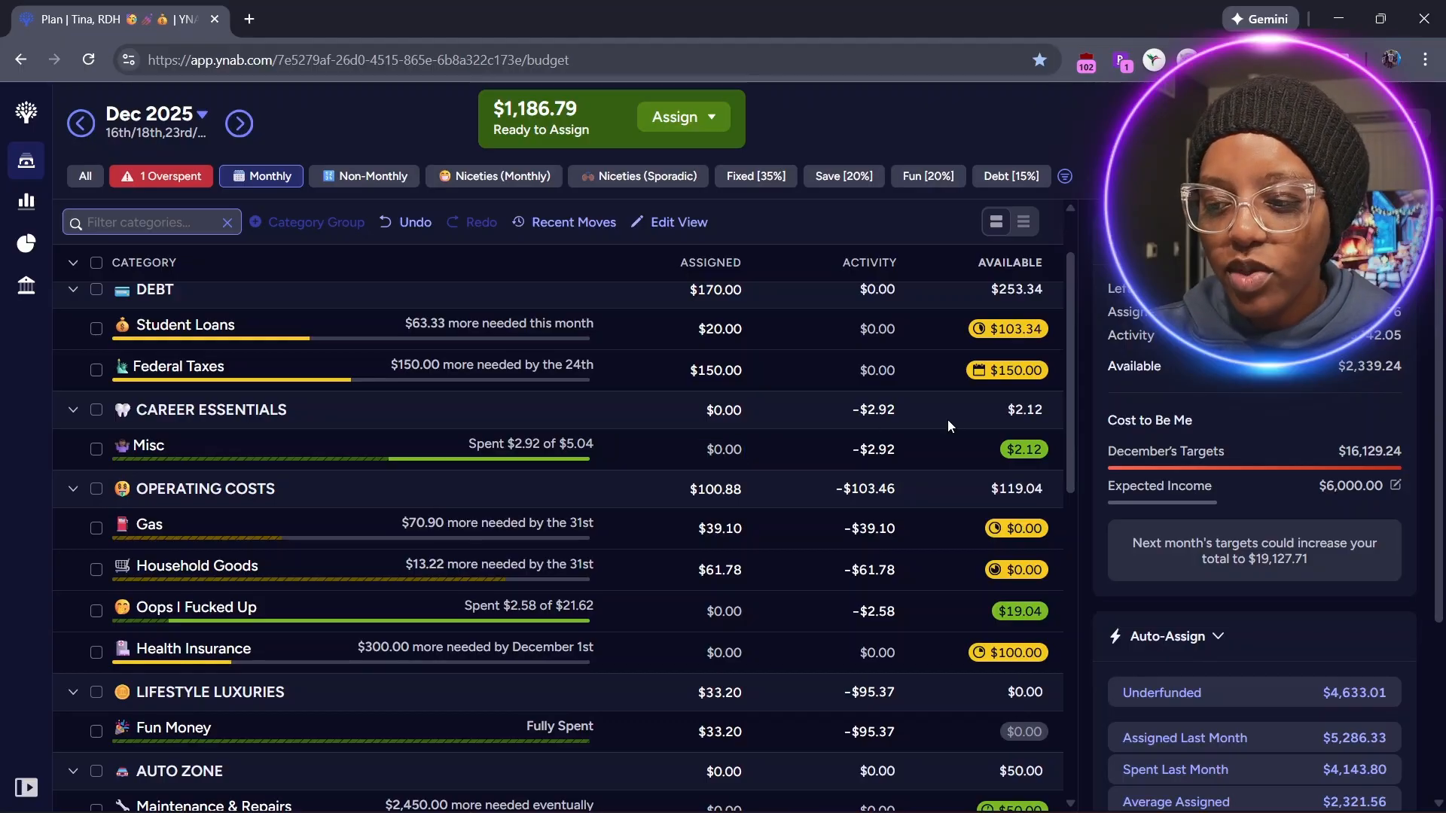
pyautogui.click(73, 290)
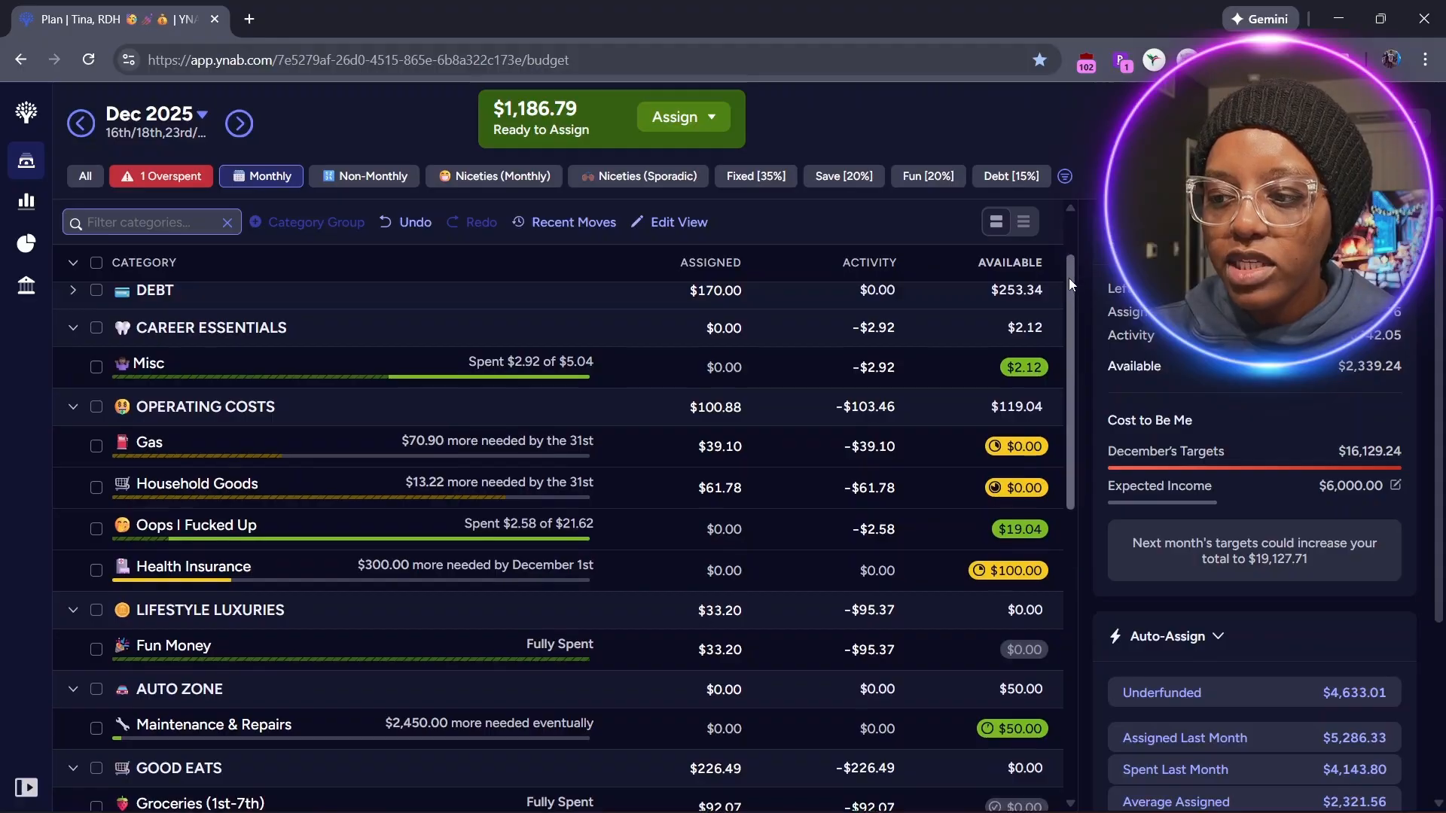
pyautogui.moveTo(1069, 277); pyautogui.dragTo(1069, 232)
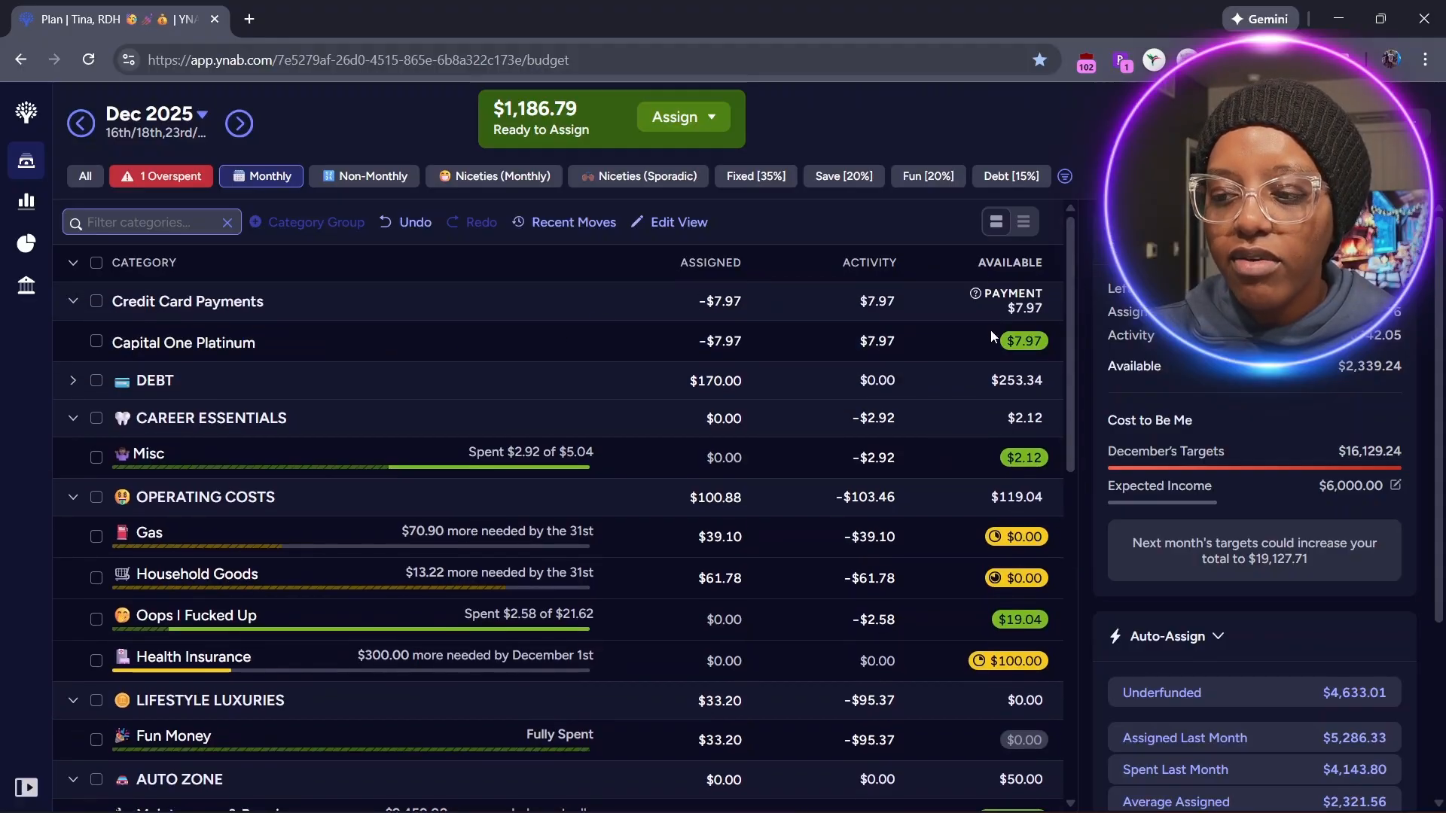
pyautogui.click(70, 302)
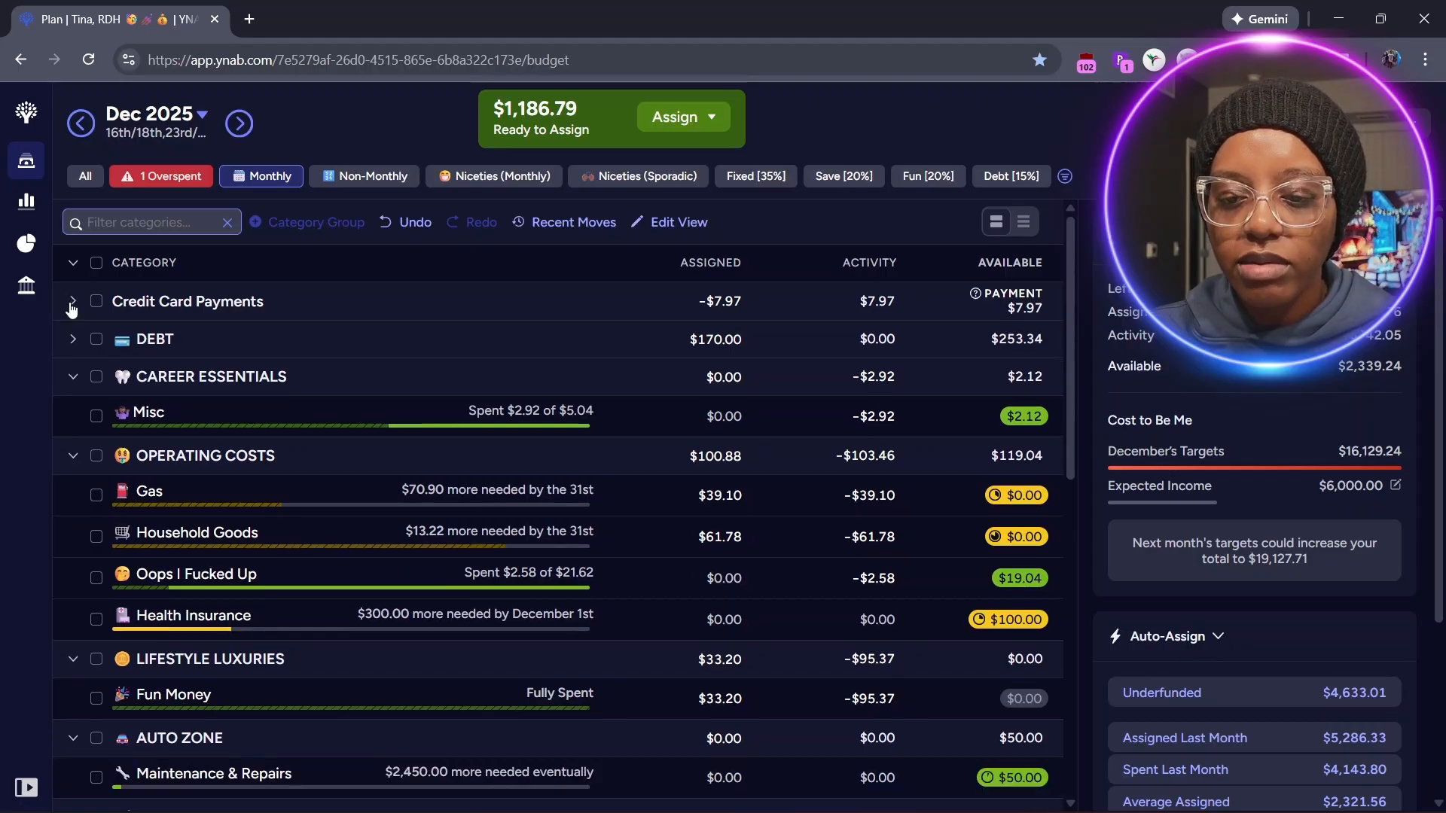
pyautogui.click(73, 379)
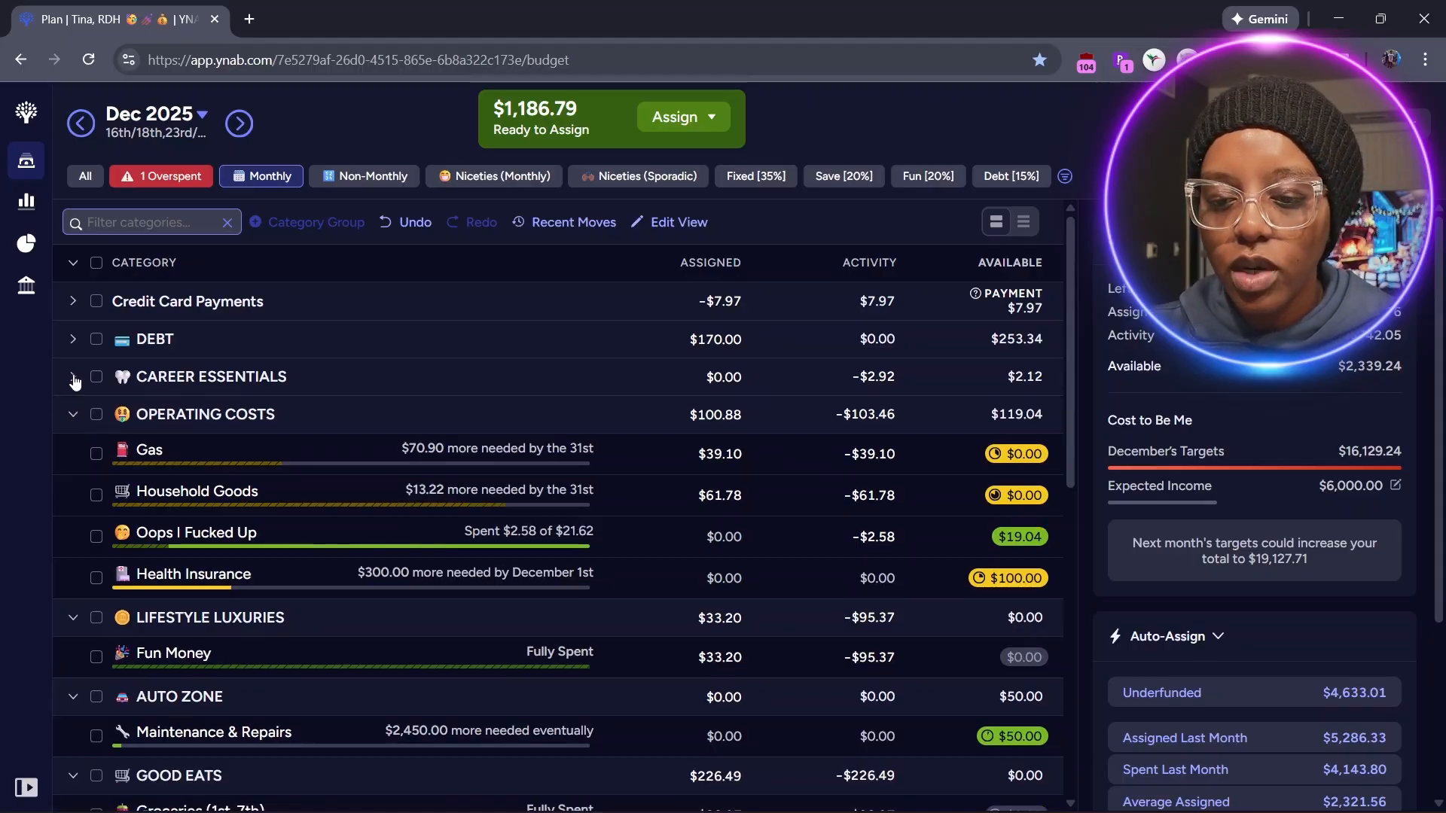
# - Add $20 to the amount assigned to Gas in the Operating Costs group, leaving no category selected
pyautogui.click(723, 457)
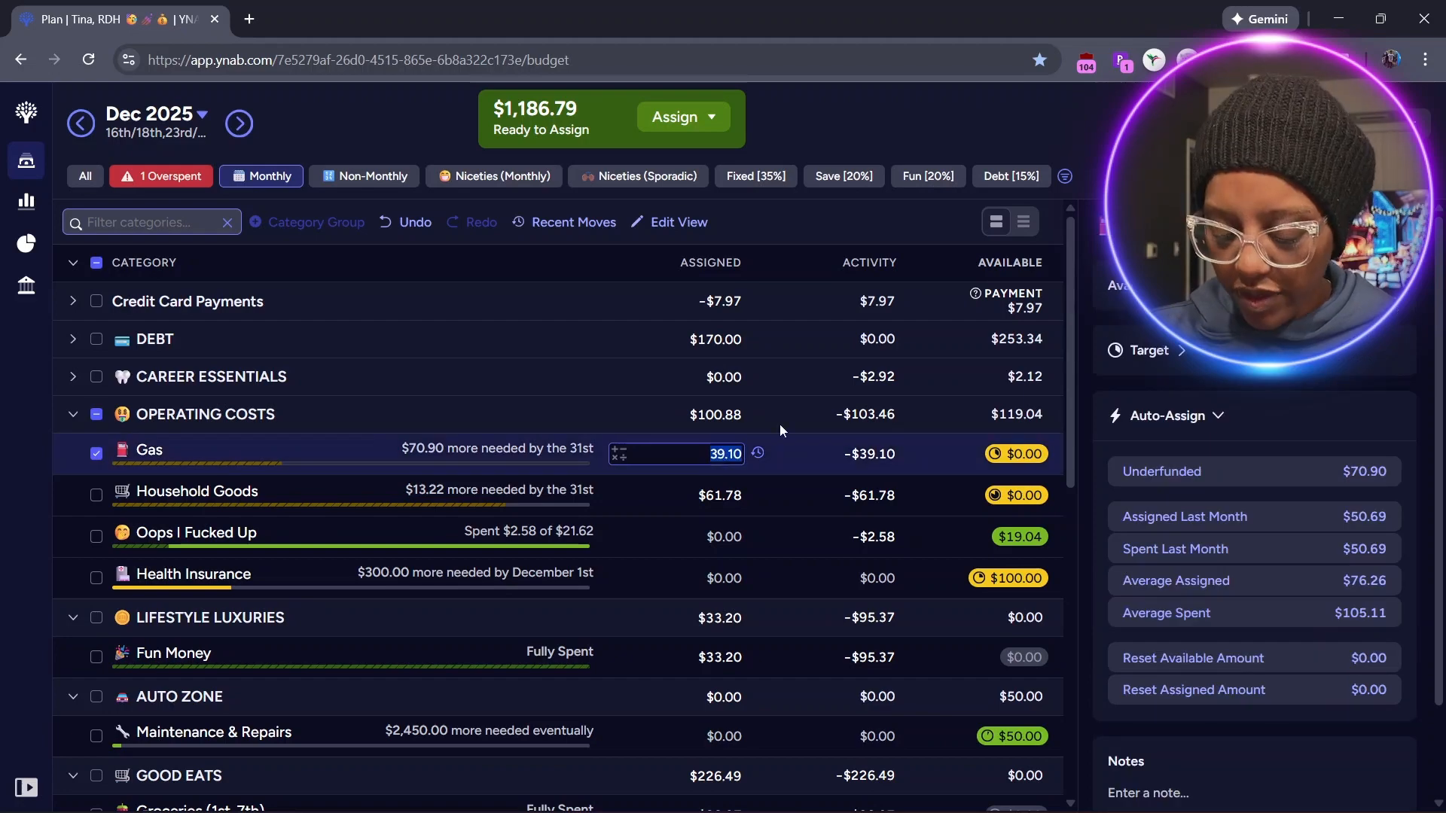
pyautogui.press('End')
pyautogui.write('+20')
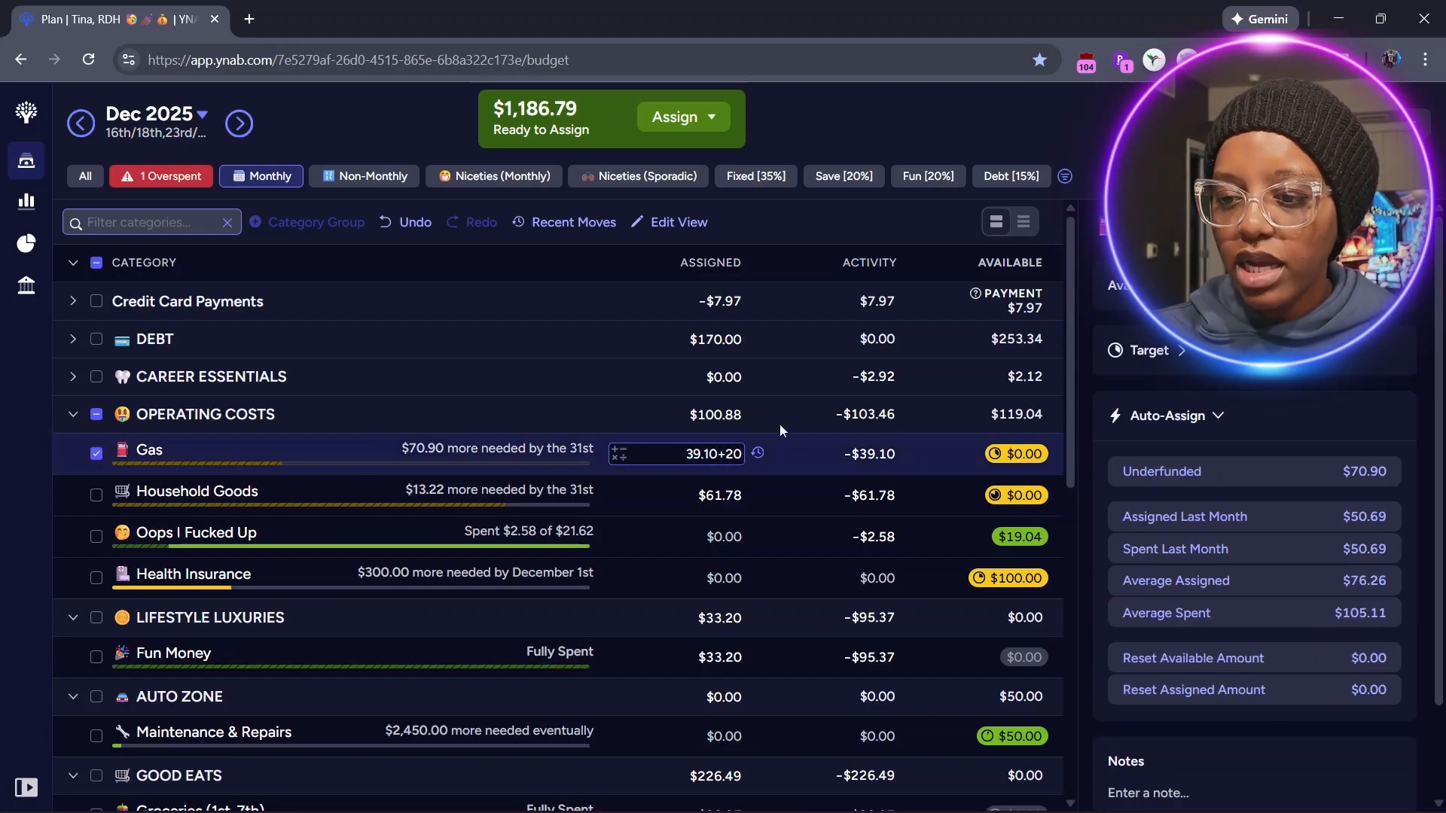
pyautogui.press('Return')
pyautogui.click(736, 497)
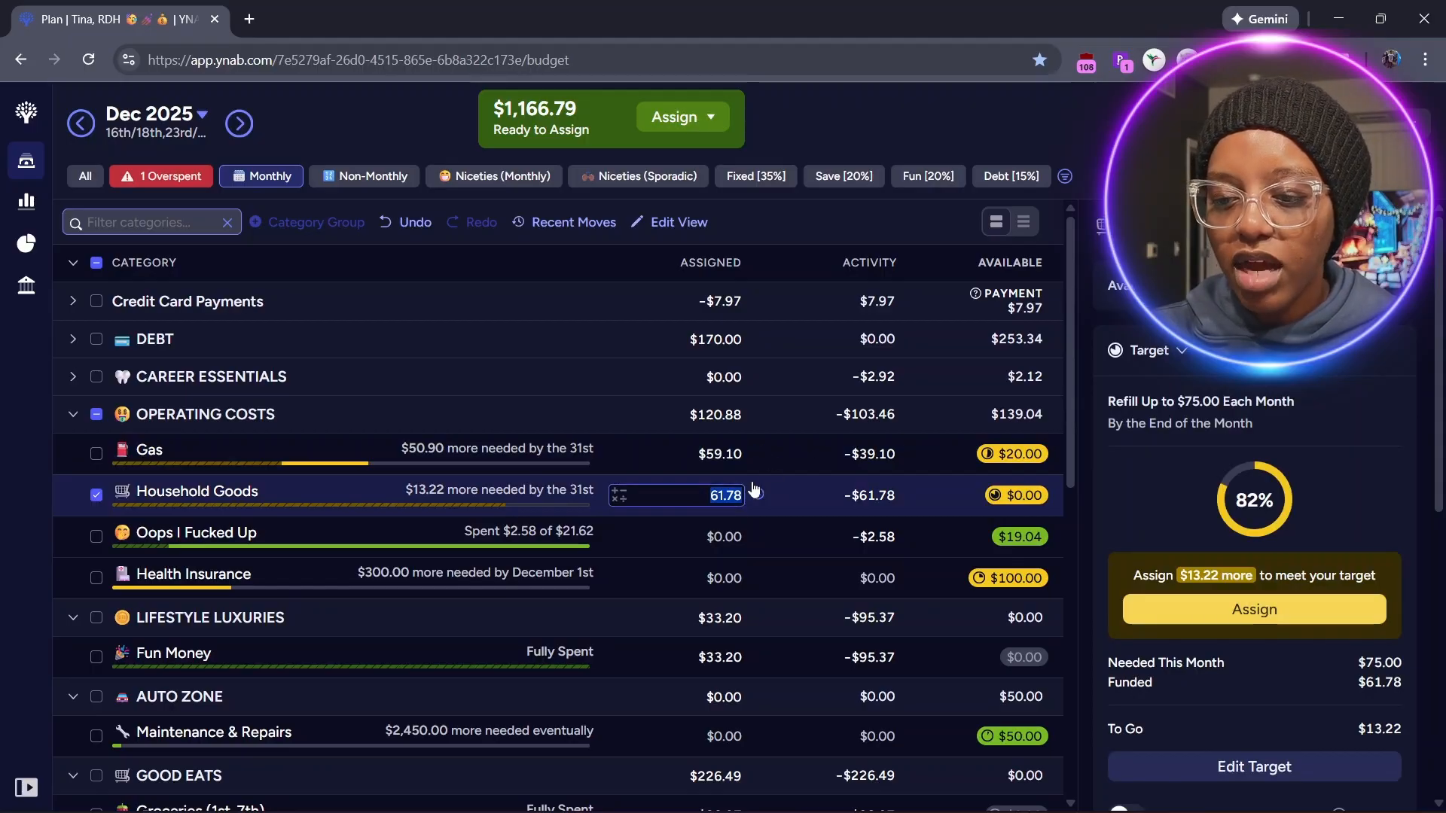
pyautogui.click(96, 497)
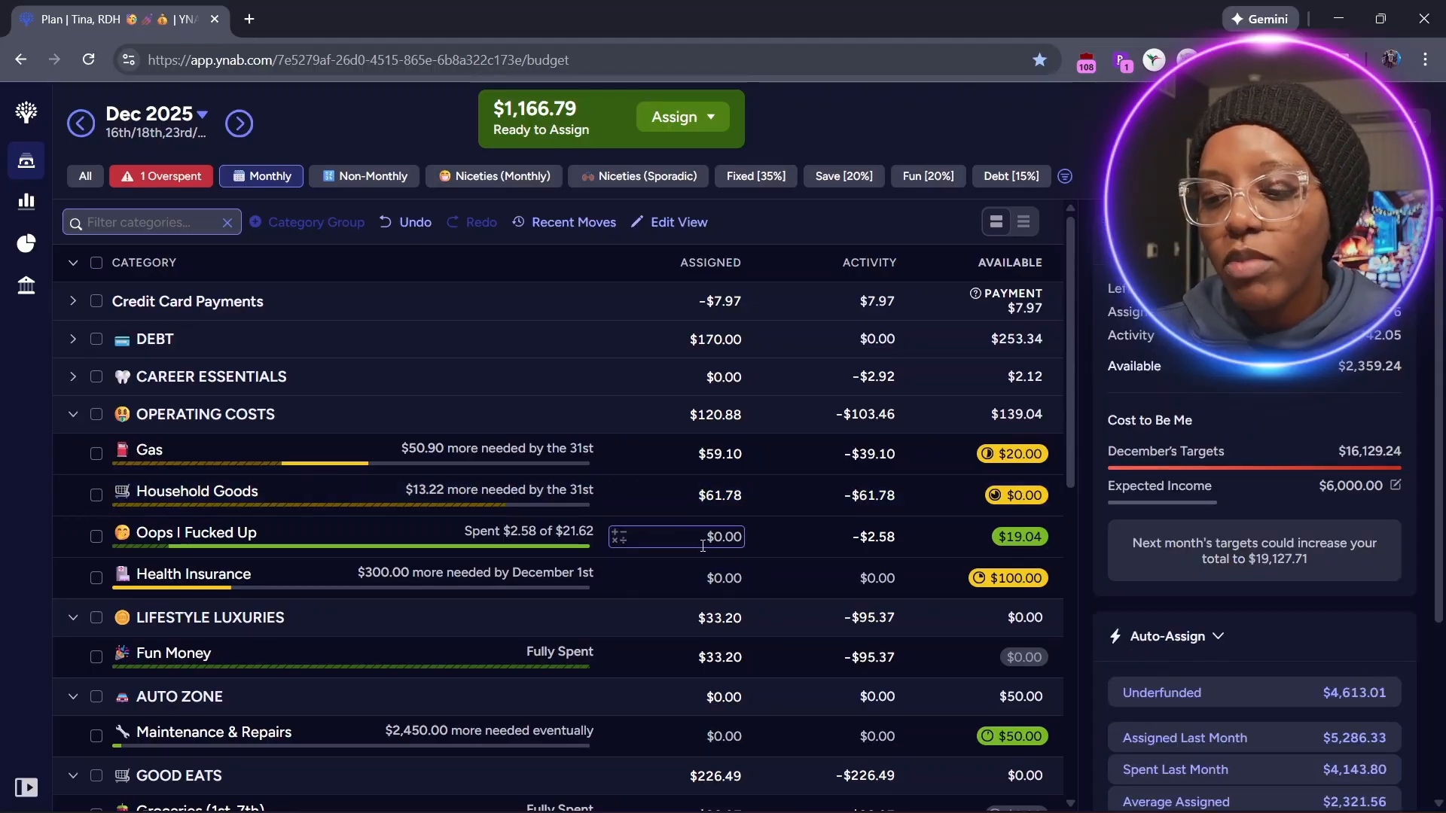
# - Assign $10.96 to the Oops I Fucked Up category in the Operating Costs group
pyautogui.click(731, 538)
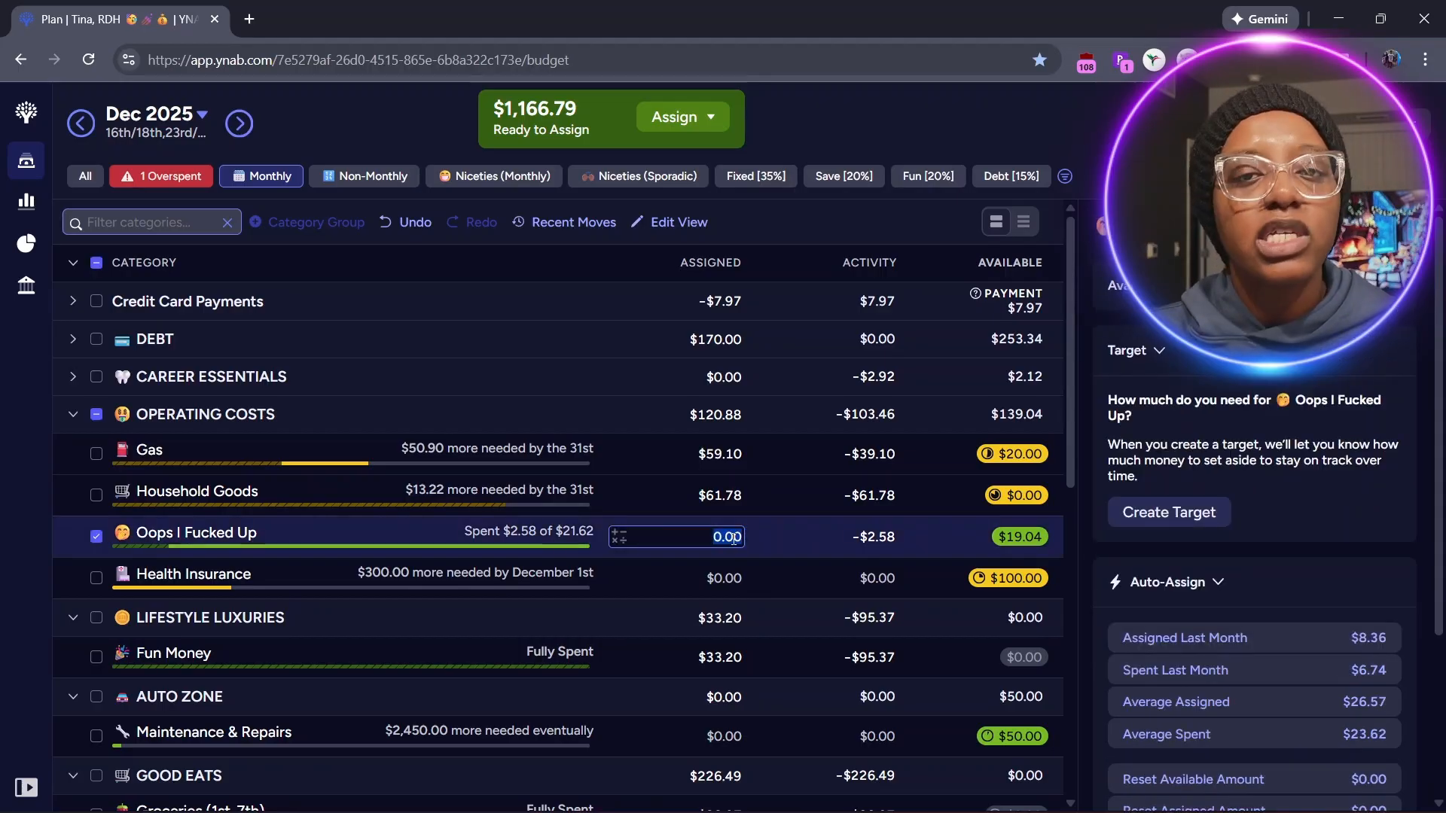
pyautogui.click(734, 538)
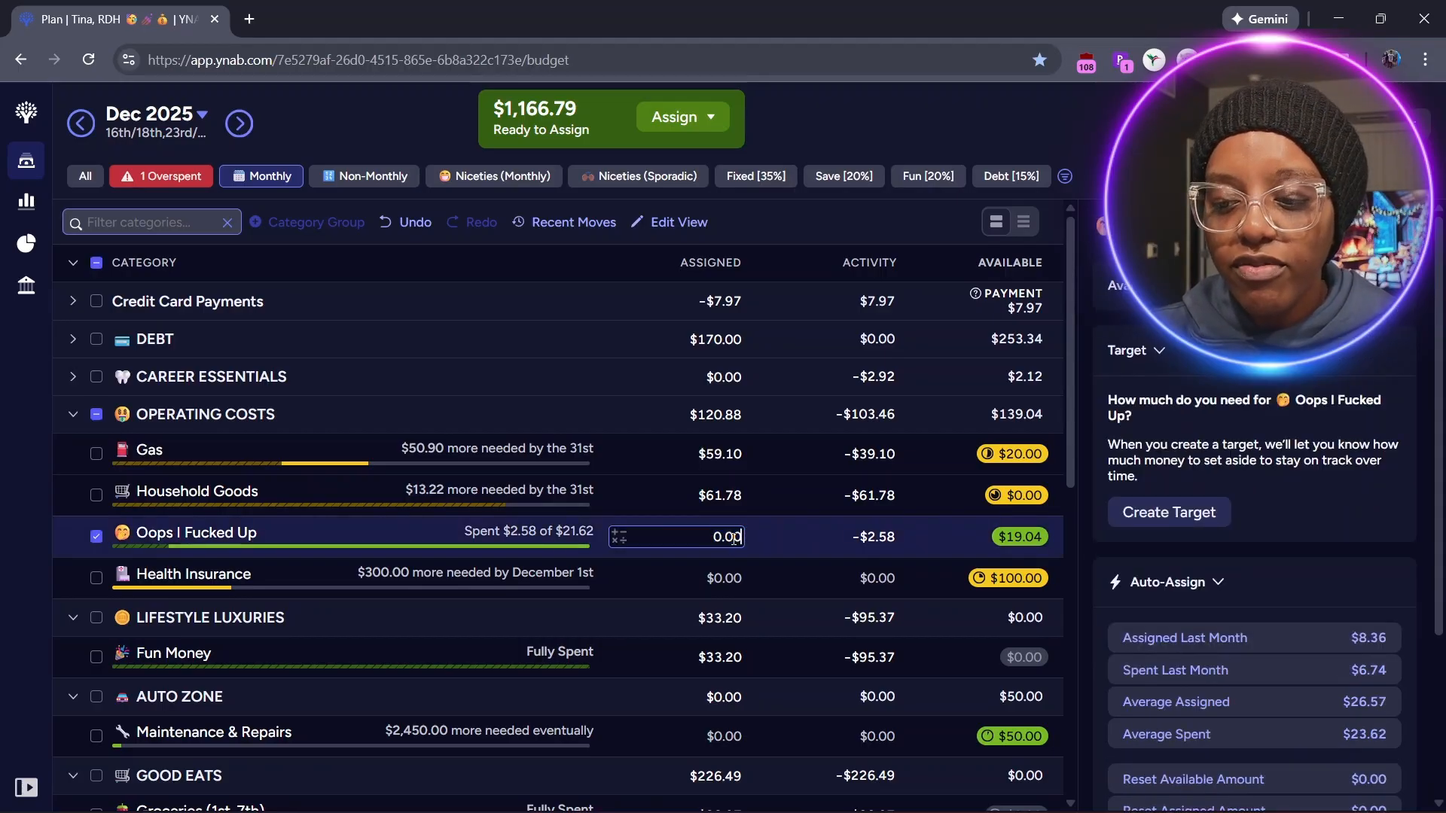
pyautogui.click(755, 541)
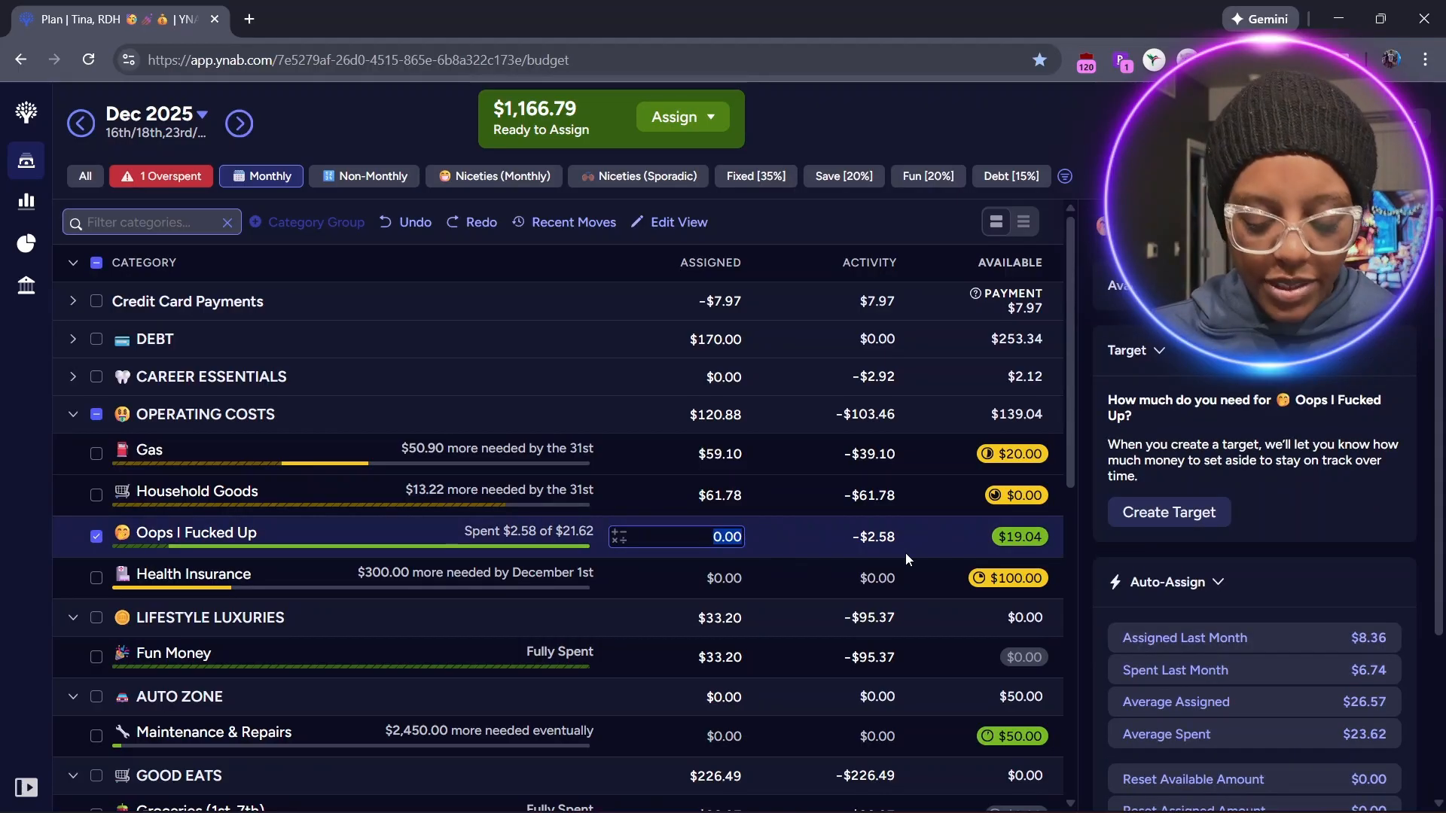
pyautogui.write('10.')
pyautogui.write('.96')
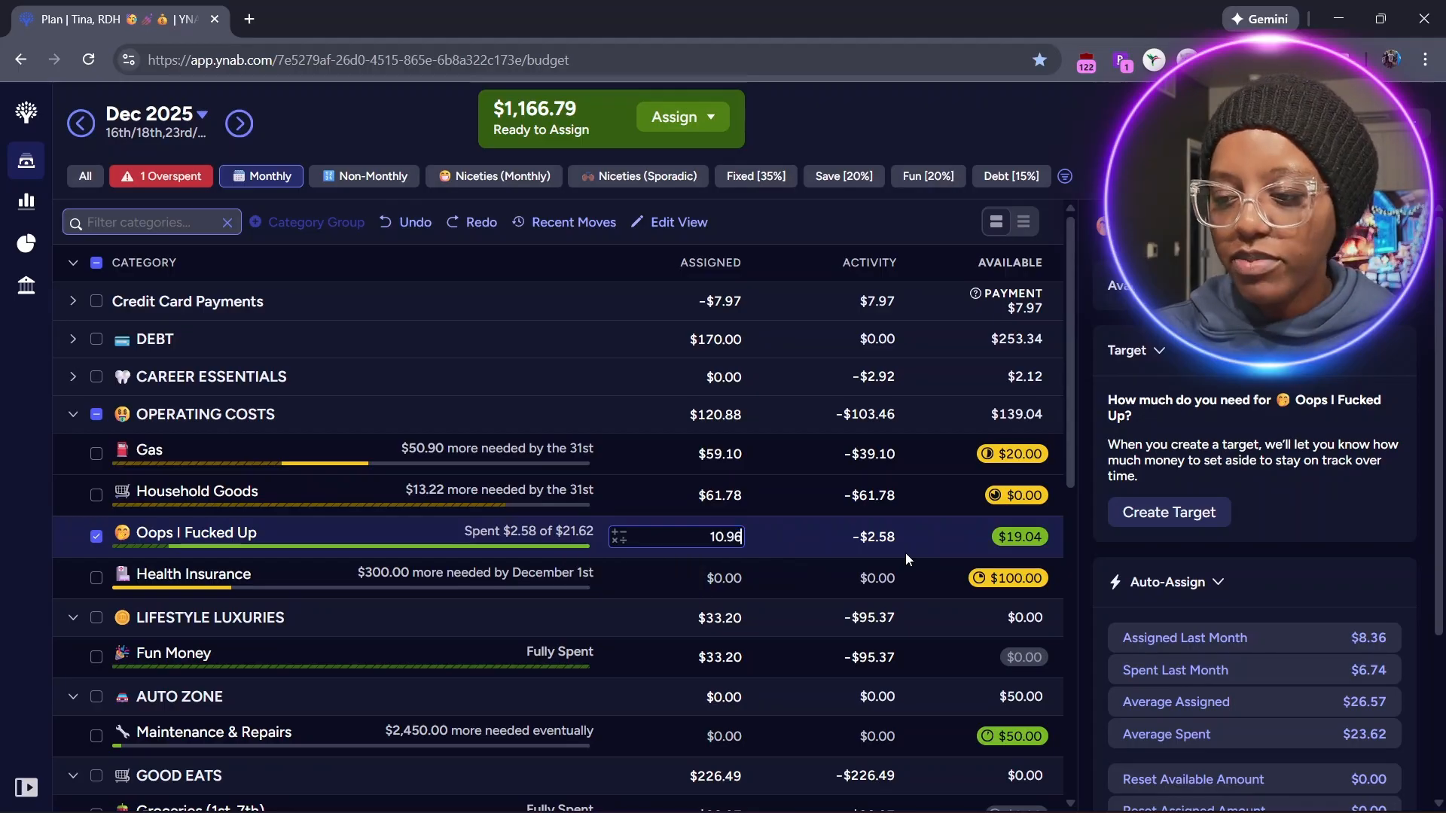
pyautogui.press('Return')
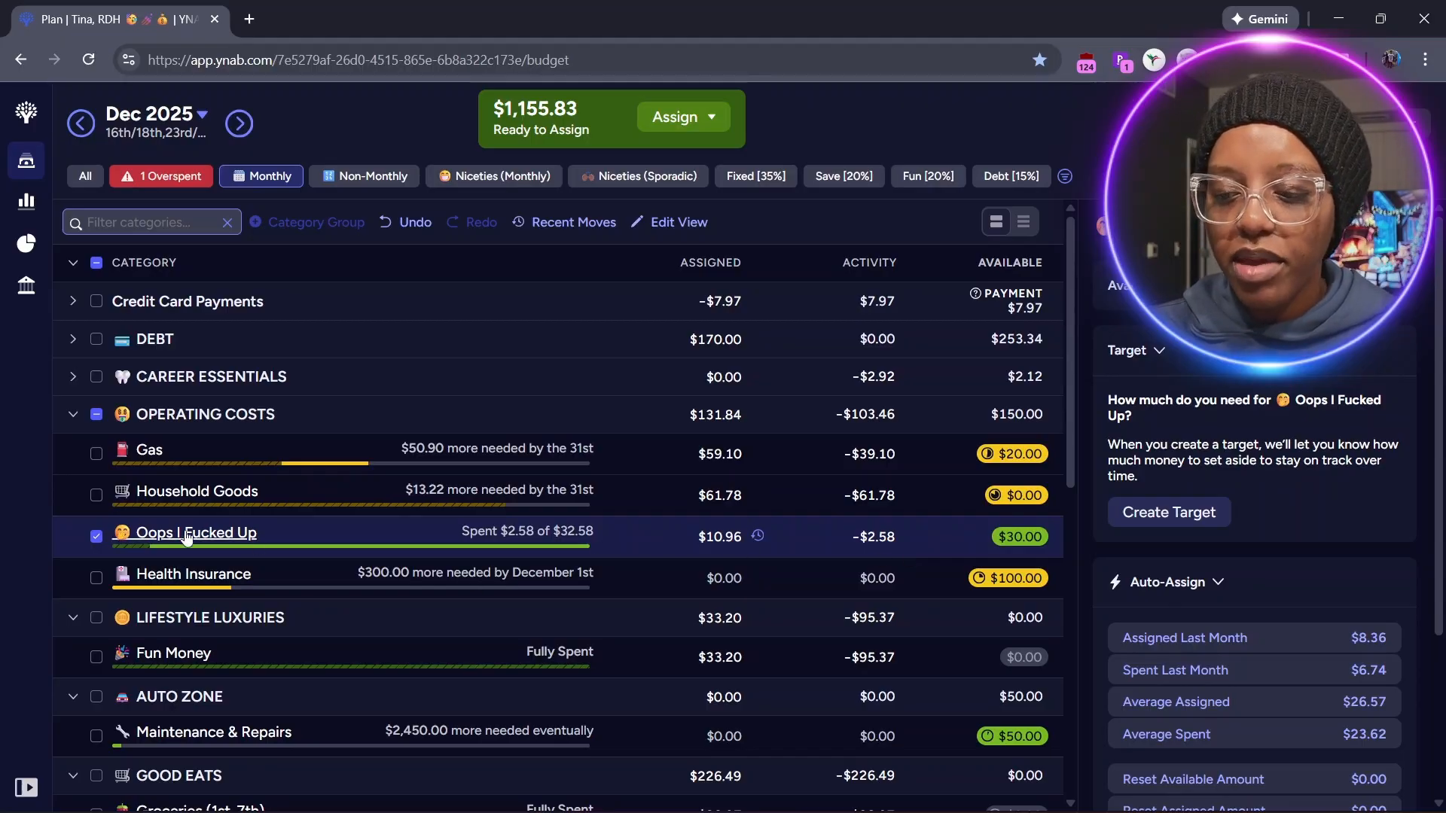
# - Assign $100 to Health Insurance in the Operating Costs group
pyautogui.click(700, 579)
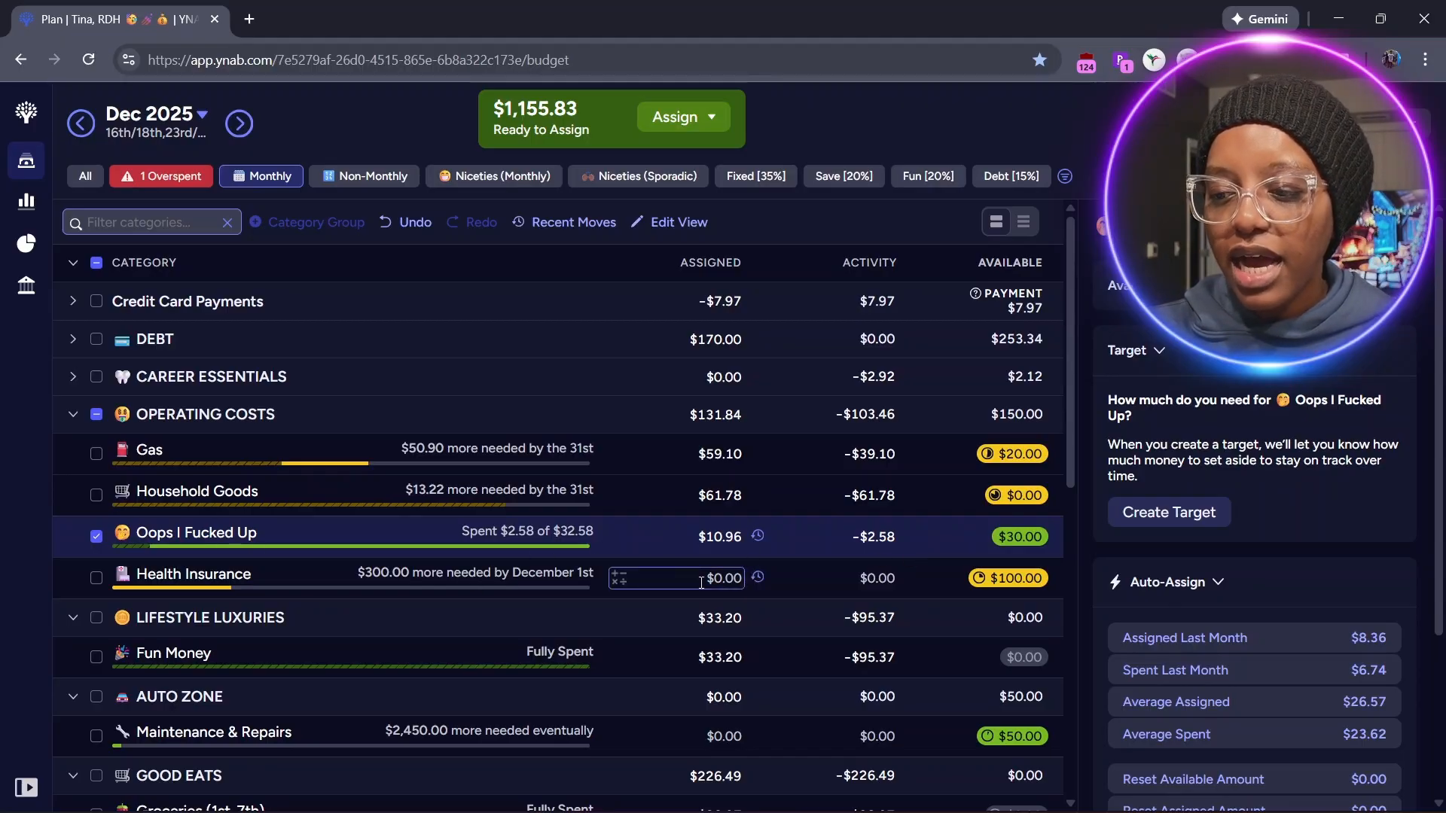
pyautogui.click(700, 580)
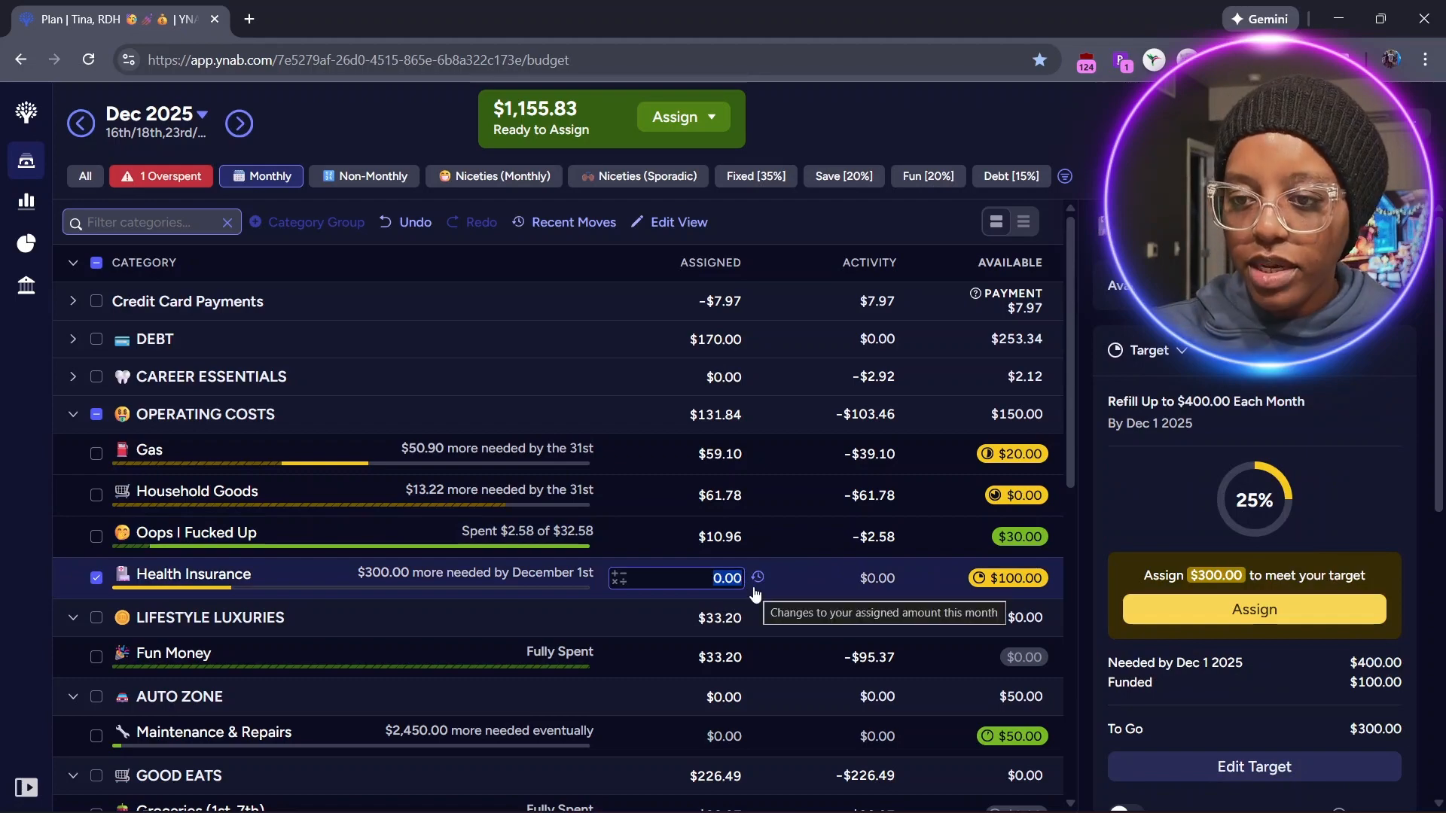
pyautogui.write('100')
pyautogui.press('Return')
# - Add $50 to the amount assigned to Maintenance & Repairs, and collapse the Auto Zone group
pyautogui.click(723, 572)
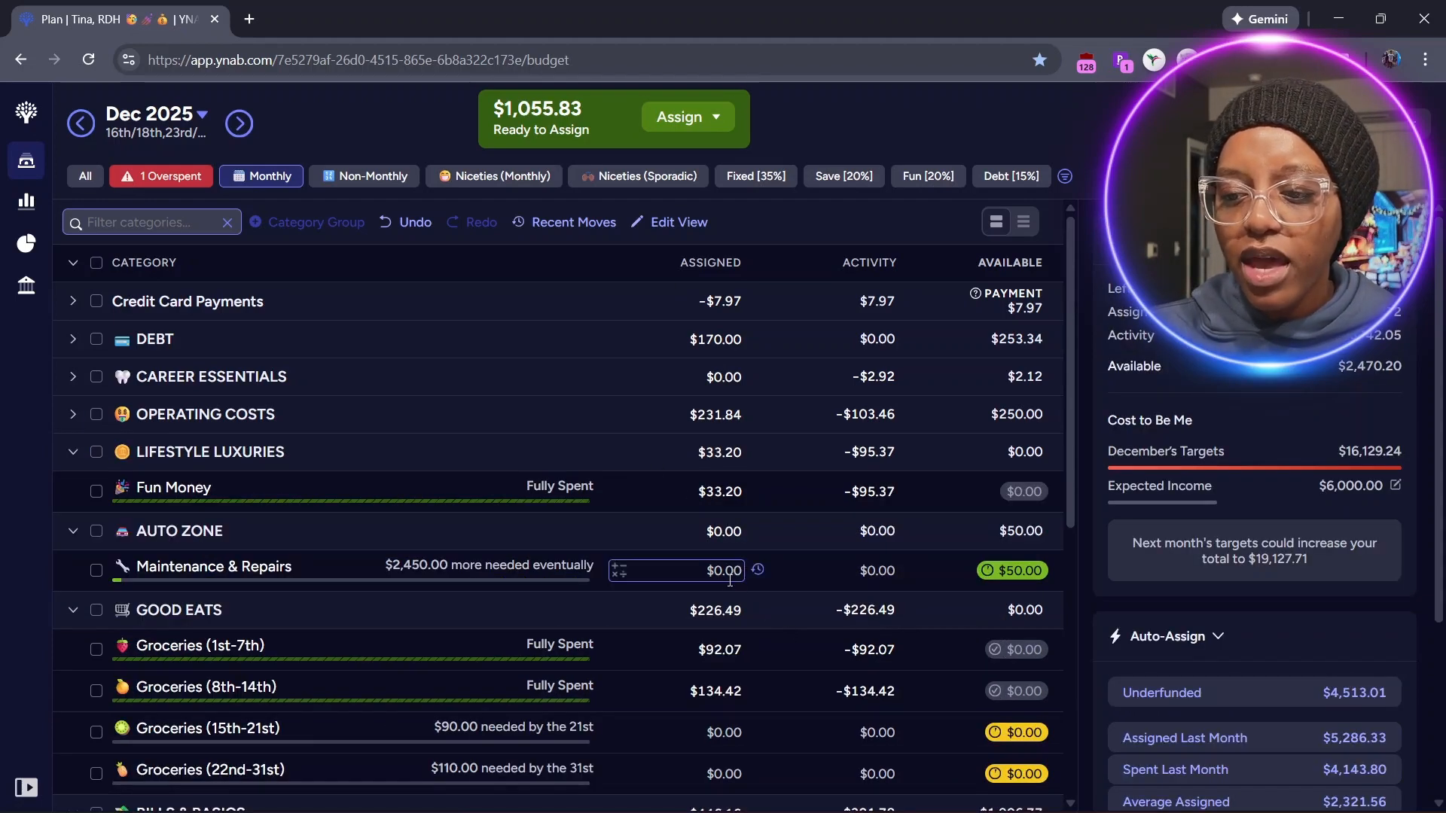
pyautogui.write('+50')
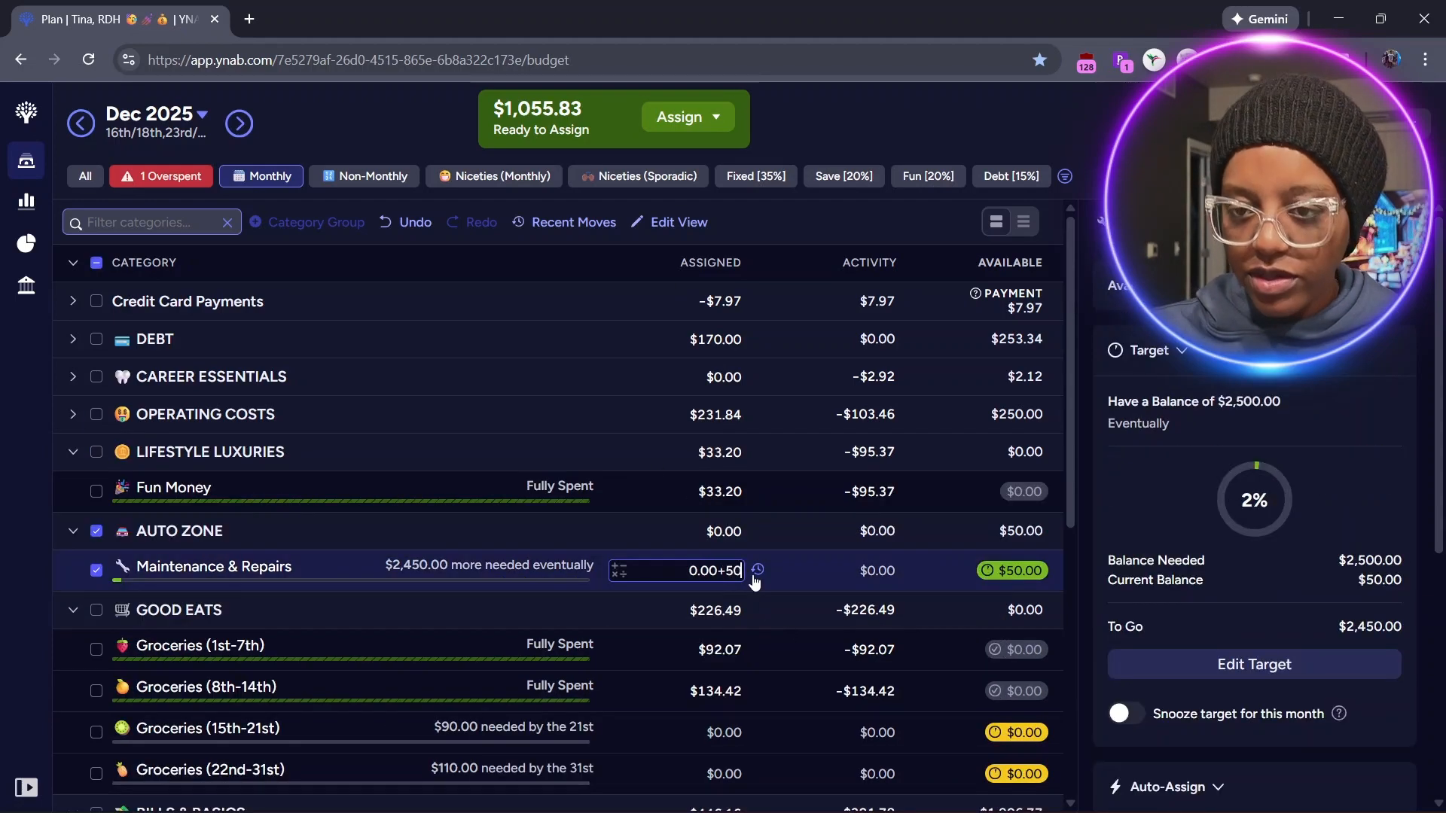
pyautogui.press('Return')
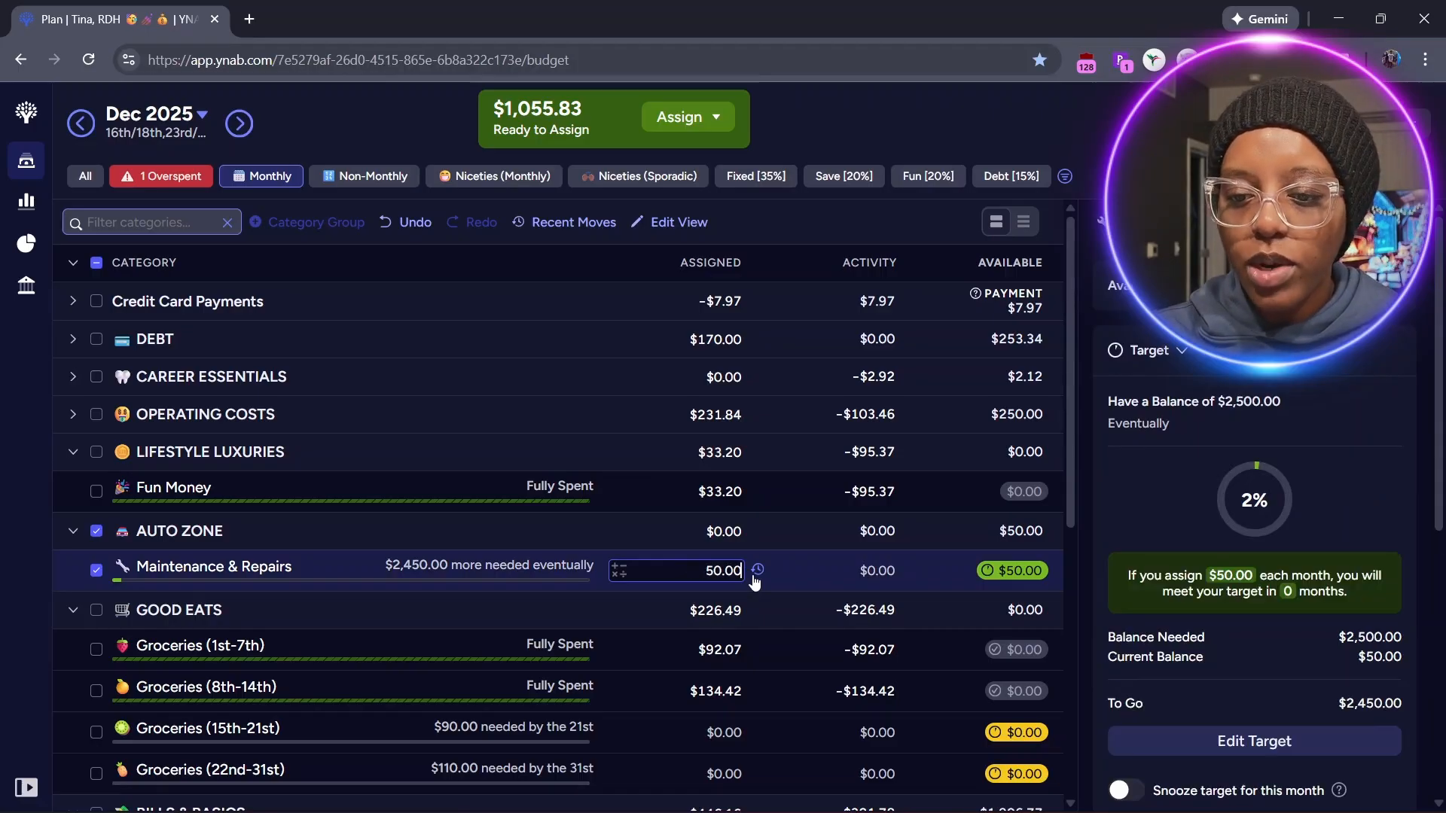
pyautogui.click(96, 531)
pyautogui.click(74, 528)
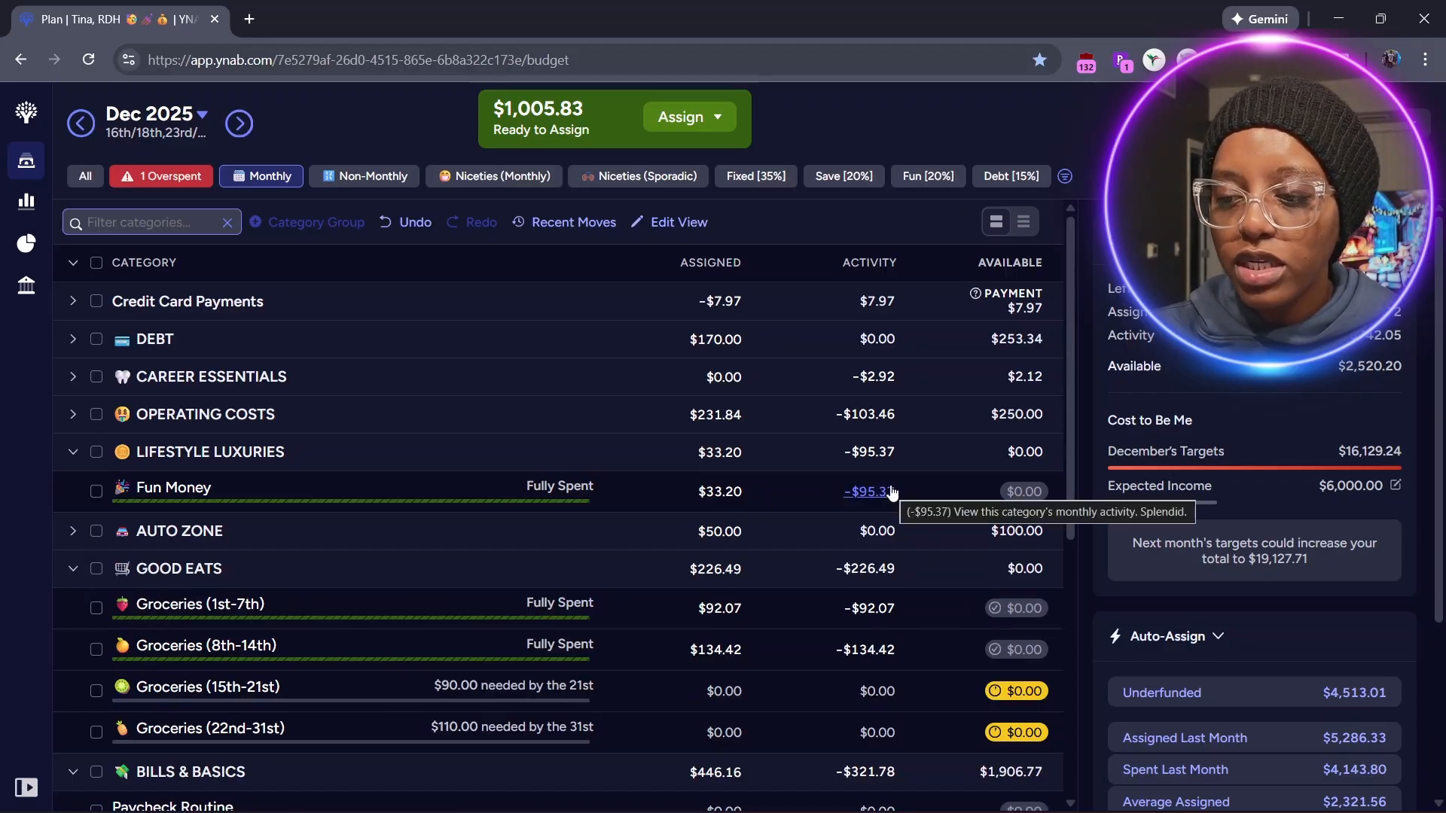
# - Add $100 to the amount assigned to Fun Money in the Lifestyle Luxuries group
pyautogui.click(678, 498)
pyautogui.click(739, 501)
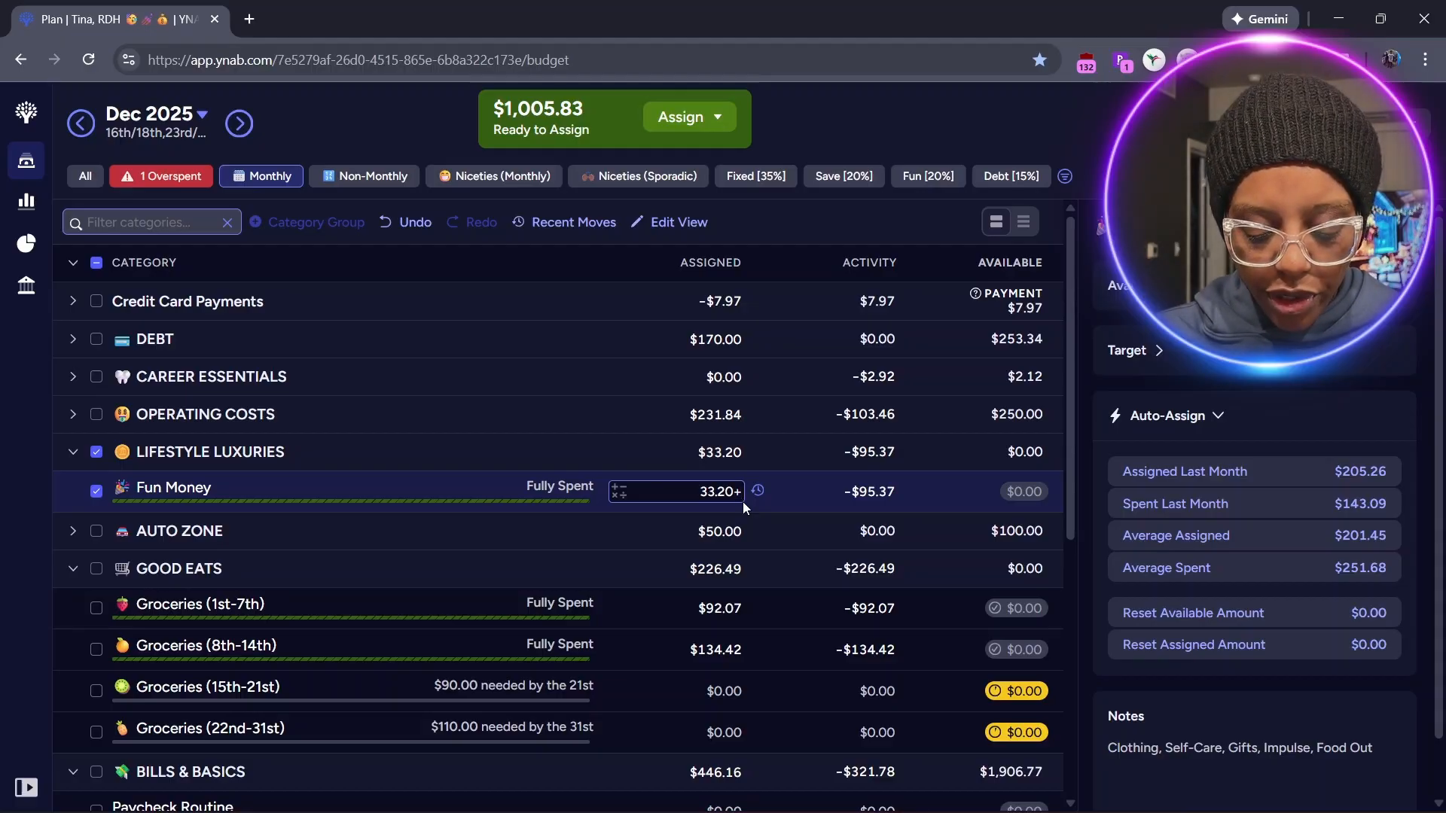
pyautogui.write('100')
pyautogui.press('Return')
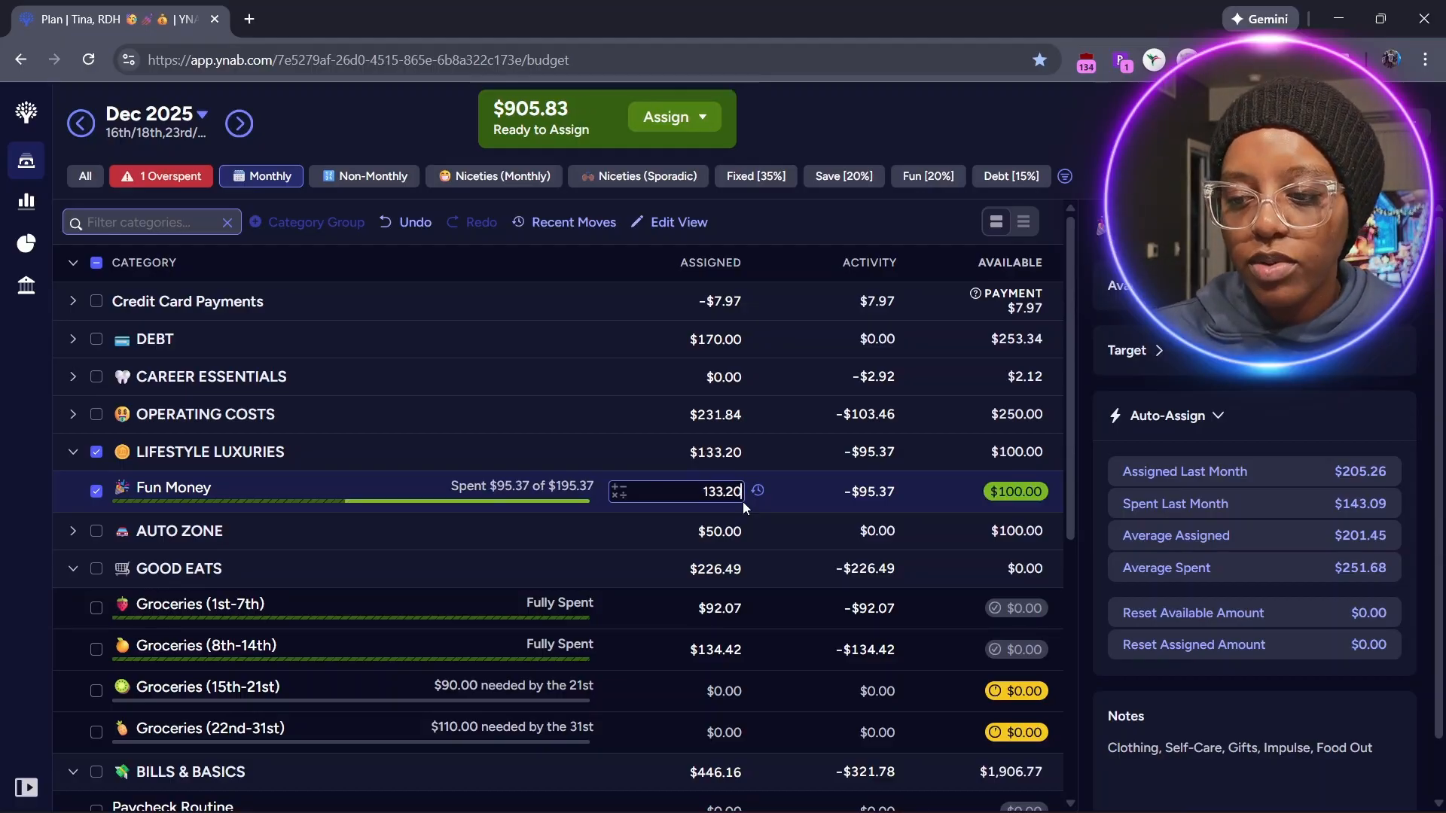
# - Assign $45 to Groceries (15th-21st) in the Good Eats group
pyautogui.click(653, 608)
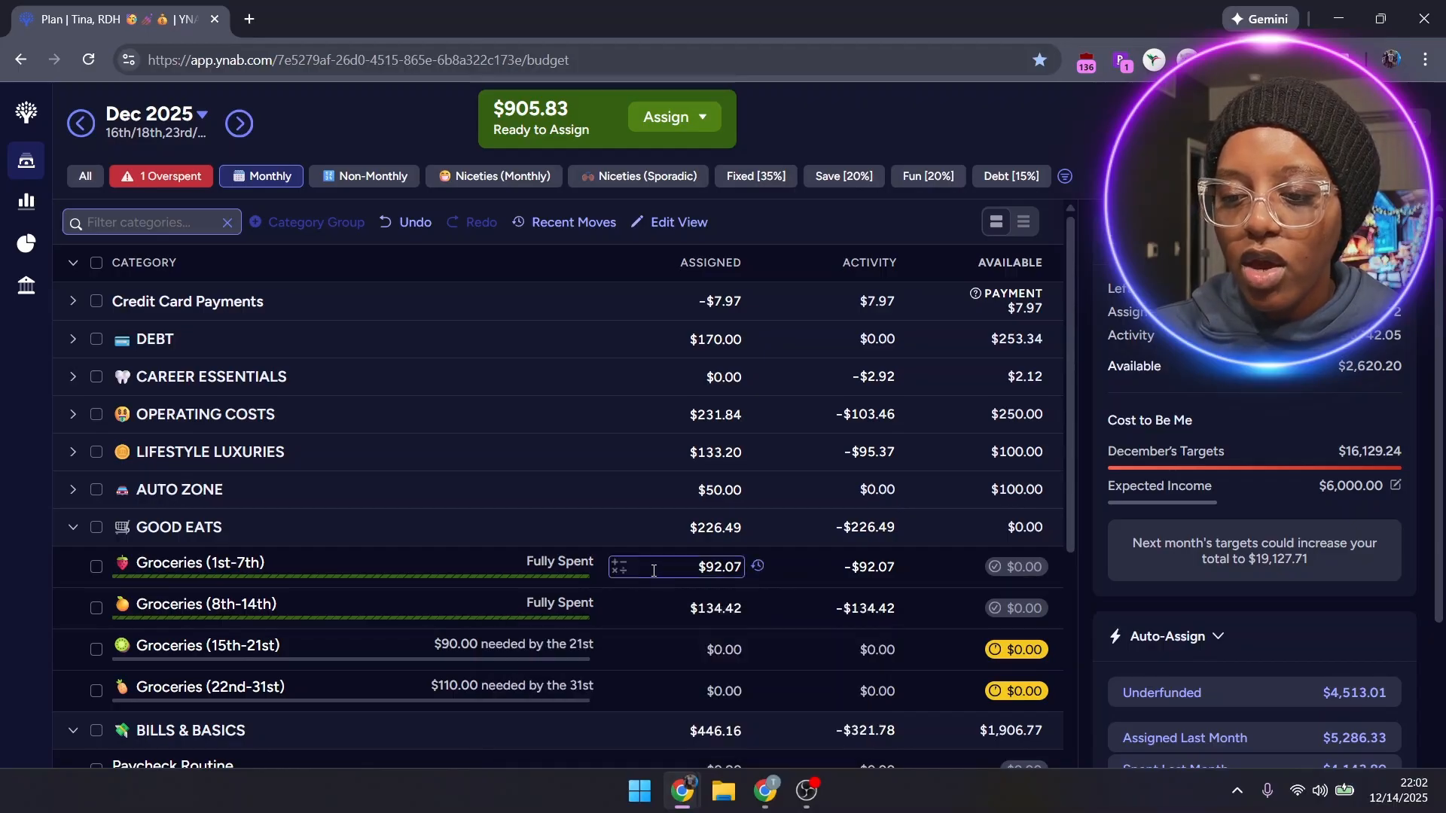
pyautogui.click(678, 649)
pyautogui.write('90')
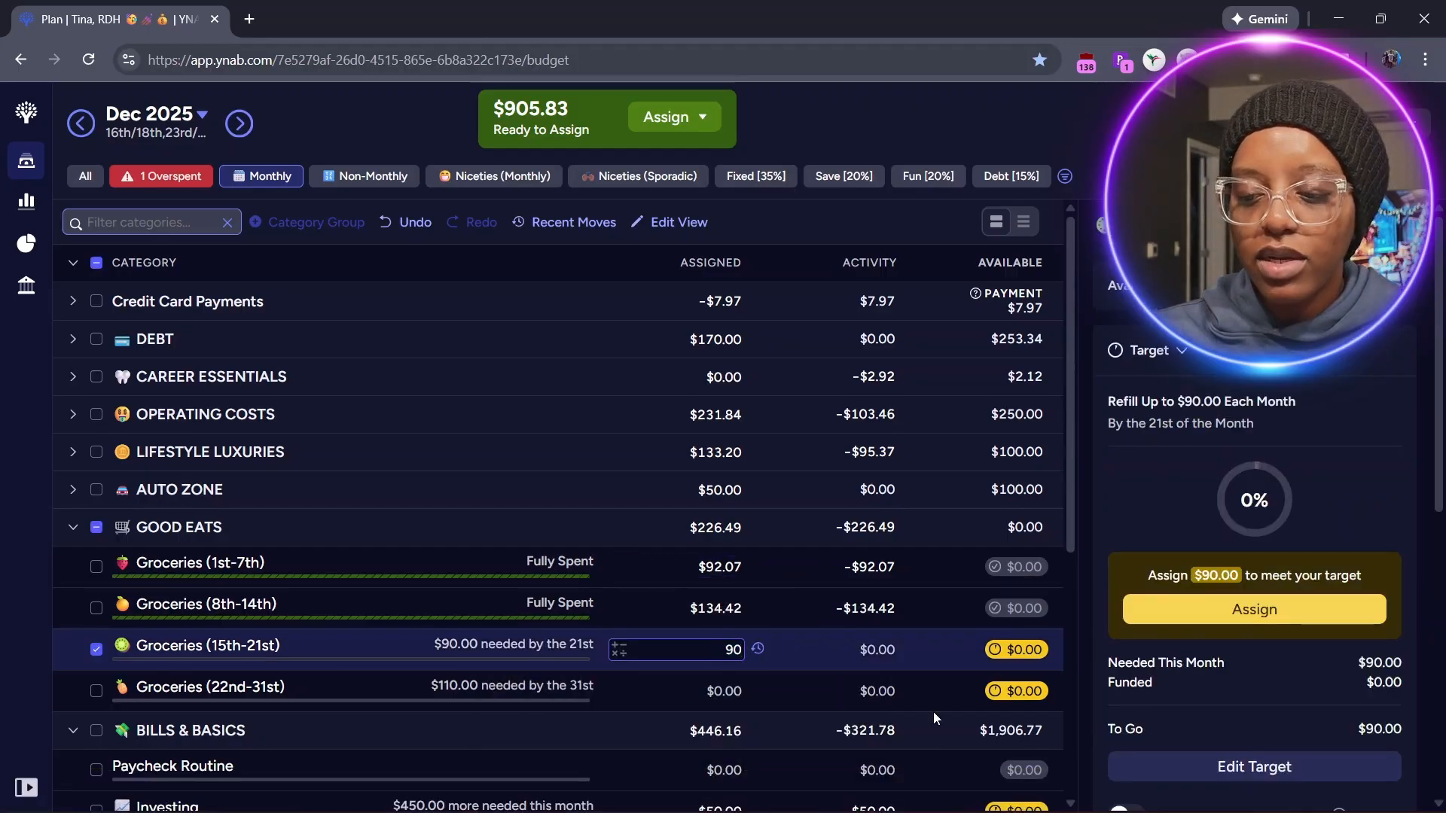
pyautogui.press('BackSpace')
pyautogui.press('BackSpace')
pyautogui.write('5')
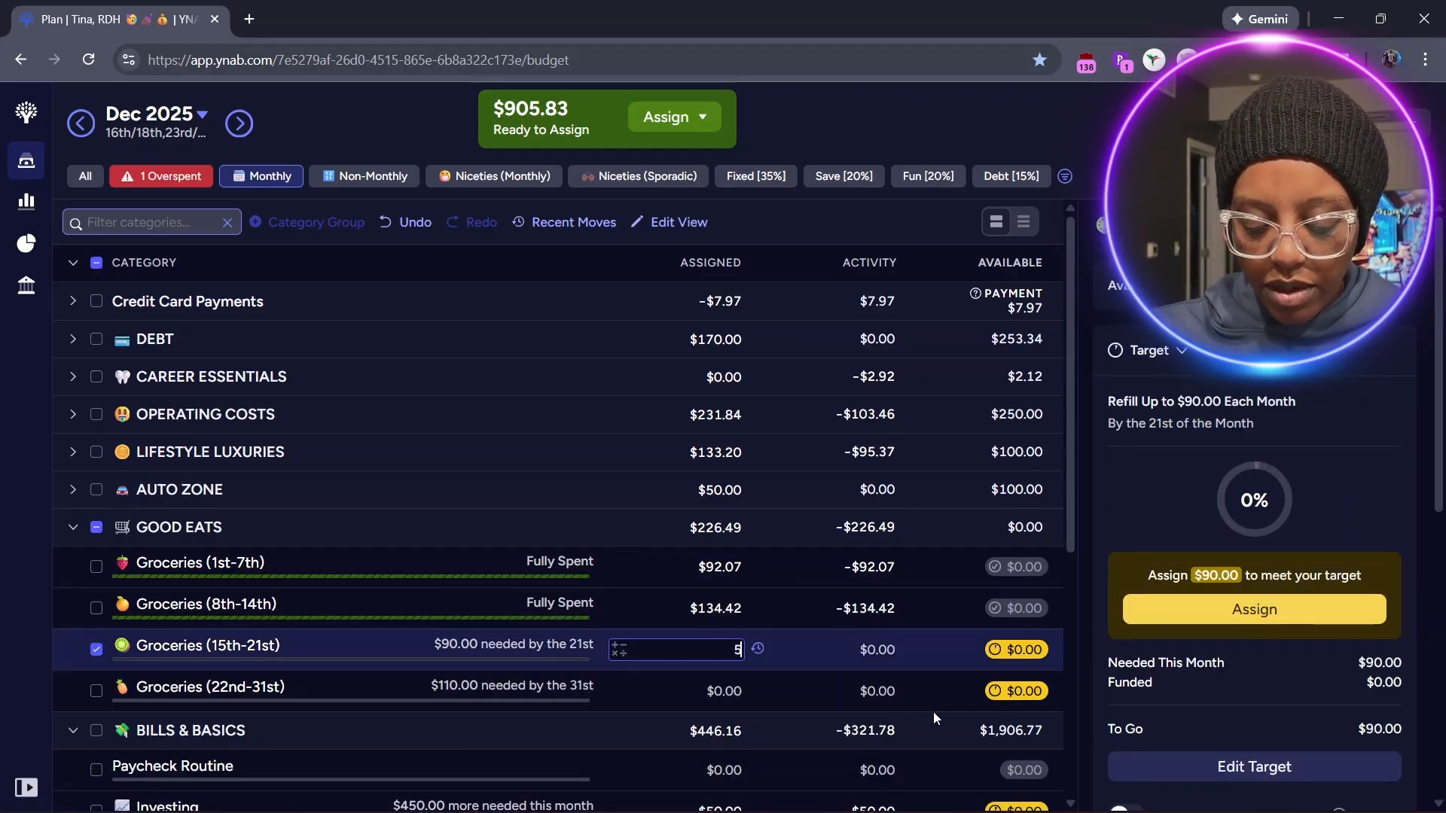
pyautogui.press('BackSpace')
pyautogui.write('45')
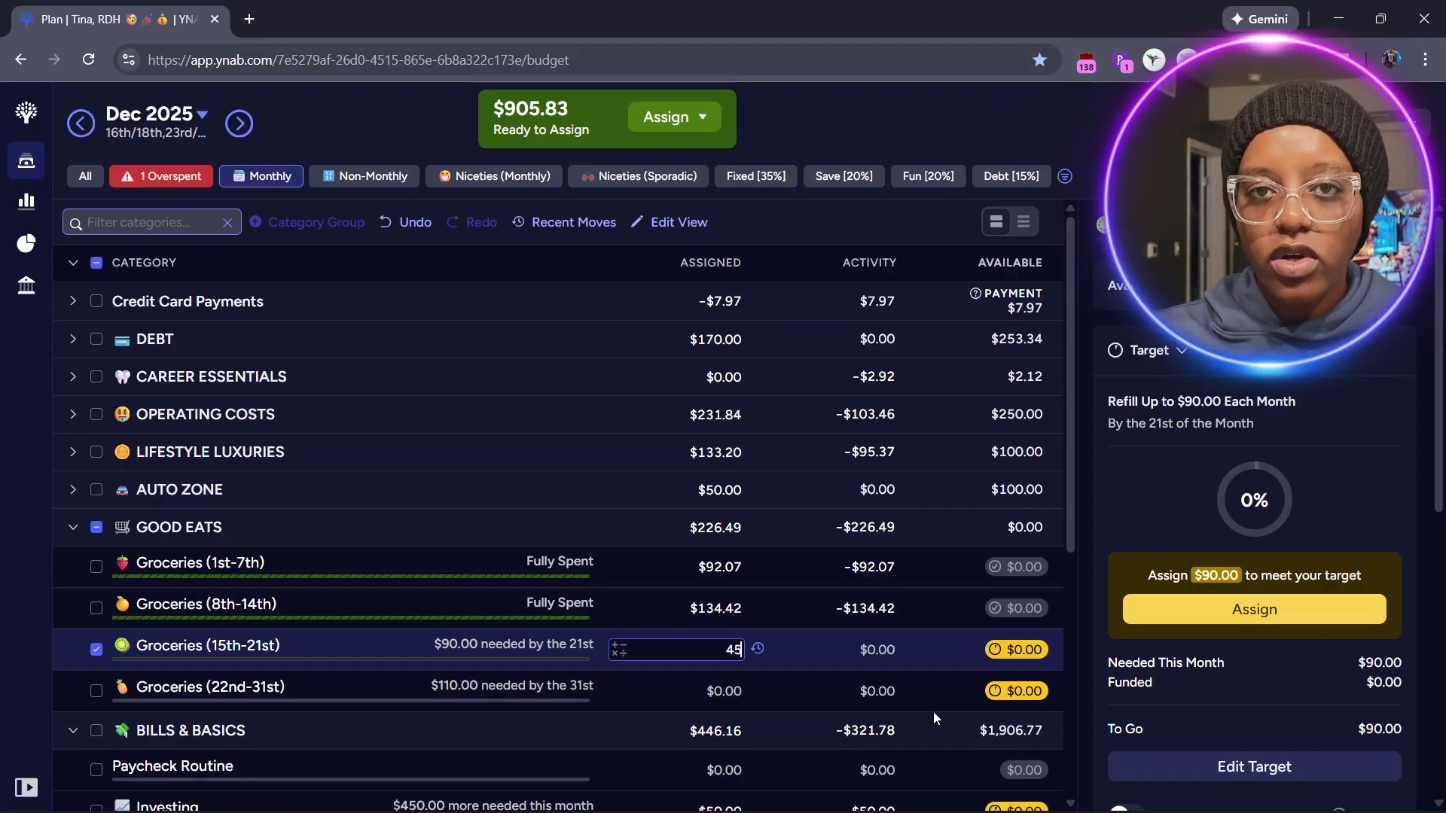
pyautogui.press('Return')
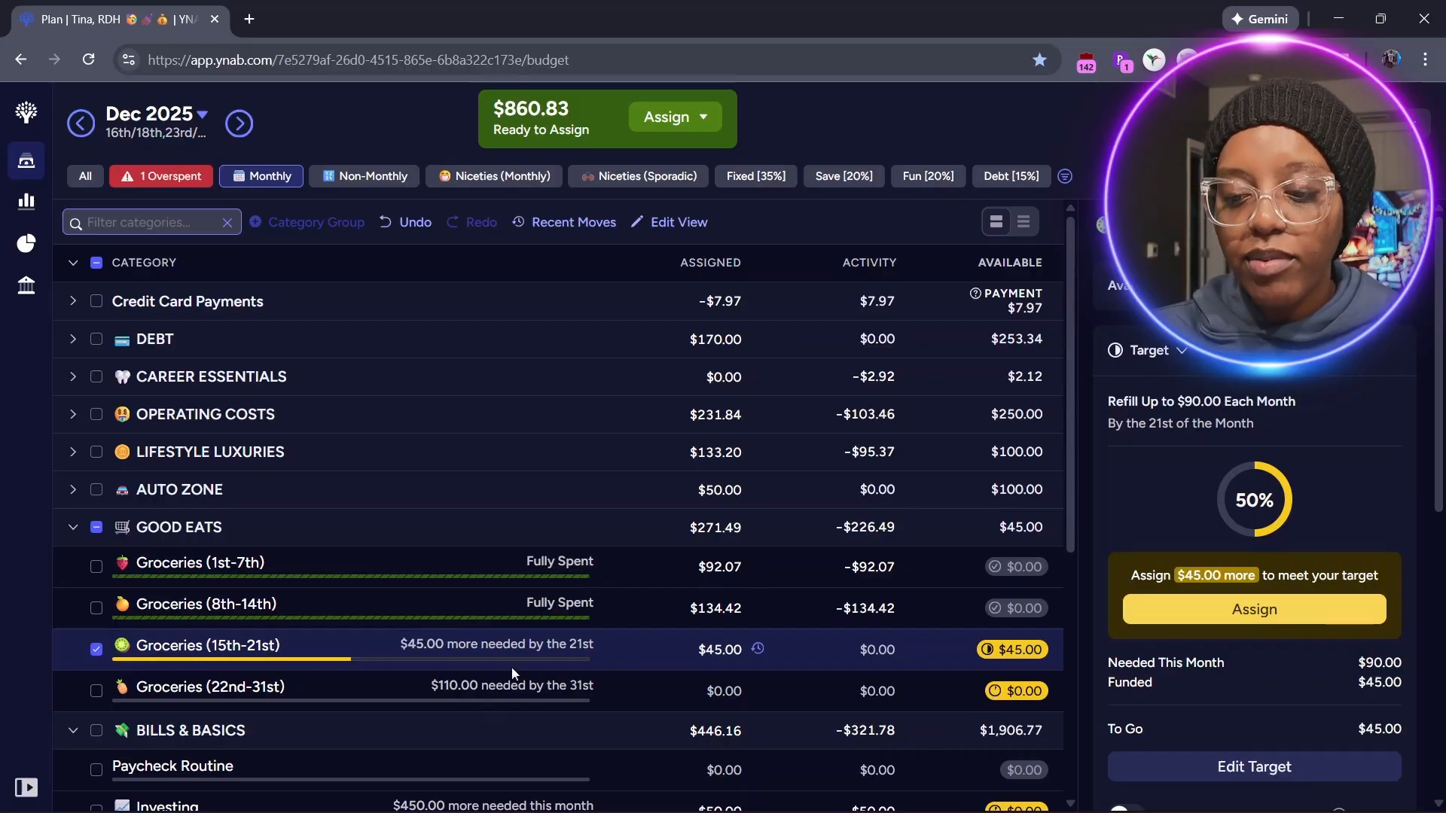
# - Assign $50 to Groceries (22nd-31st), and collapse the Good Eats group
pyautogui.click(590, 652)
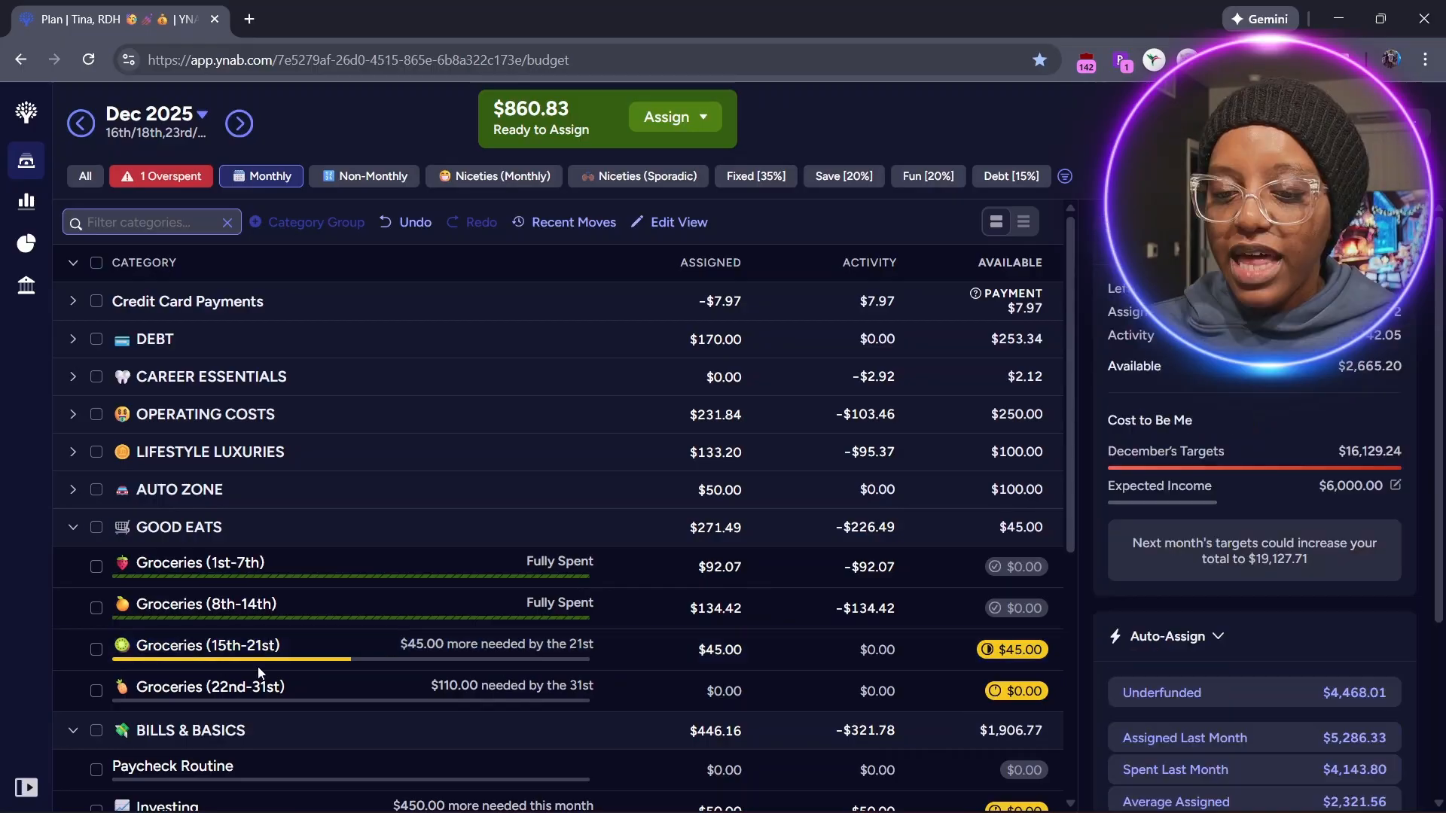
pyautogui.click(727, 691)
pyautogui.write('50')
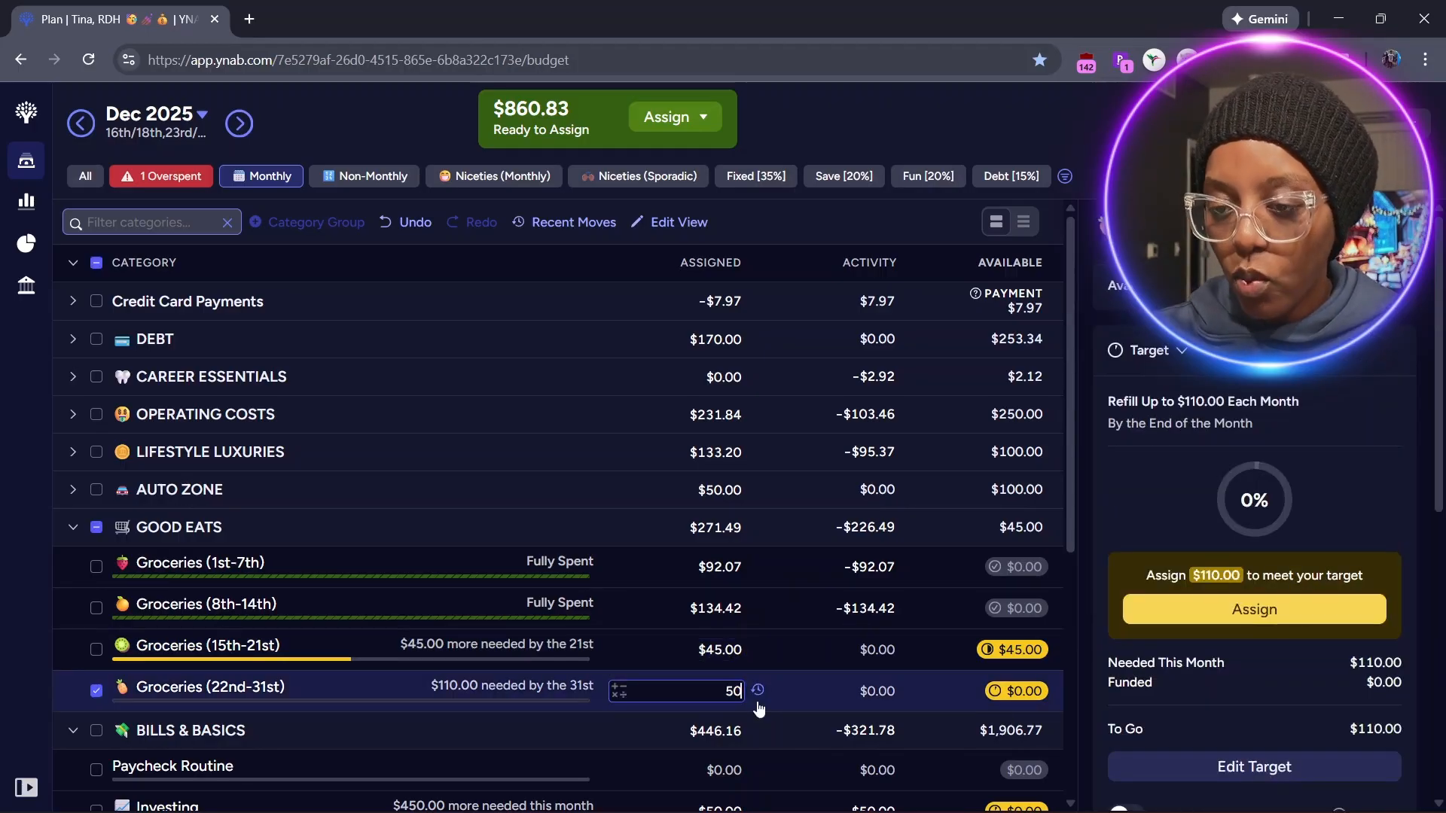
pyautogui.press('Return')
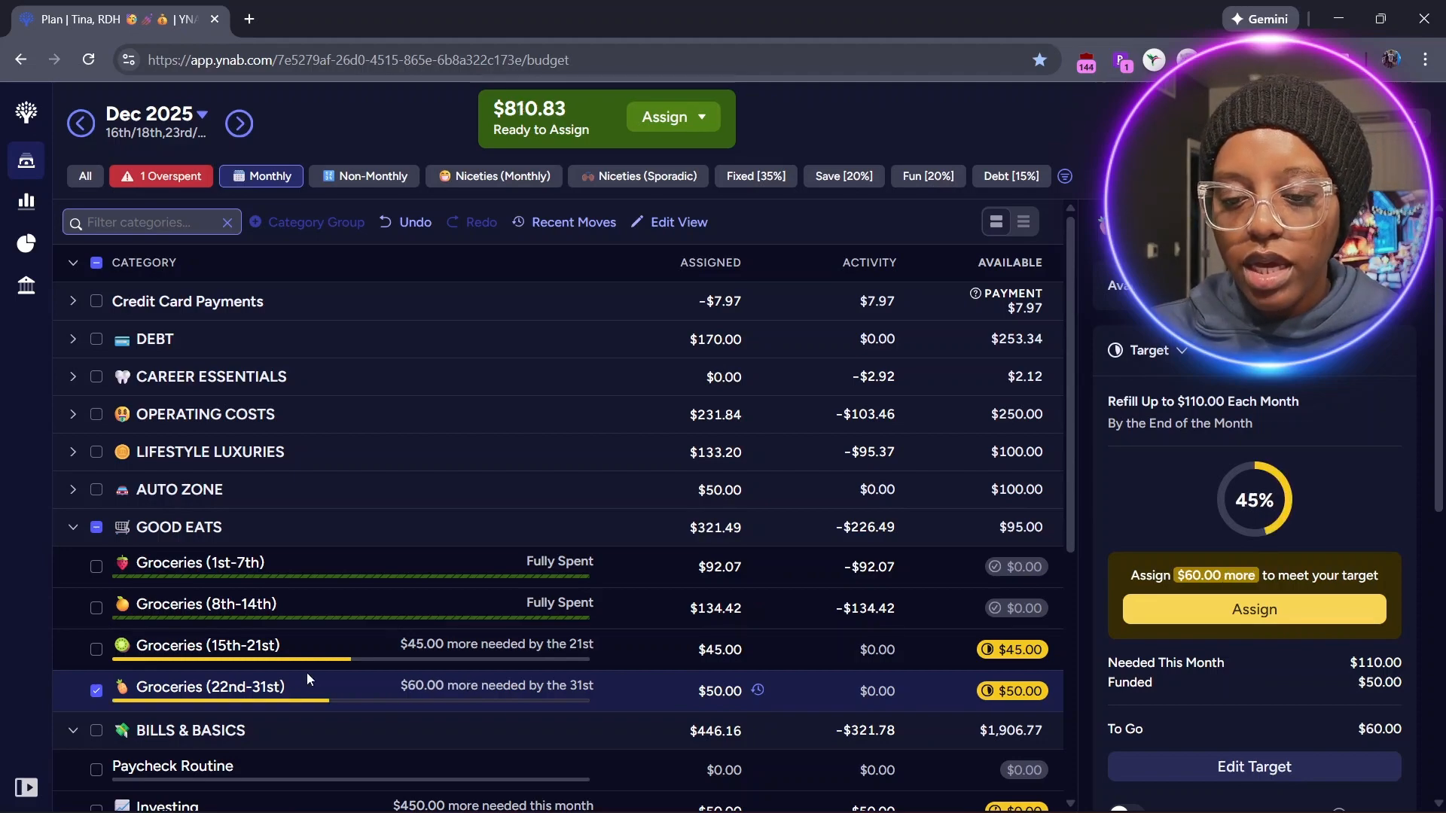
pyautogui.click(97, 691)
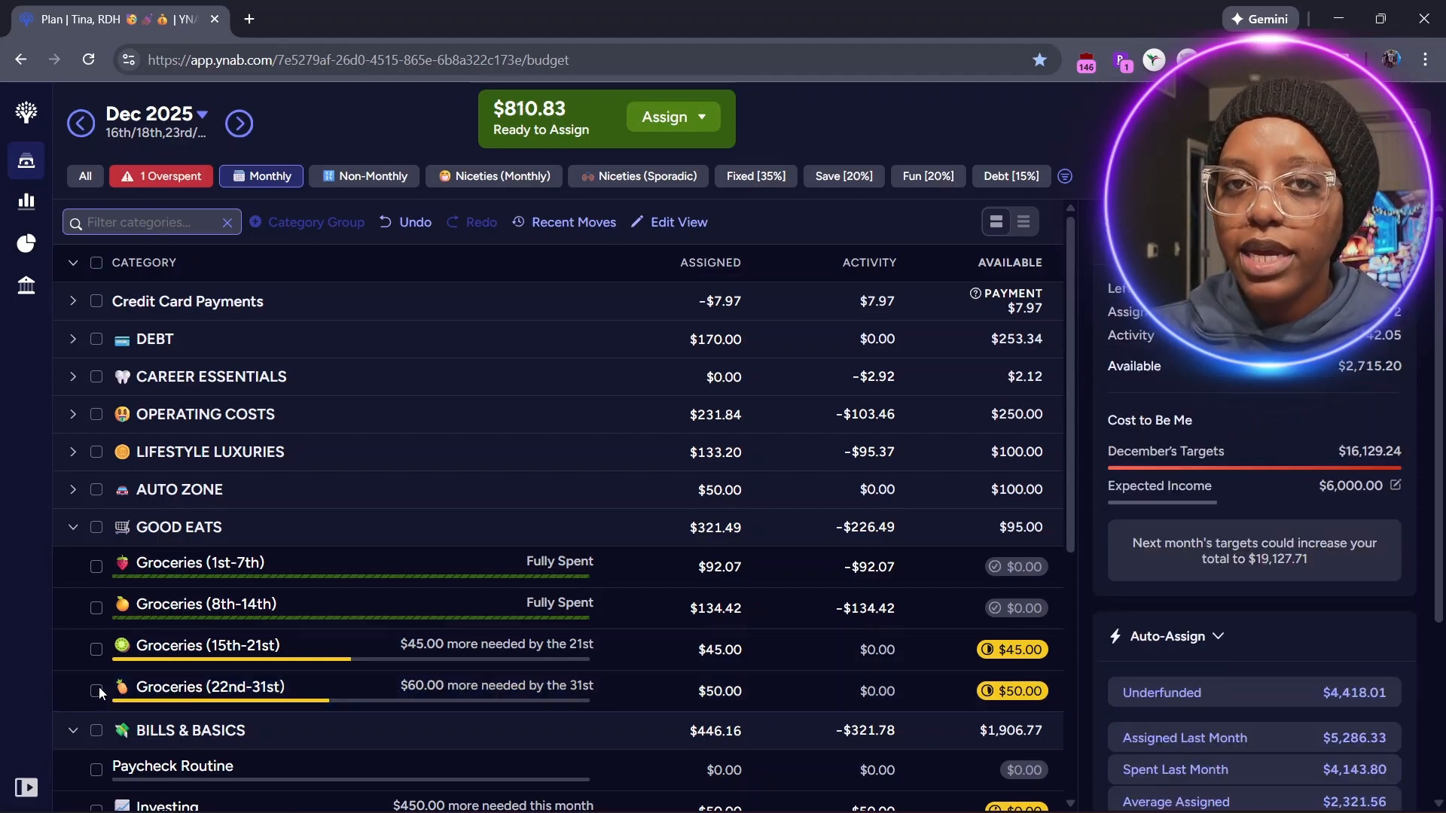
pyautogui.click(73, 528)
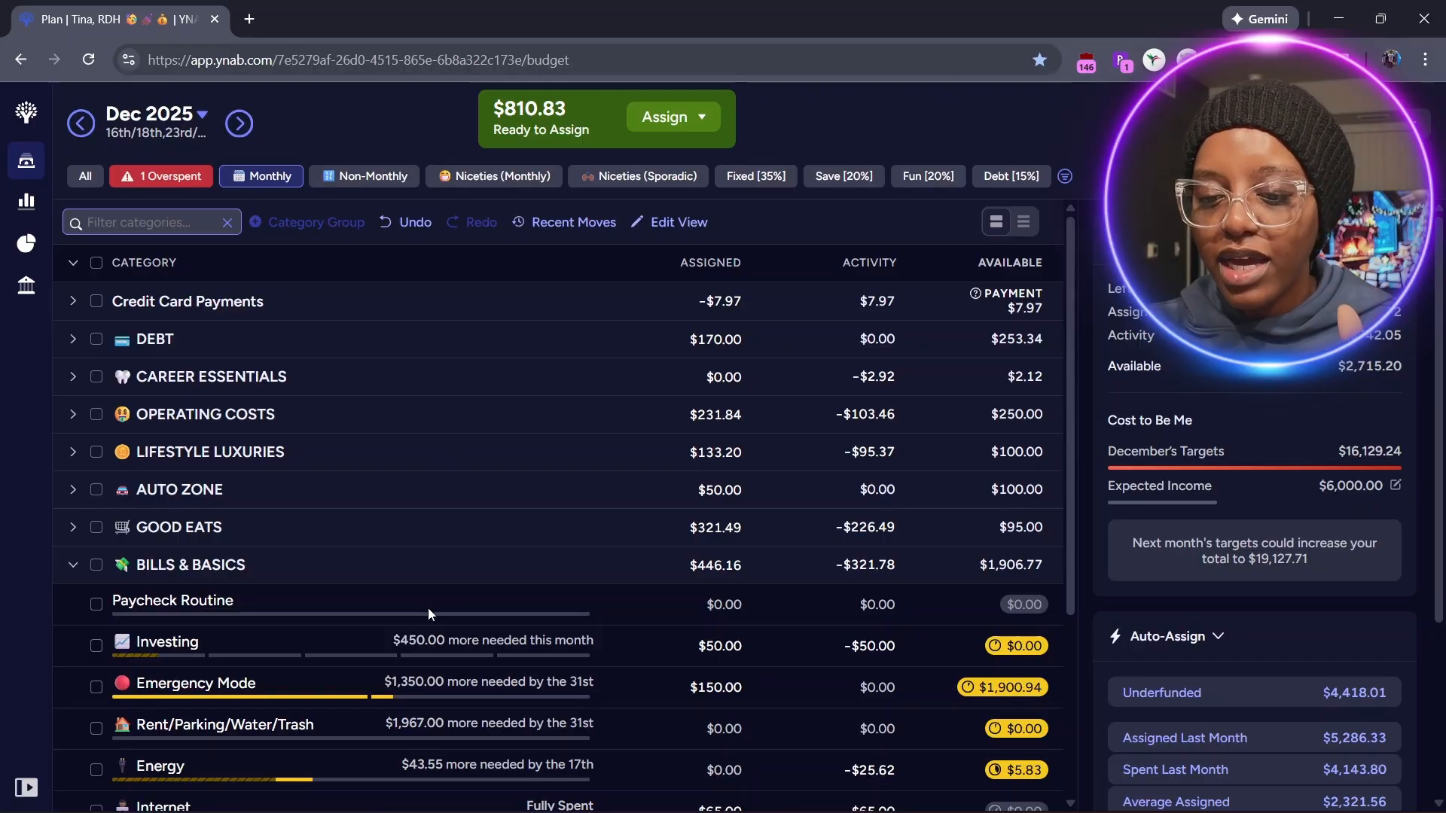
# - Add $50 to the amount assigned to Investing in the Bills & Basics group
pyautogui.click(707, 642)
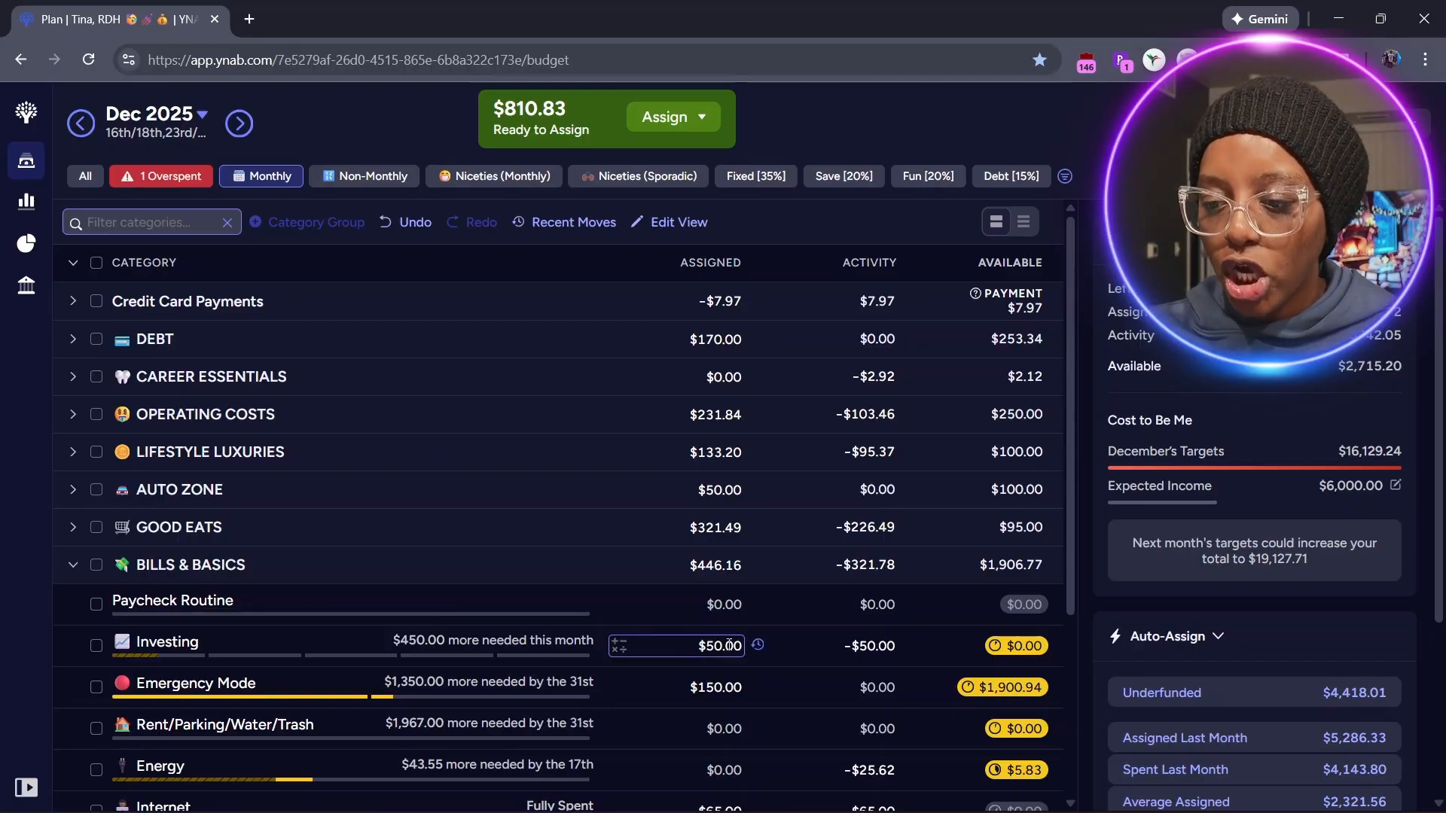
pyautogui.click(734, 646)
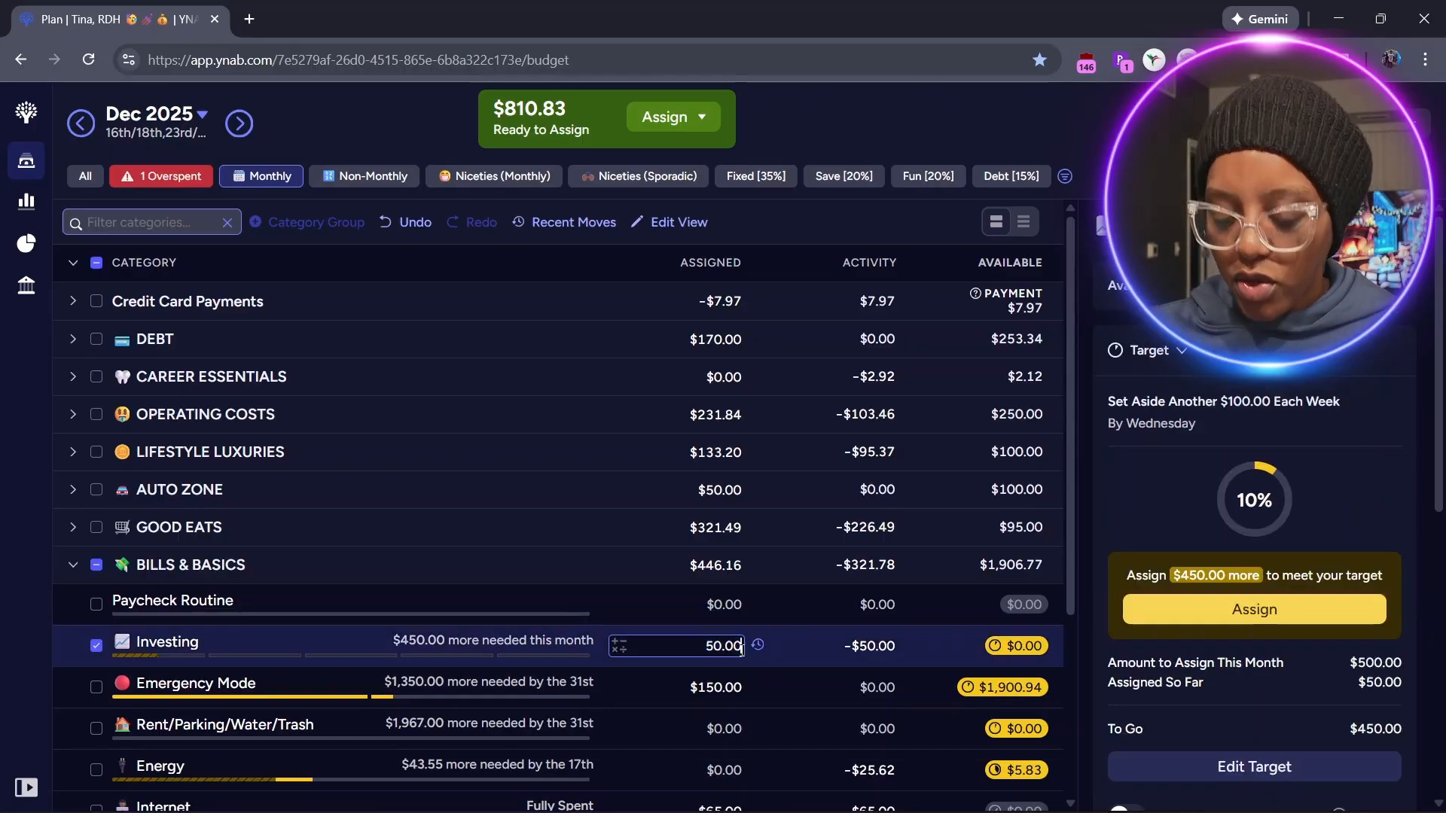
pyautogui.write('+')
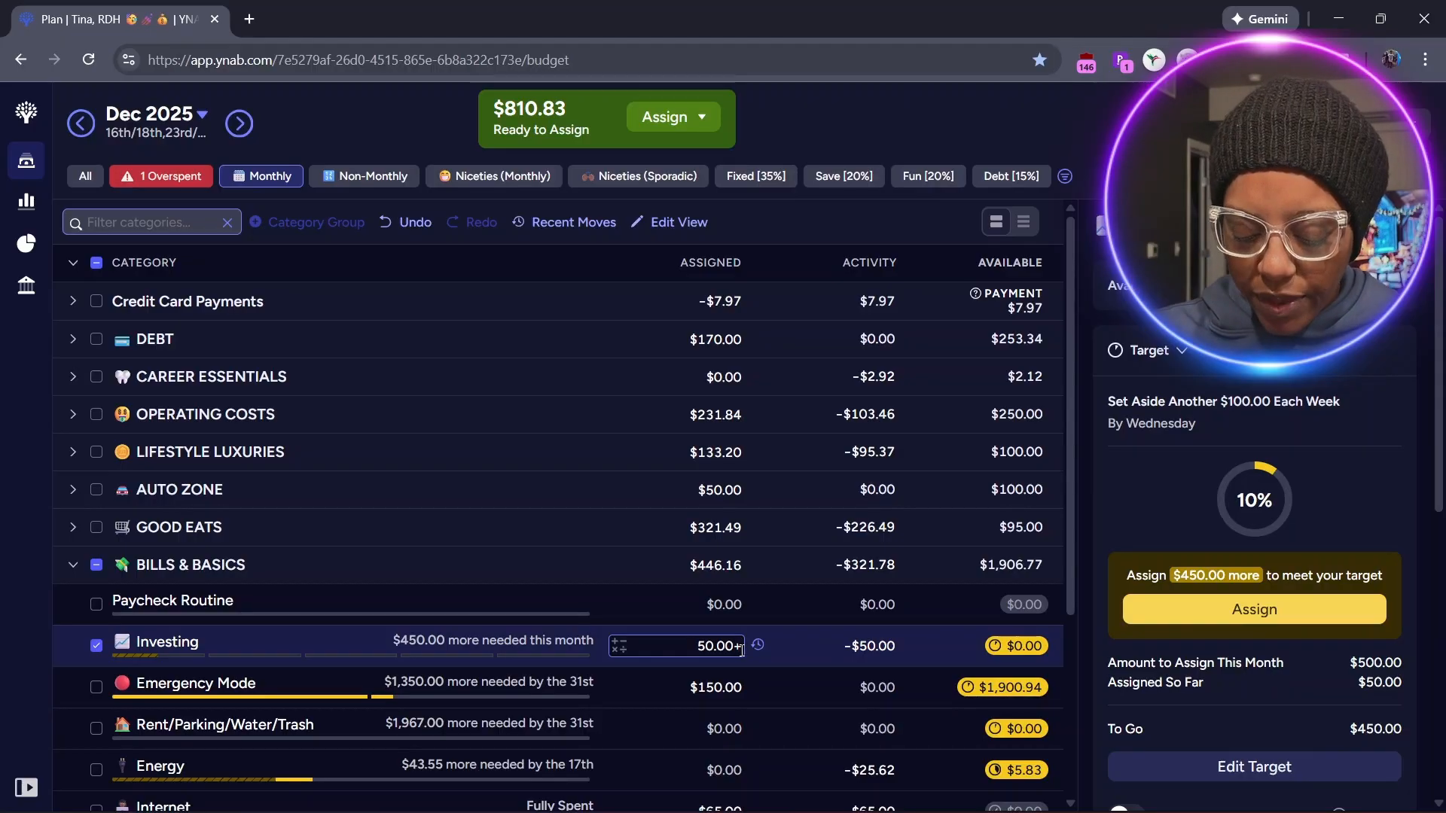
pyautogui.write('50')
pyautogui.press('Return')
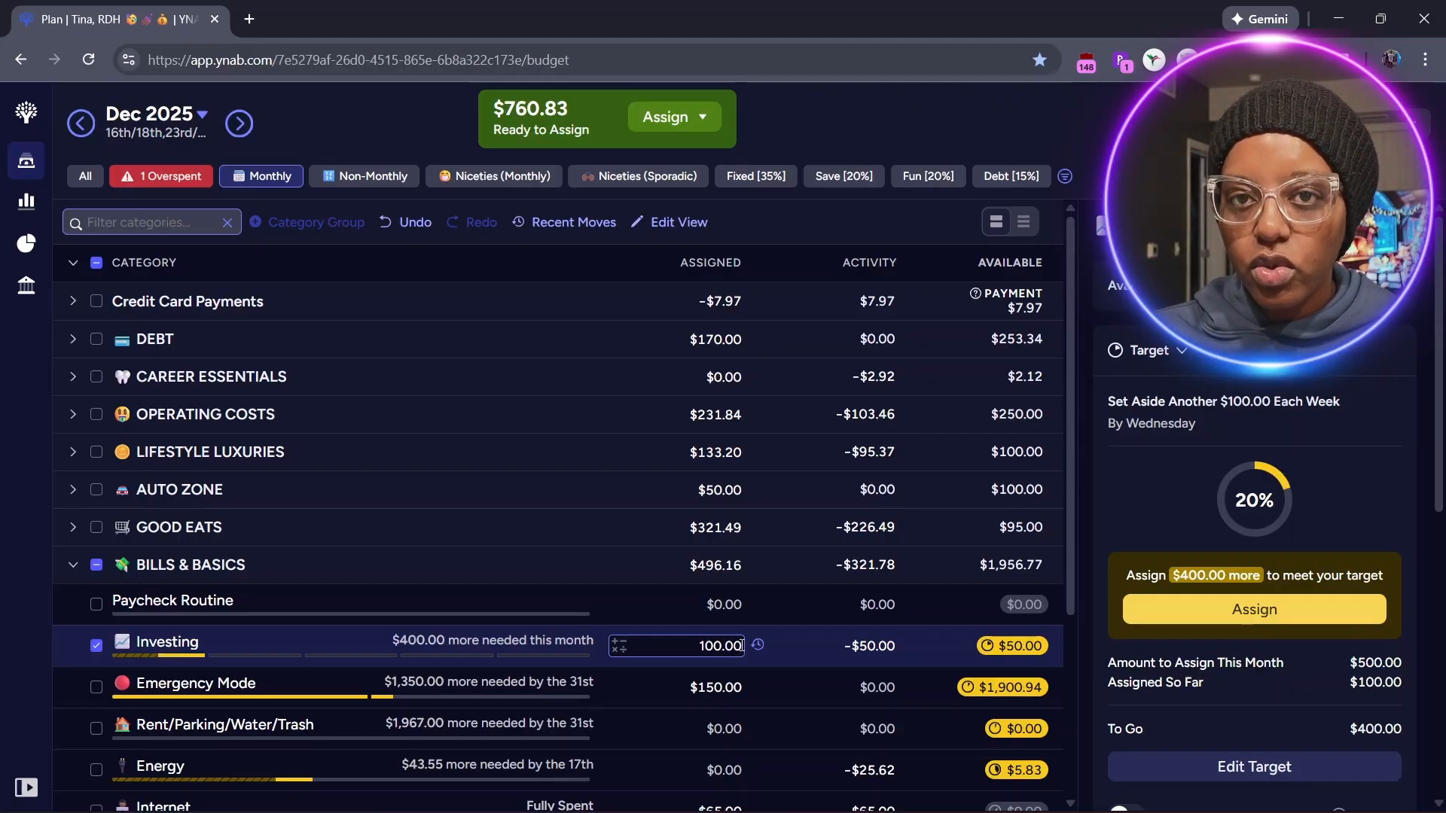
# - Add $99.06 to the amount assigned to Emergency Mode, and deselect the category
pyautogui.click(727, 689)
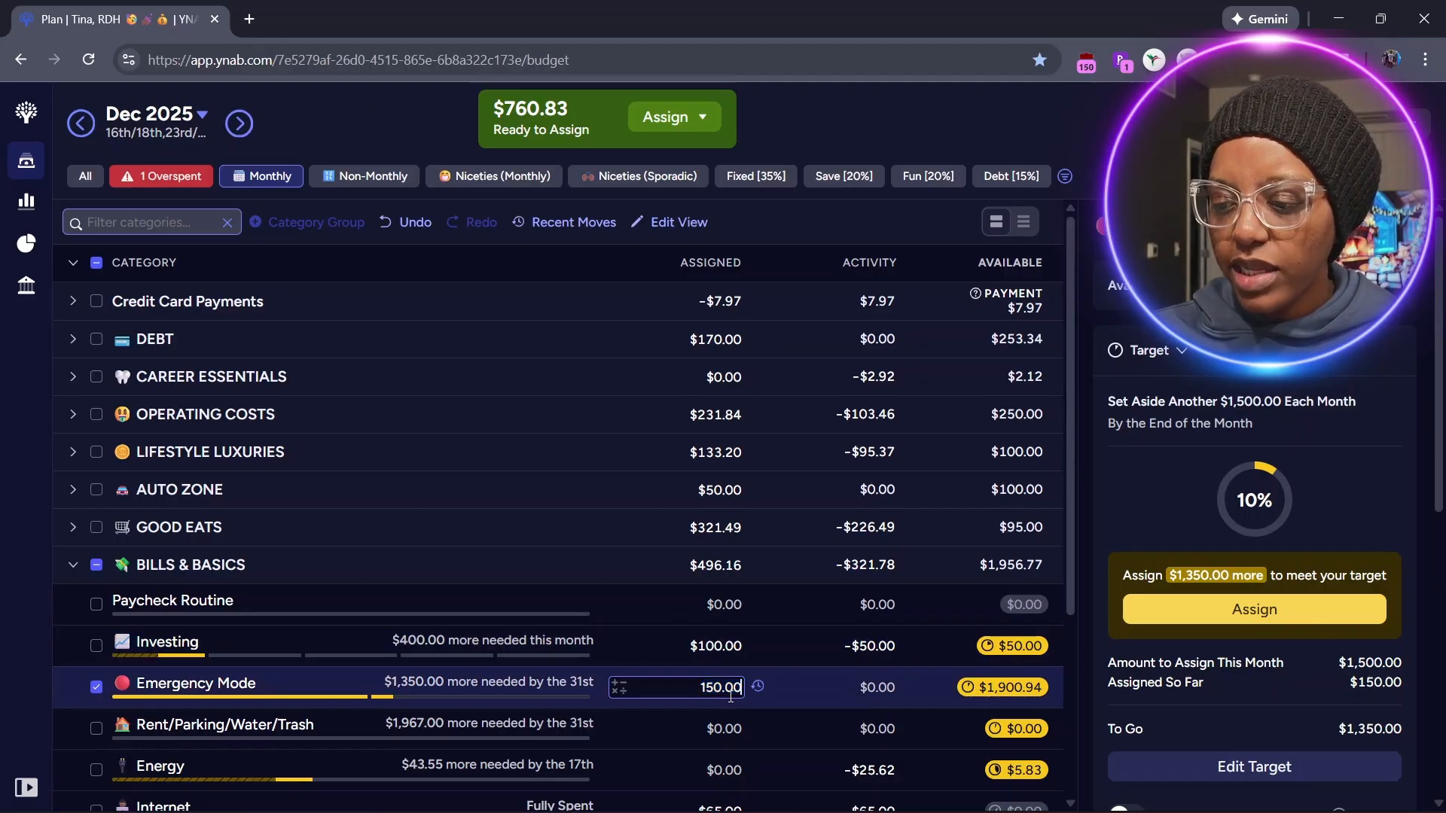
pyautogui.write('+')
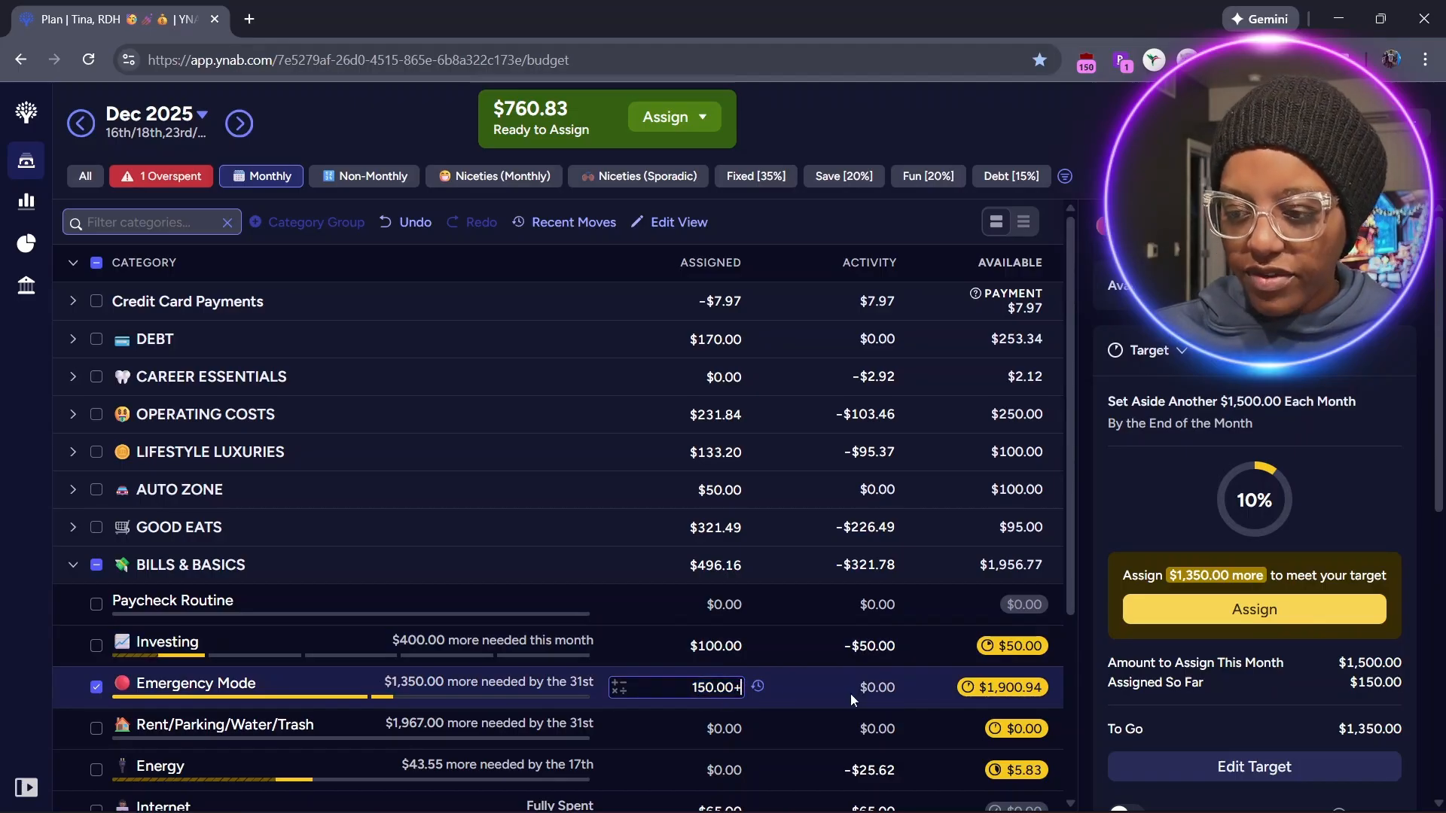
pyautogui.write('99')
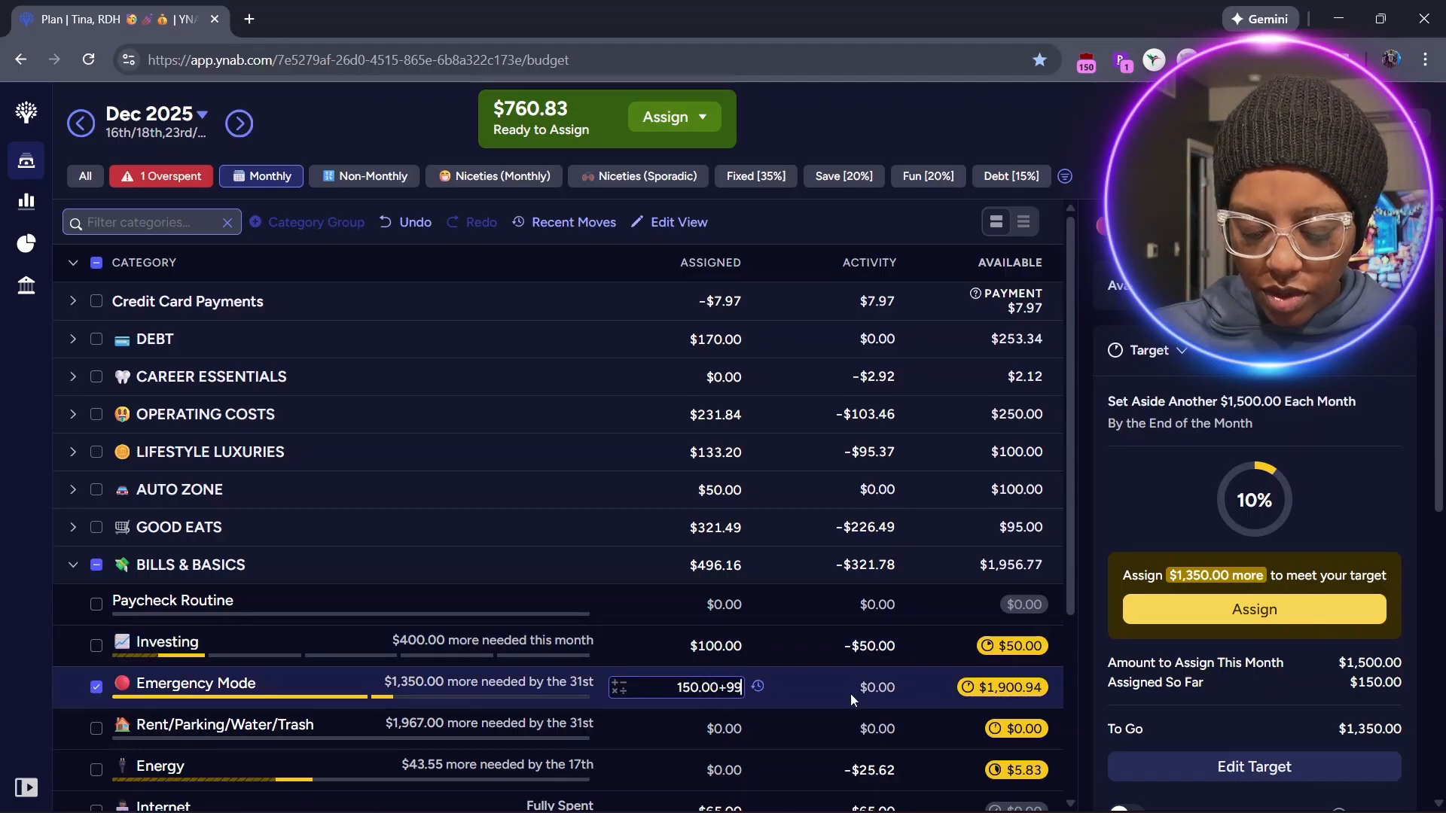
pyautogui.write('.06')
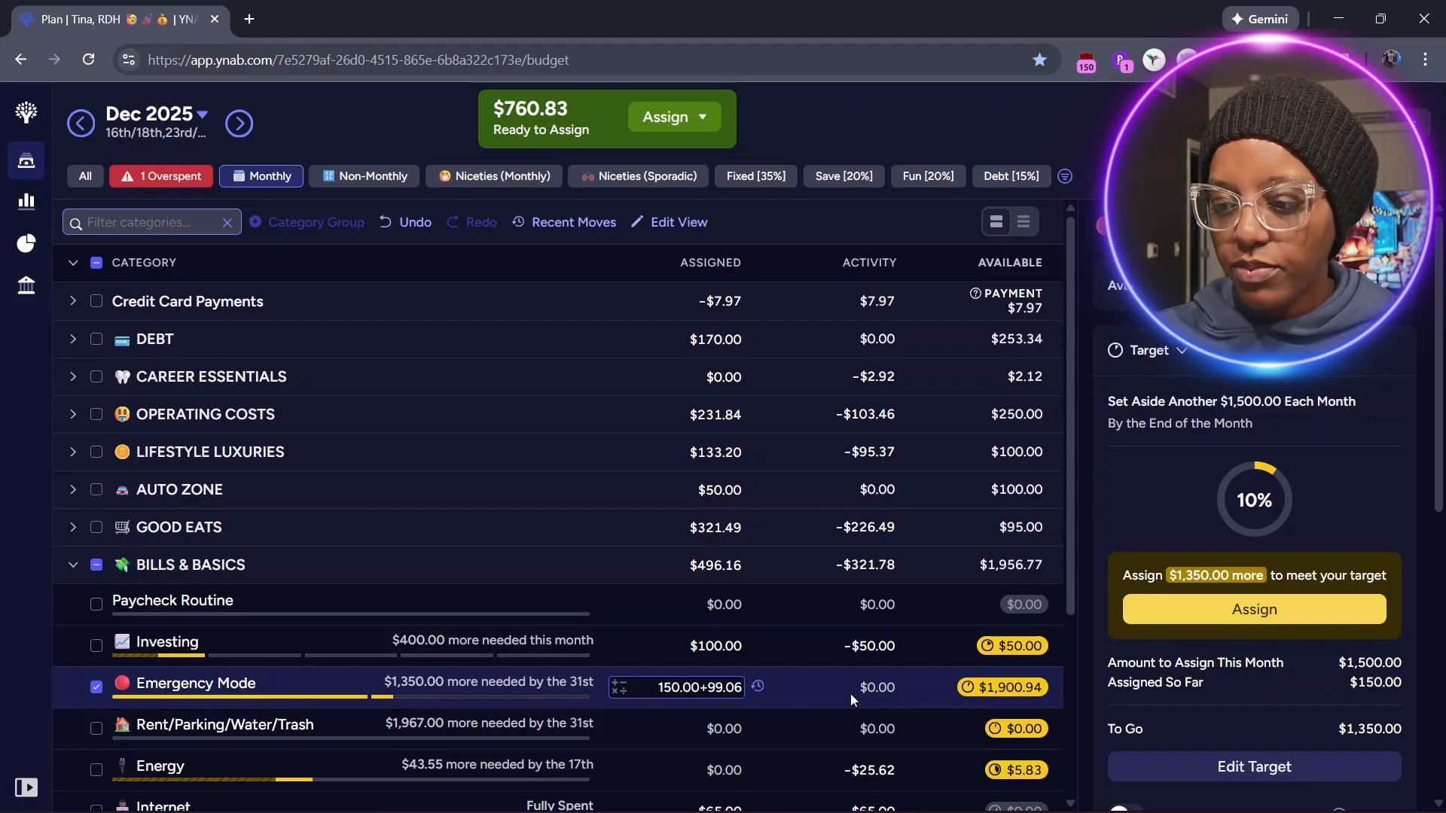
pyautogui.press('Return')
pyautogui.click(97, 687)
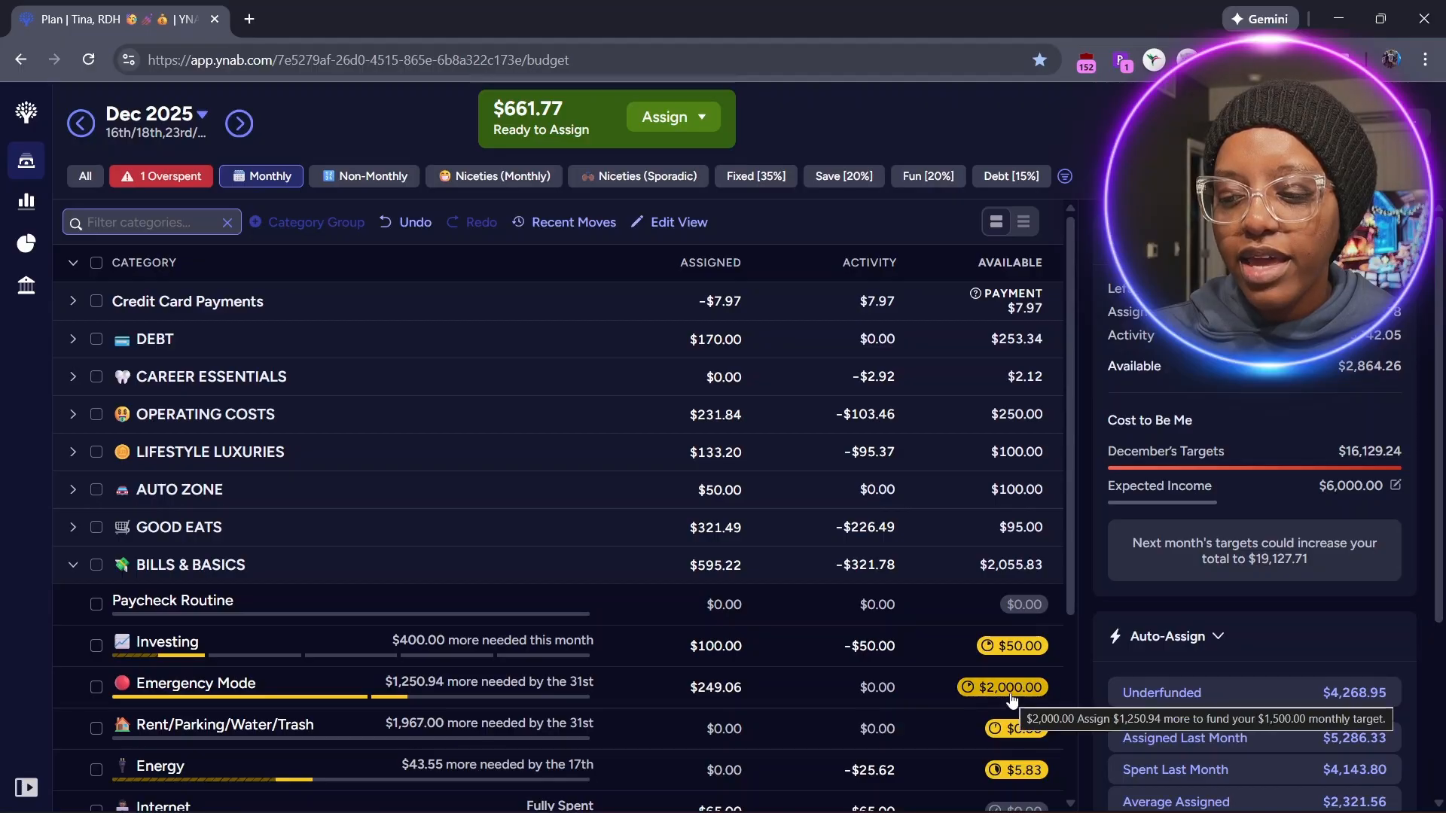
# - Check Maintenance & Repairs in the Auto Zone group, and assign $350 to Rent/Parking/Water/Trash in Bills & Basics
pyautogui.click(71, 490)
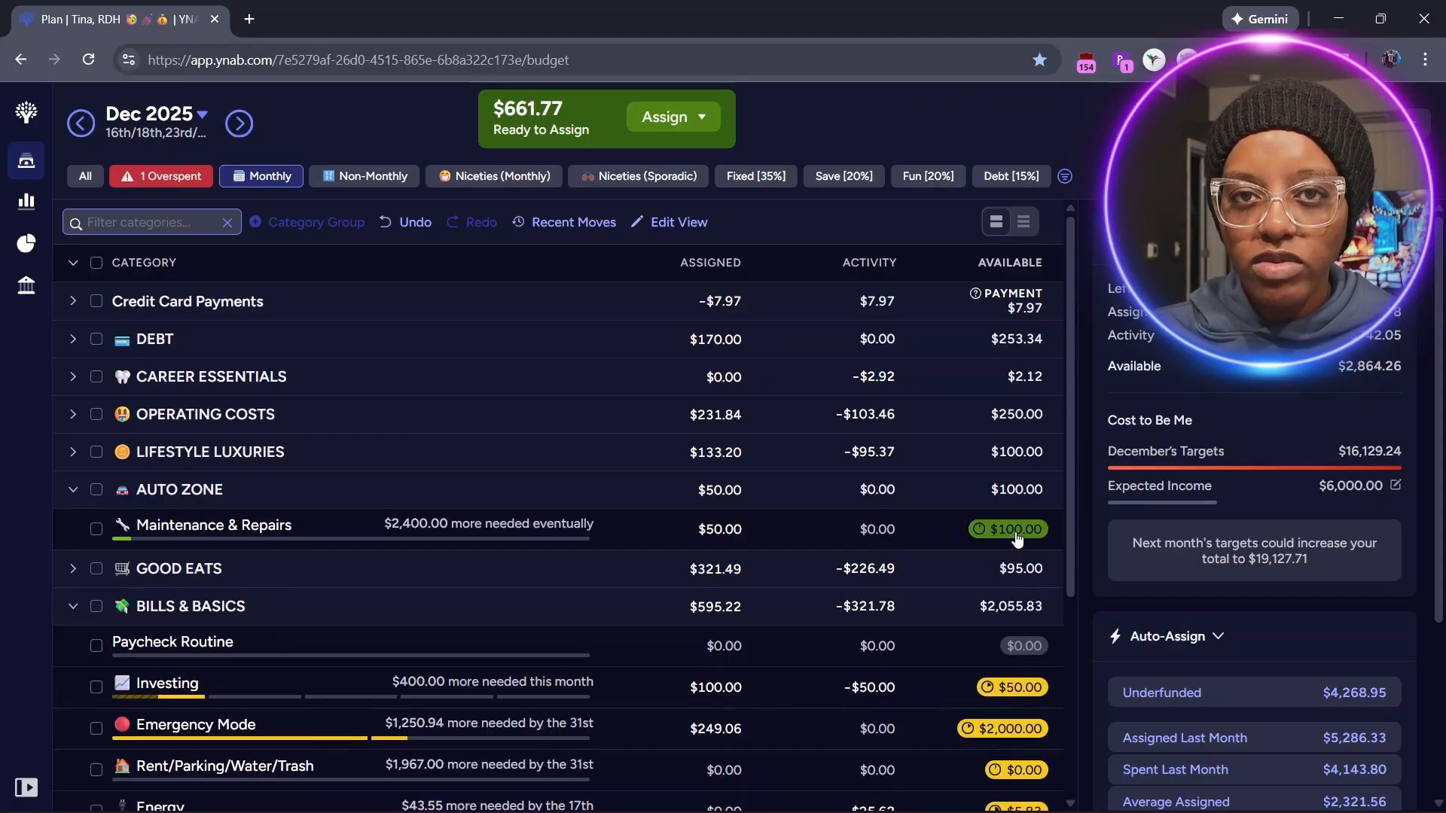
pyautogui.click(75, 489)
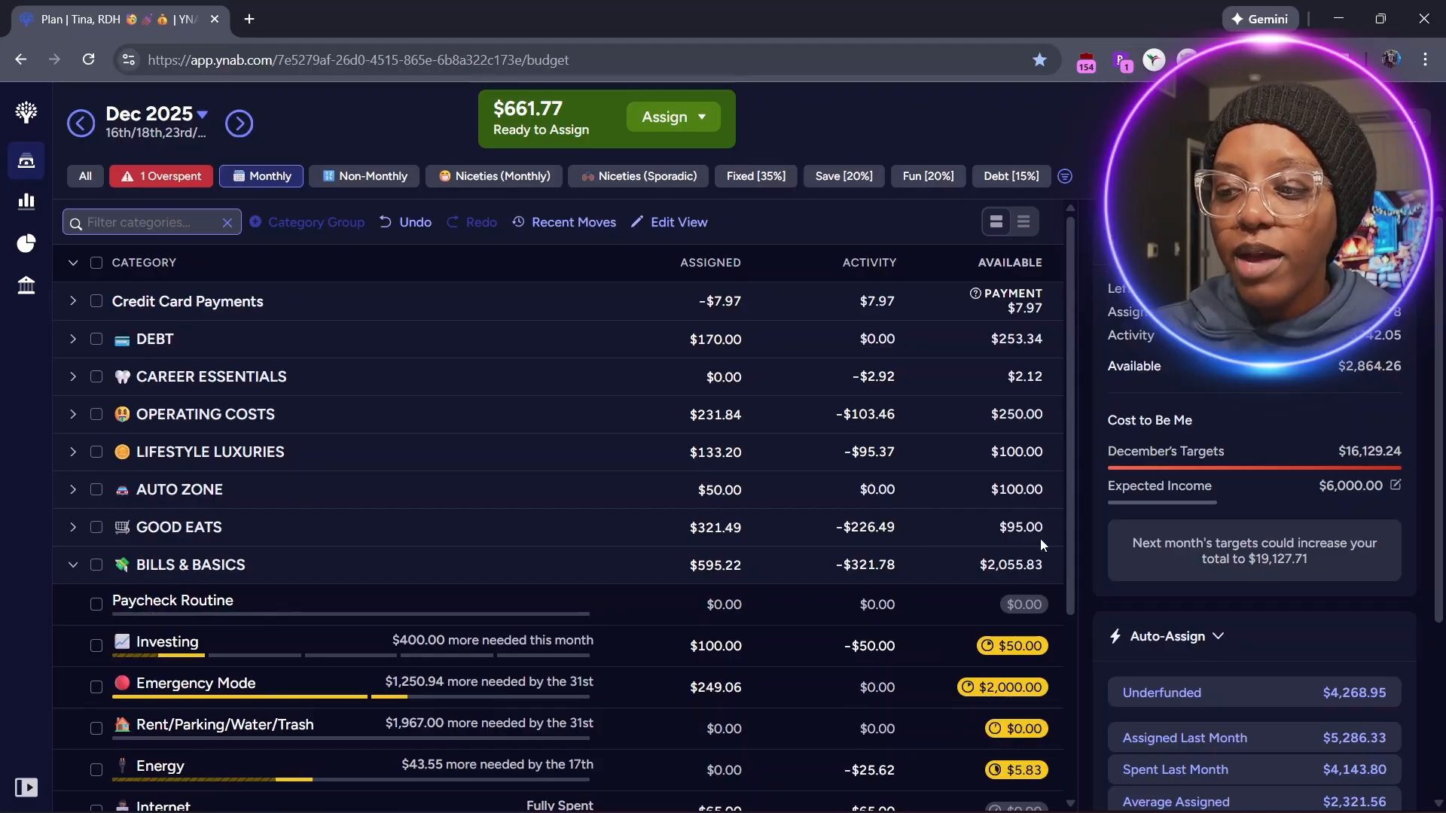
pyautogui.moveTo(1068, 537); pyautogui.dragTo(1064, 608)
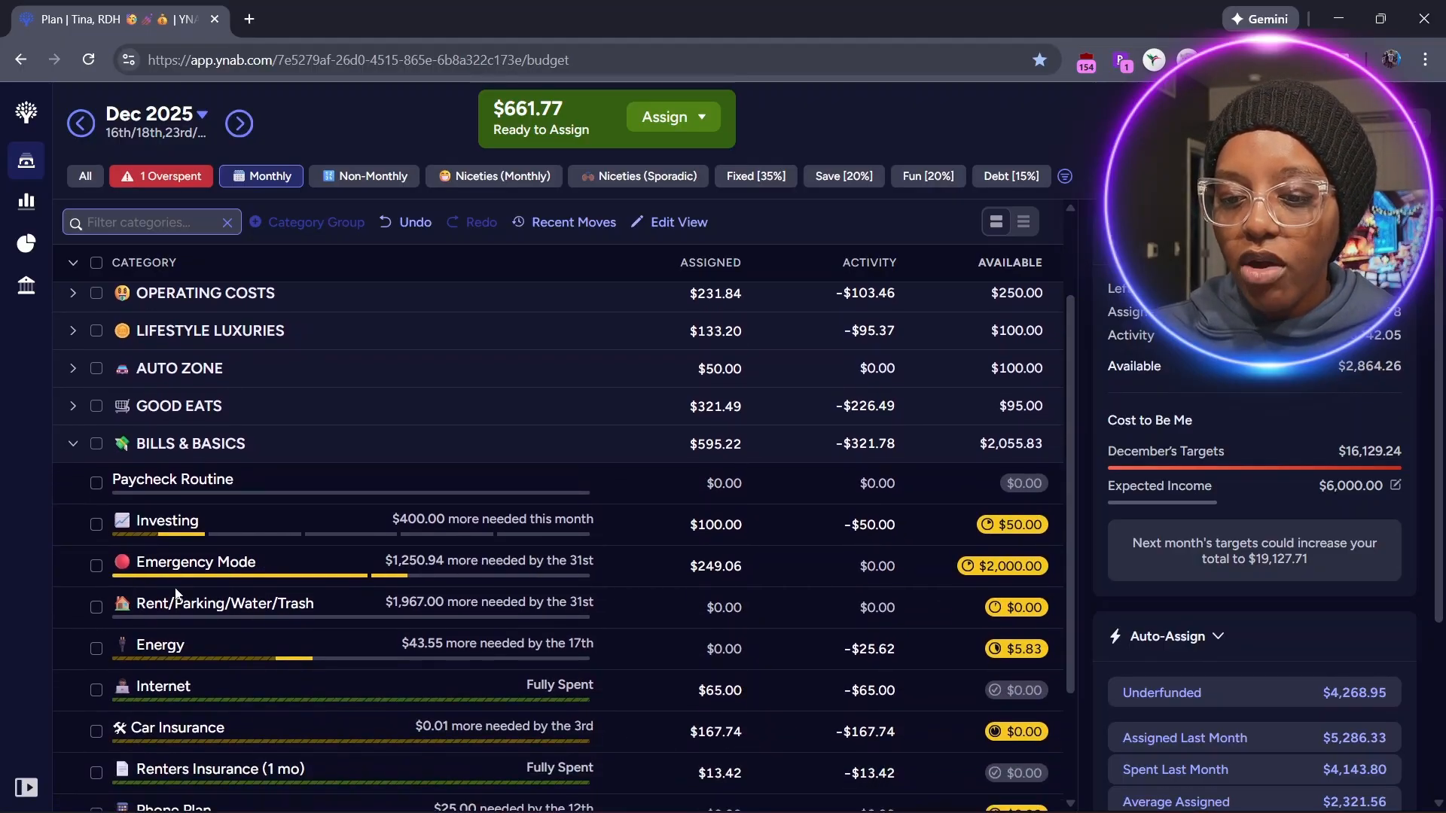
pyautogui.click(724, 607)
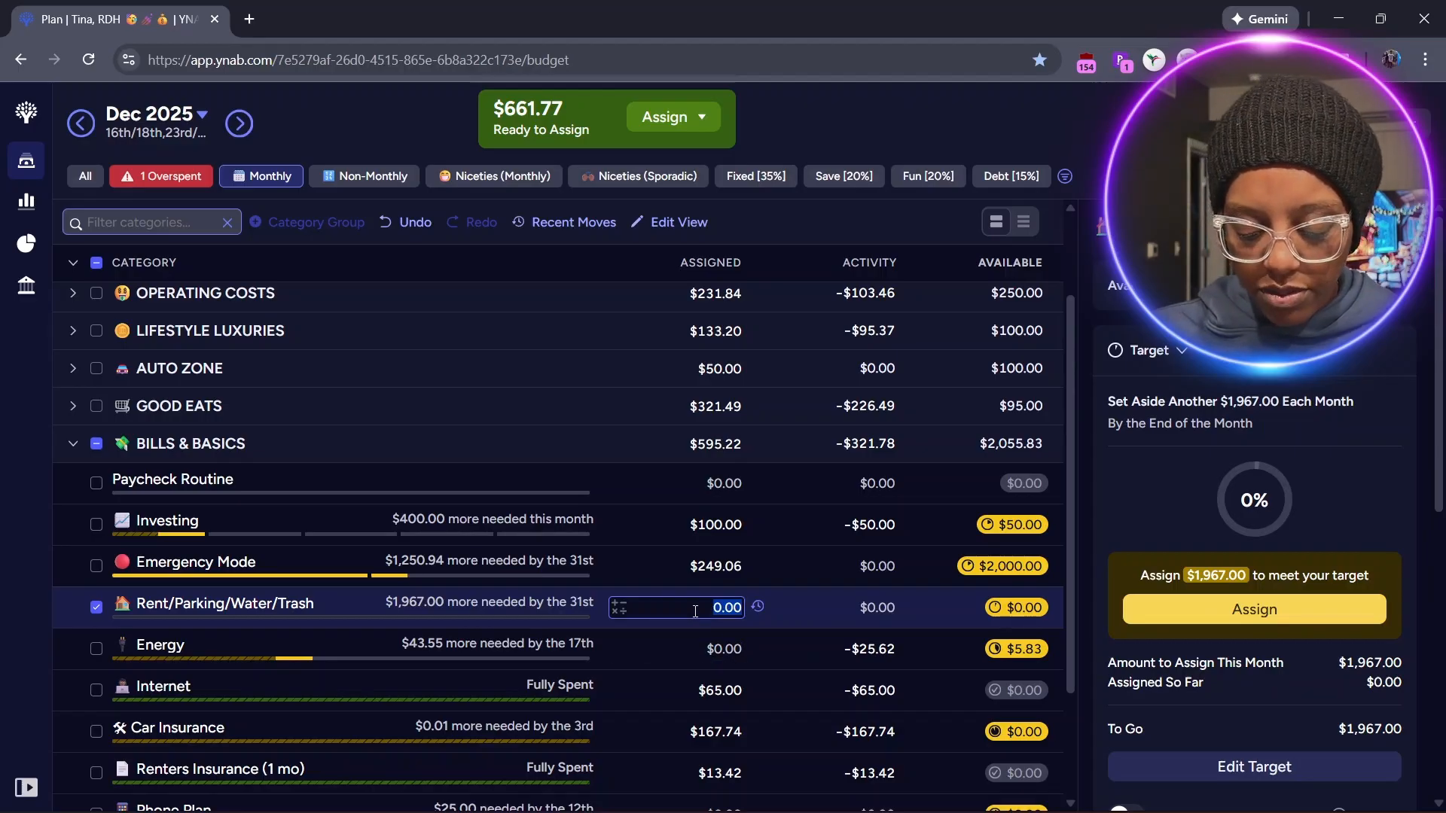
pyautogui.write('350')
pyautogui.press('Return')
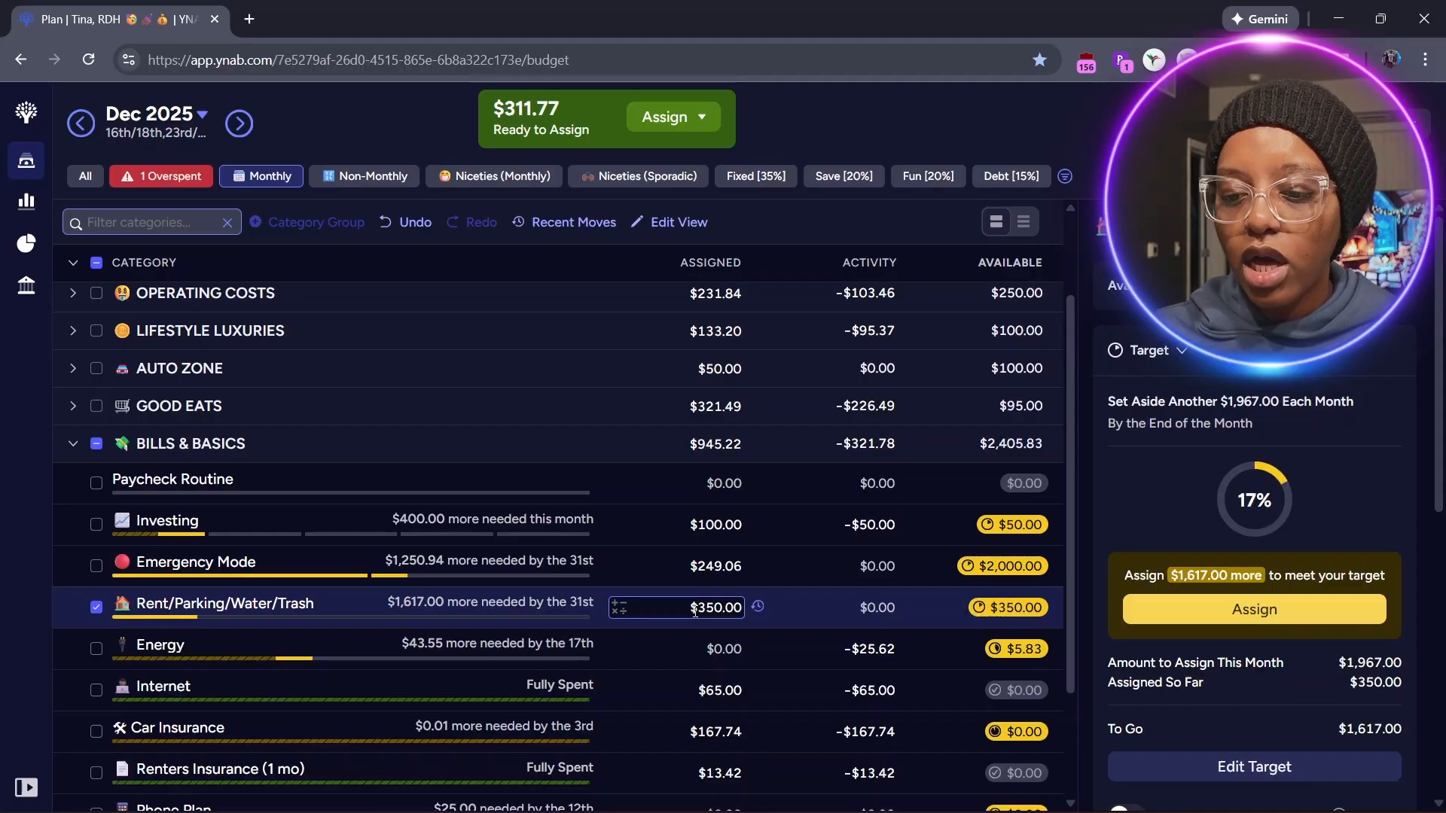
pyautogui.click(97, 607)
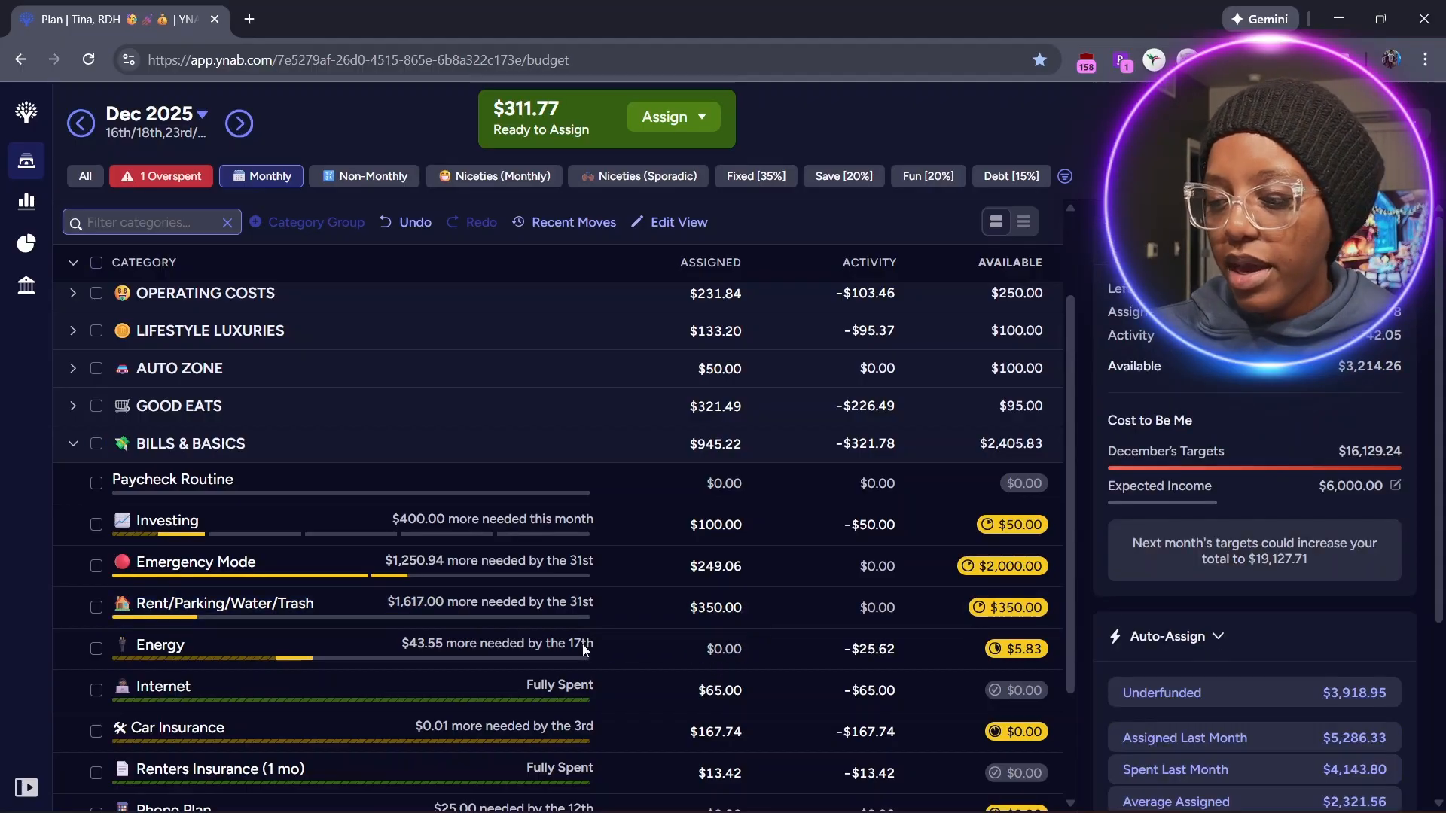
# - Assign the full $43.55 needed to meet the Energy target, and collapse the Bills & Basics group
pyautogui.click(728, 648)
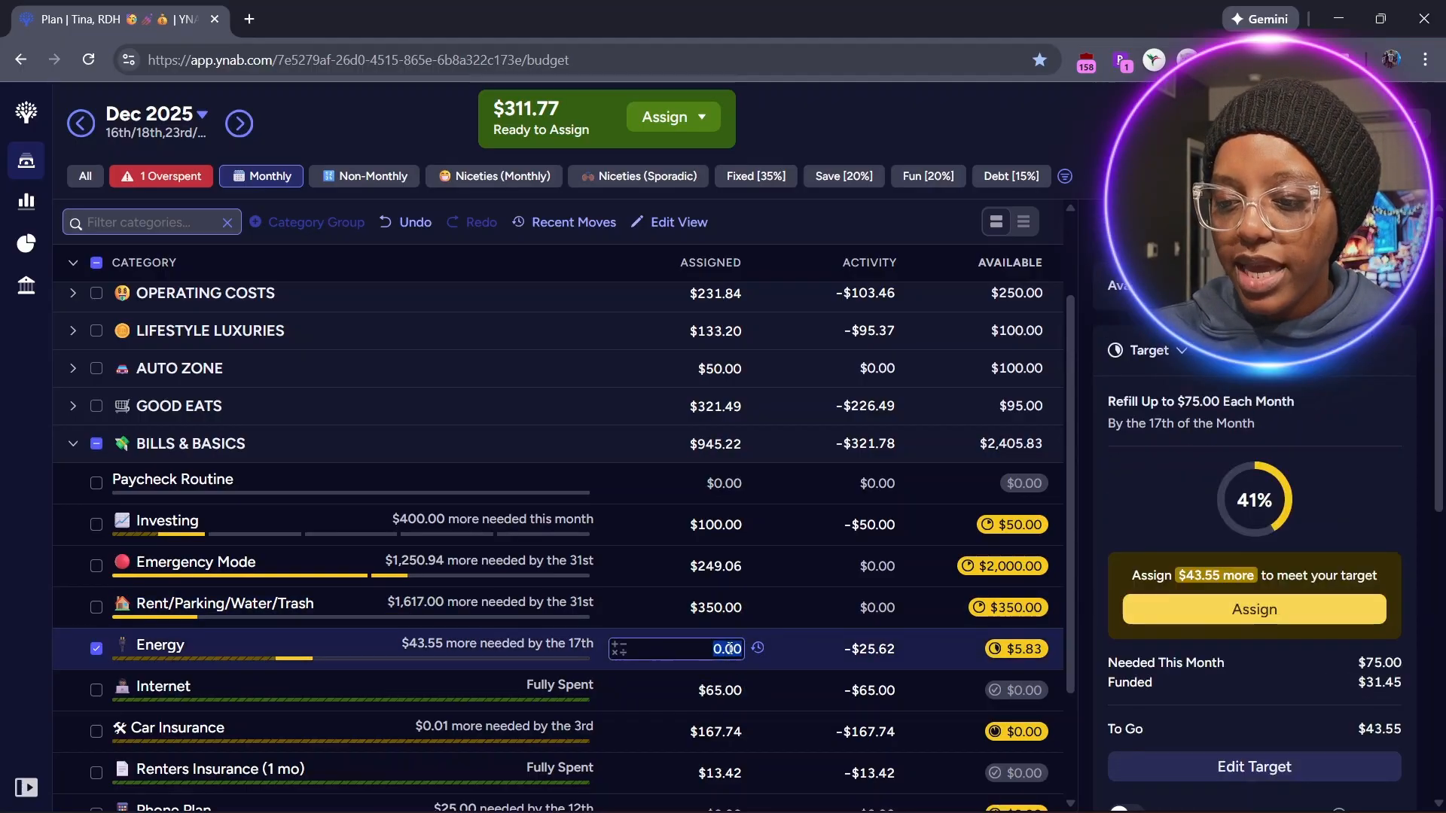
pyautogui.click(1306, 608)
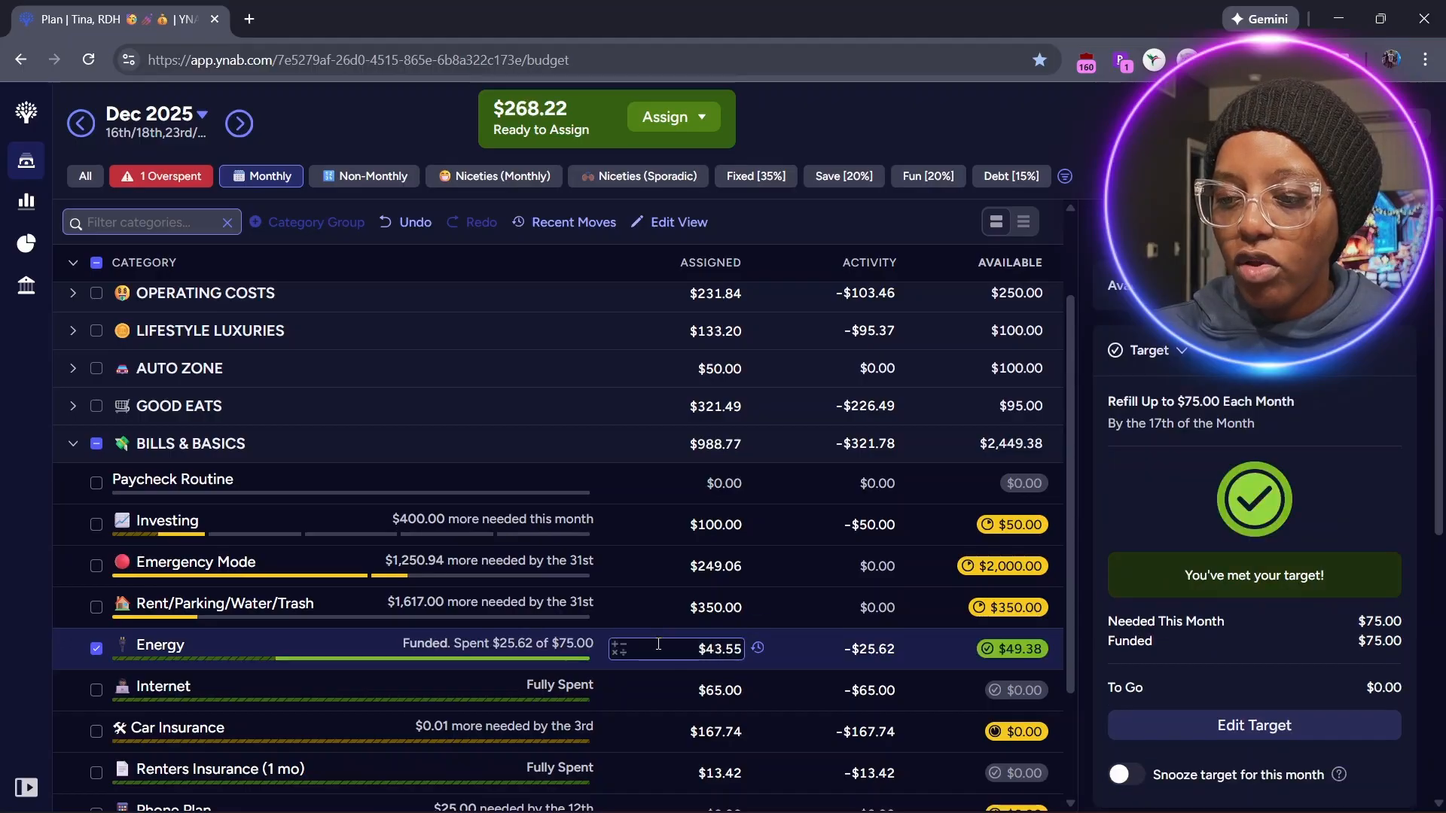
pyautogui.click(101, 650)
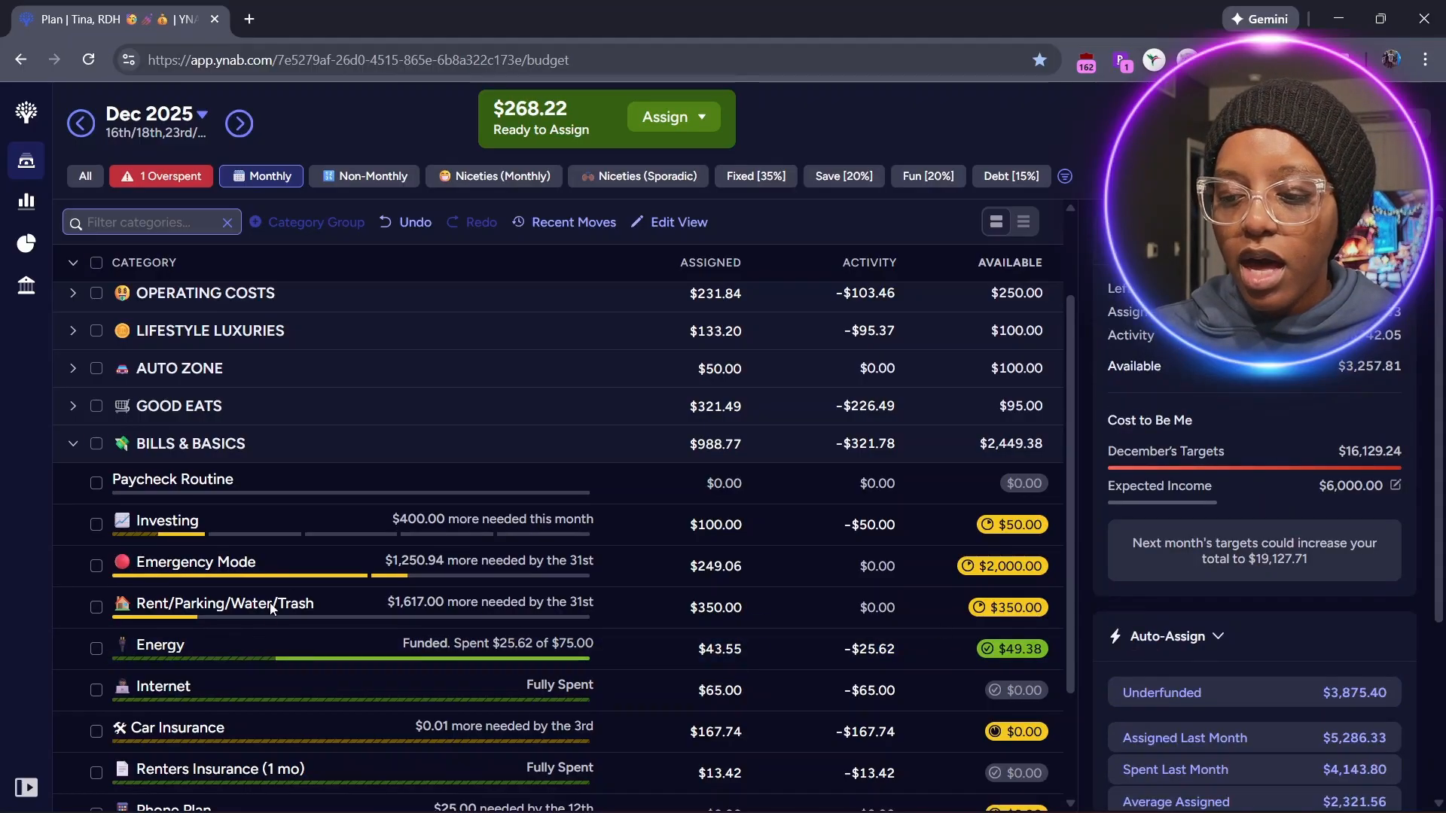
pyautogui.moveTo(1065, 477); pyautogui.dragTo(1077, 571)
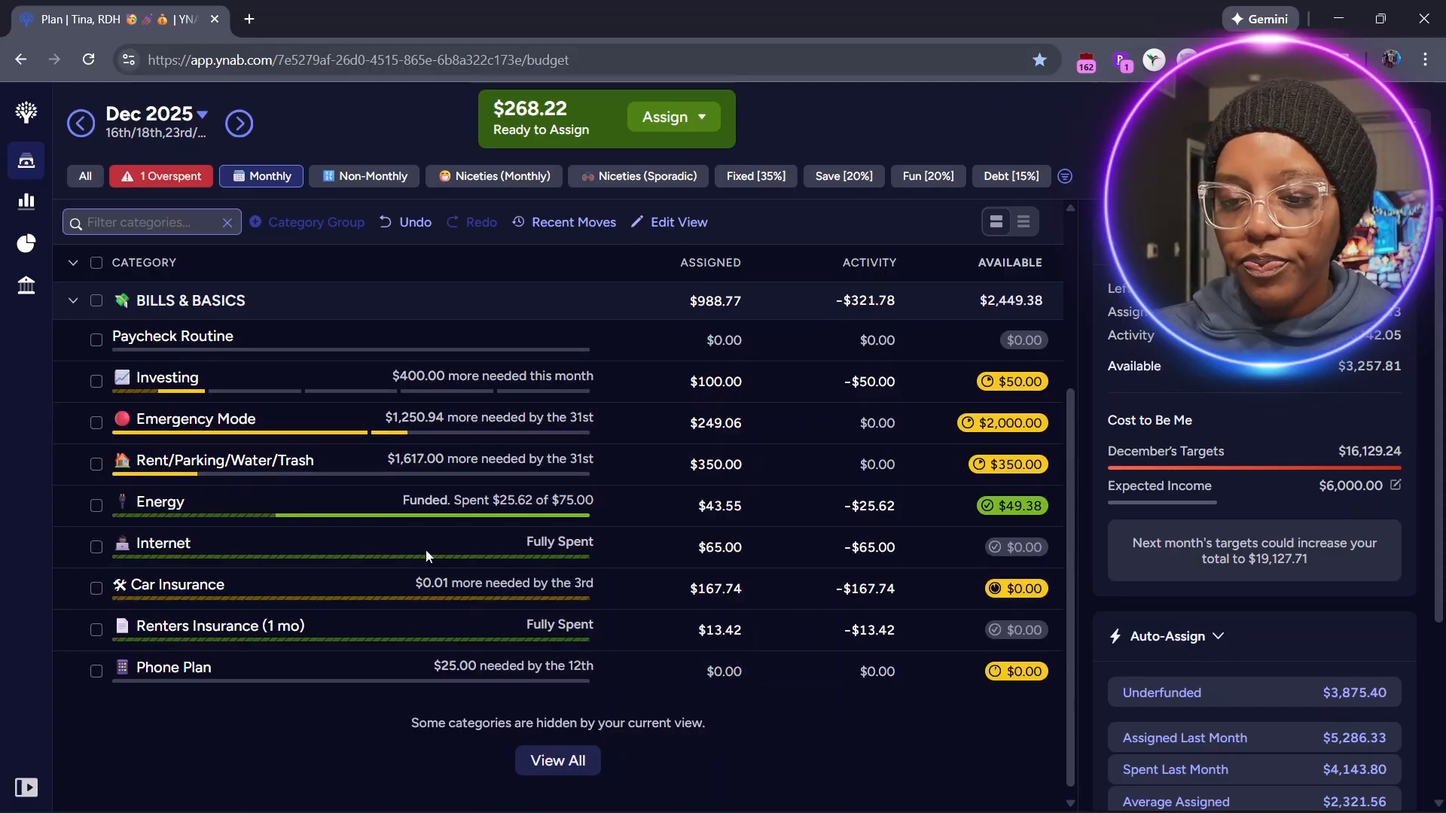
pyautogui.click(75, 301)
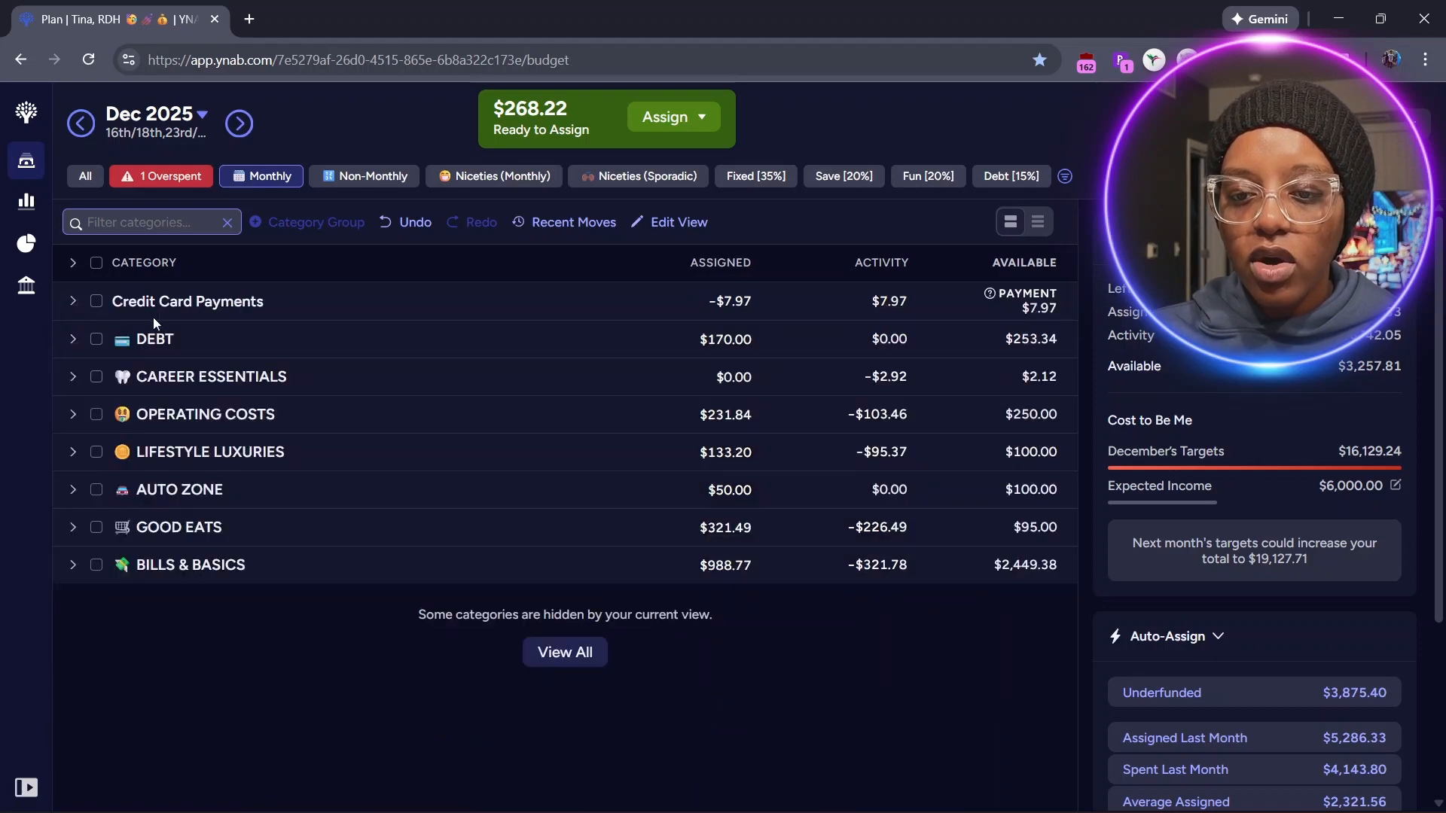
# - Filter the plan to overspent categories and review the December transactions of Accessories in The Look group
pyautogui.click(174, 187)
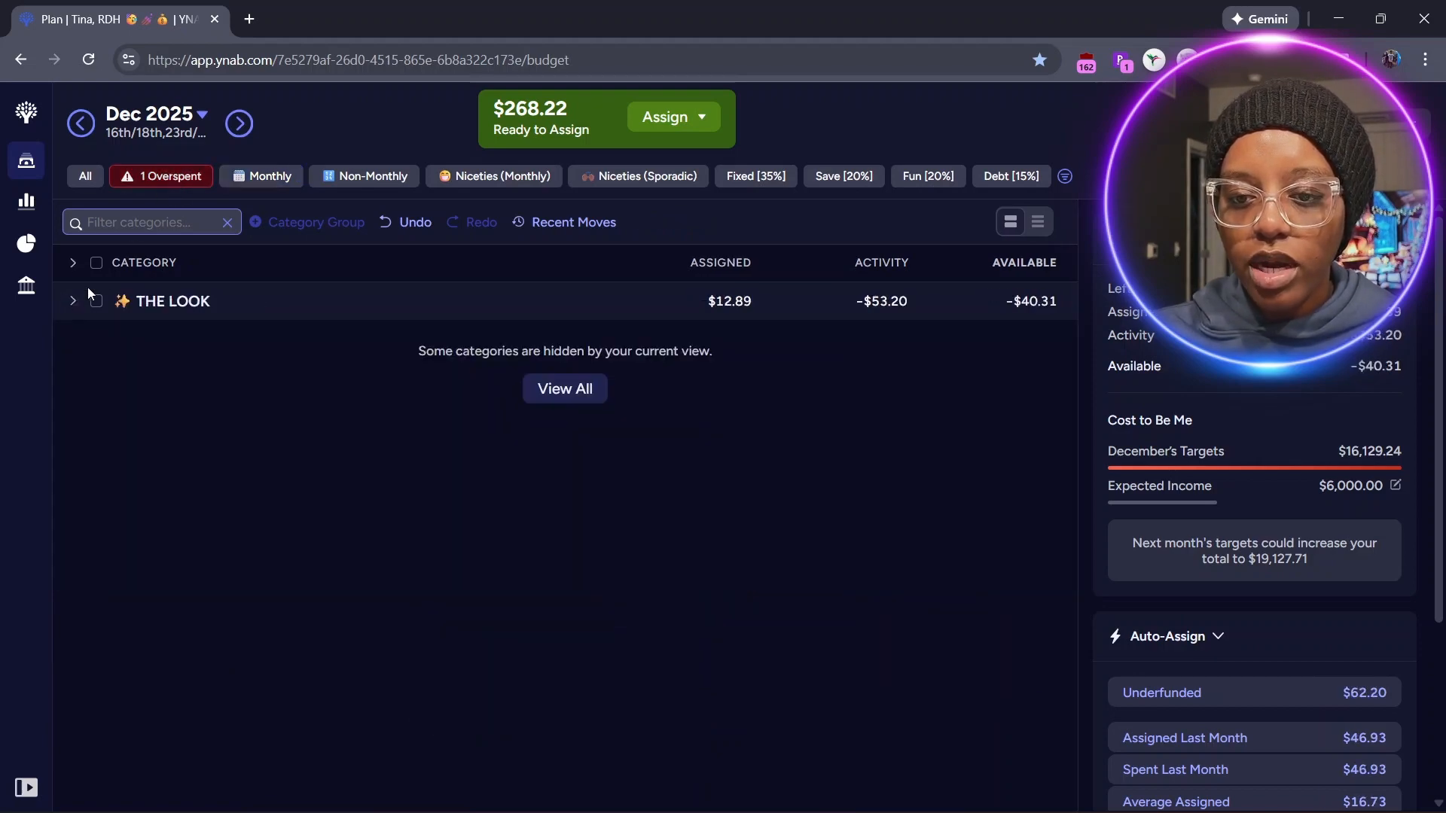
pyautogui.click(74, 301)
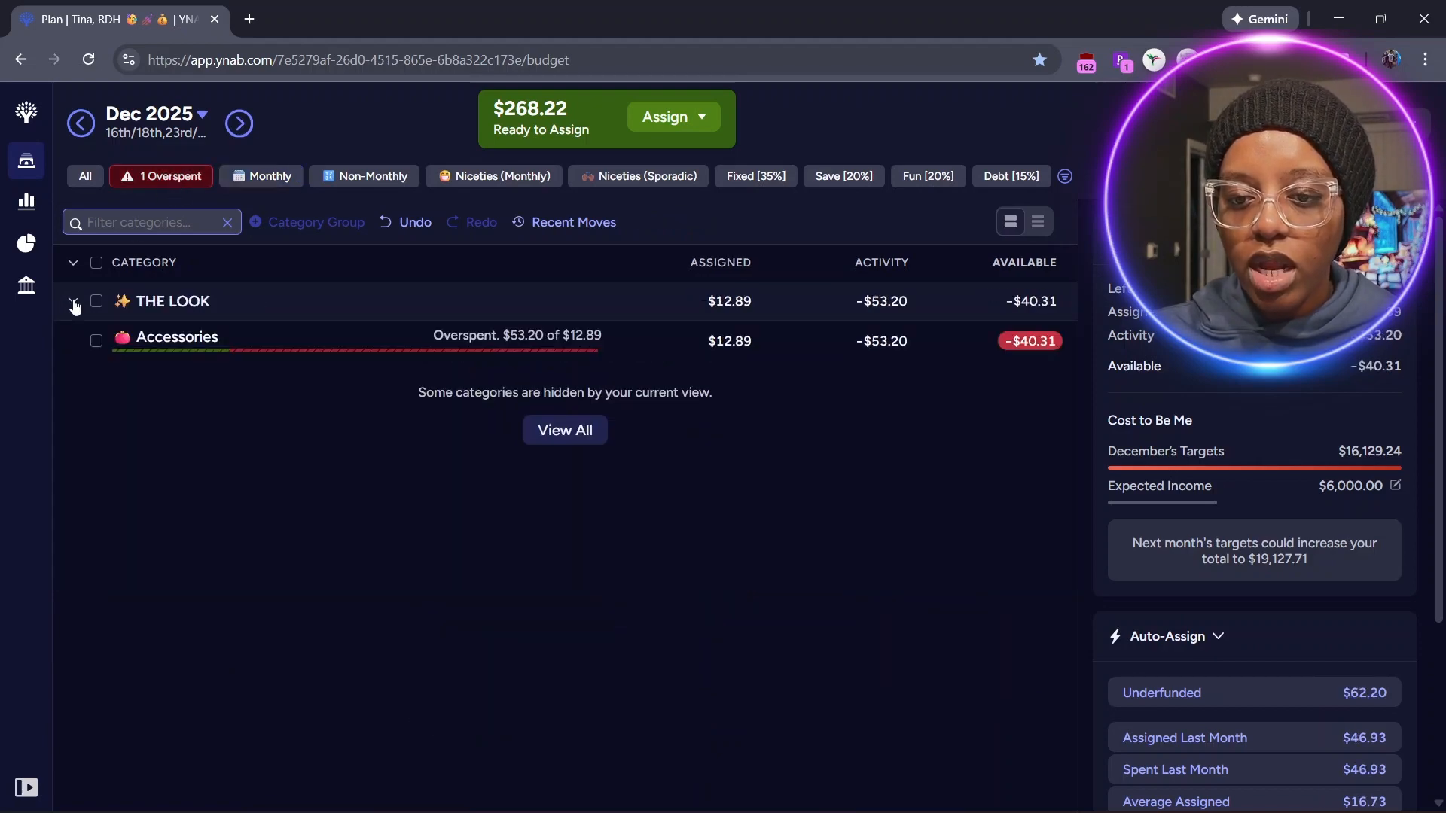
pyautogui.click(874, 343)
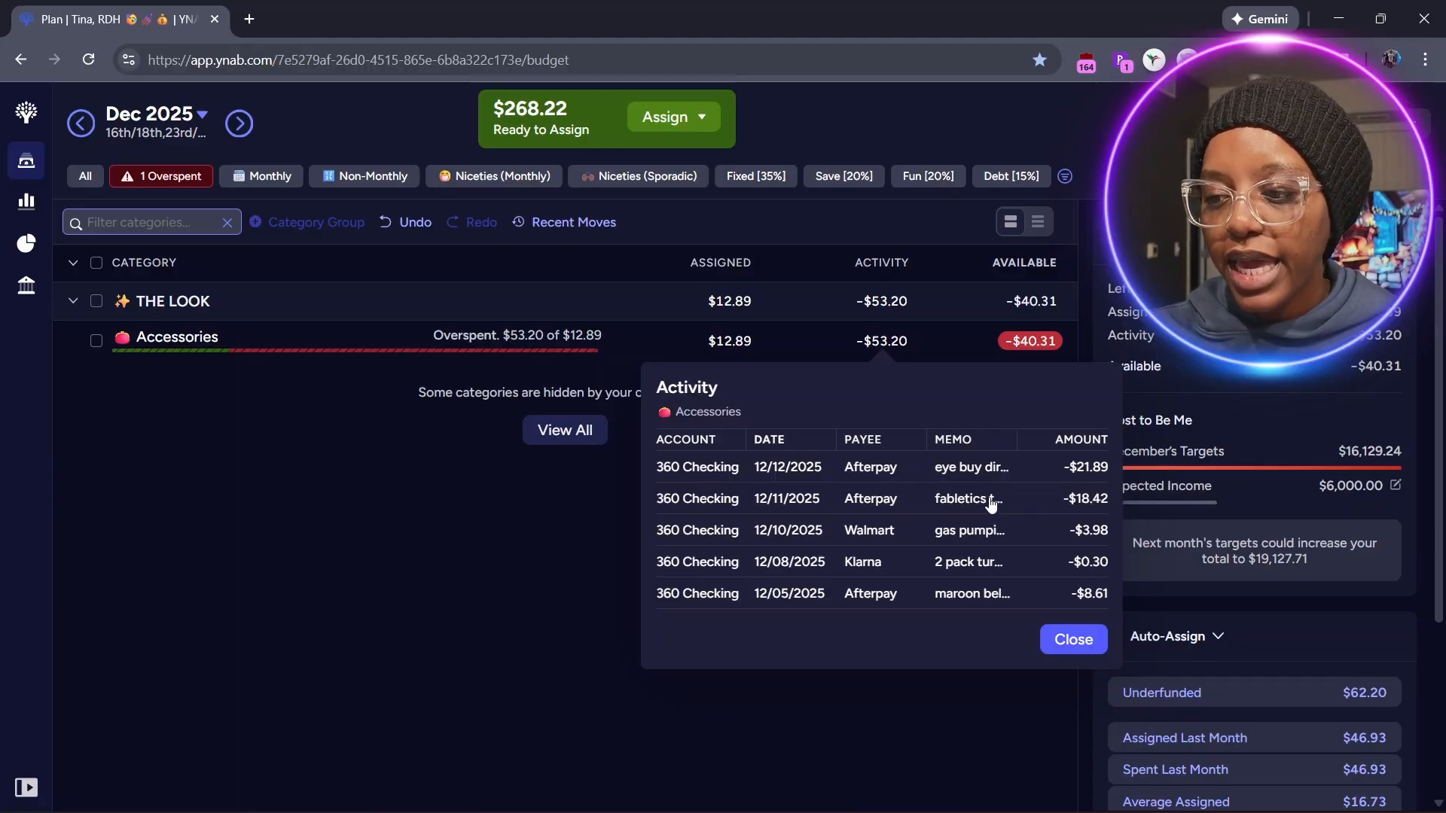
pyautogui.click(1073, 639)
# - Cover the Accessories overspending from Inflow: Ready to Assign
pyautogui.click(1031, 340)
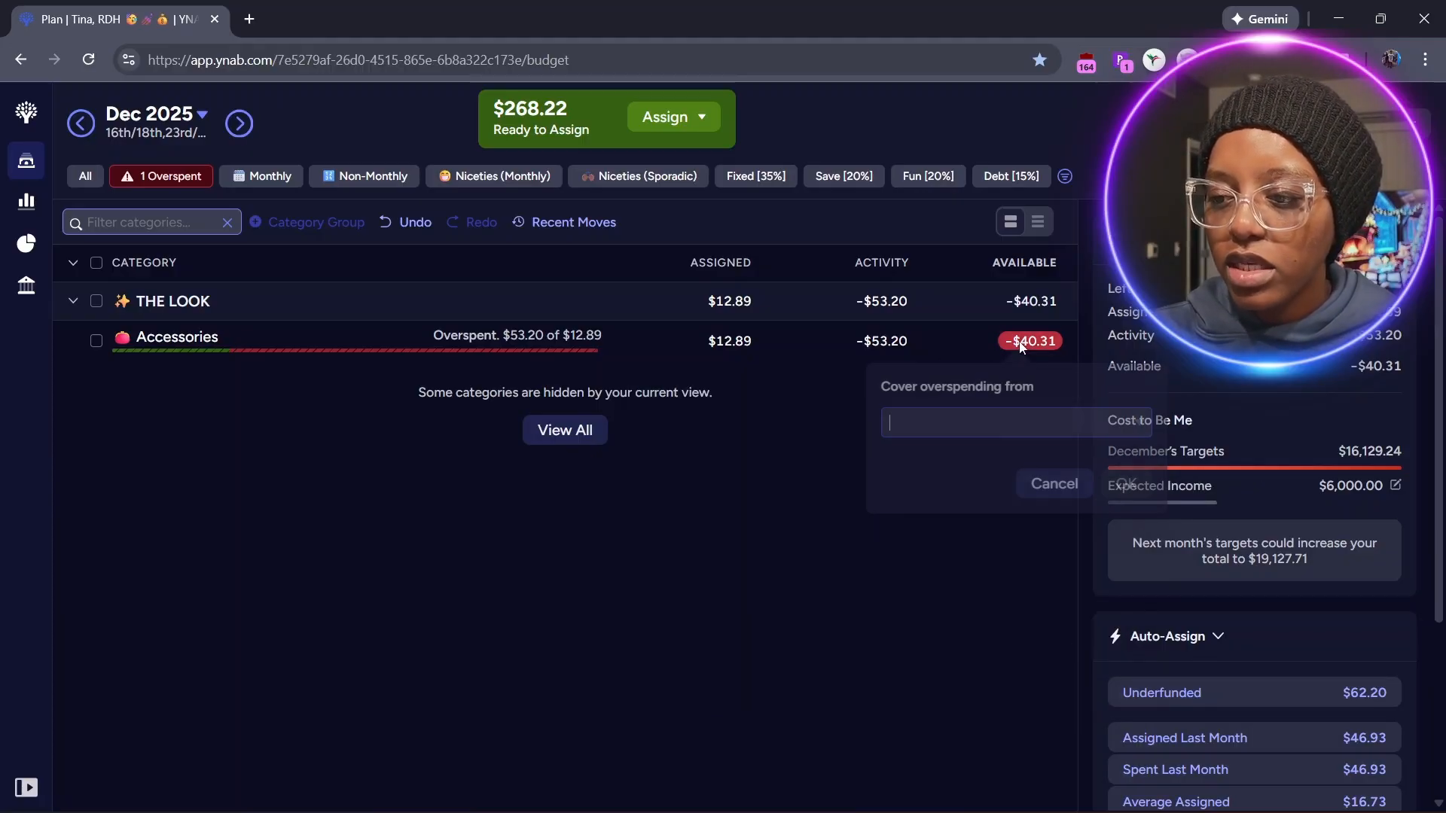
pyautogui.click(1009, 418)
pyautogui.click(978, 510)
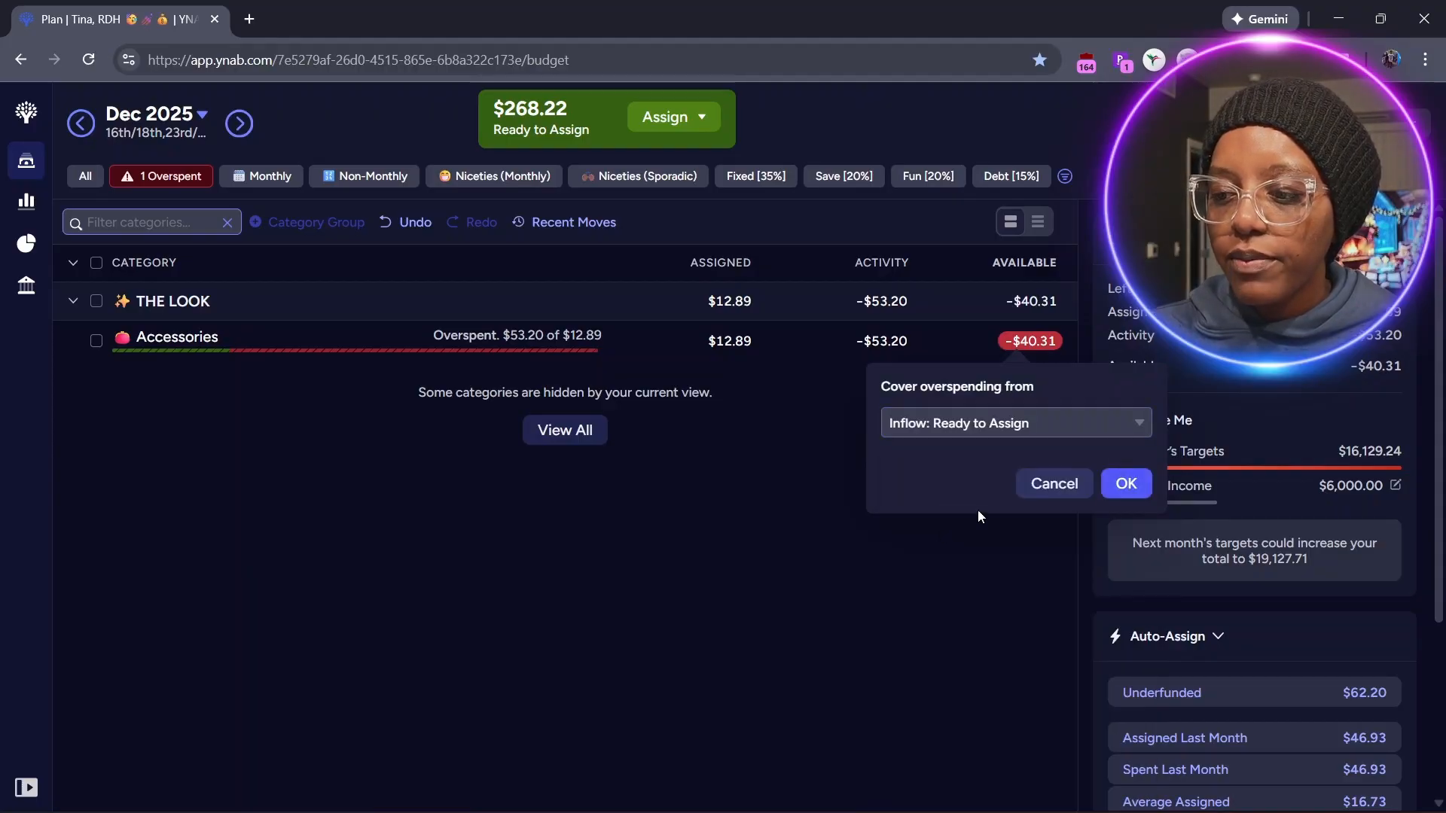
pyautogui.click(1126, 484)
# - Show the Non-Monthly view of the plan and collapse the Career Essentials group
pyautogui.click(353, 181)
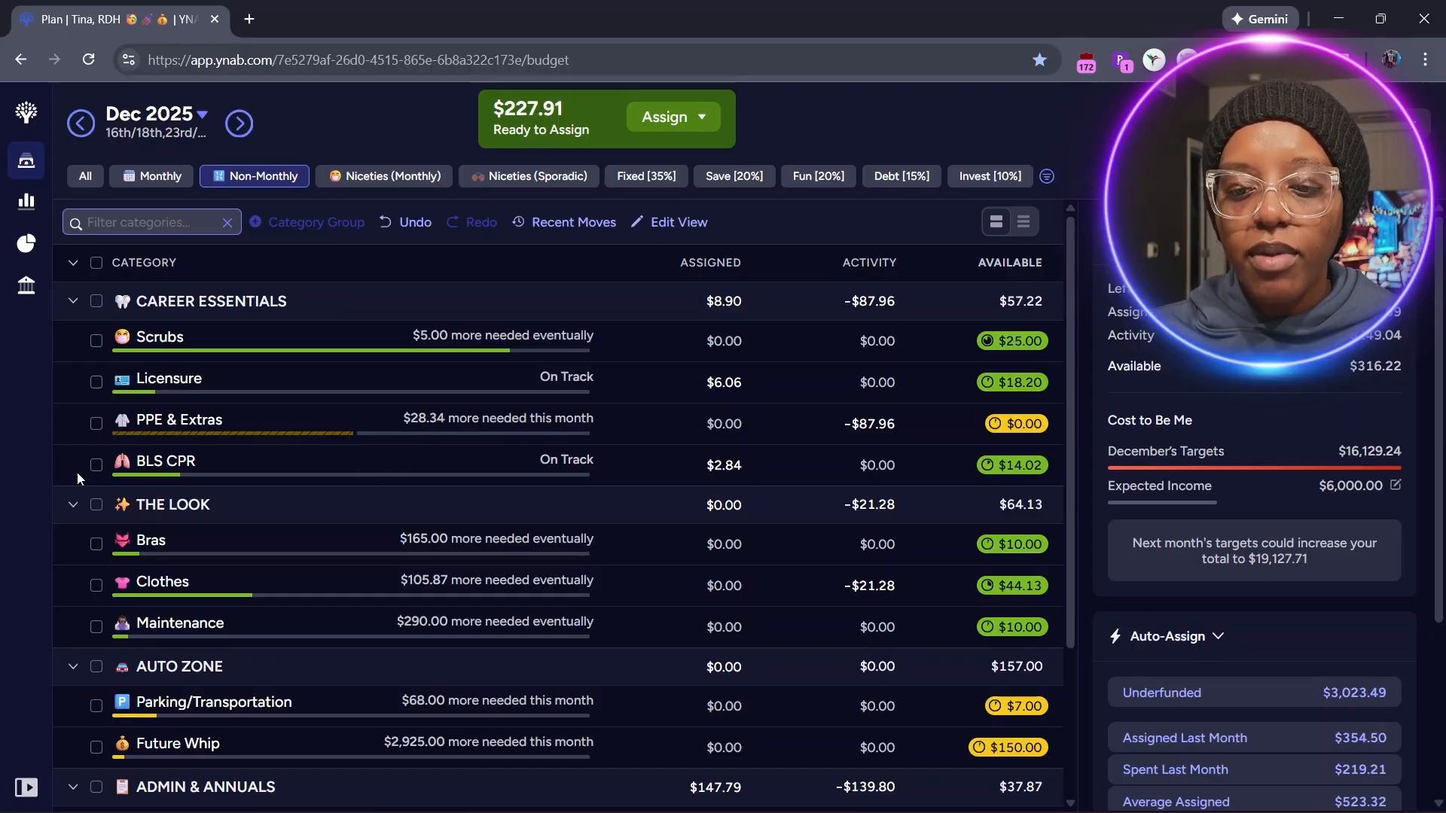
pyautogui.moveTo(160, 467)
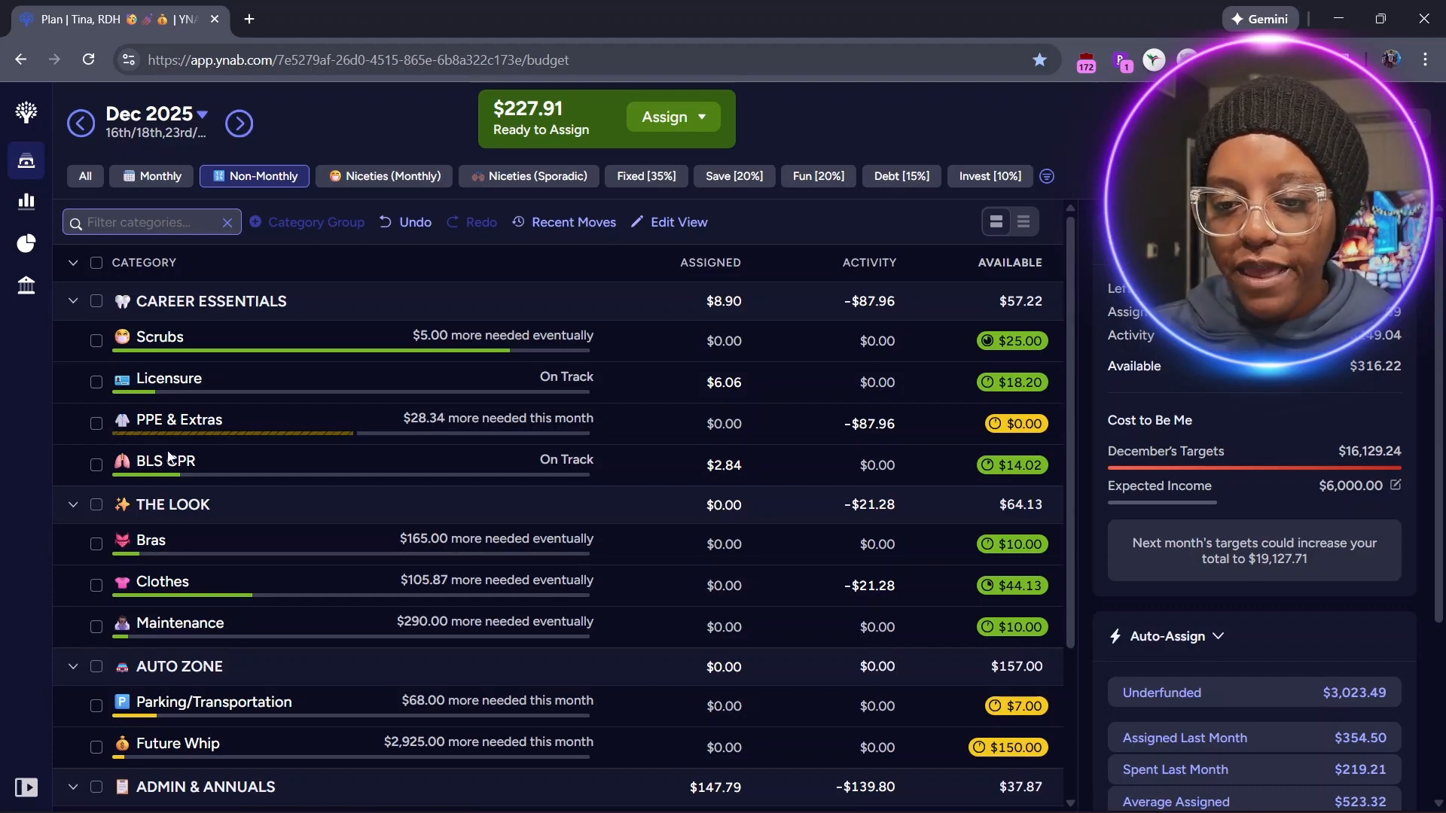
pyautogui.click(70, 297)
pyautogui.click(70, 298)
pyautogui.click(85, 300)
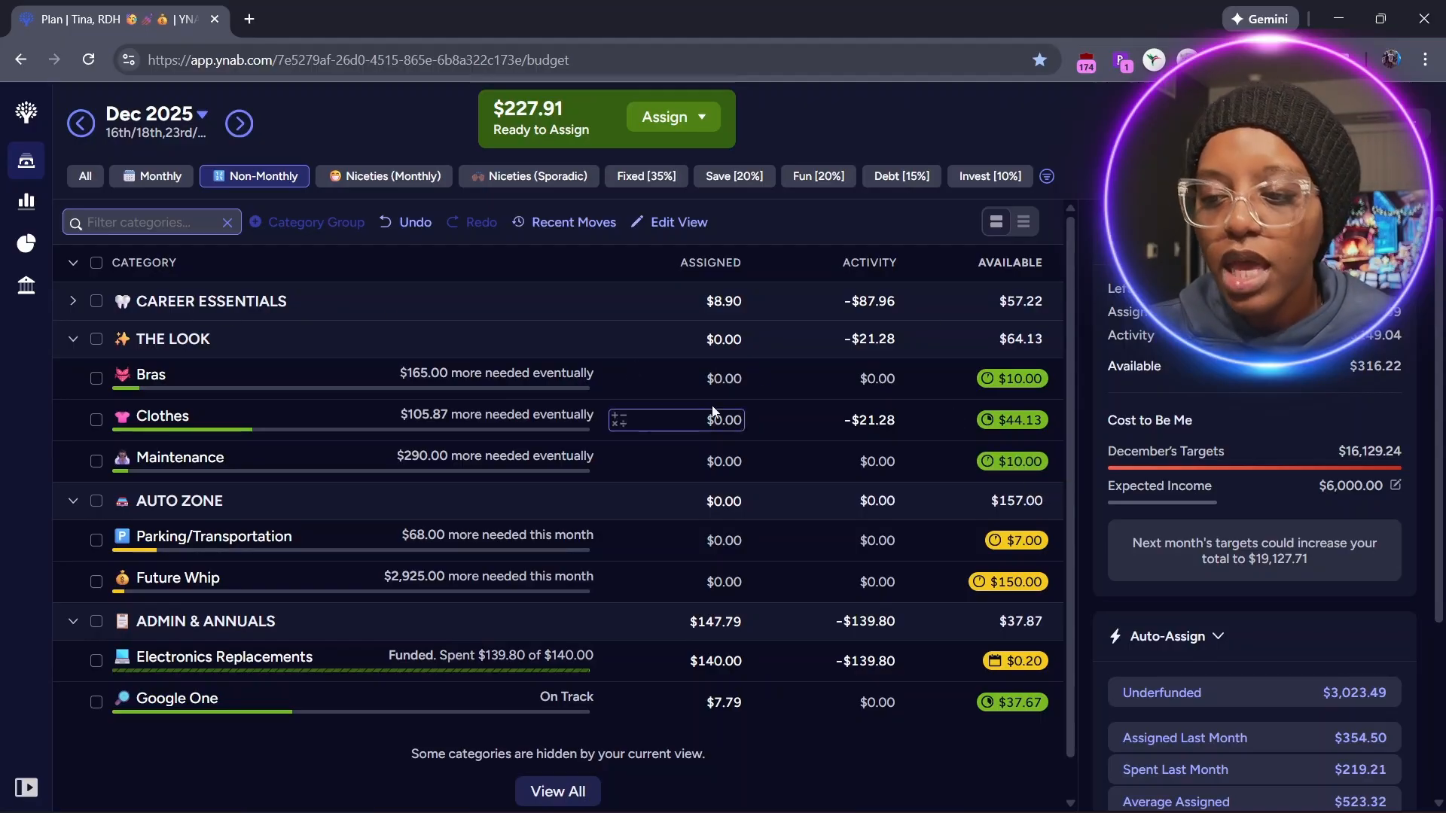
# - Assign $5.00 to the Maintenance category in The Look group, and collapse that group
pyautogui.click(734, 459)
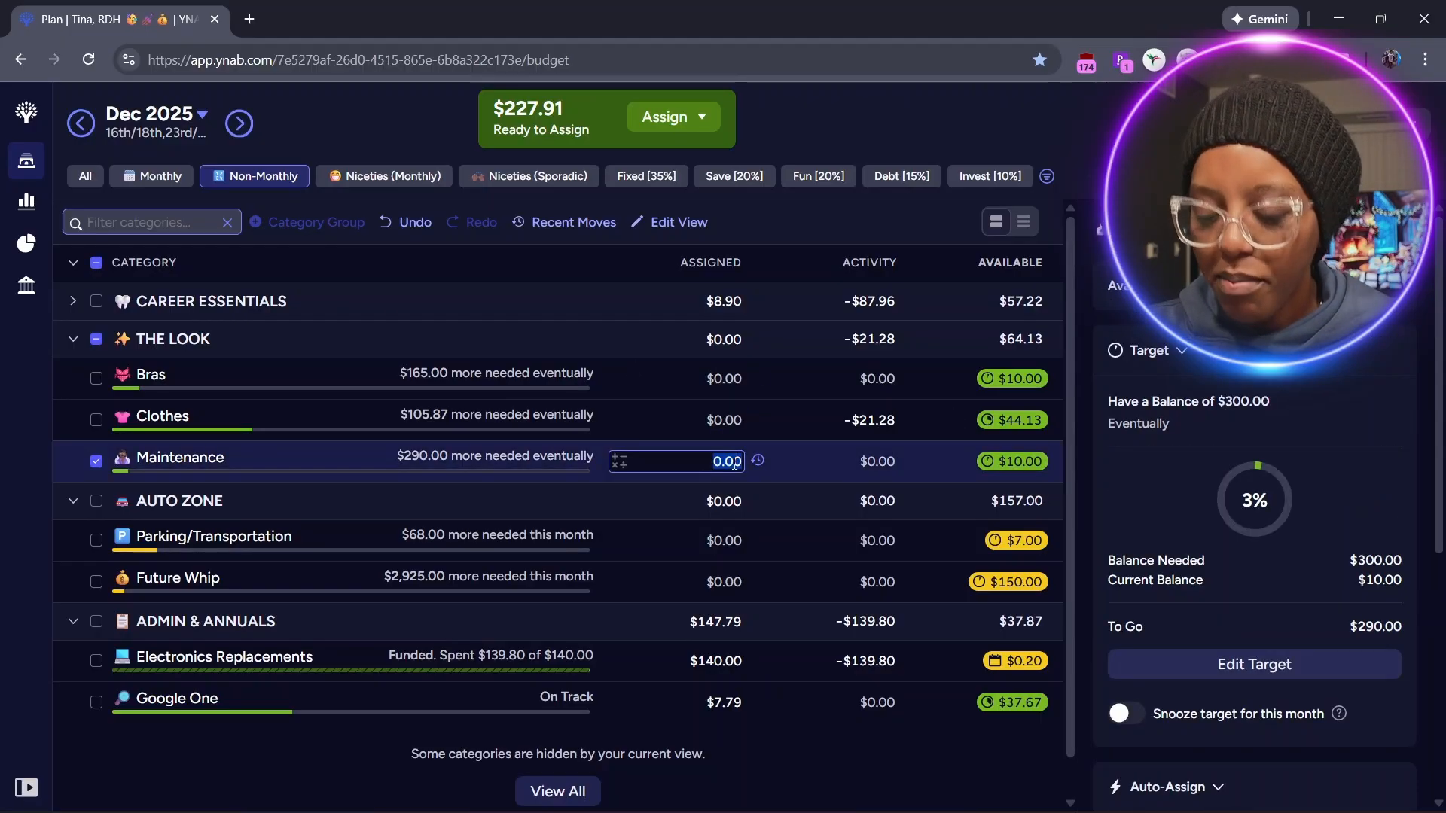
pyautogui.click(736, 463)
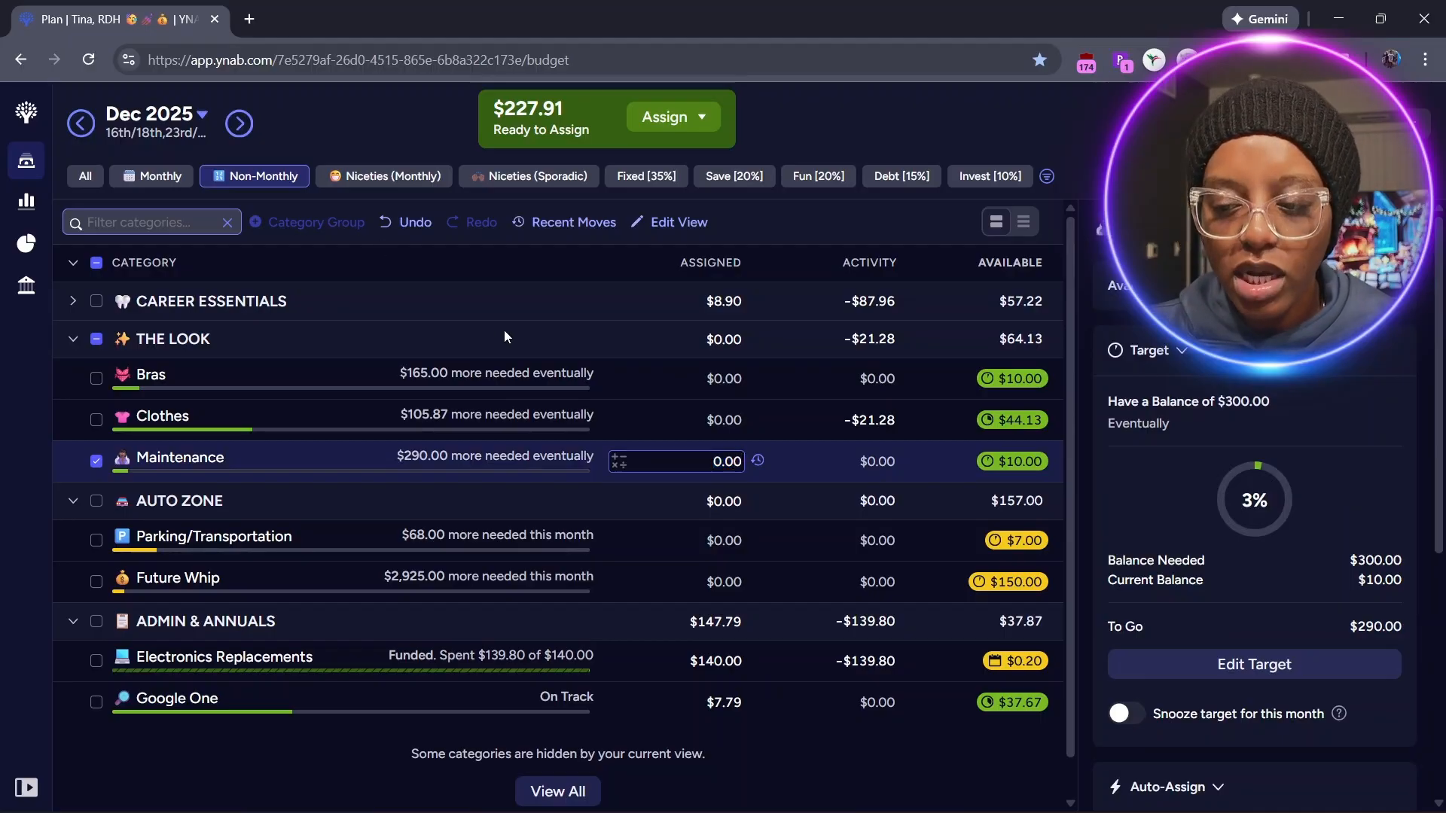
pyautogui.write('+5')
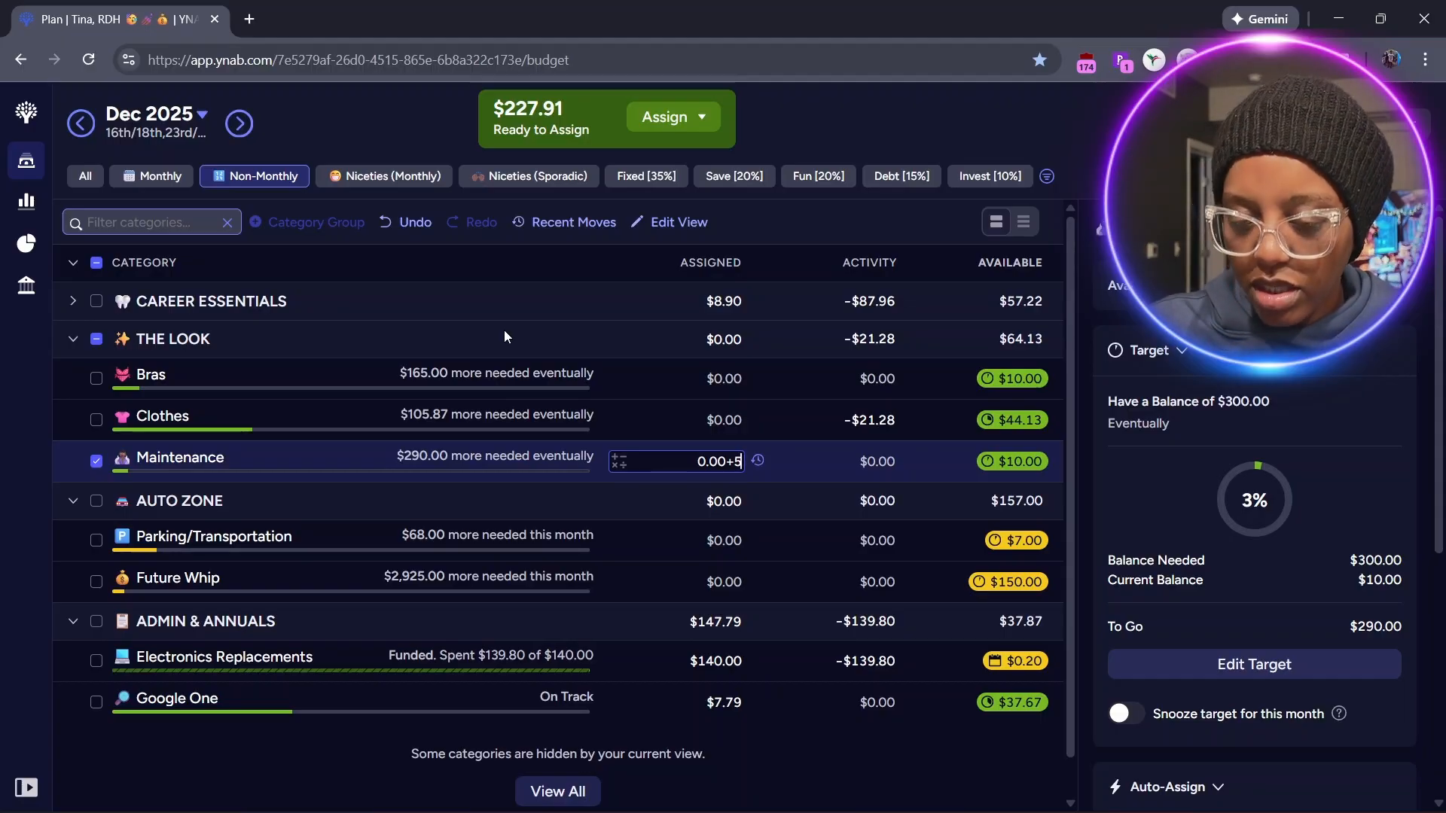
pyautogui.press('Return')
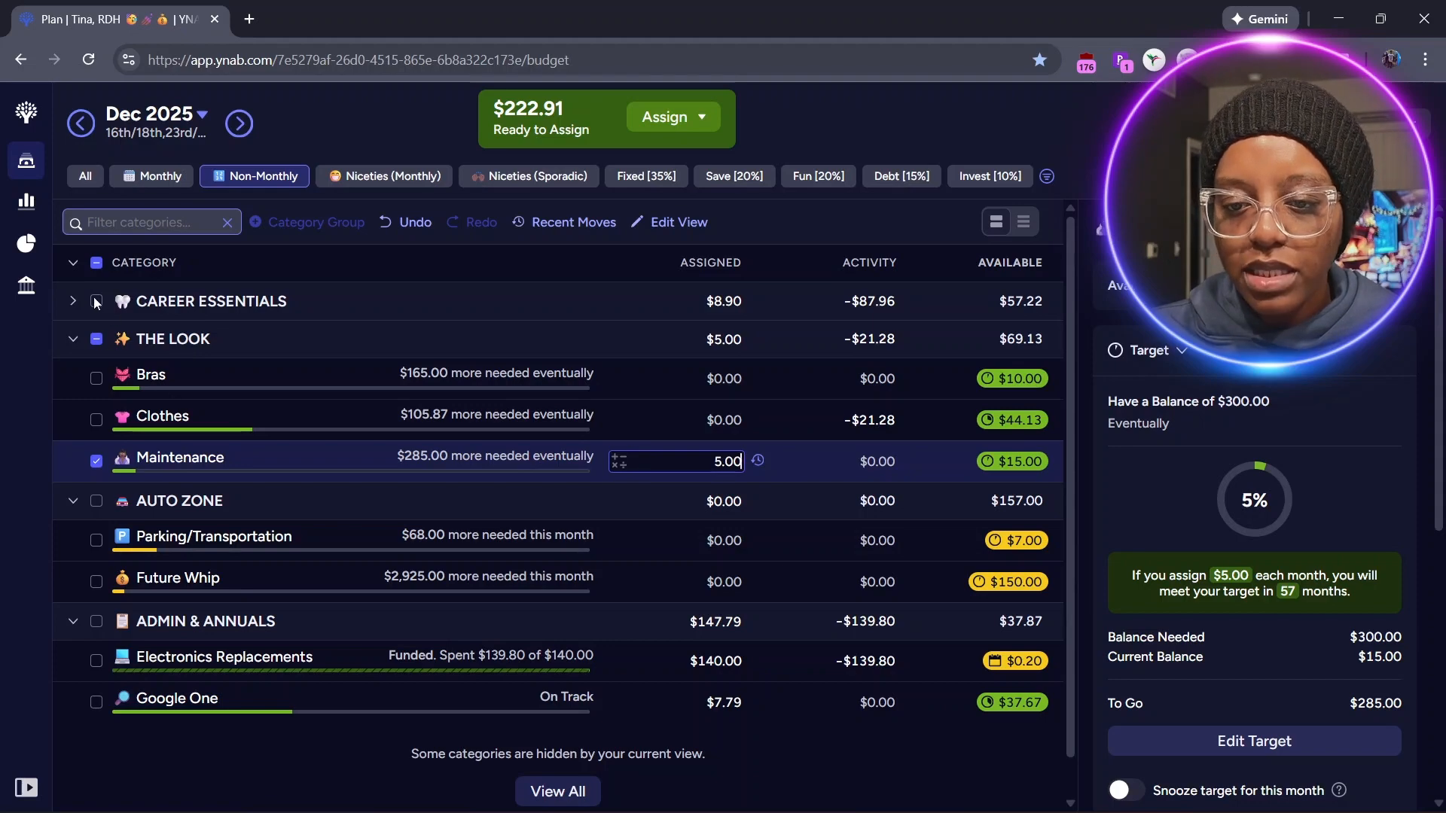
pyautogui.click(83, 339)
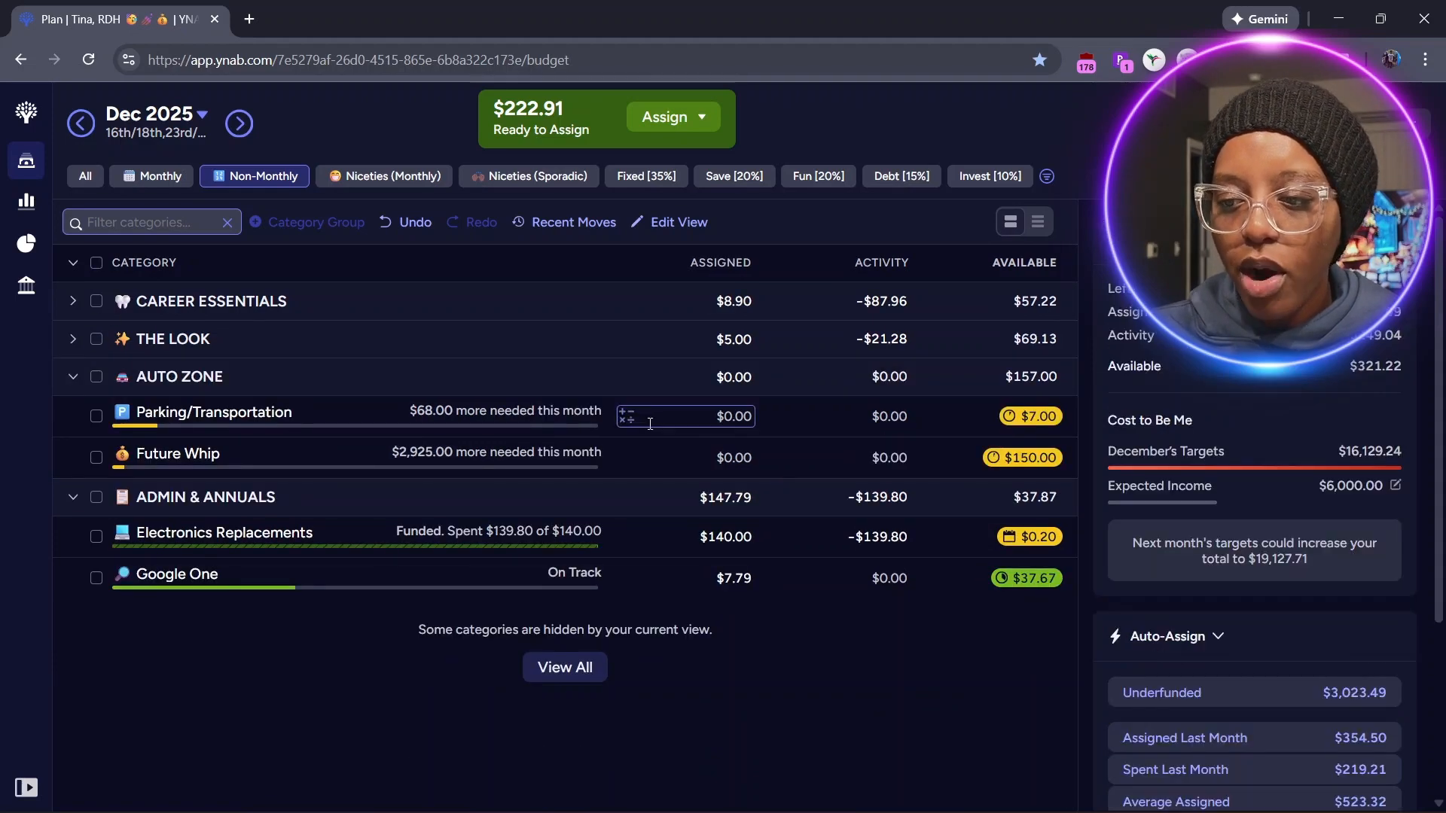
# - Assign $3.00 to the Parking/Transportation category in the Auto Zone group
pyautogui.click(719, 415)
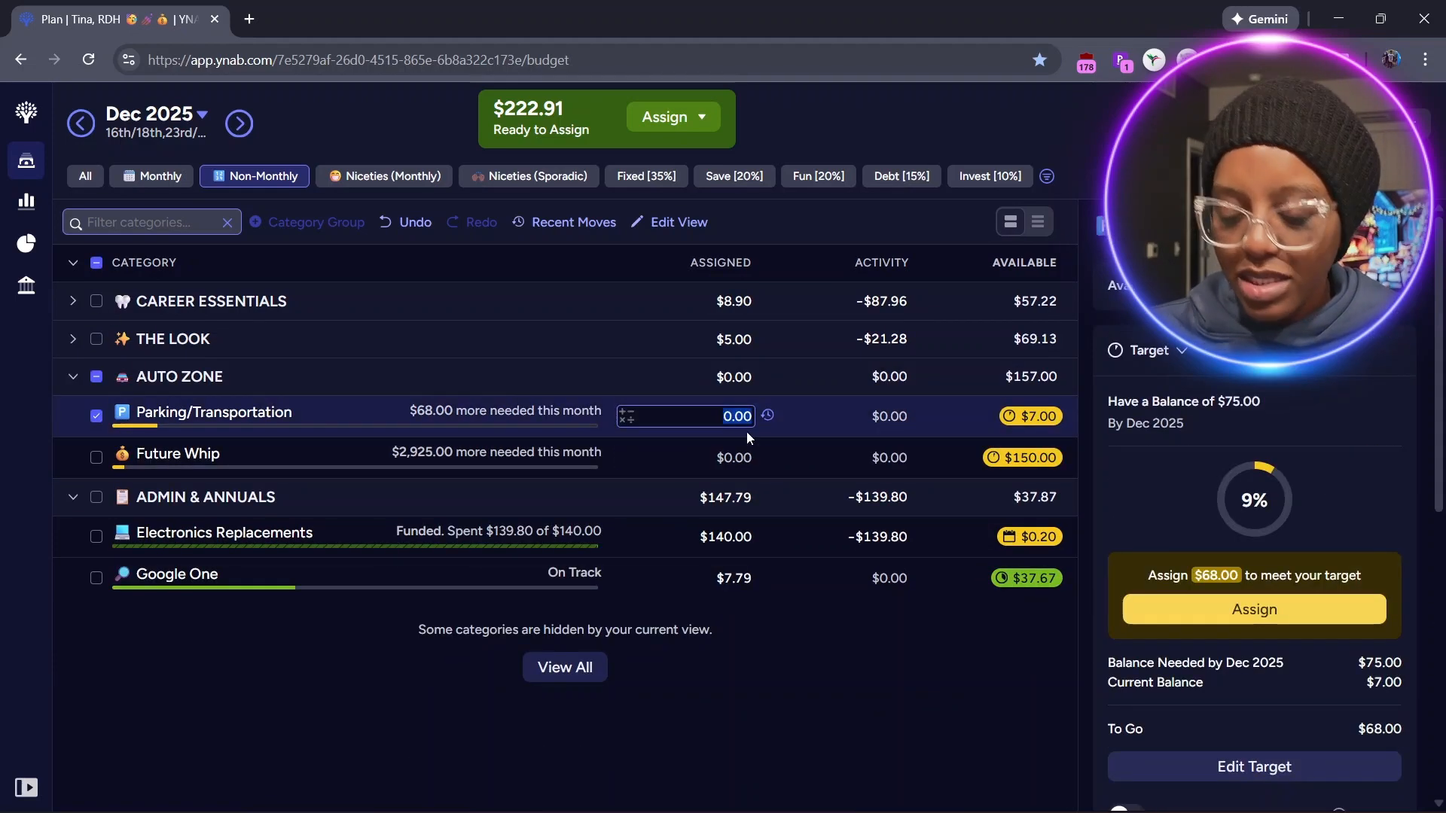
pyautogui.write('3')
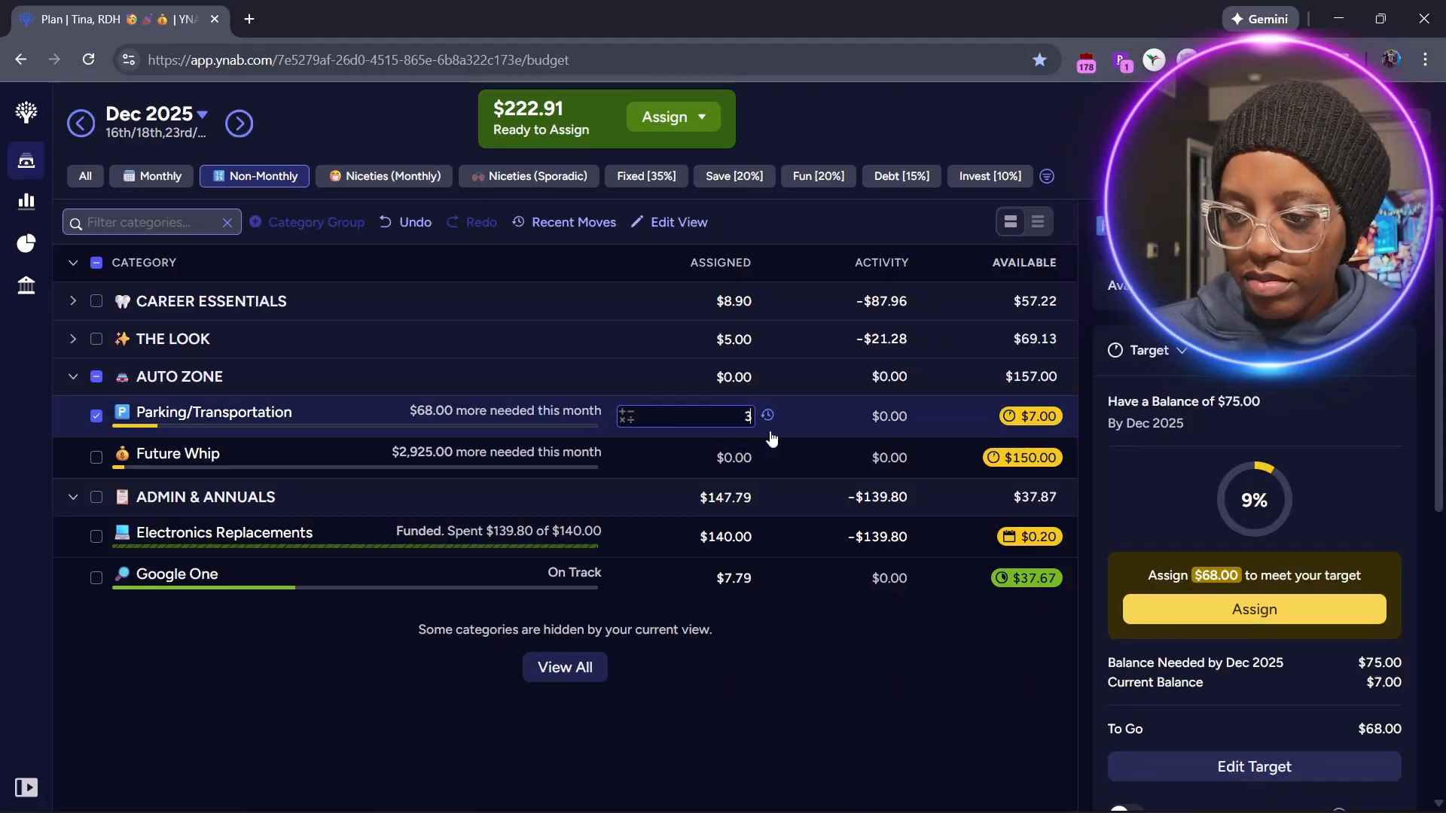
pyautogui.press('Return')
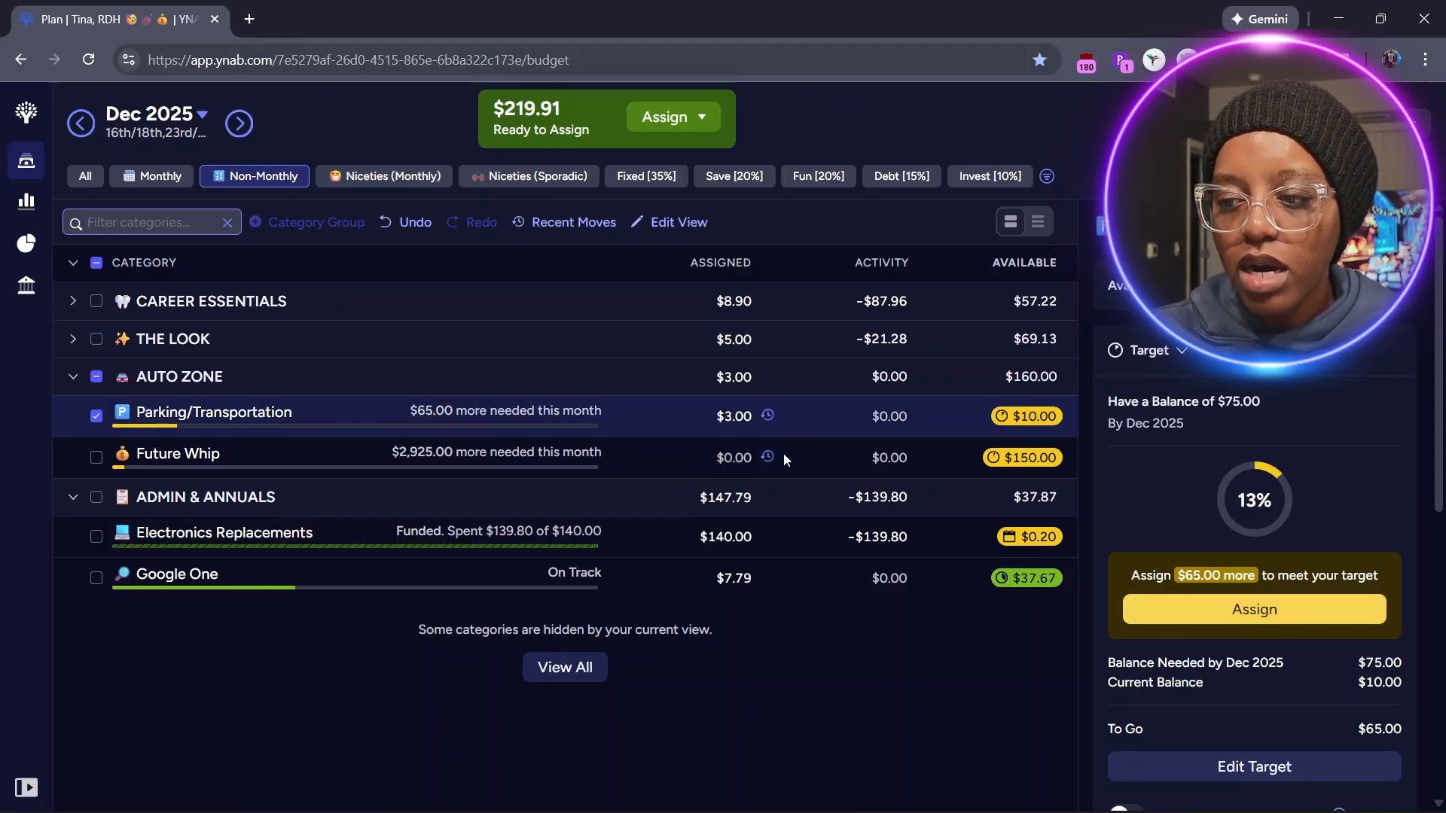
# - Assign $50.00 to the Future Whip category, deselect it, and collapse the Auto Zone group
pyautogui.click(739, 459)
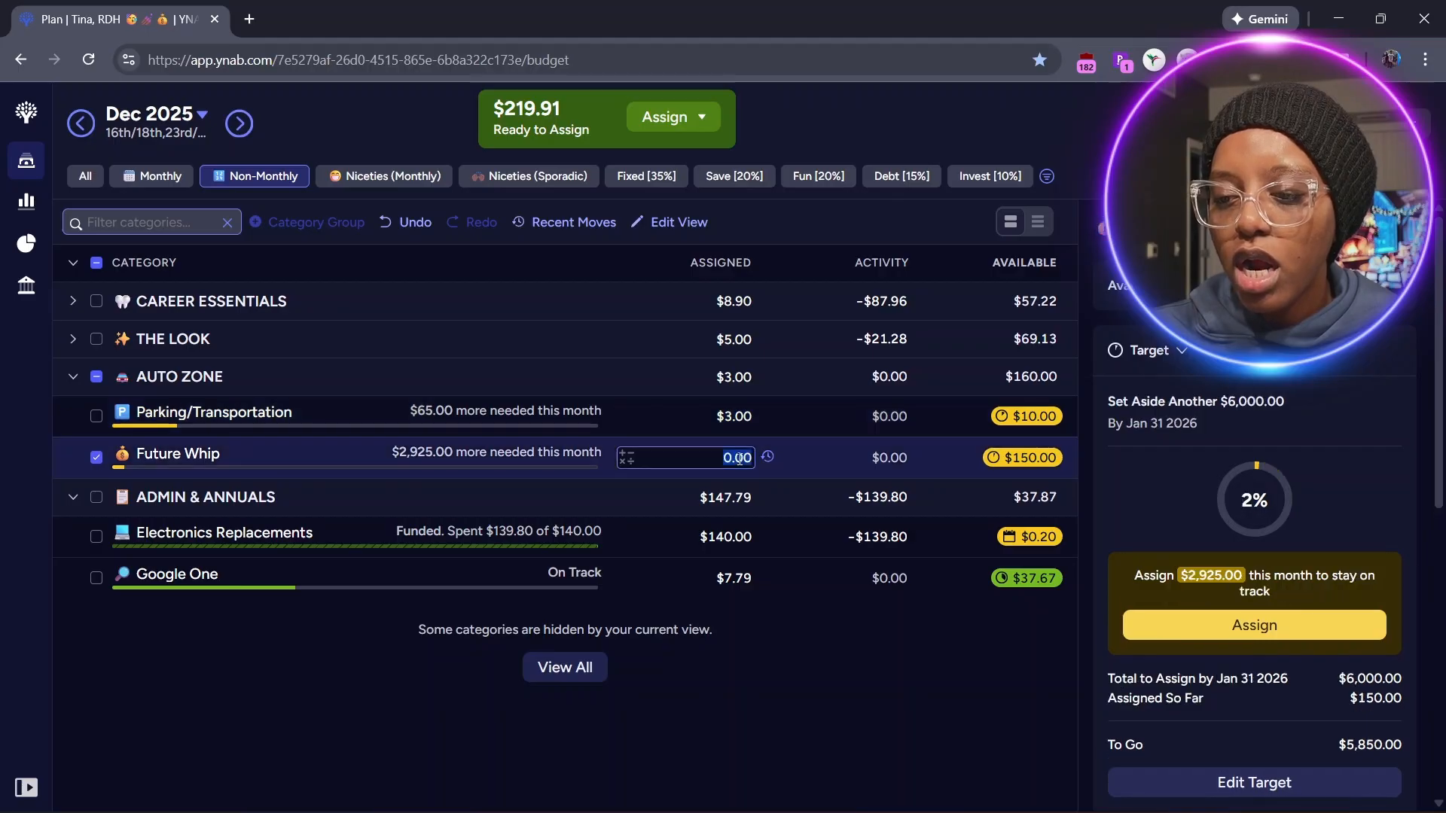
pyautogui.write('50')
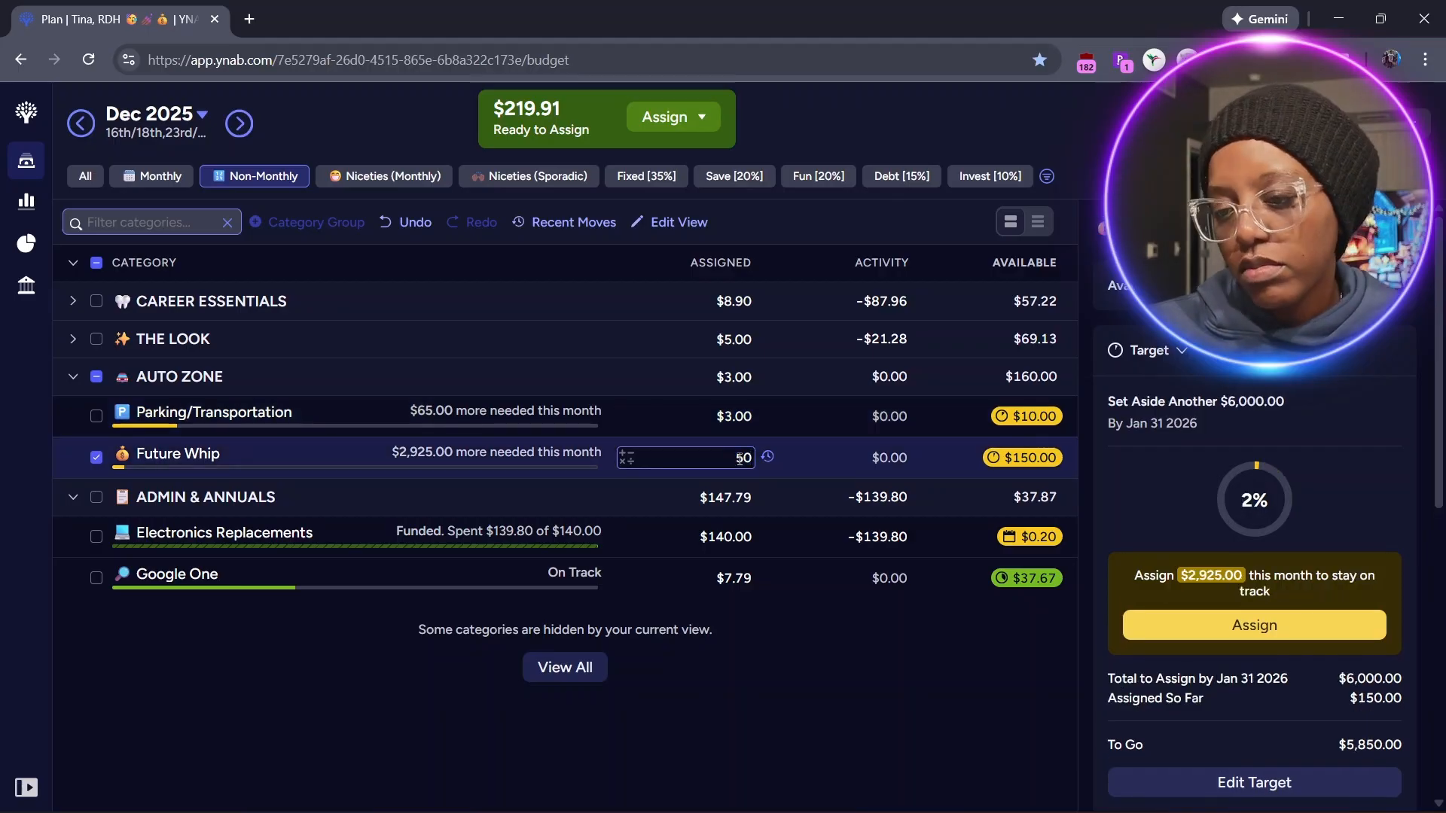
pyautogui.press('Return')
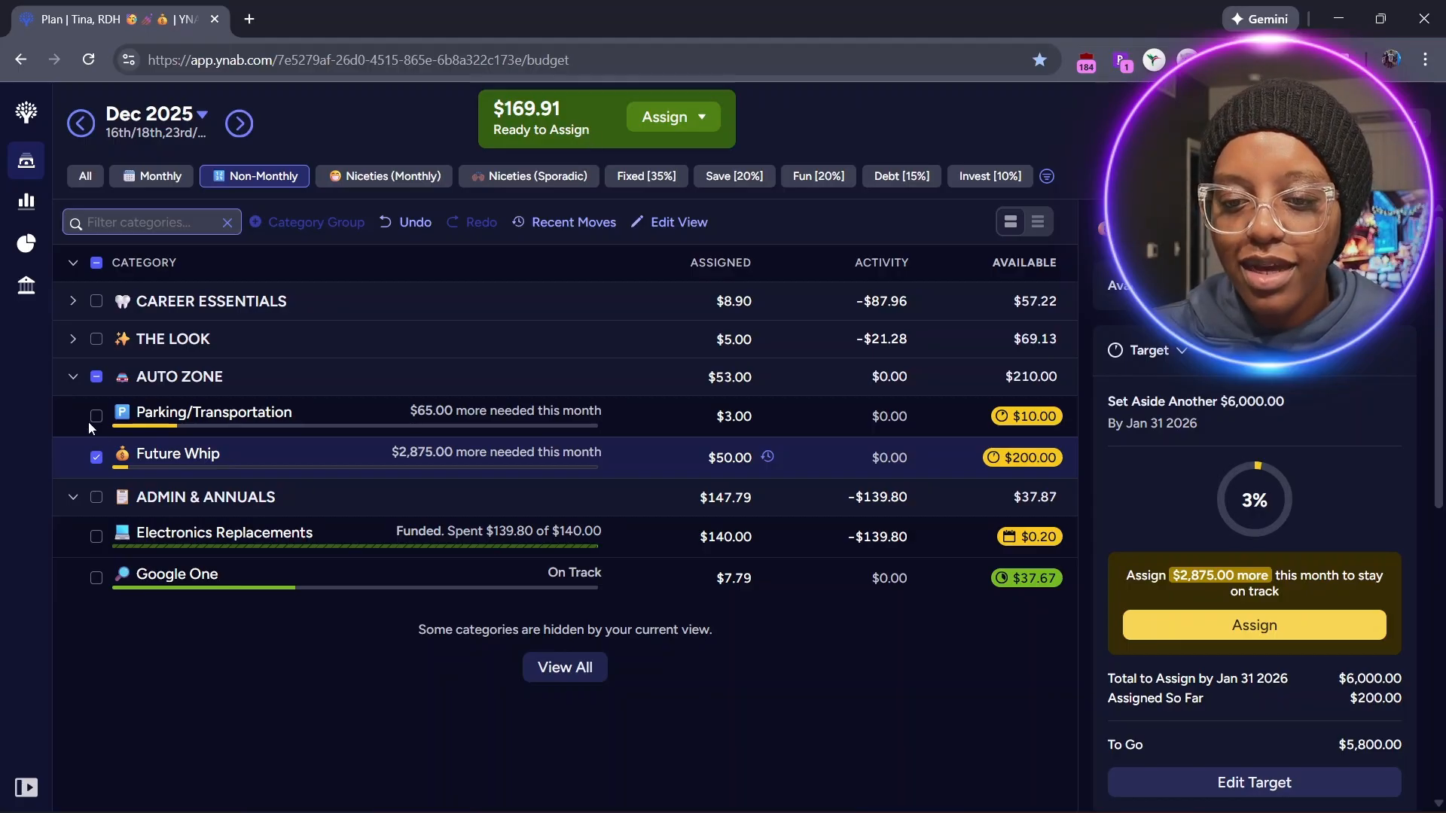
pyautogui.click(97, 458)
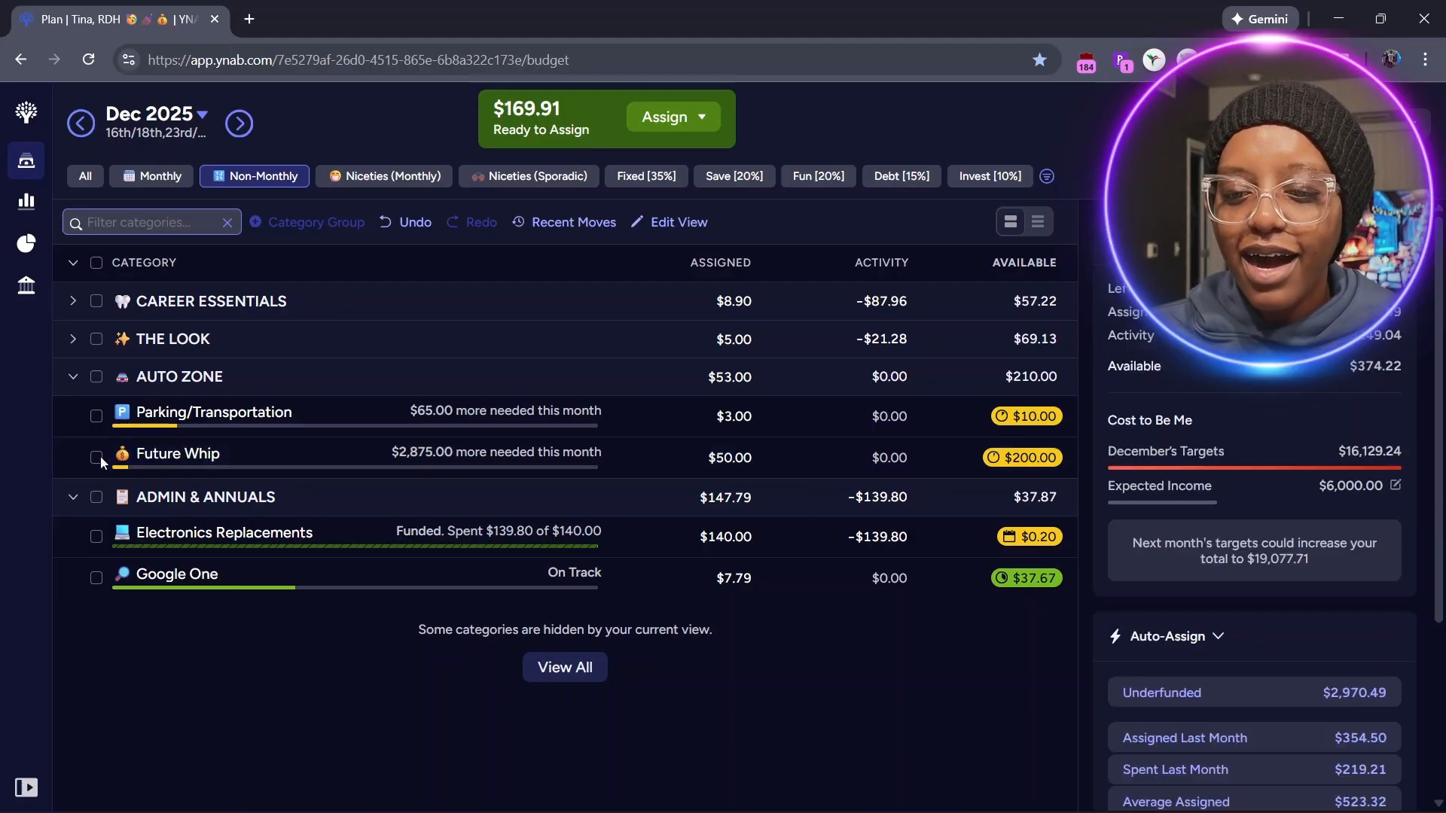
pyautogui.click(71, 378)
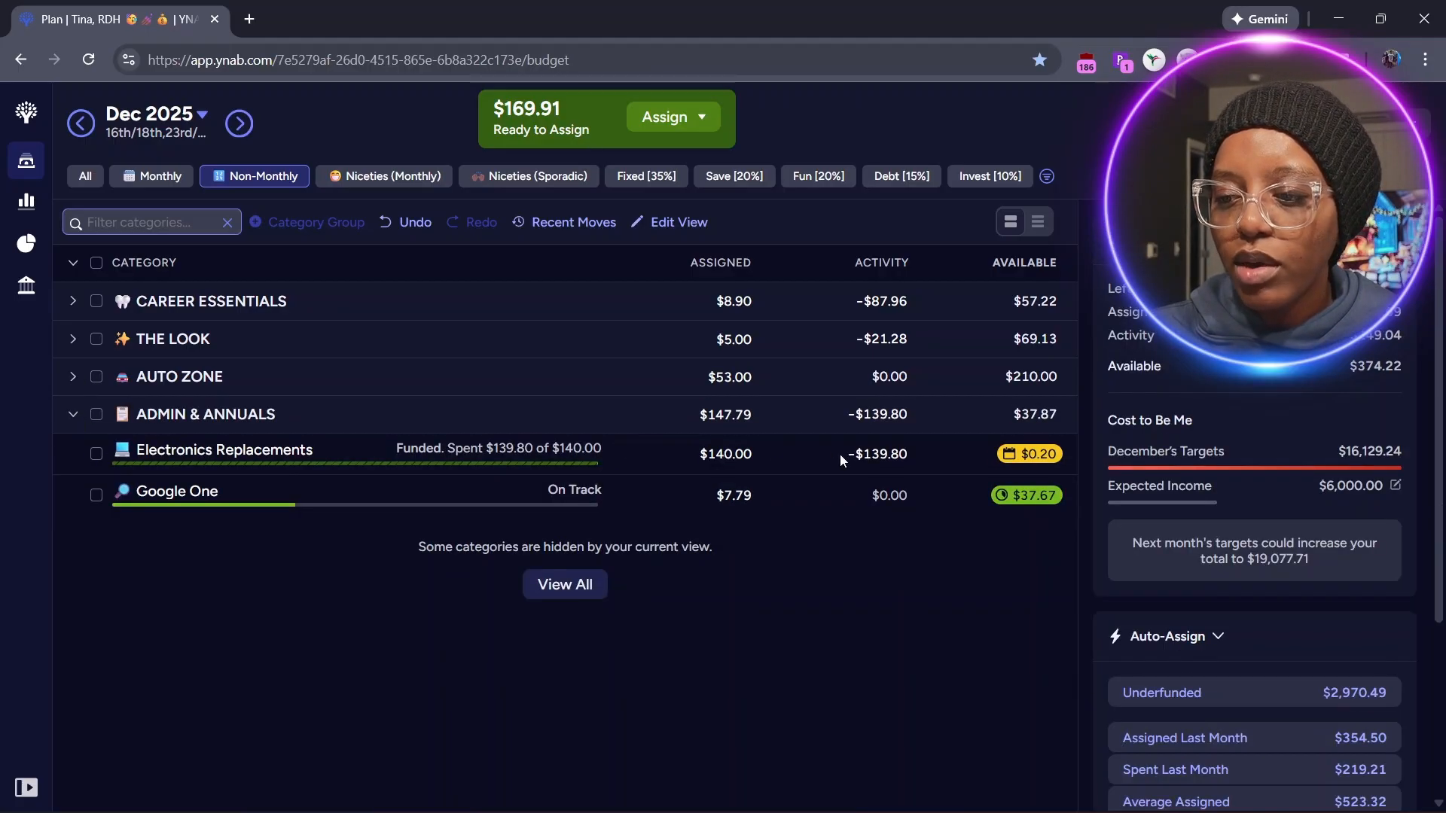
# - Review the Google One target in the Admin & Annuals group, and collapse the group
pyautogui.click(745, 460)
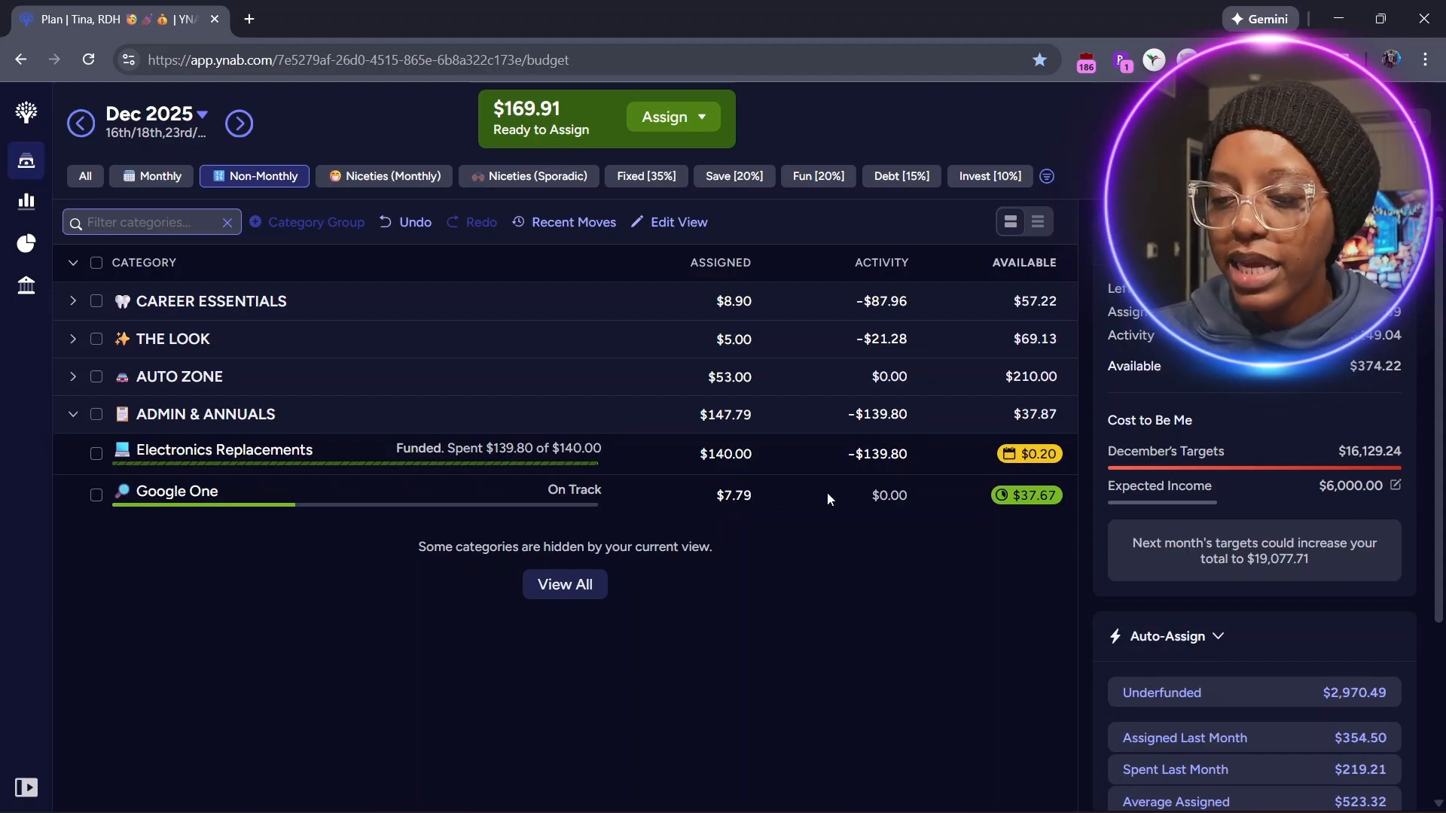
pyautogui.click(642, 492)
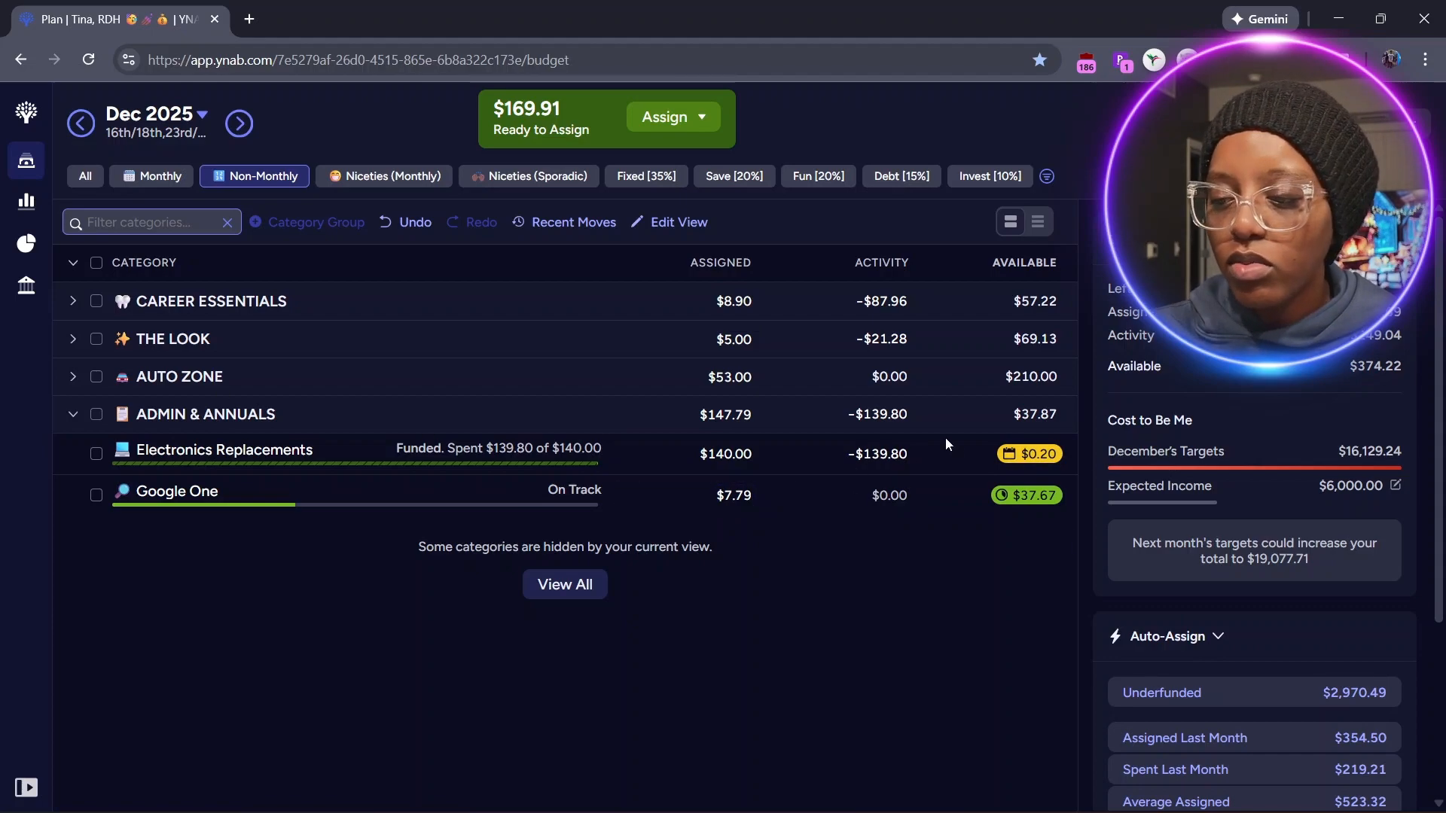
pyautogui.click(373, 491)
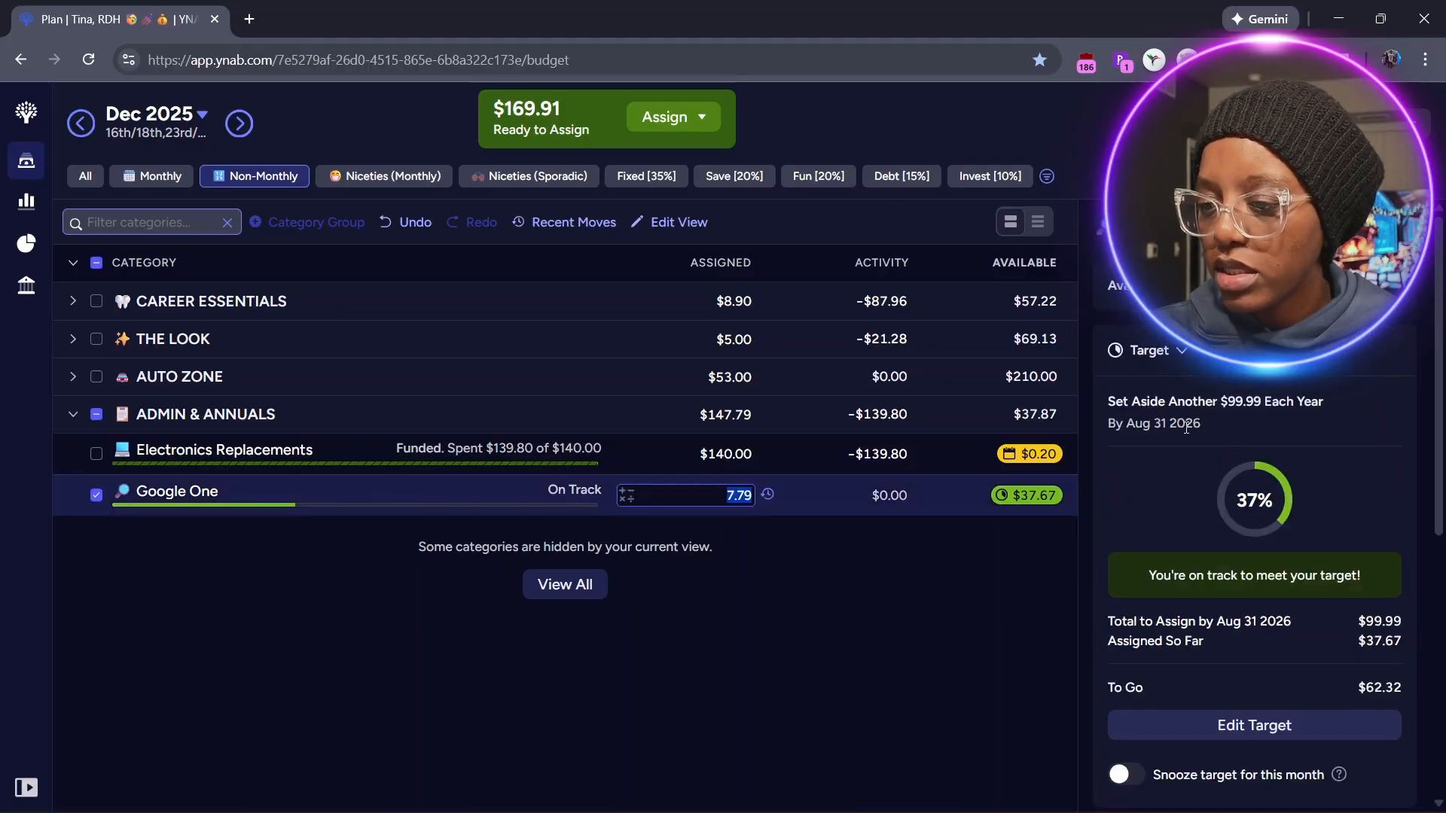
pyautogui.click(74, 414)
pyautogui.click(97, 415)
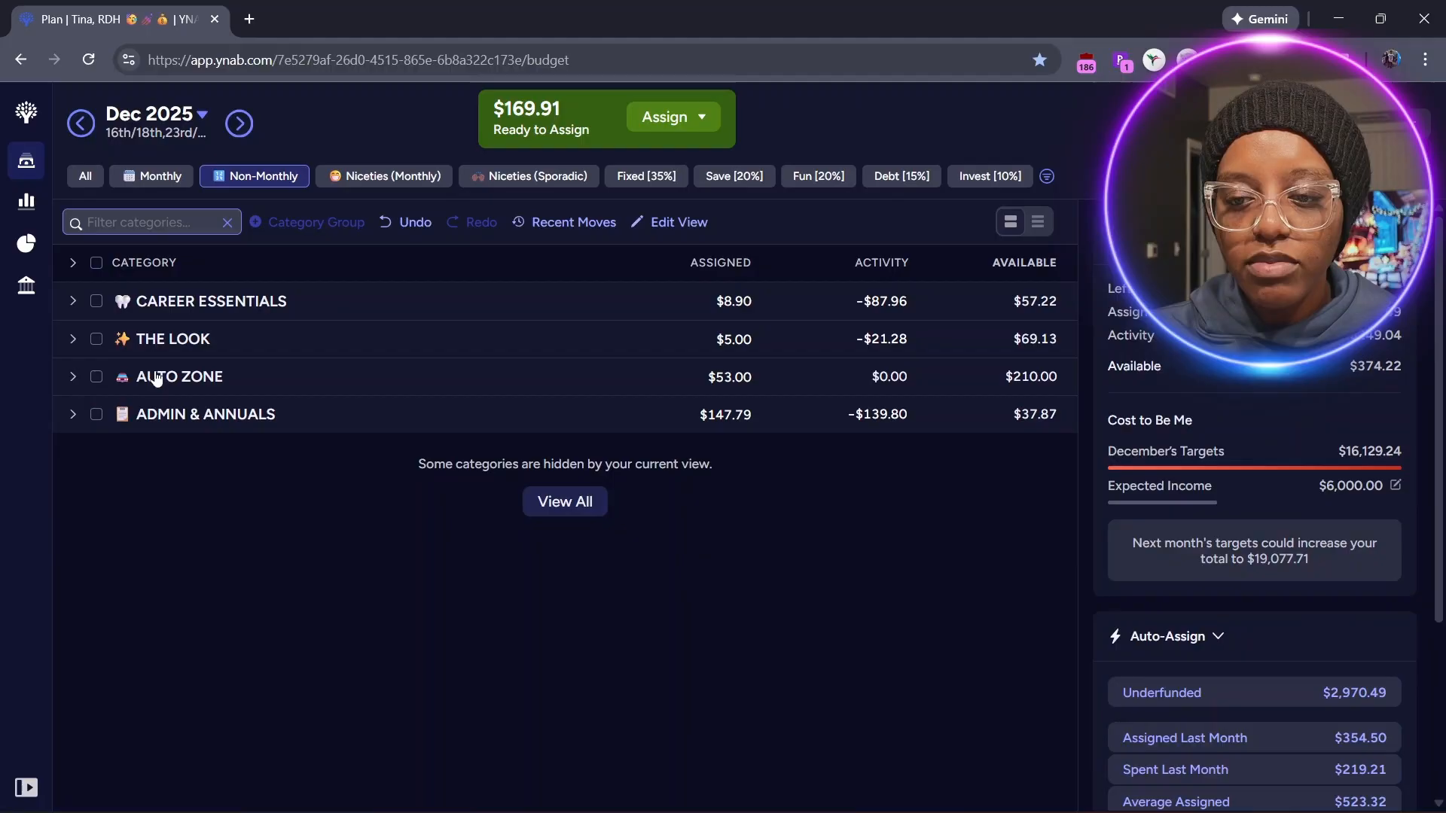
# - Show the Niceties (Monthly) view with its category groups expanded, except for Next Months Money
pyautogui.click(343, 175)
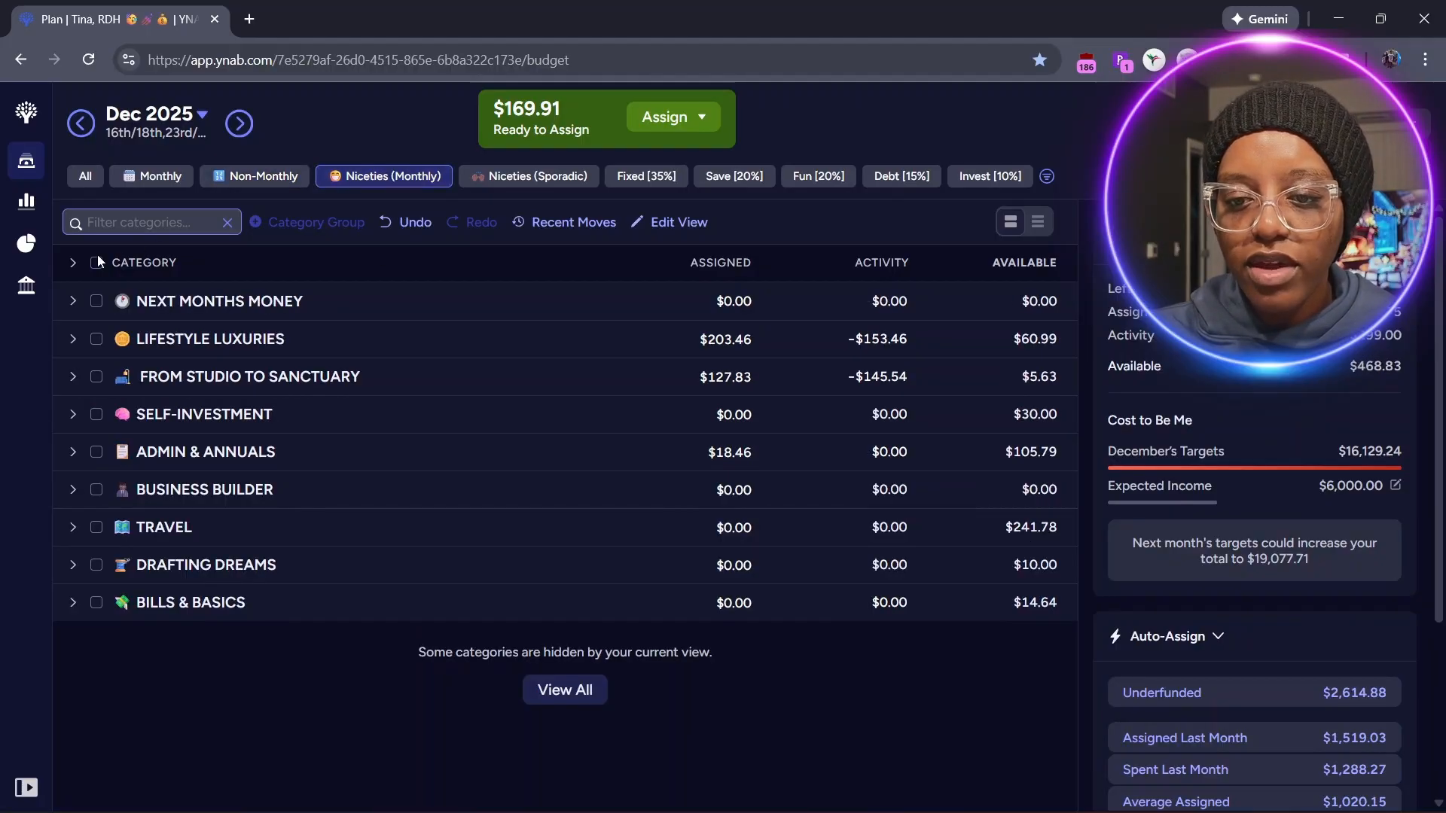
pyautogui.click(73, 262)
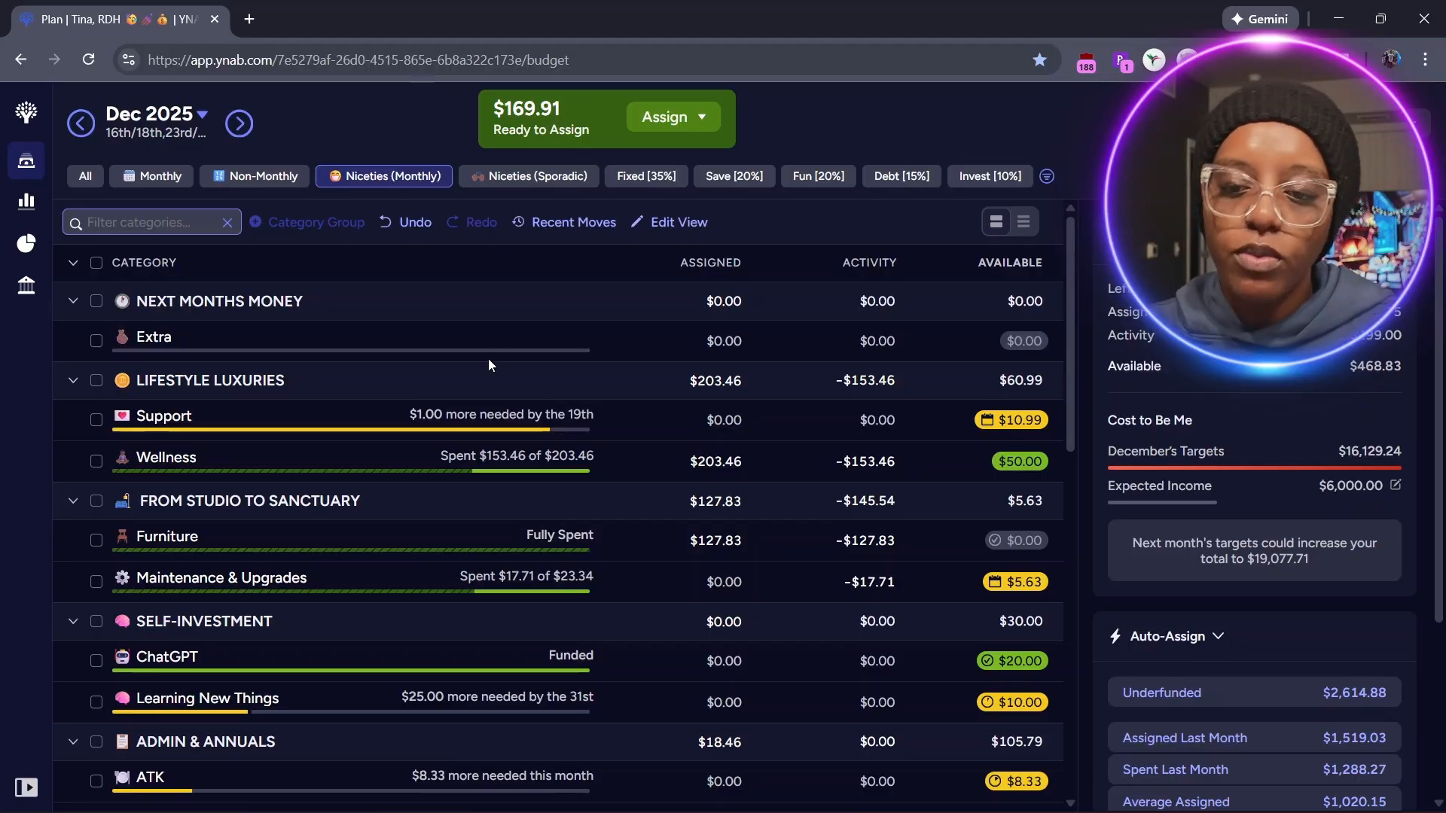
pyautogui.click(72, 302)
# - Assign $1.00 to the Support category in the Lifestyle Luxuries group, and deselect the category
pyautogui.click(745, 385)
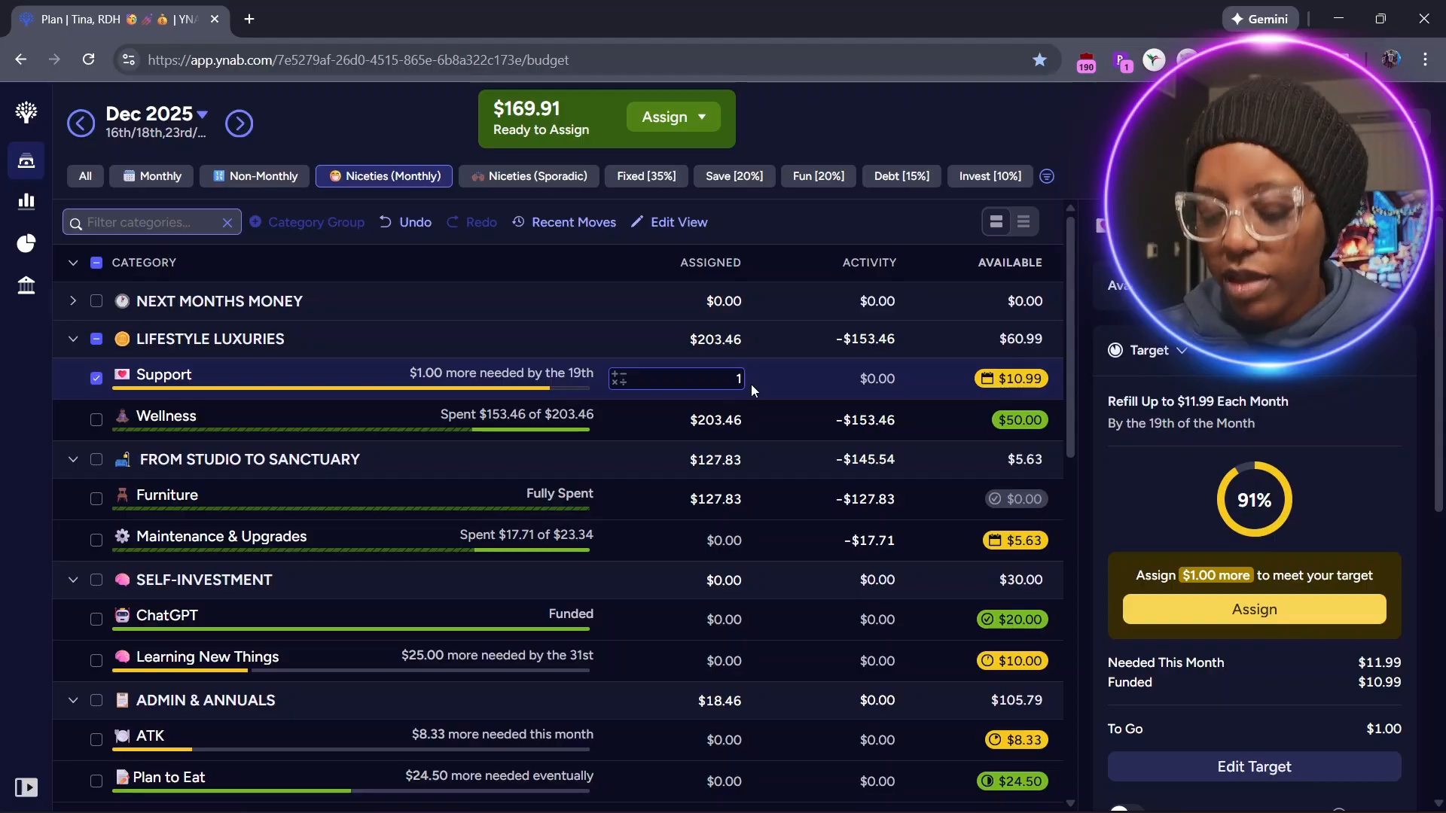
pyautogui.press('Return')
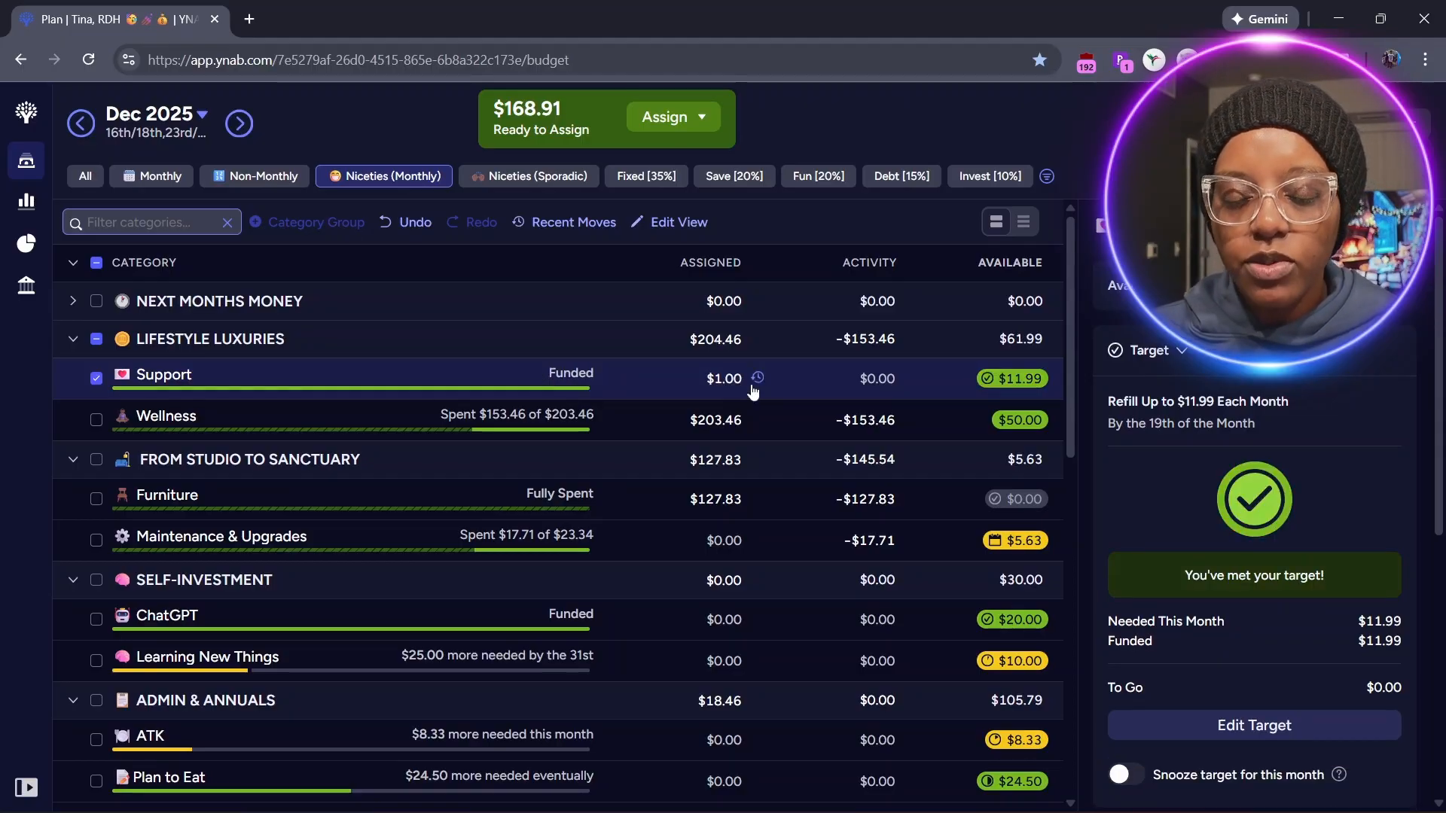
pyautogui.click(95, 379)
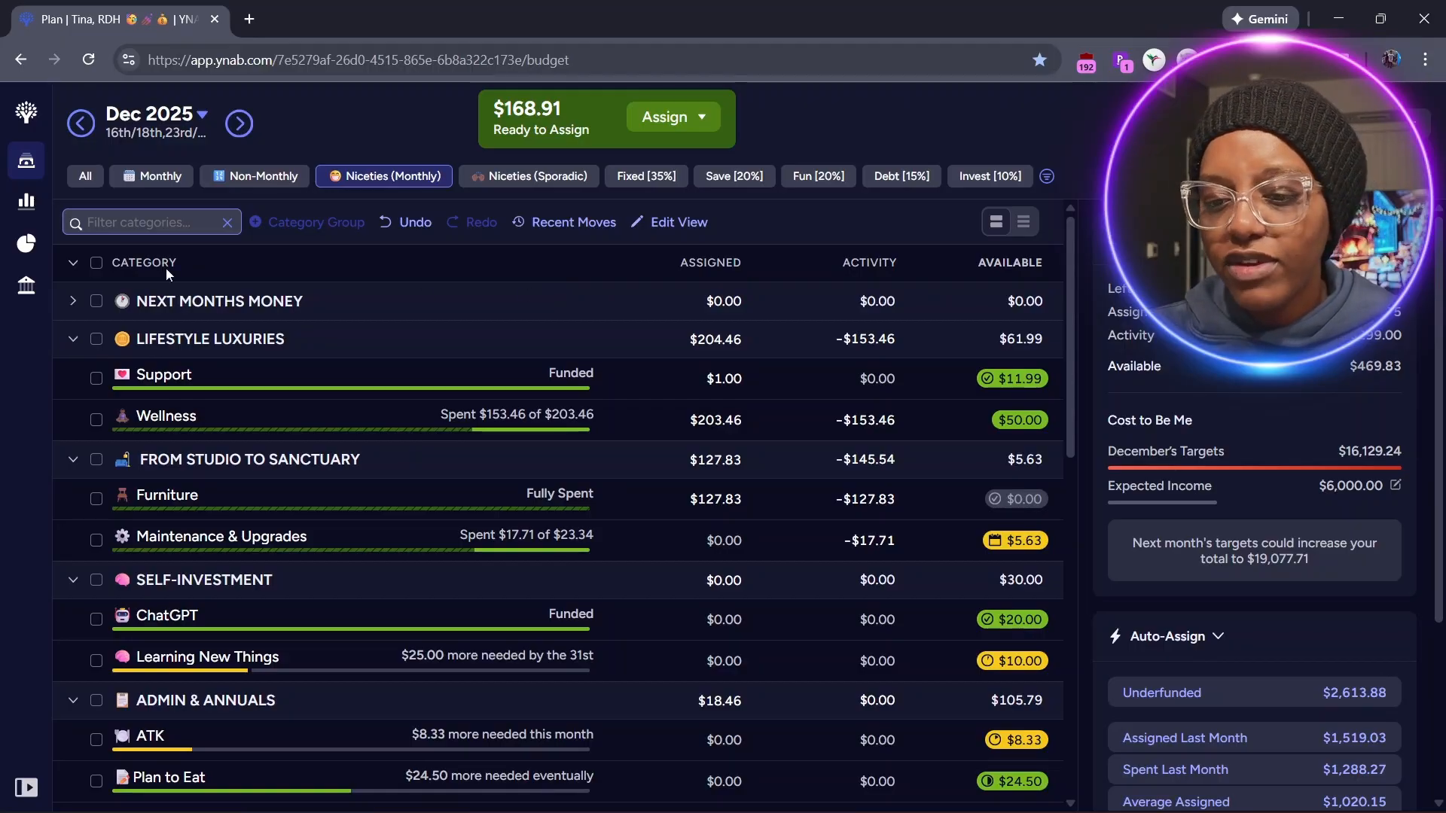
# - Collapse the Lifestyle Luxuries, From Studio to Sanctuary and Self-Investment groups
pyautogui.click(73, 339)
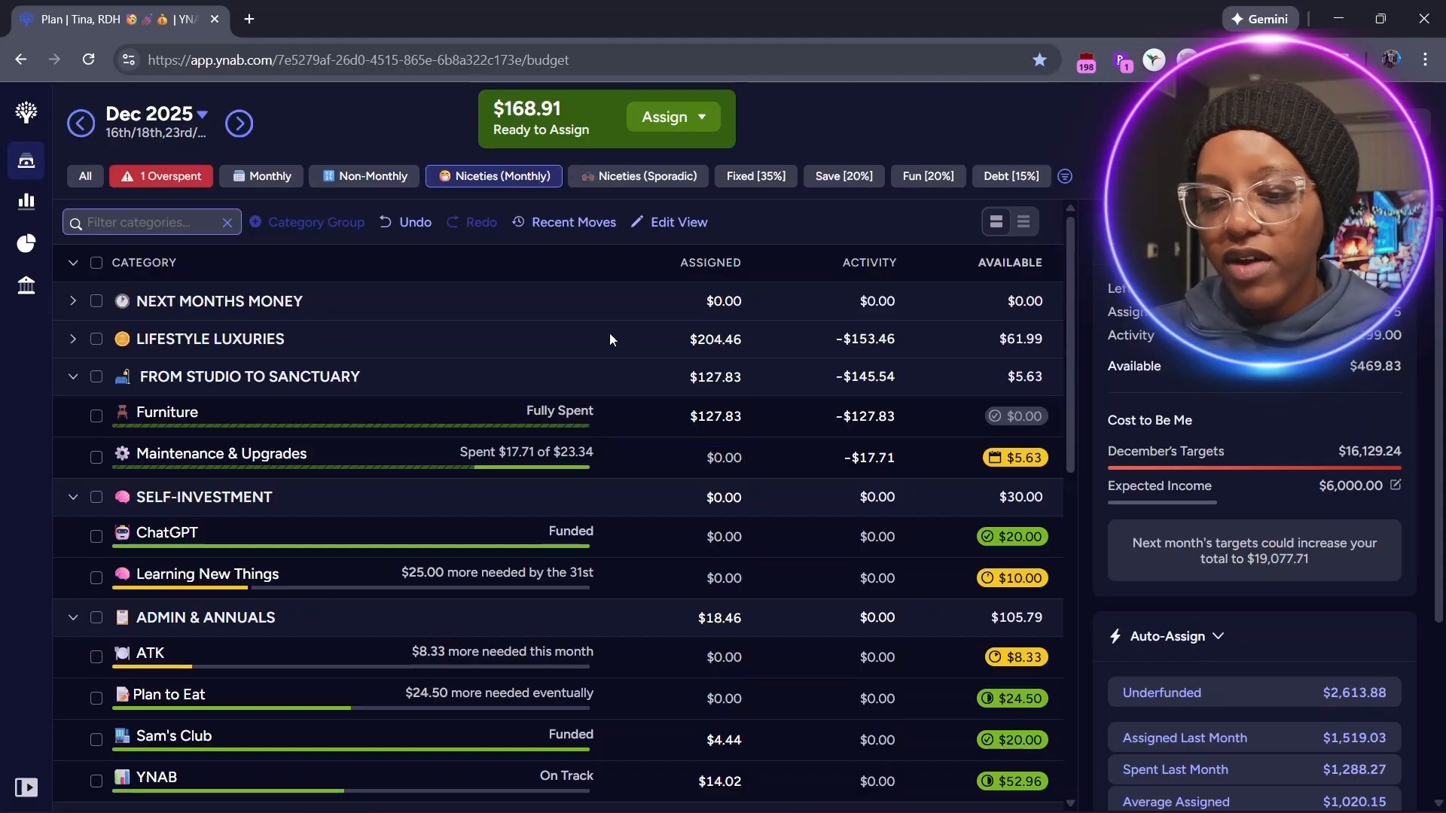
pyautogui.click(68, 375)
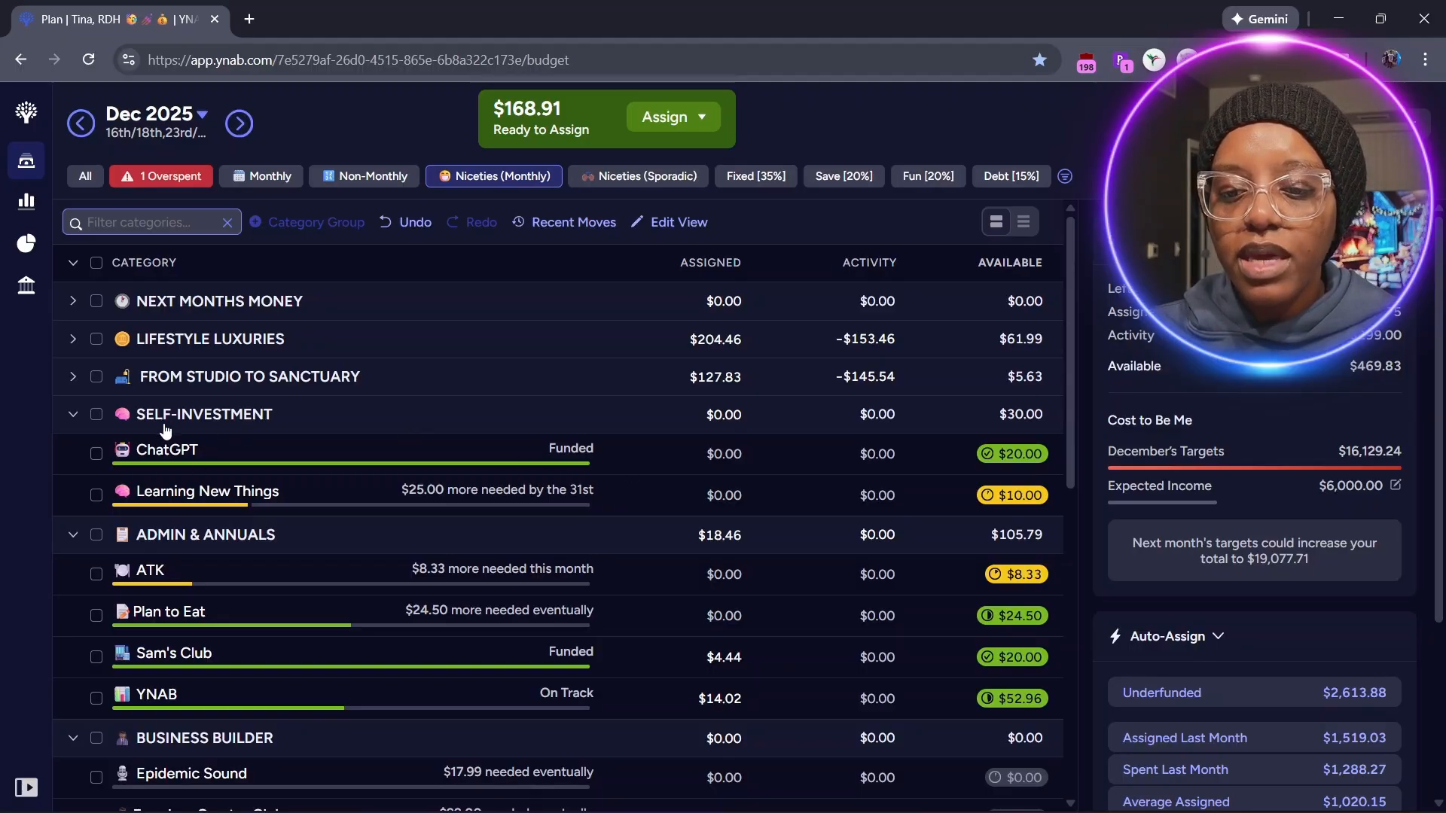
pyautogui.click(74, 416)
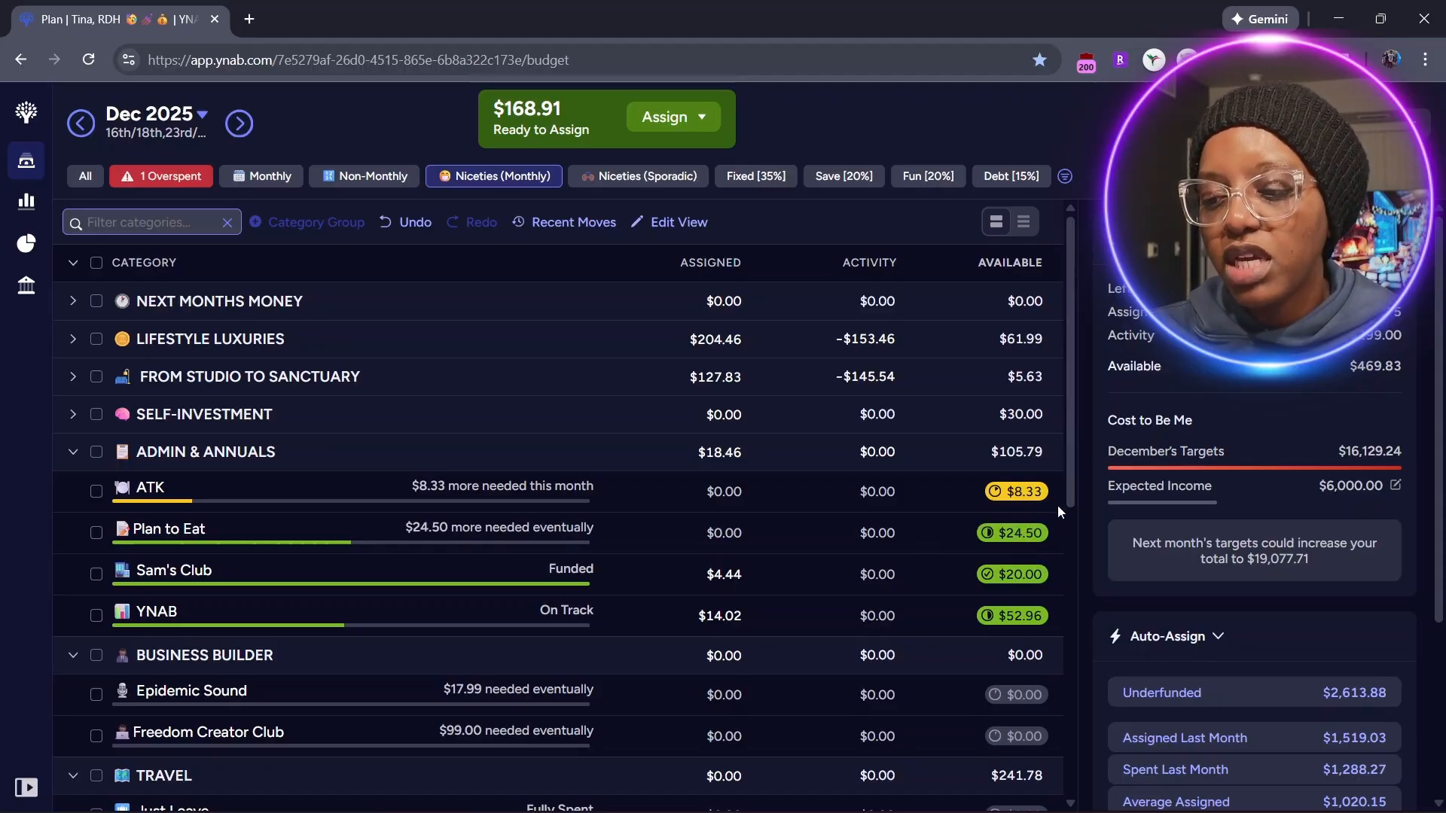
# - Review the YNAB category's target progress in the Admin & Annuals group, and collapse the group
pyautogui.moveTo(1068, 485); pyautogui.dragTo(1068, 486)
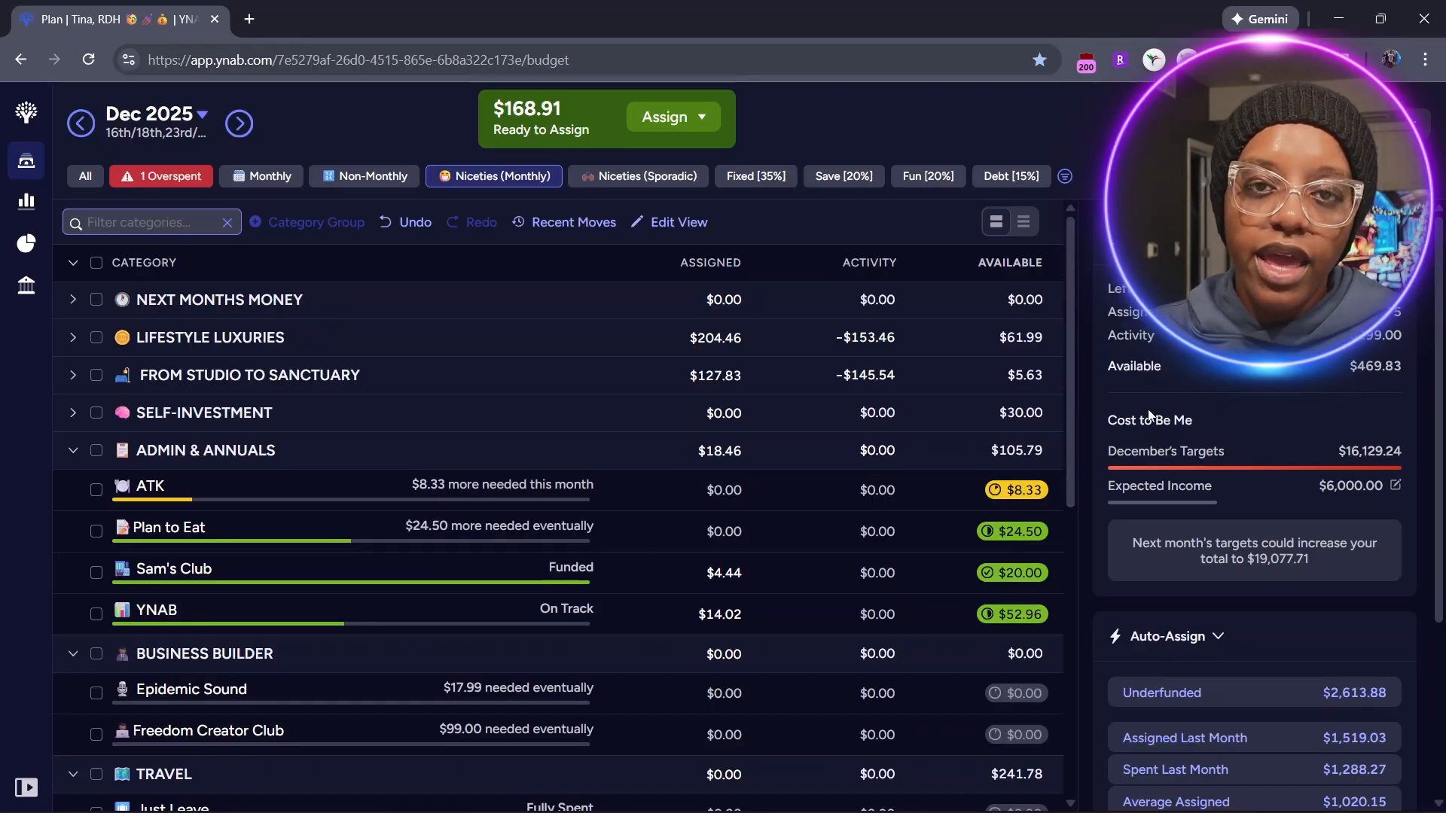
pyautogui.scroll(-1, 1077, 443)
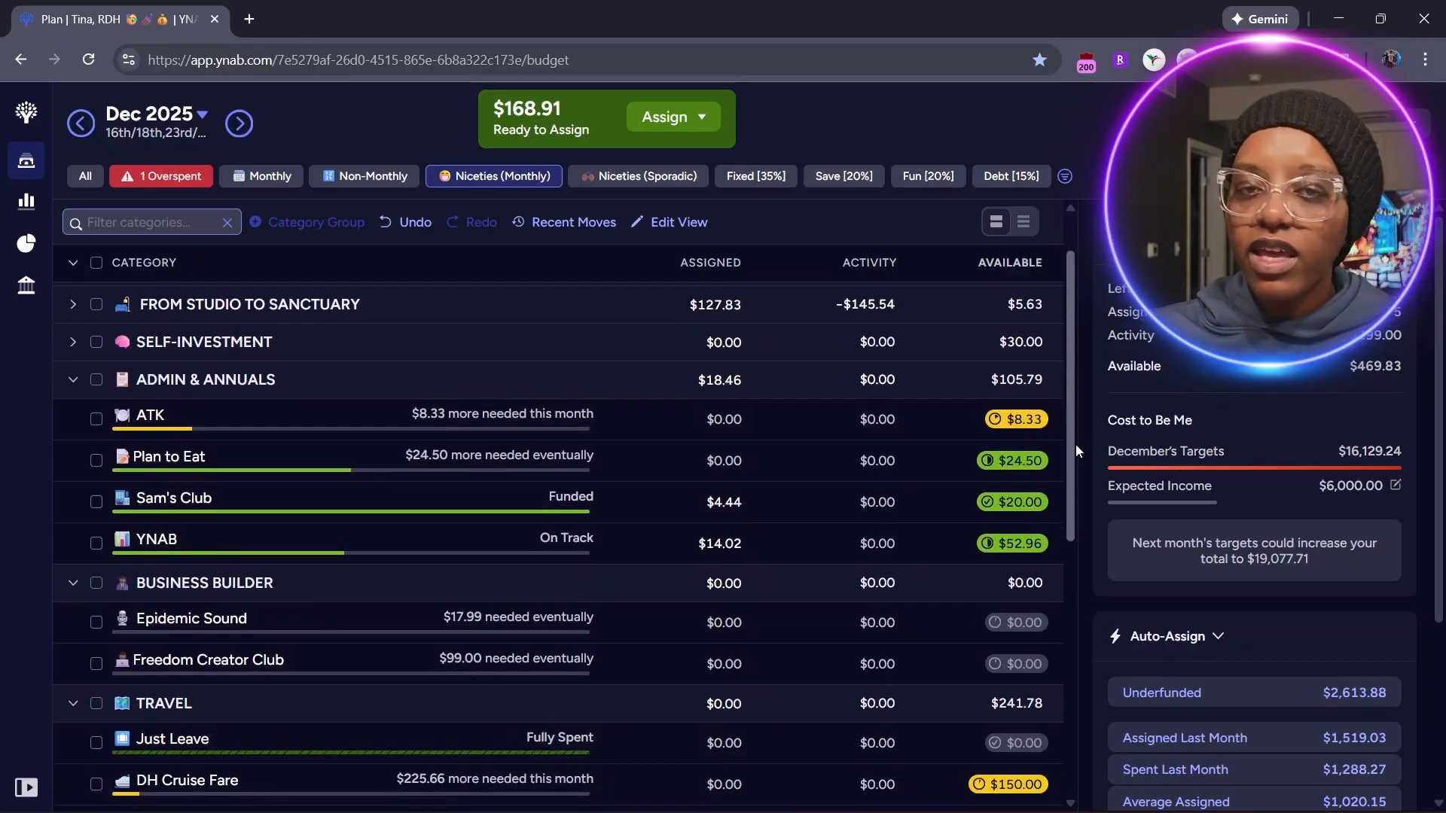
pyautogui.scroll(-1, 1077, 450)
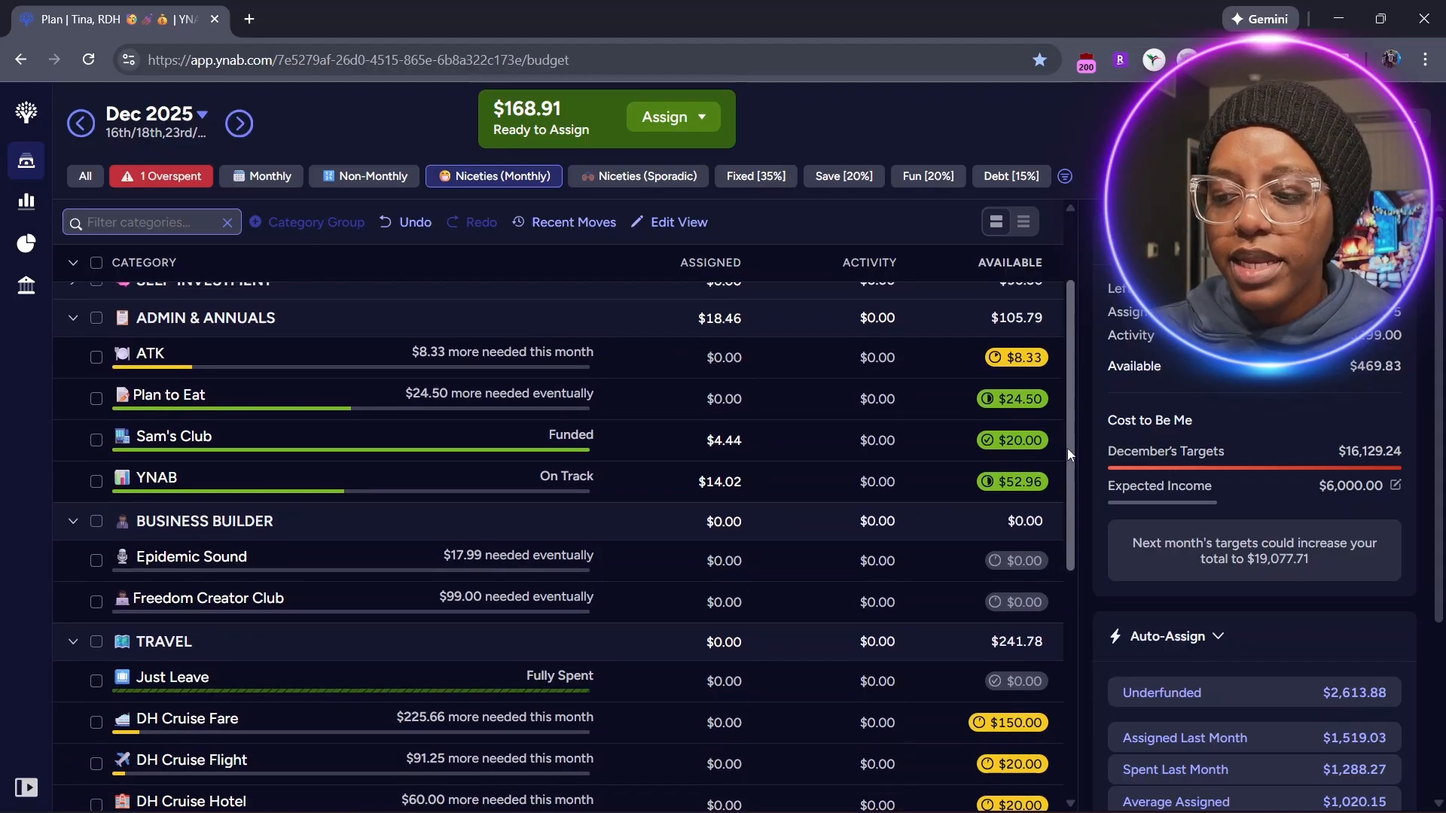
pyautogui.scroll(1, 1070, 445)
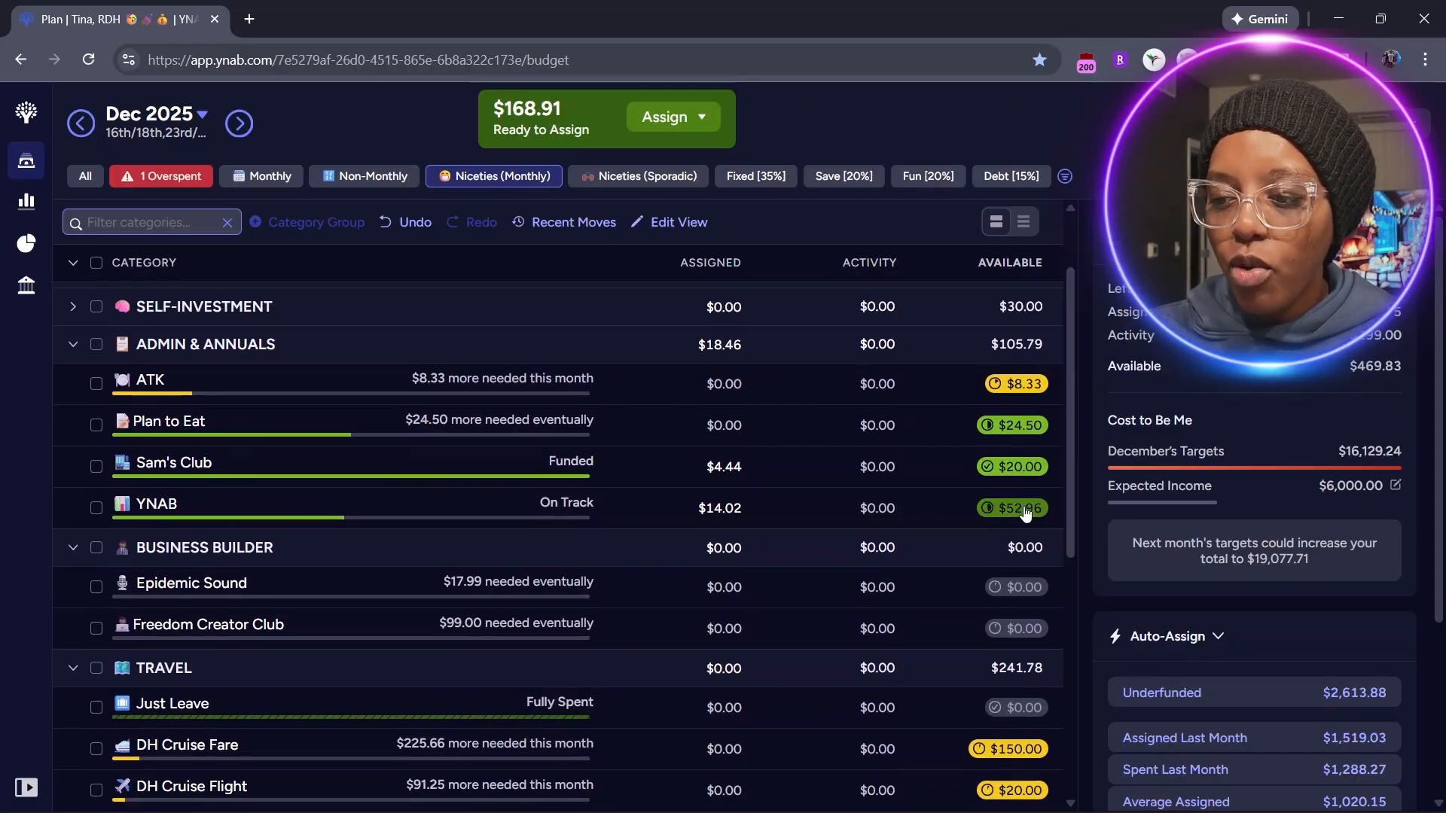
pyautogui.moveTo(1028, 520)
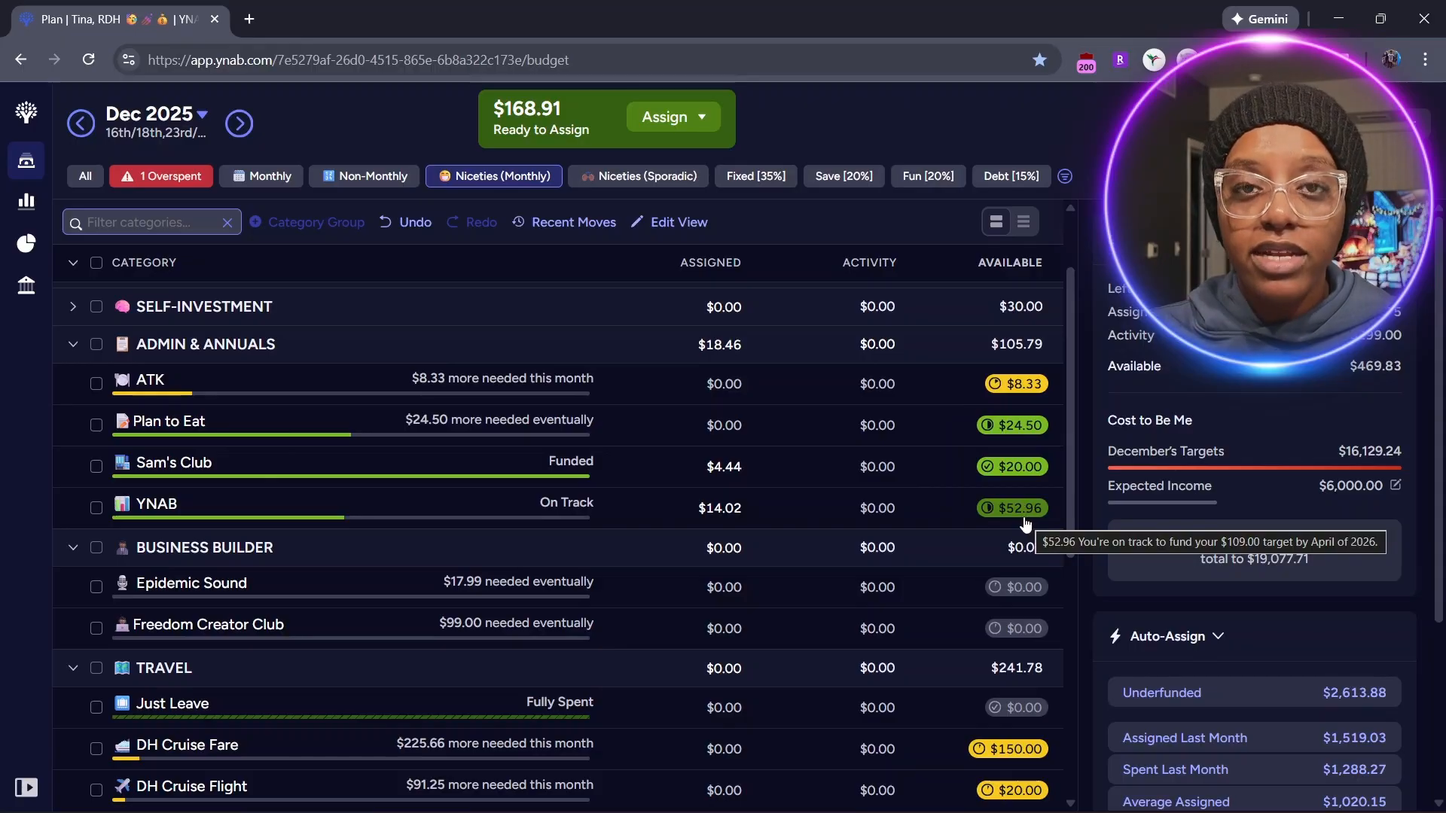
pyautogui.click(483, 512)
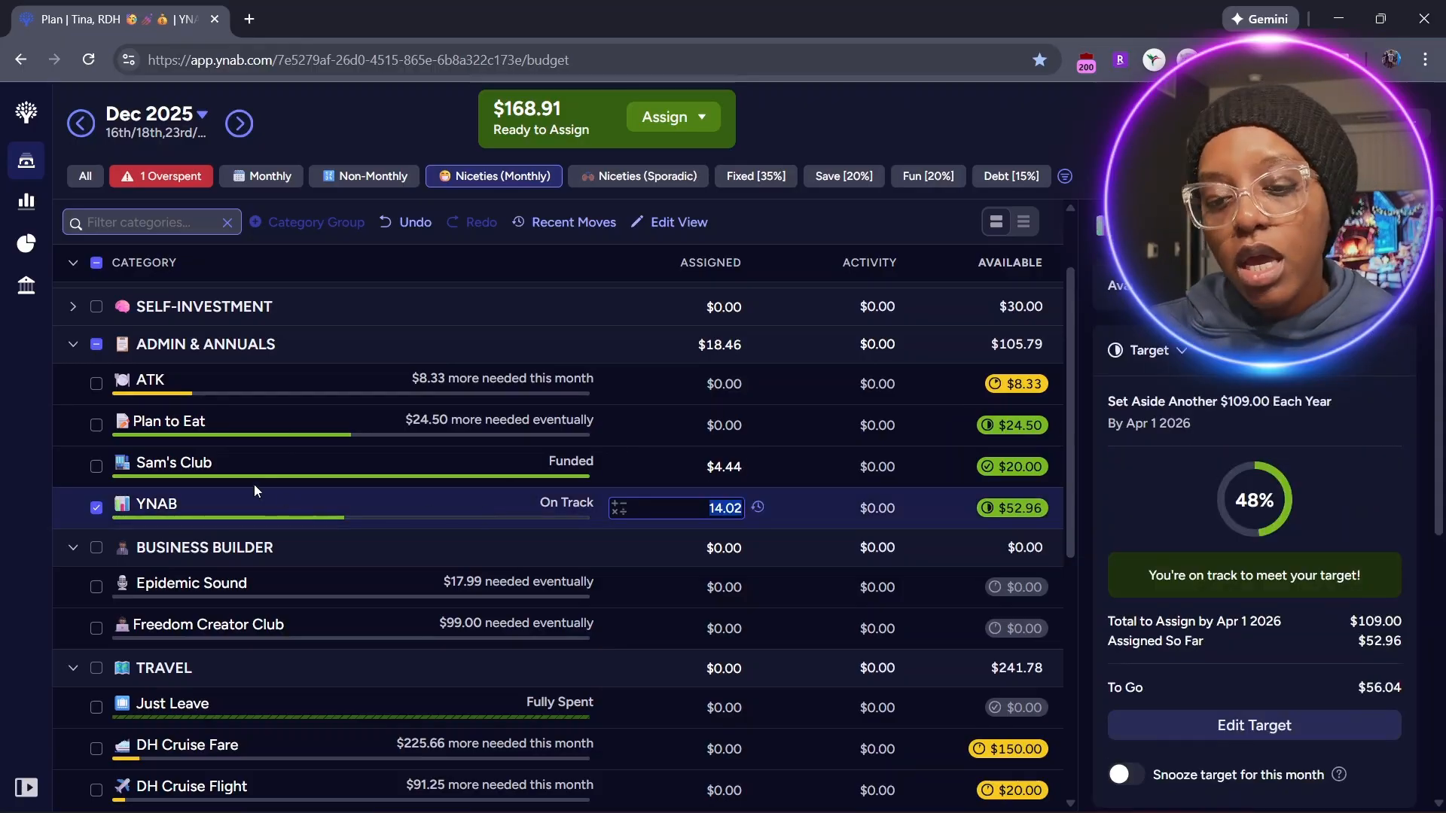
pyautogui.click(96, 506)
pyautogui.click(94, 354)
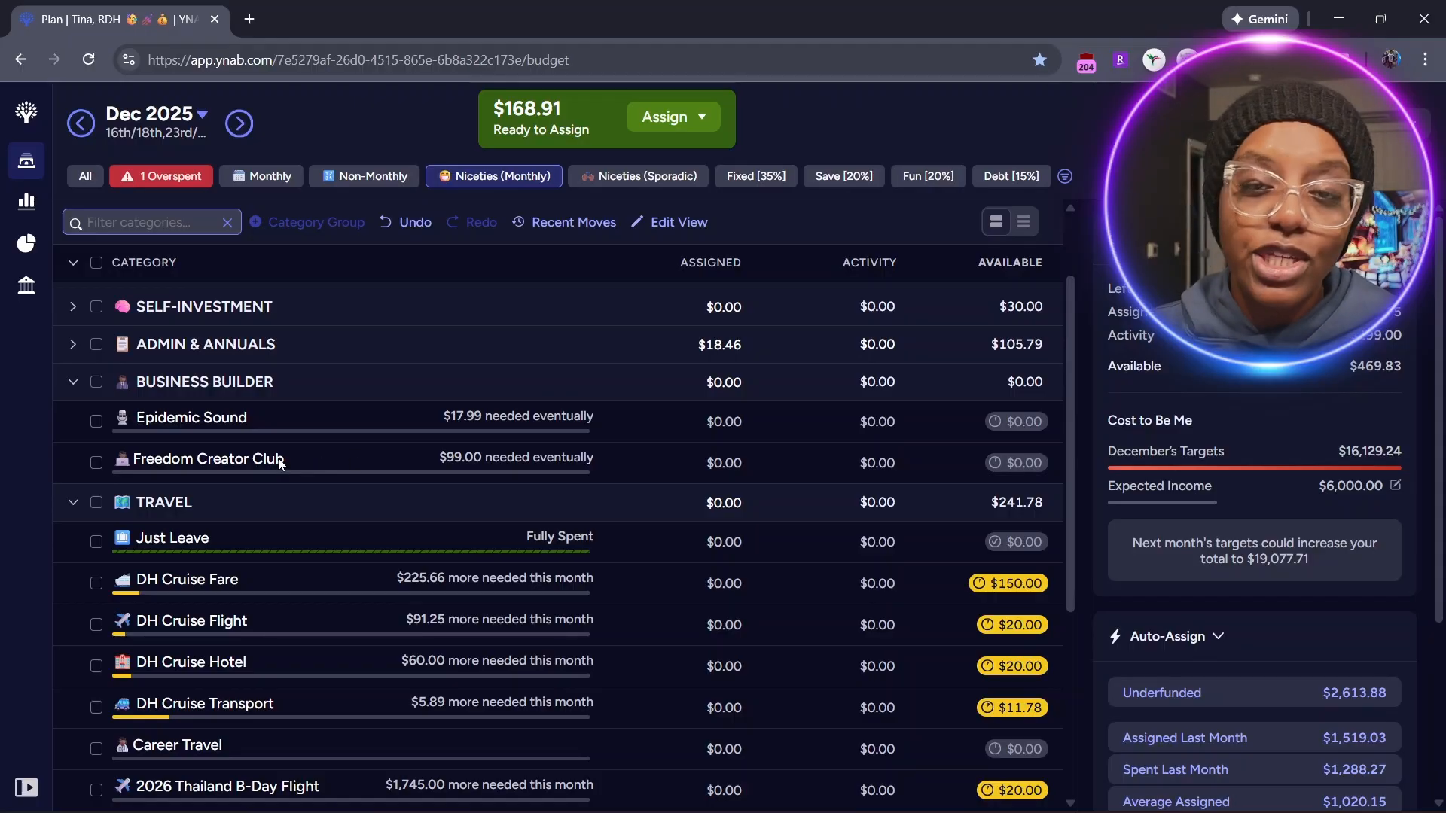
# - Review the Freedom Creator Club target in the Business Builder group, and collapse the group
pyautogui.click(471, 465)
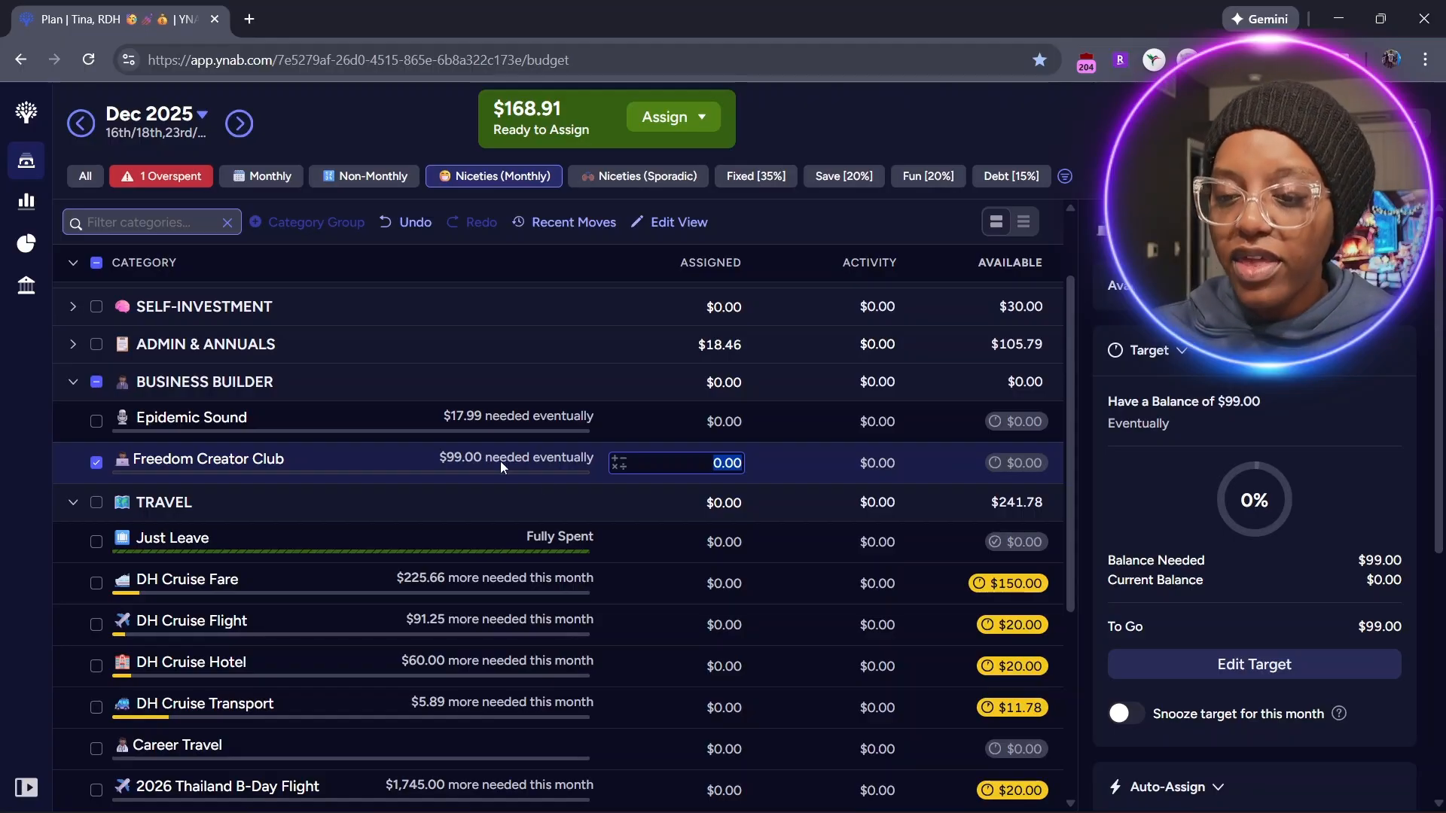
pyautogui.click(102, 463)
pyautogui.click(99, 462)
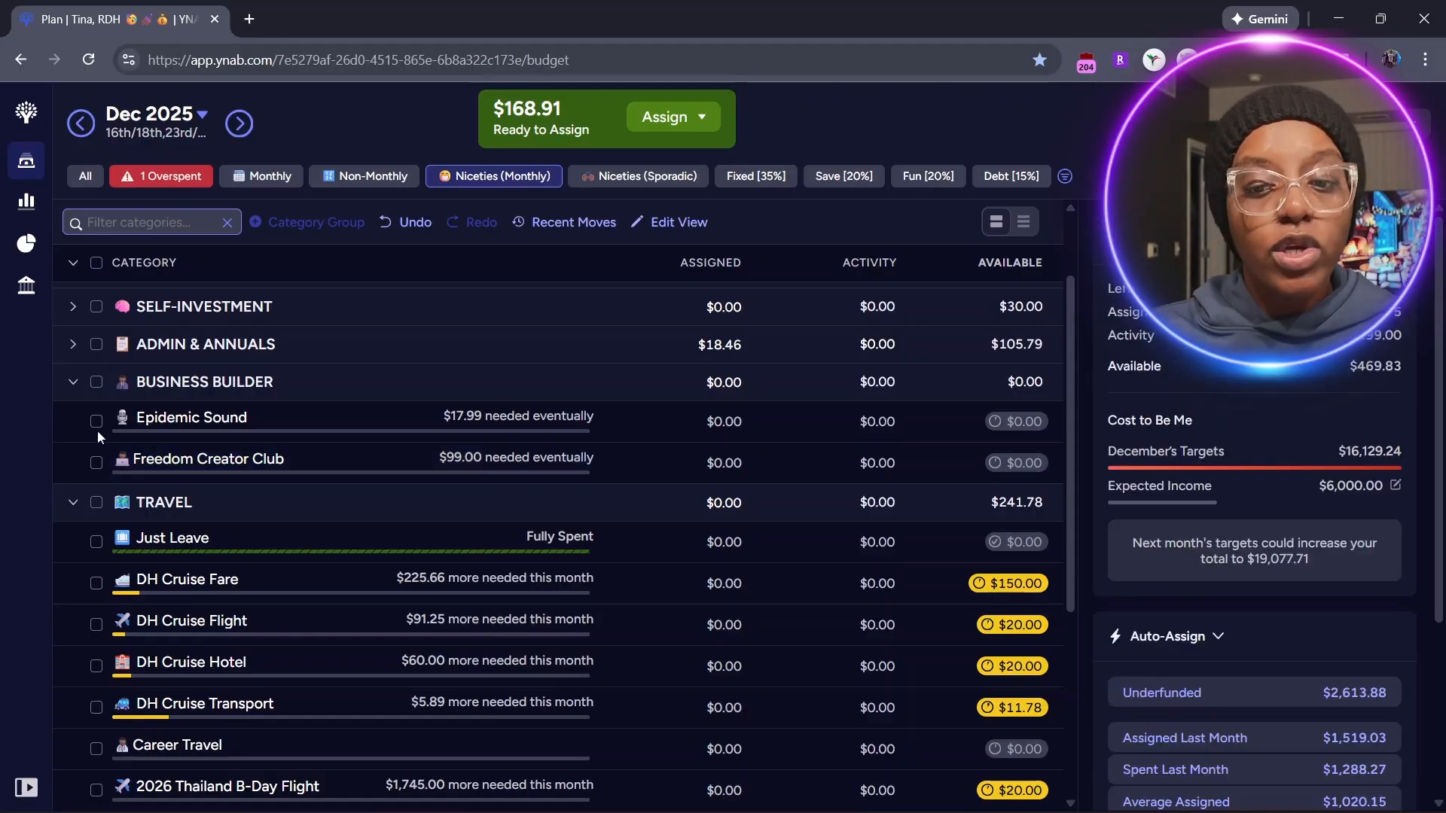
pyautogui.click(73, 381)
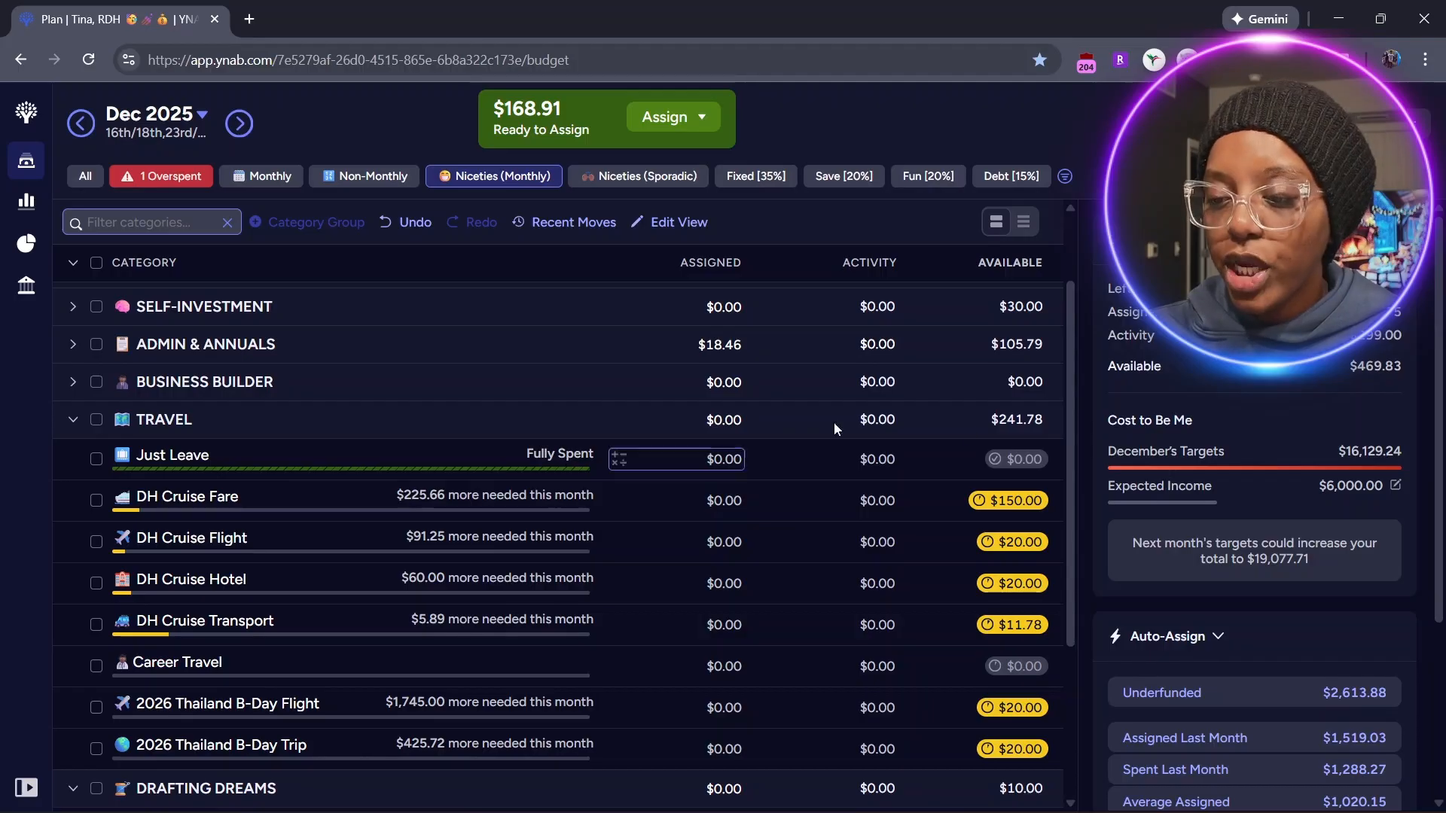
# - Assign $20.00 each to the Just Leave and DH Cruise Fare categories in the Travel group
pyautogui.click(740, 460)
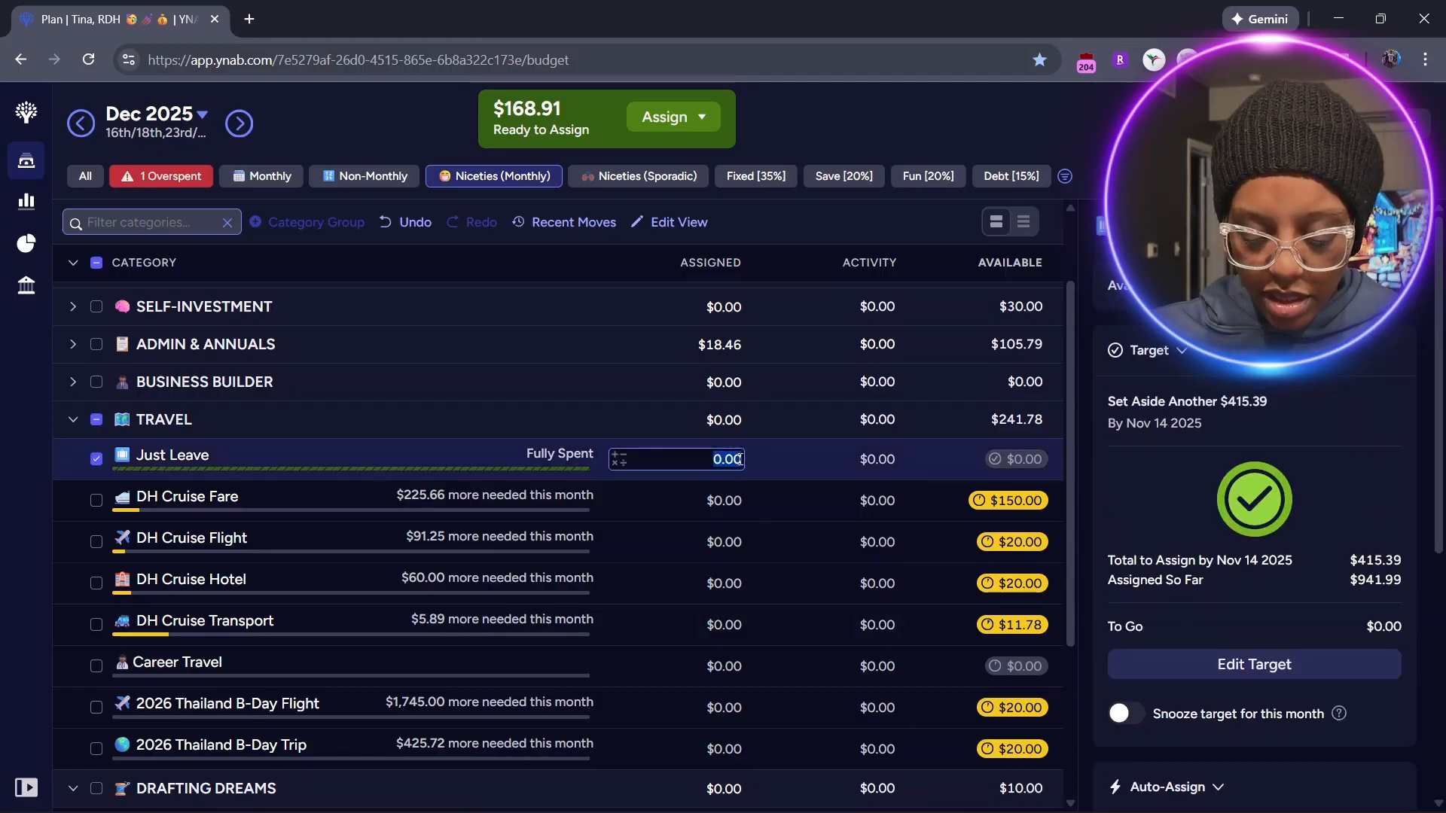
pyautogui.press('BackSpace')
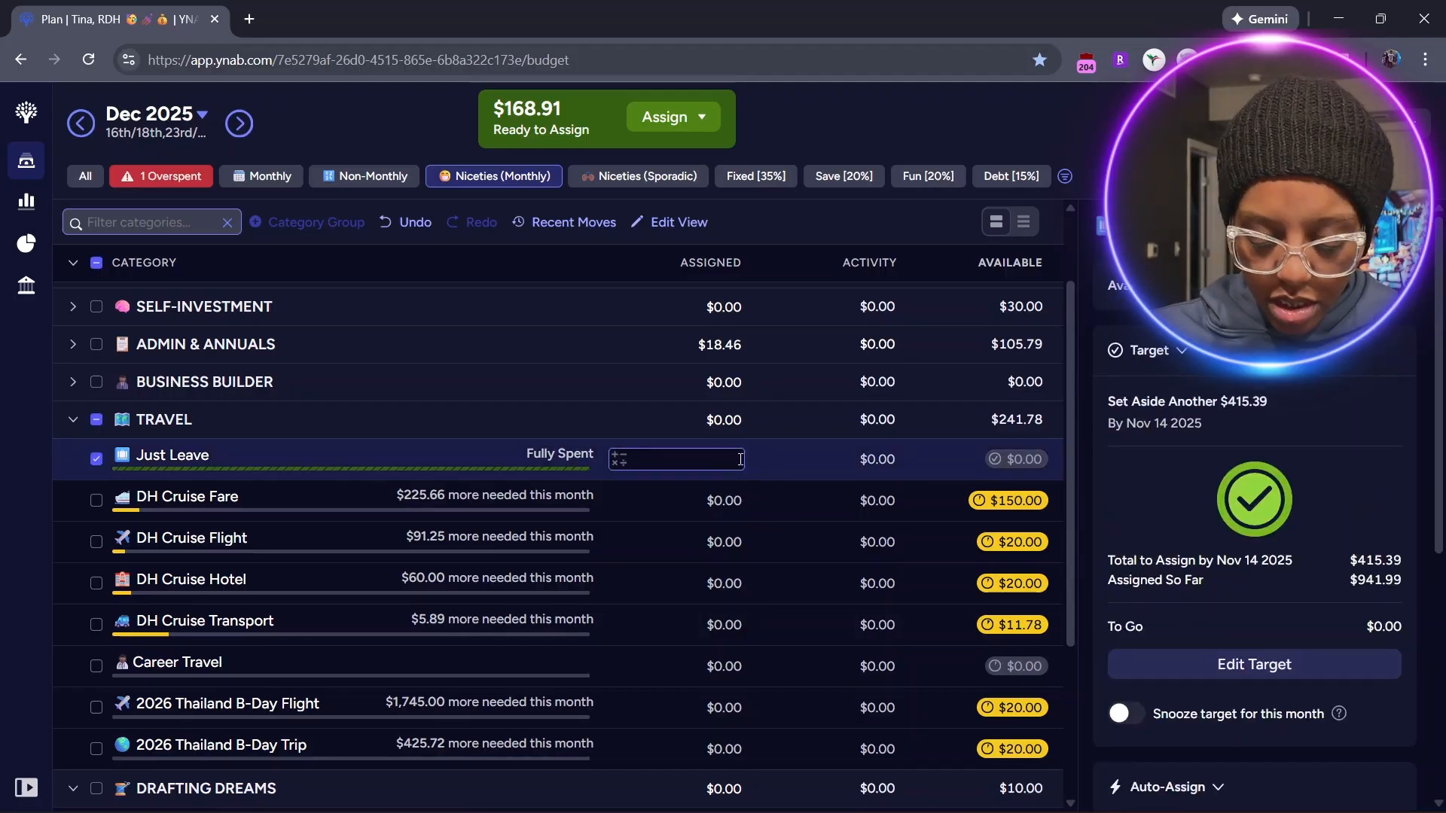
pyautogui.write('20')
pyautogui.press('Return')
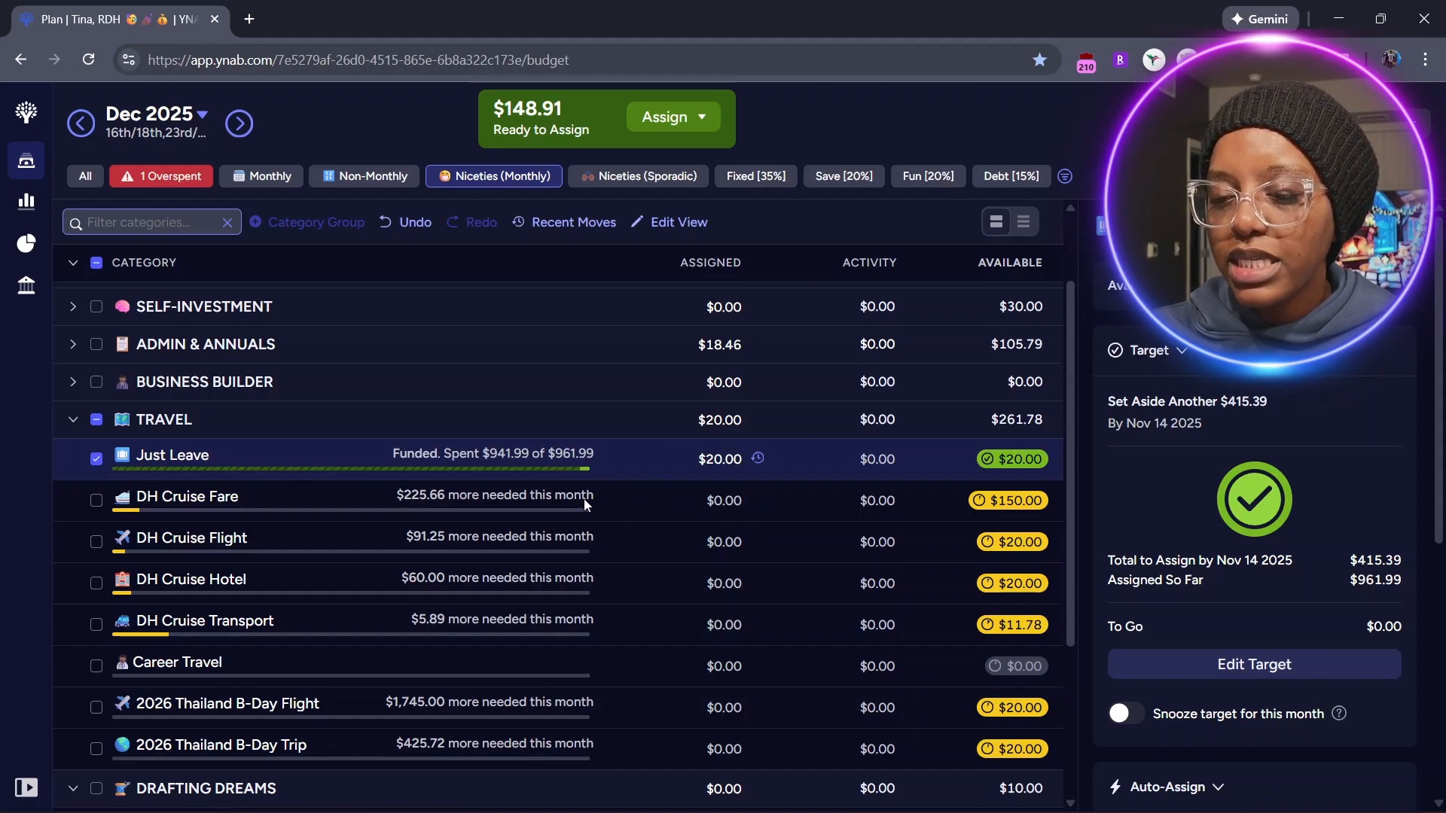
pyautogui.click(701, 497)
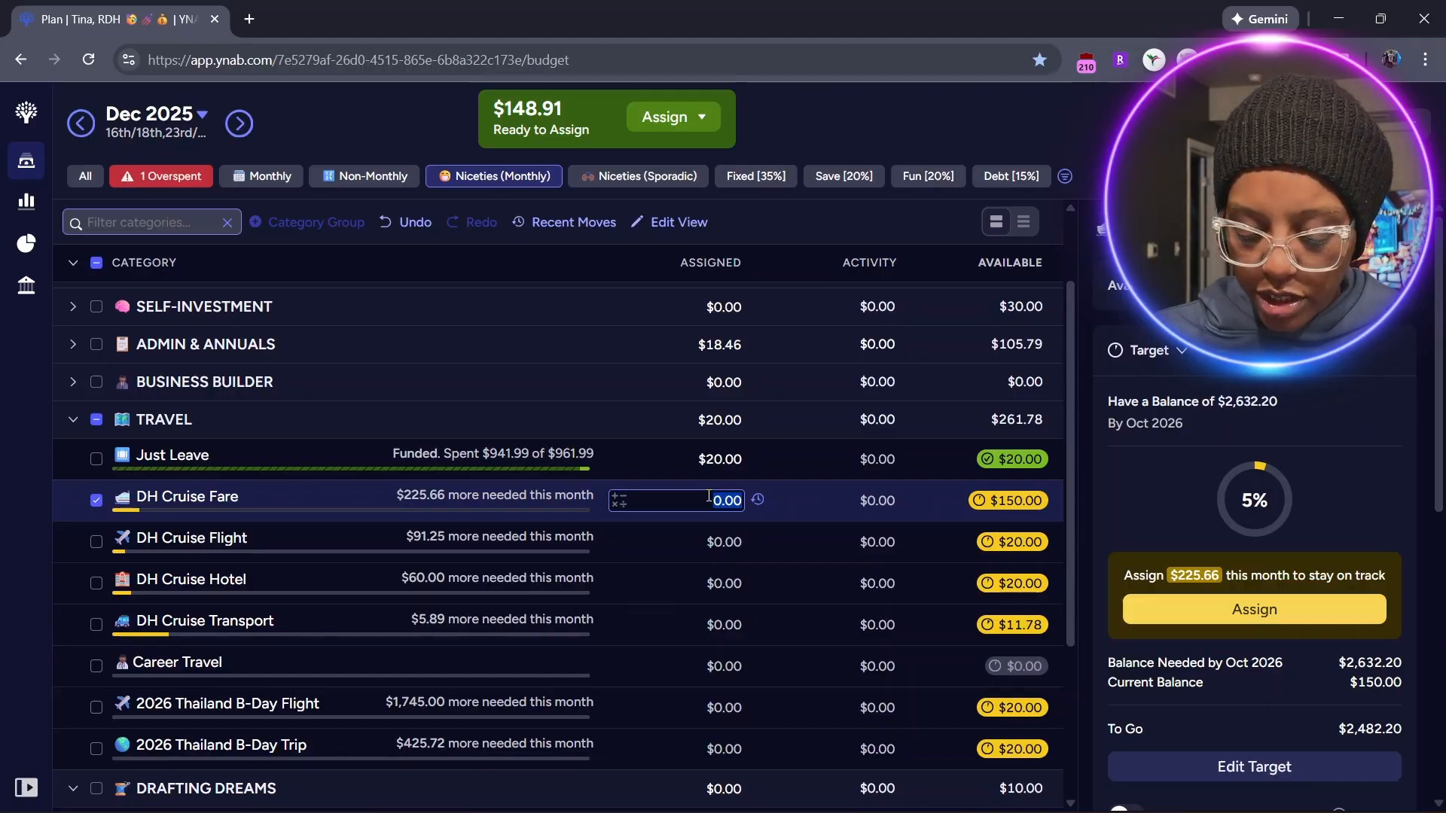
pyautogui.write('20')
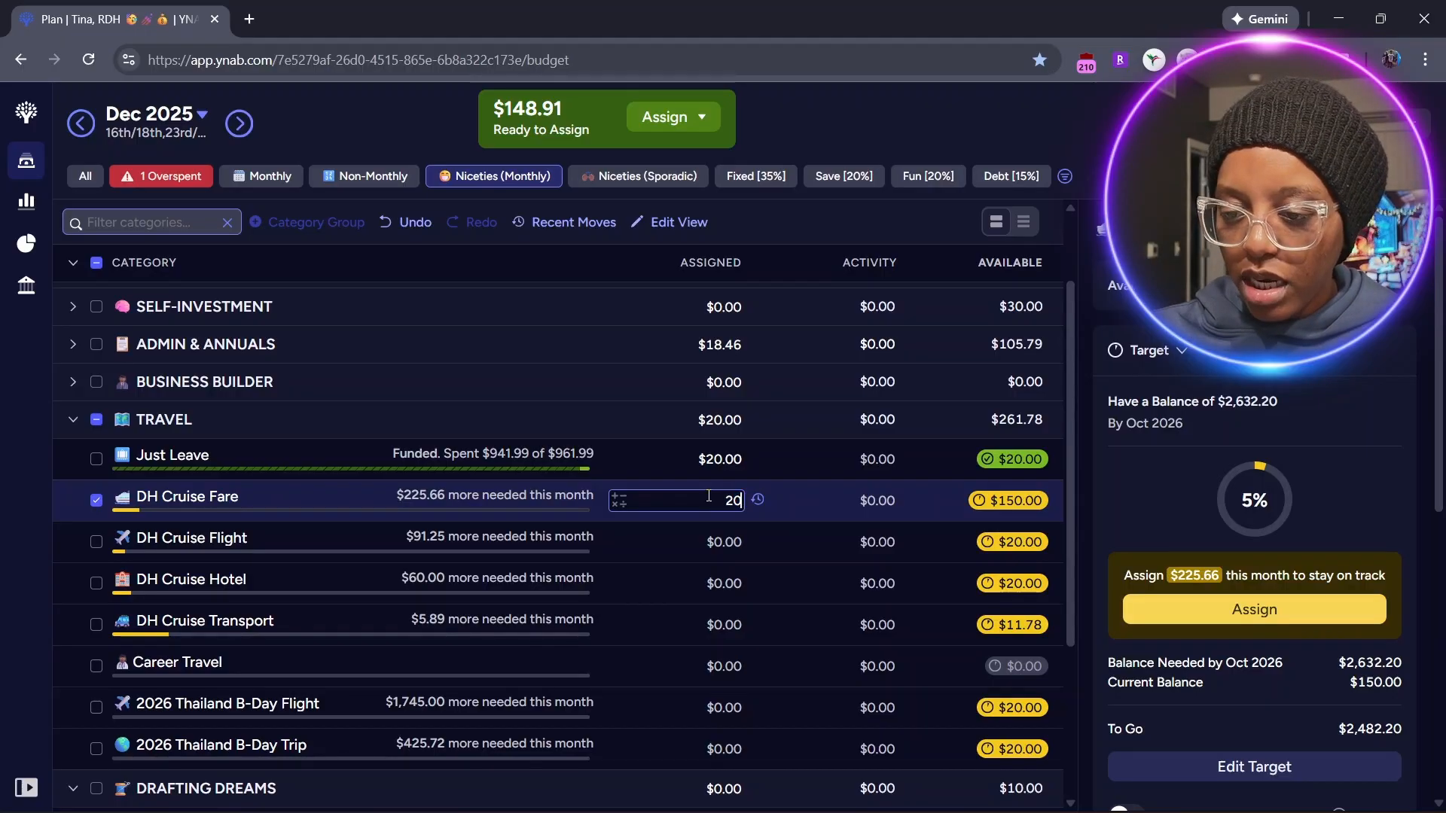
pyautogui.press('Return')
# - Assign $20.00 each to the DH Cruise Flight and DH Cruise Hotel categories
pyautogui.click(732, 538)
pyautogui.write('20')
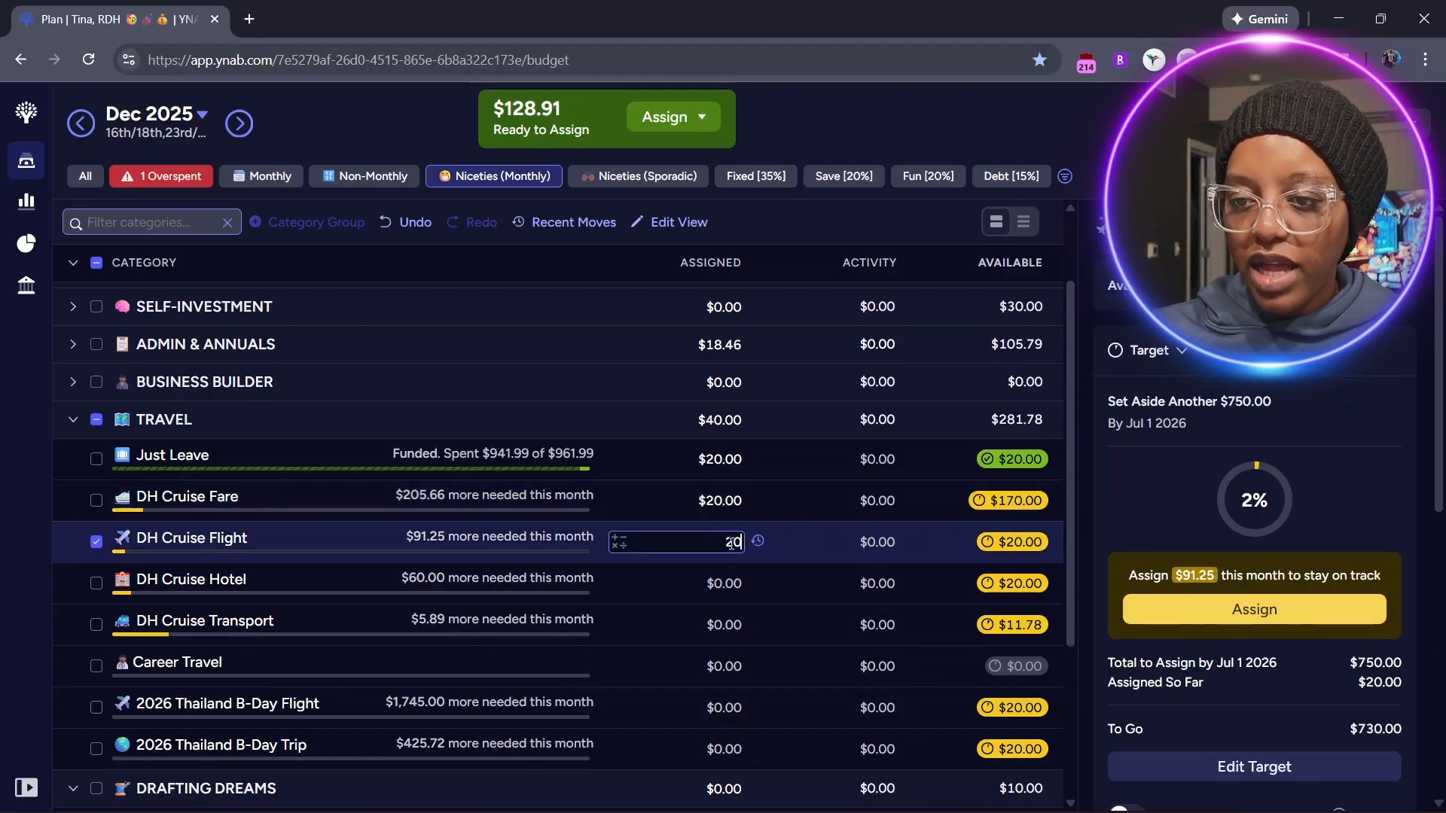
pyautogui.press('Return')
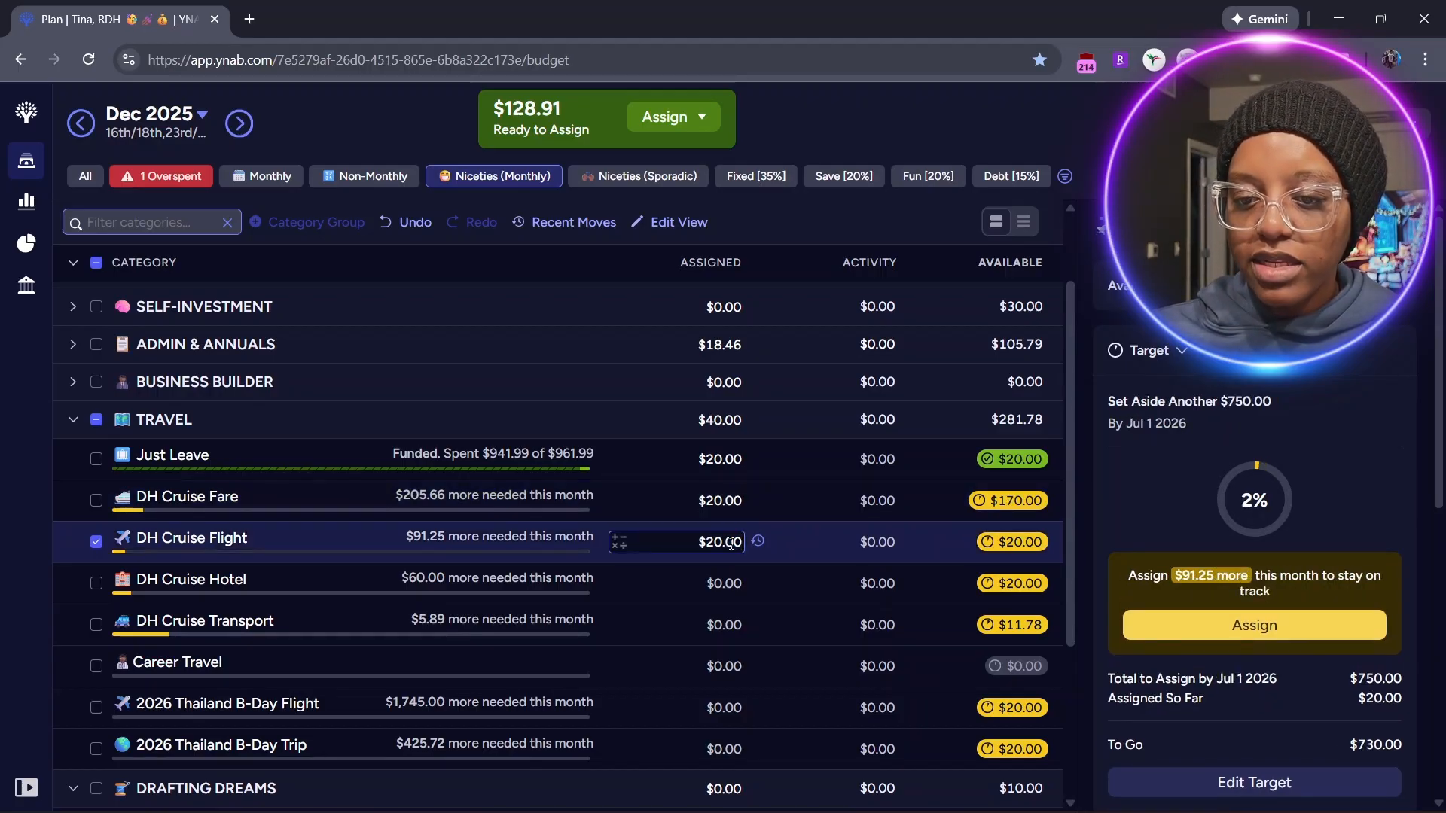
pyautogui.click(725, 586)
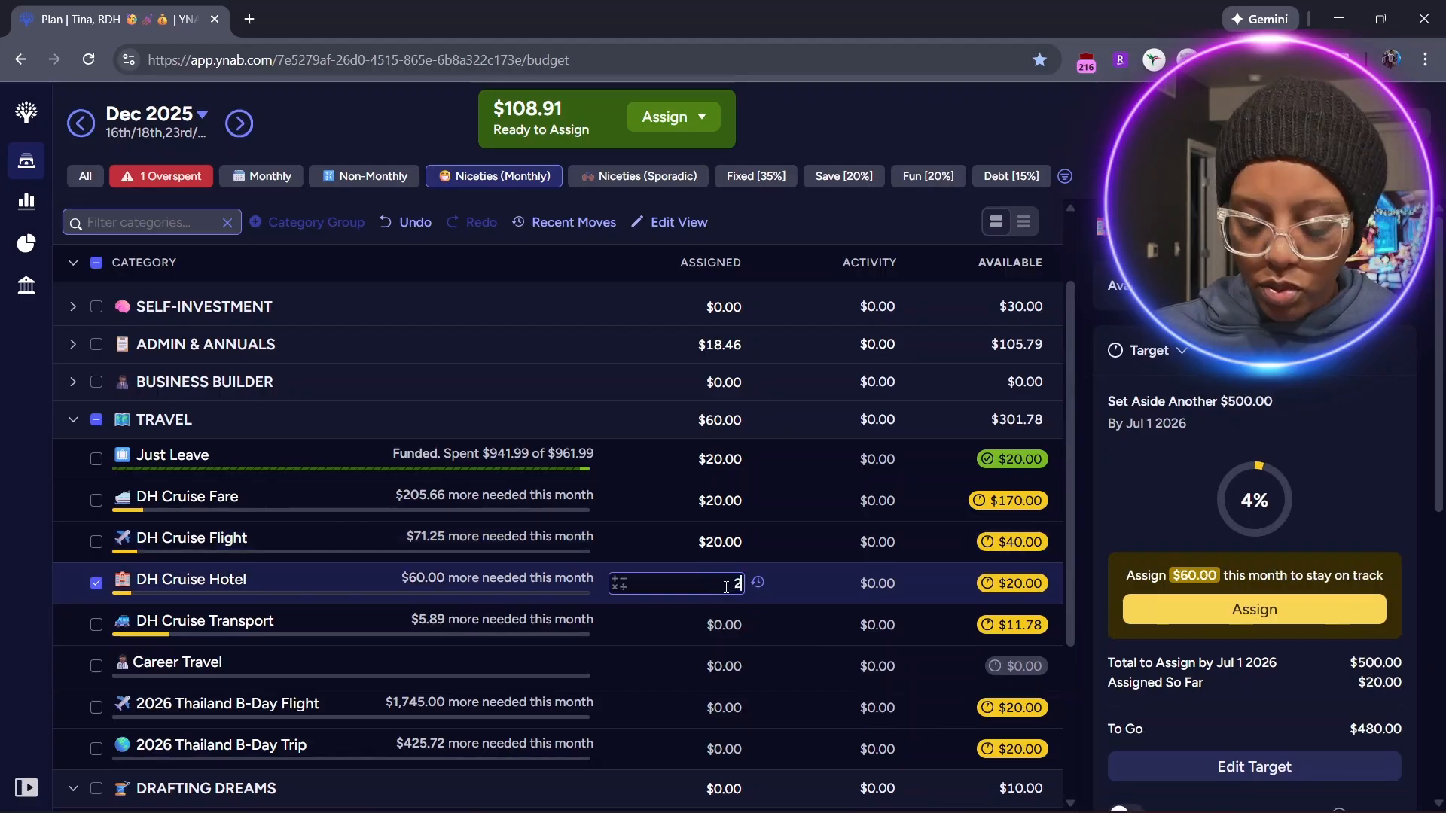
pyautogui.write('20')
pyautogui.press('Return')
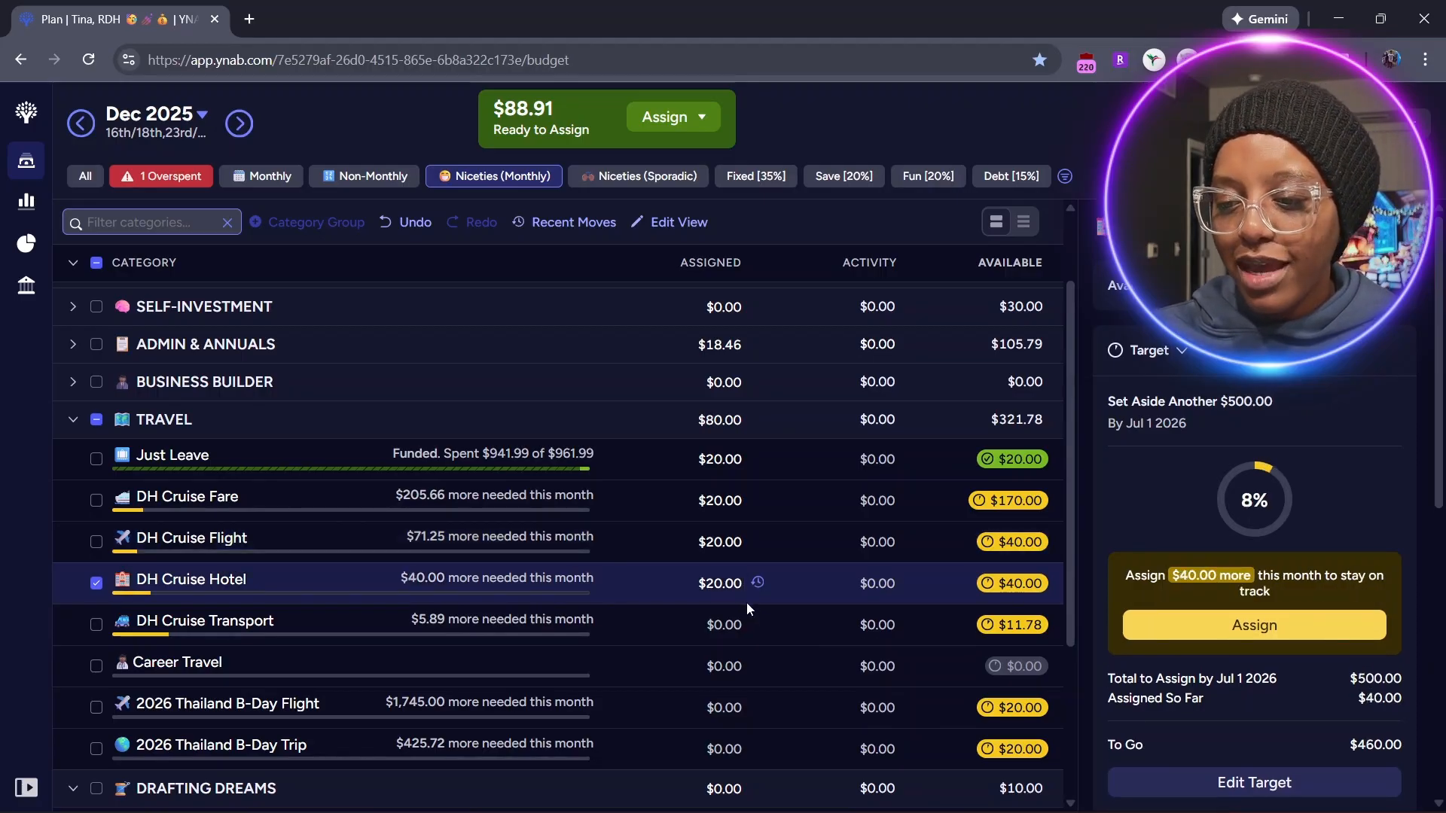
# - Fund DH Cruise Transport with the $5.89 its target needs this month, and deselect the category
pyautogui.click(735, 626)
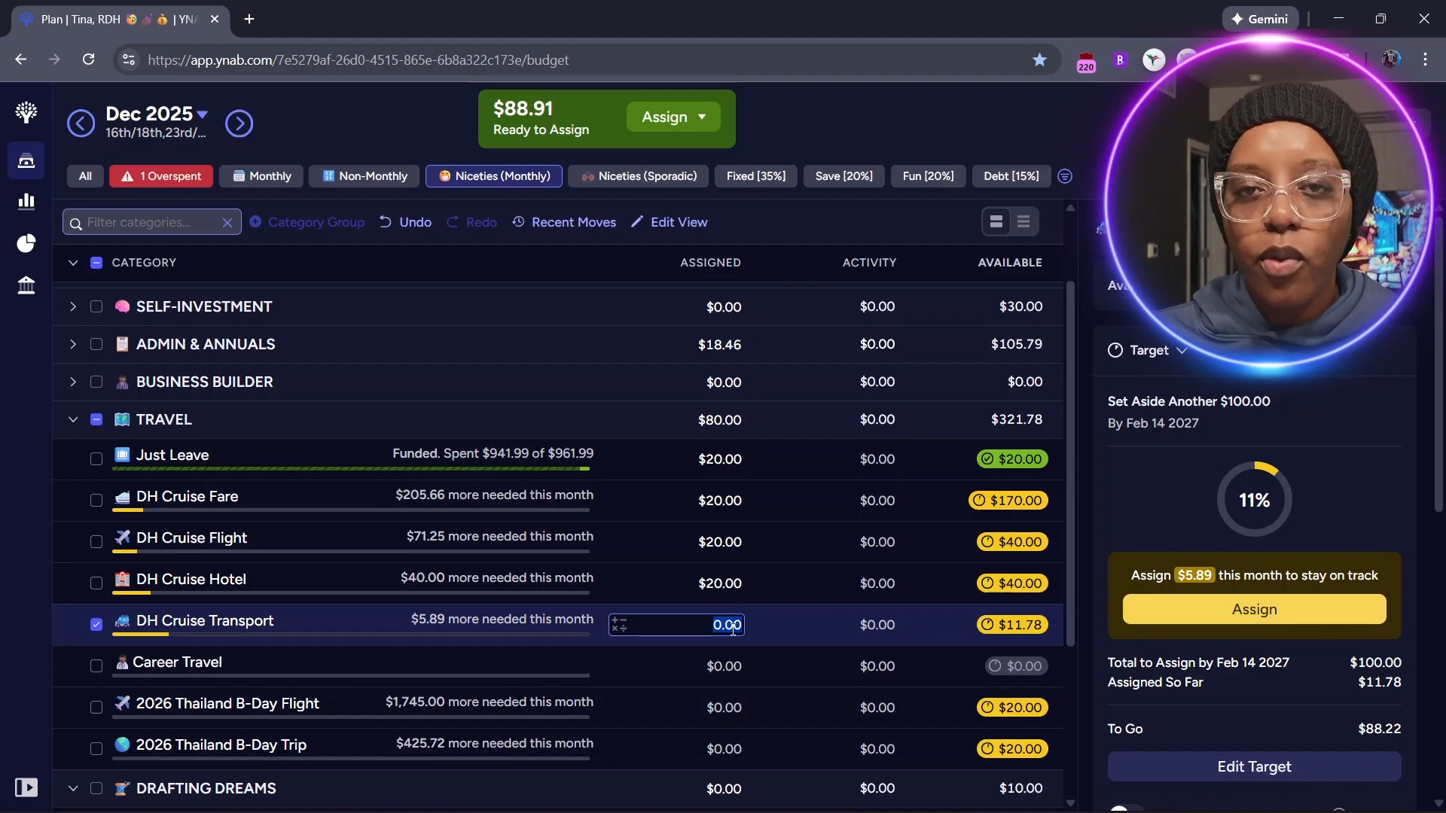
pyautogui.click(1223, 612)
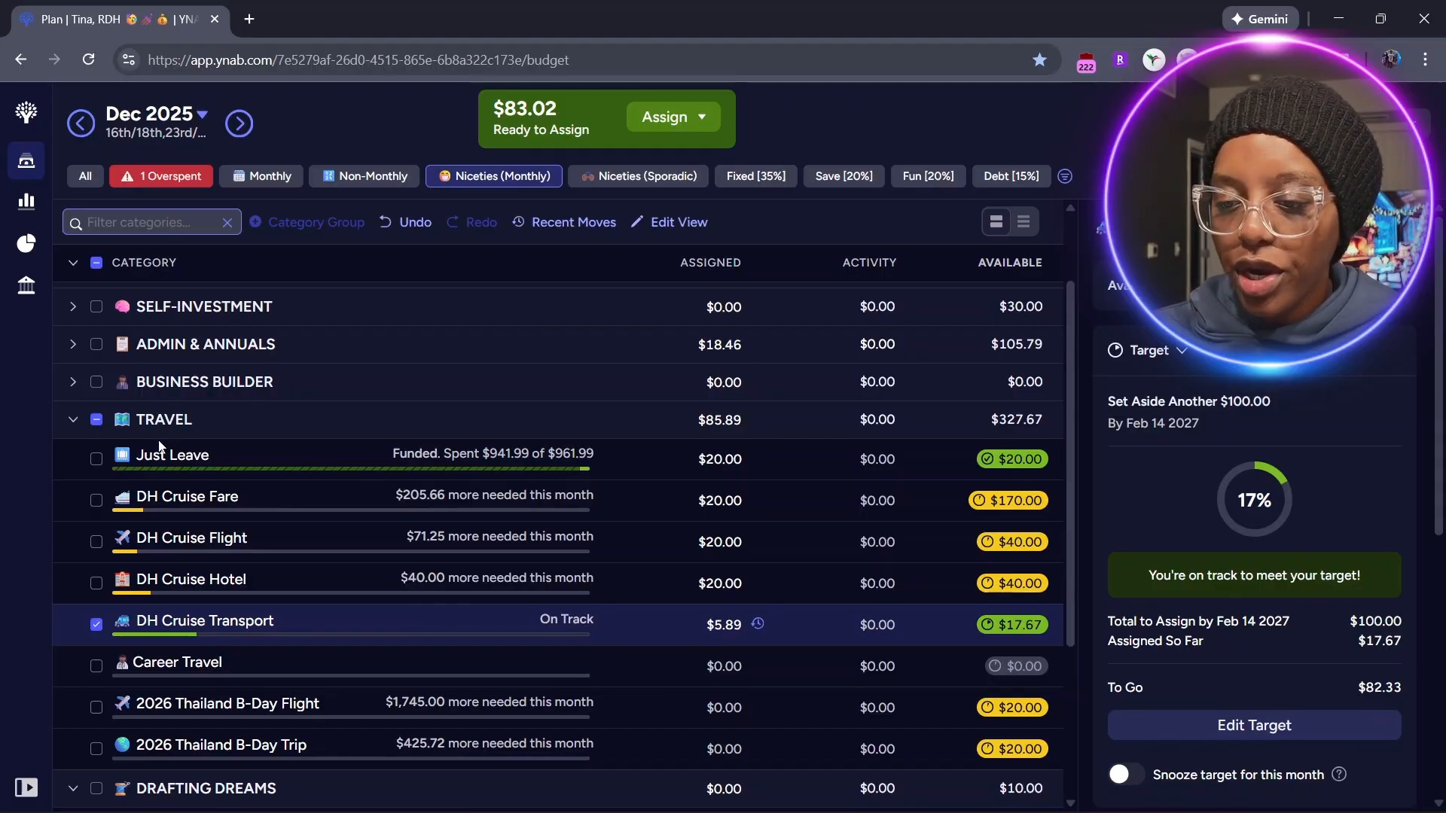
pyautogui.click(672, 659)
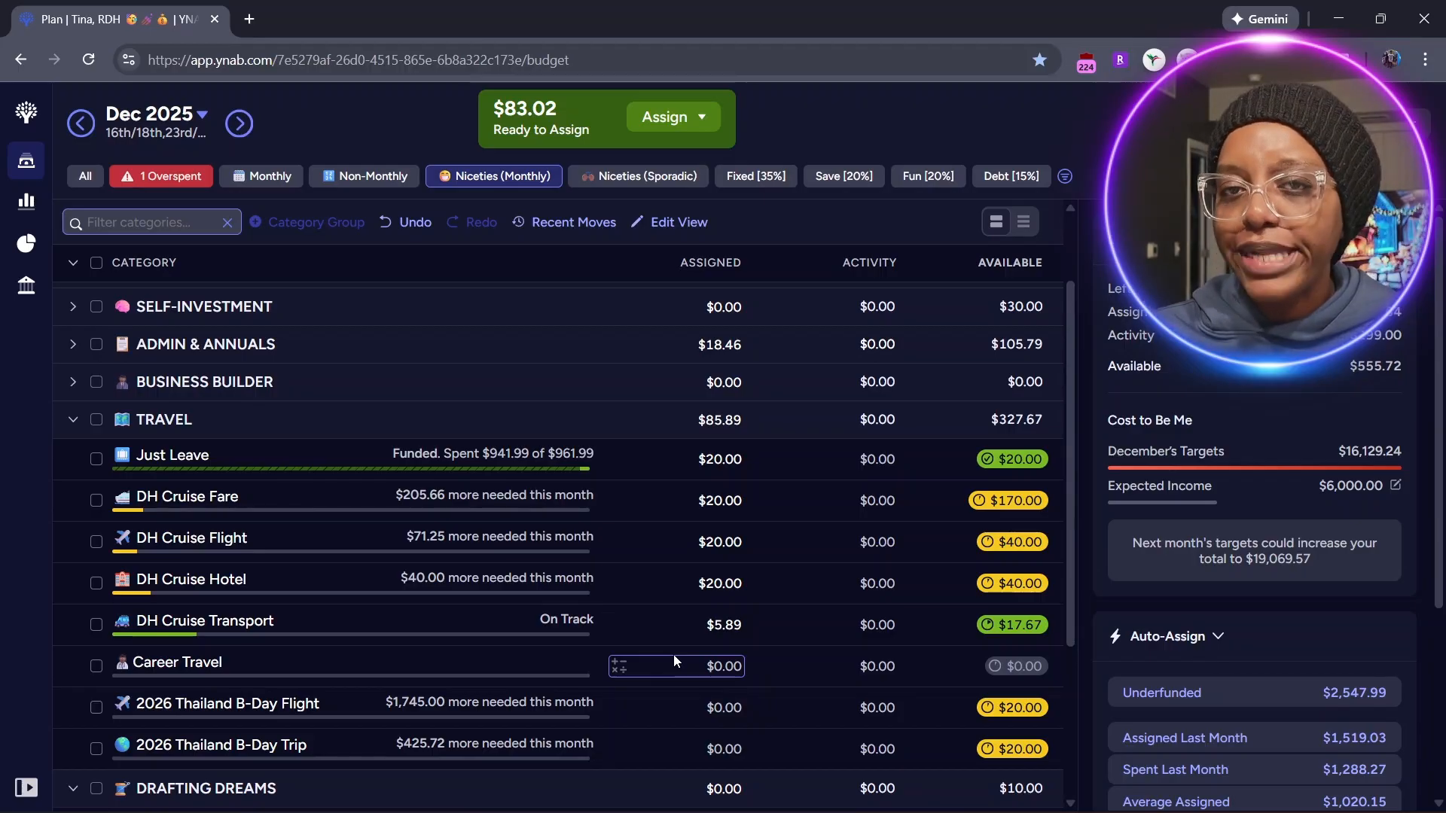
# - Assign $20.00 to the 2026 Thailand B-Day Flight category in the Travel group
pyautogui.click(705, 698)
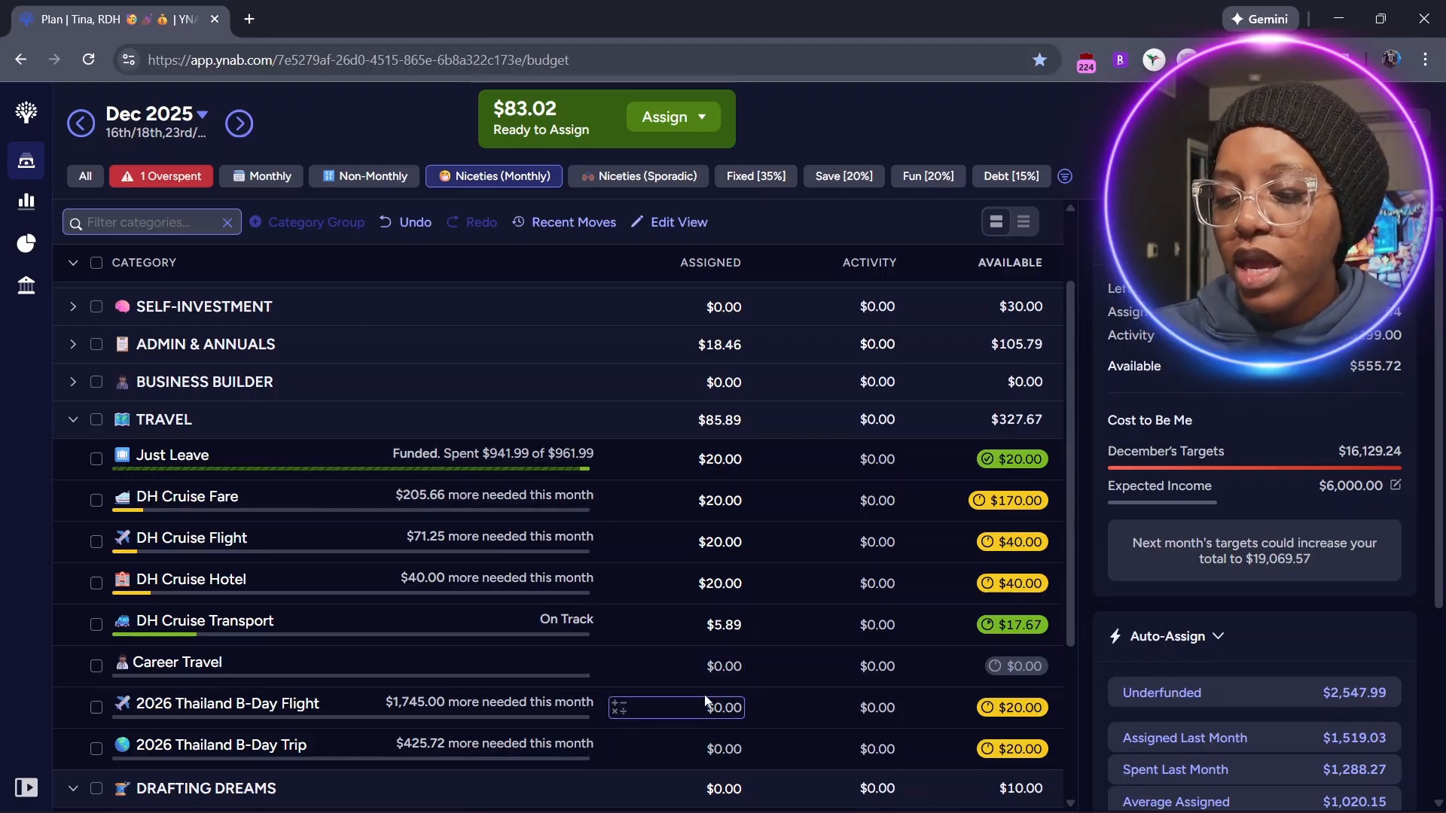
pyautogui.click(705, 701)
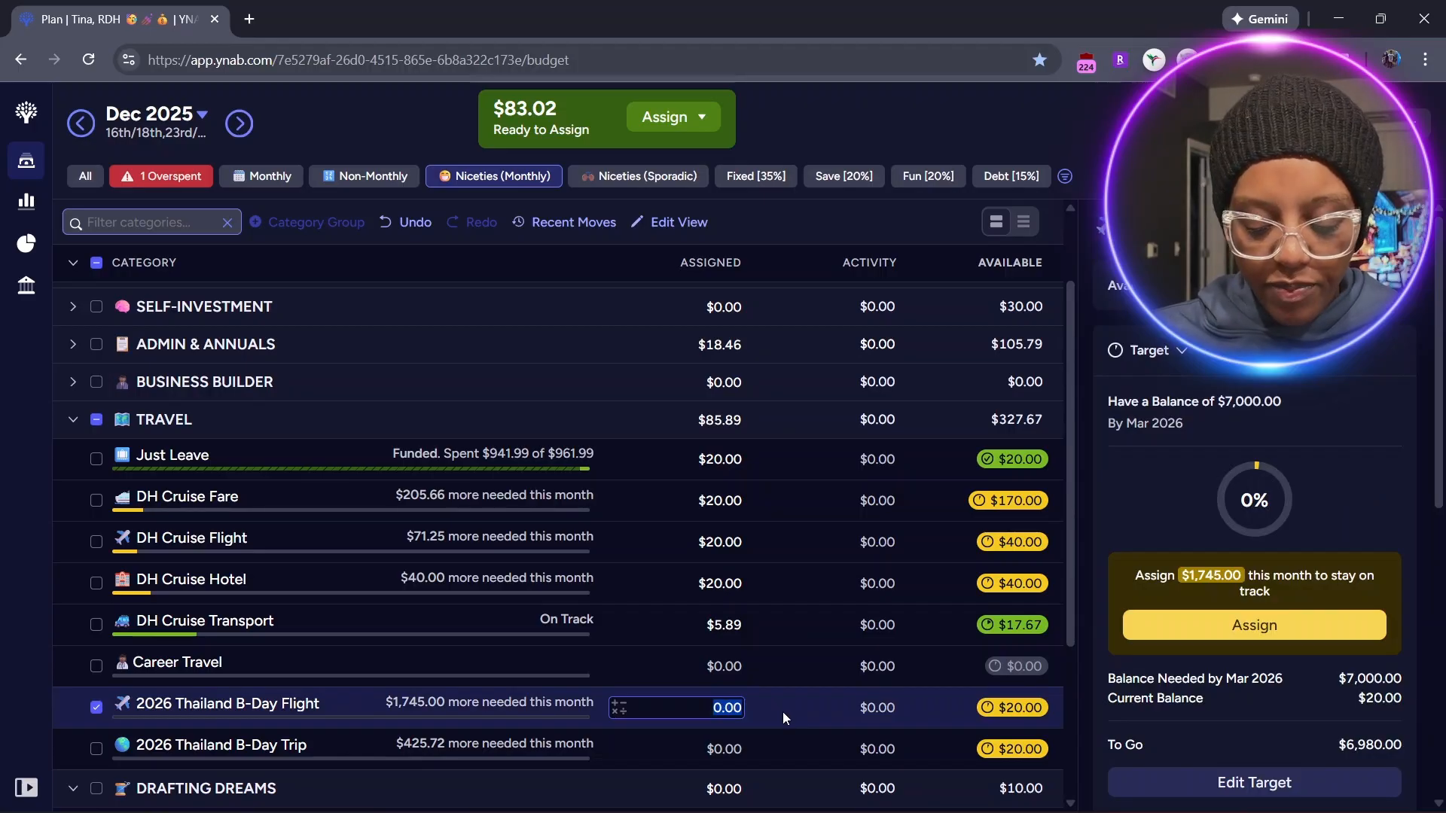
pyautogui.write('20')
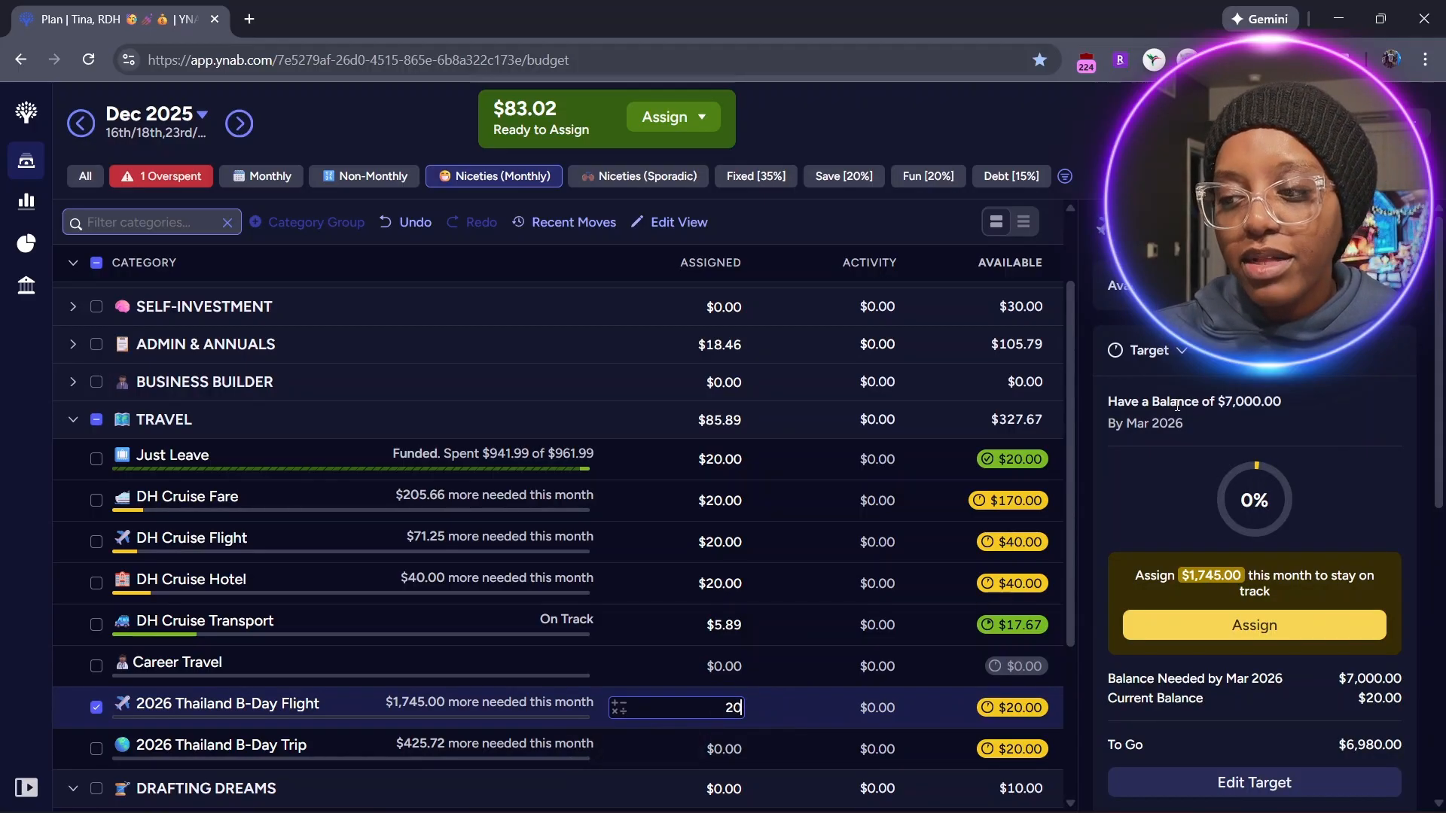
pyautogui.press('Return')
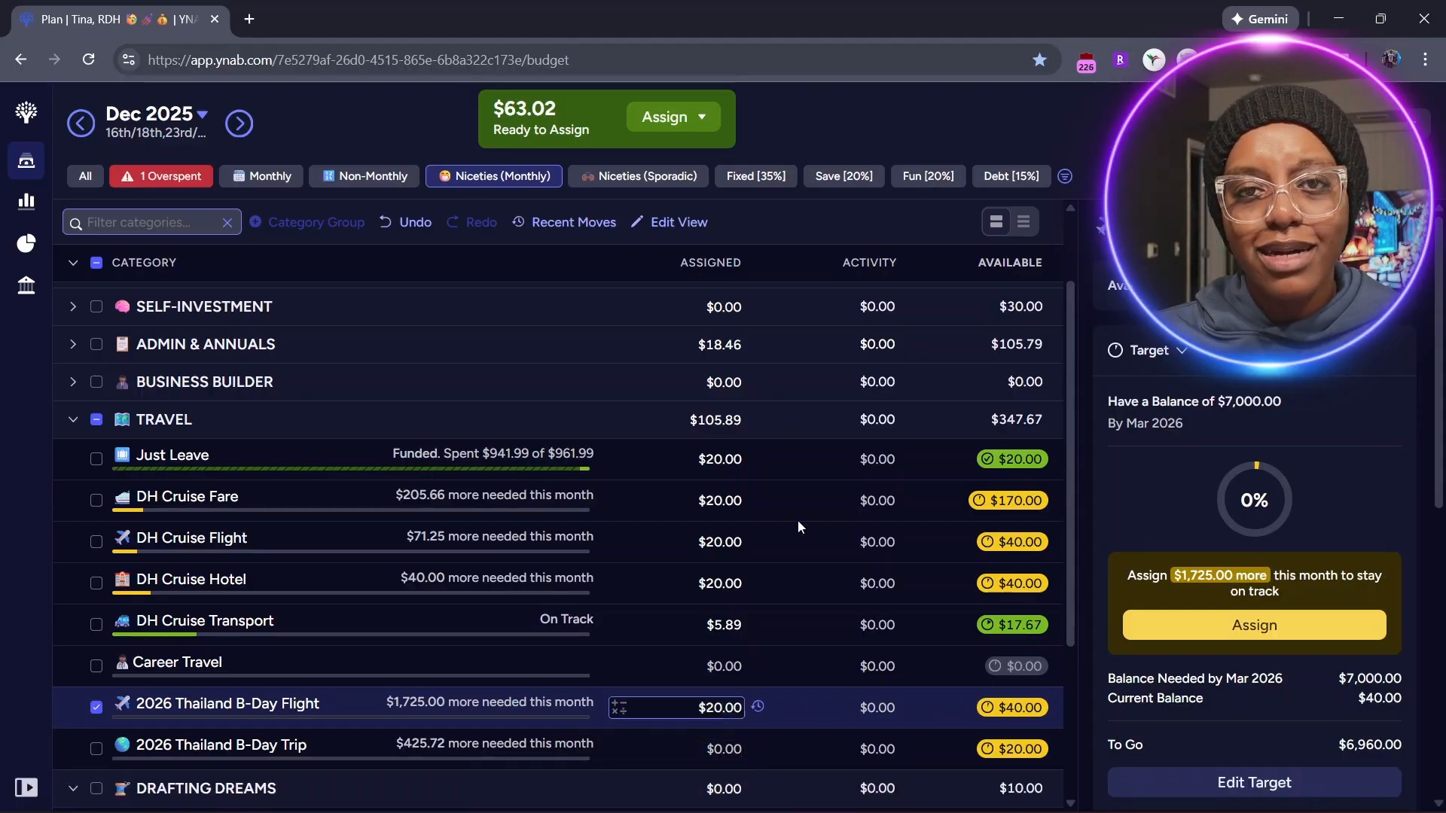
# - Assign $20.00 to the 2026 Thailand B-Day Trip category, deselect it, and collapse the Travel group
pyautogui.scroll(-3, 820, 444)
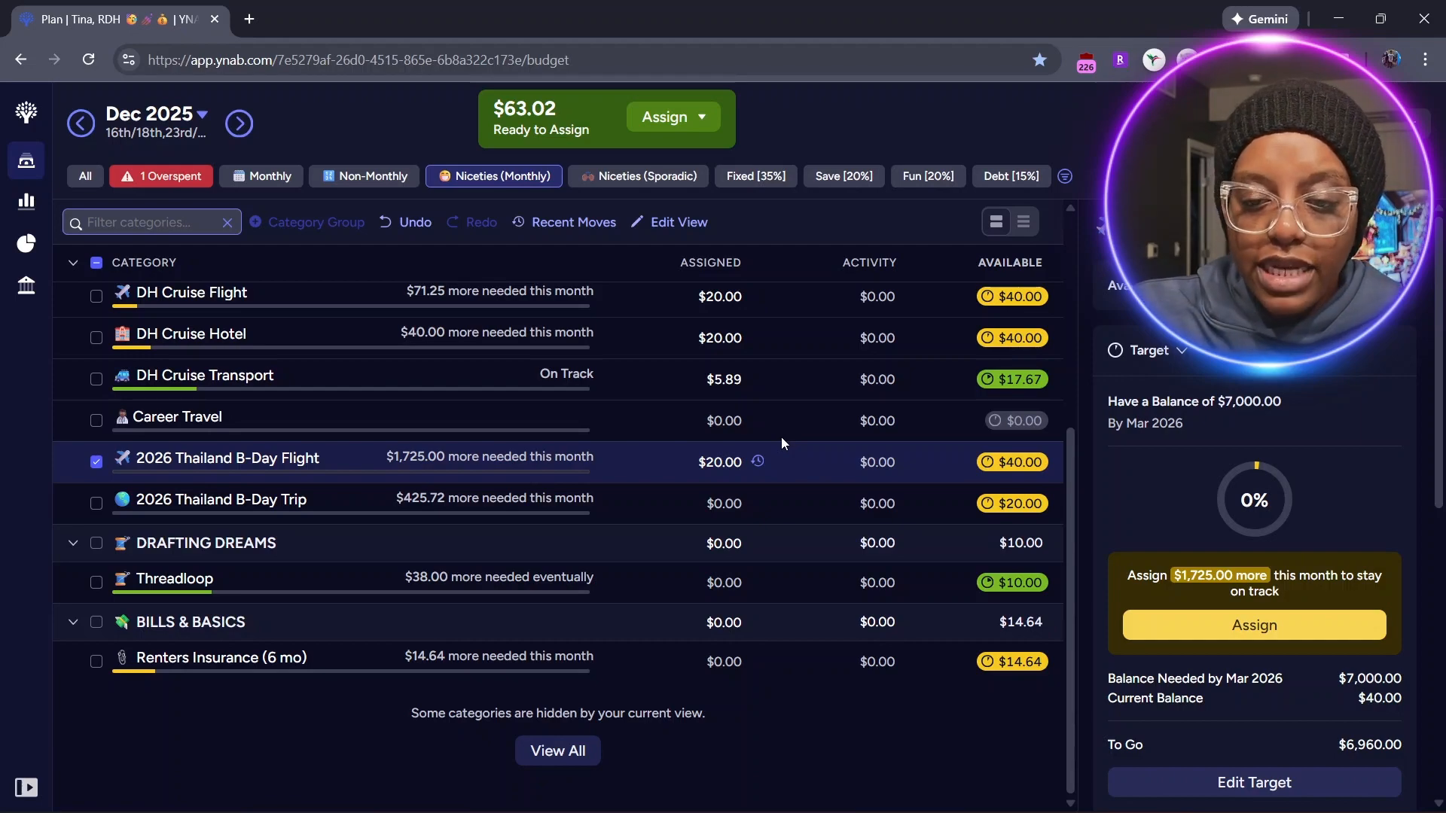
pyautogui.click(701, 497)
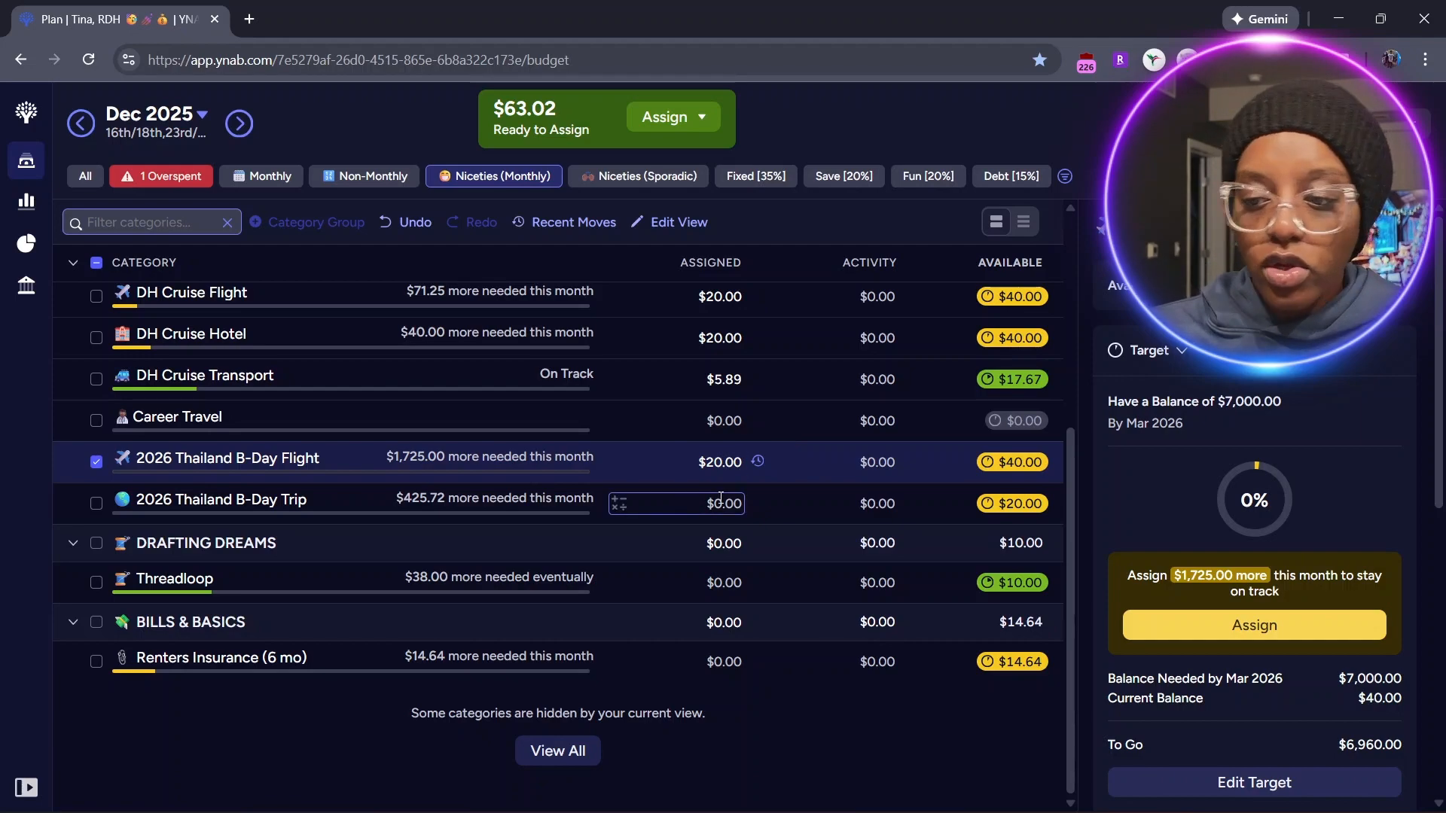
pyautogui.click(735, 503)
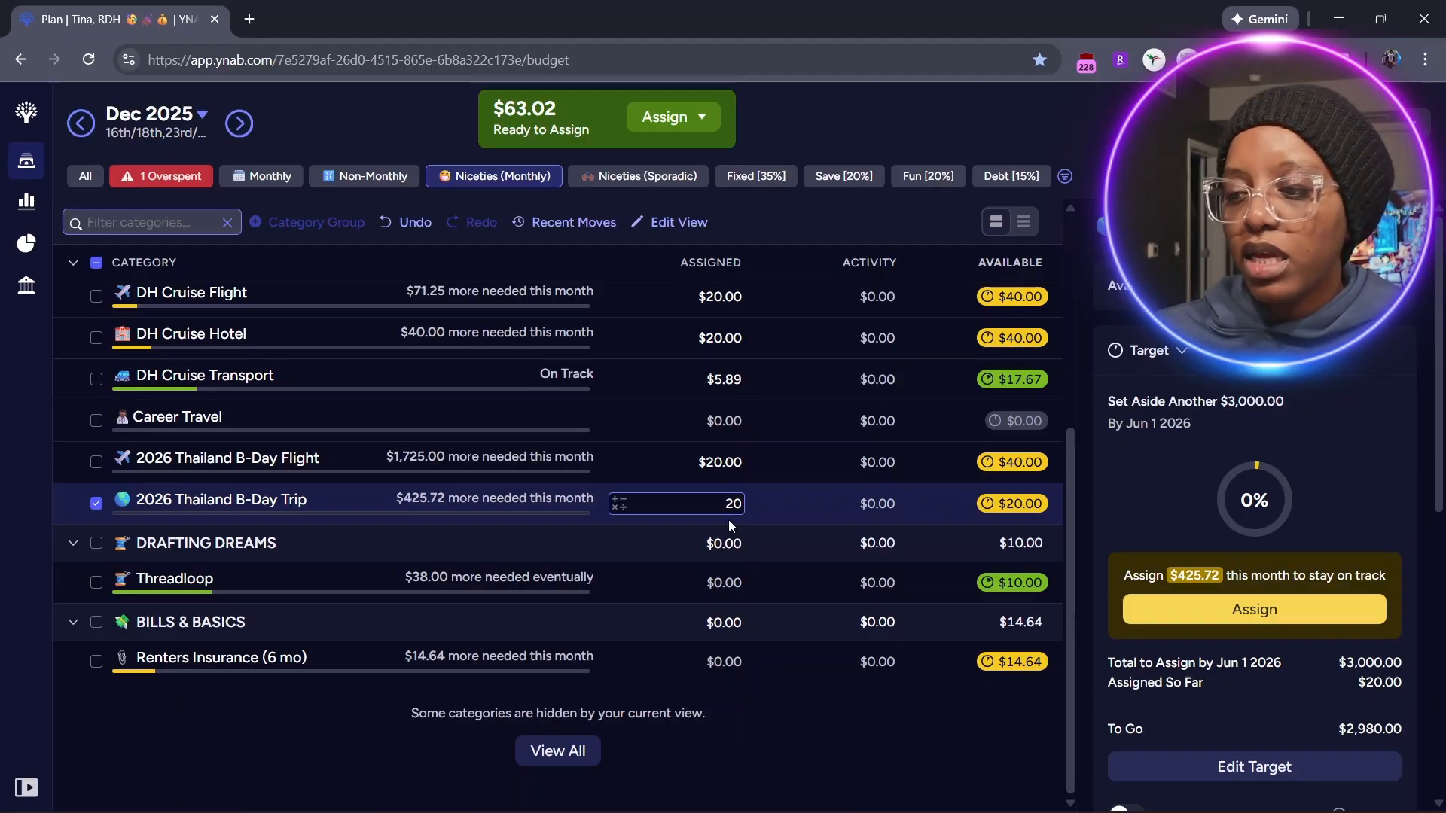
pyautogui.press('Return')
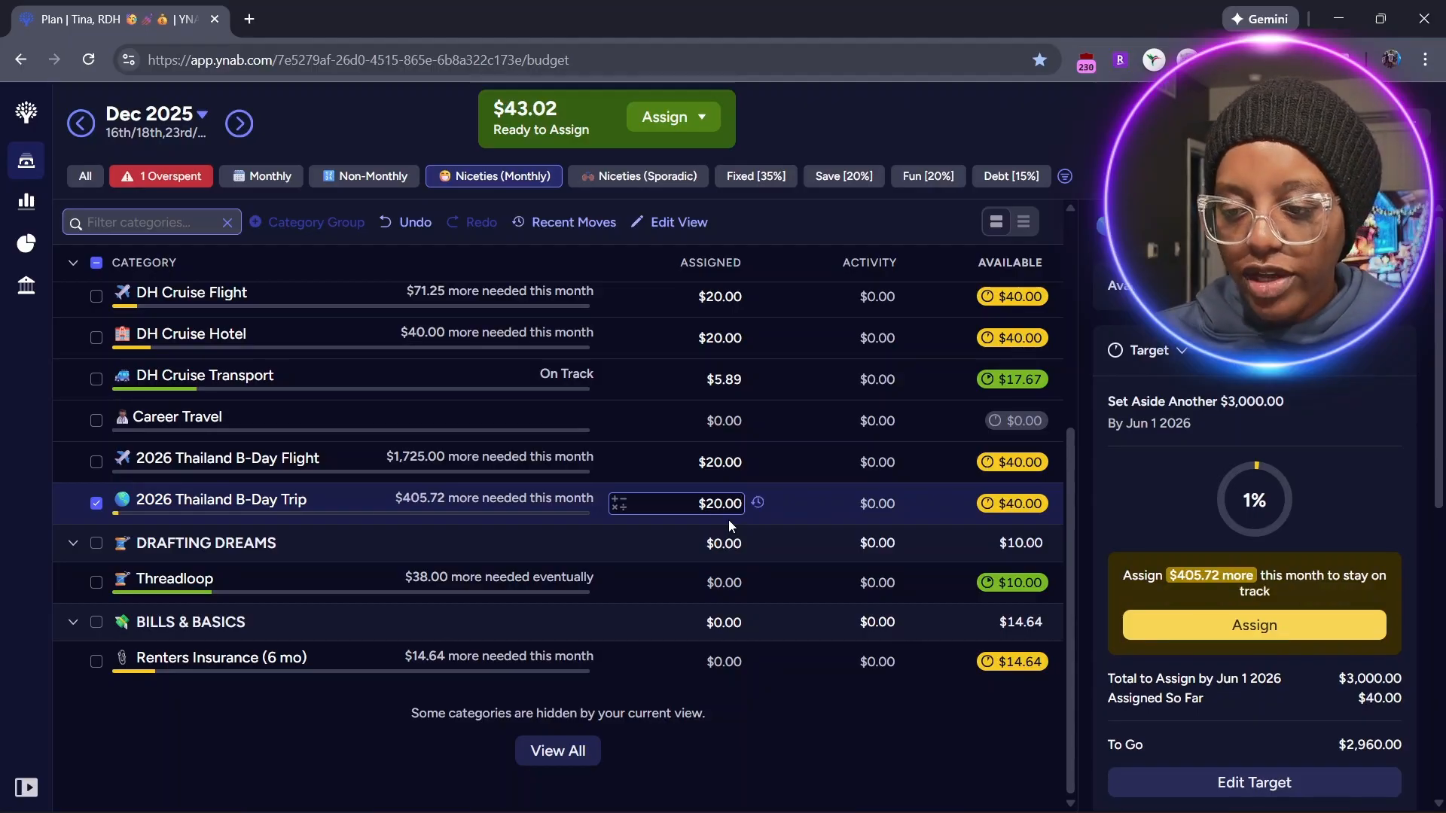
pyautogui.click(97, 503)
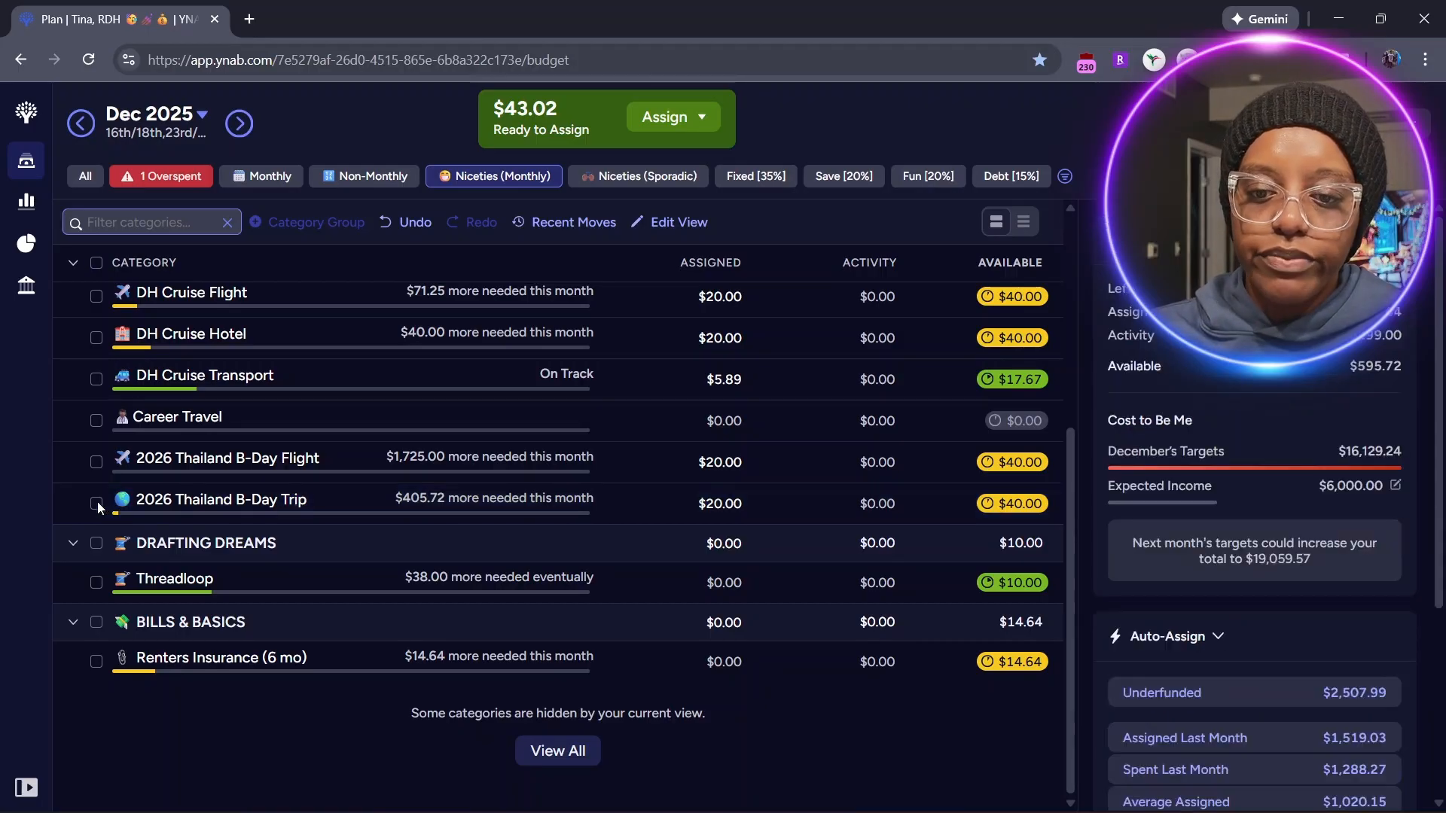
pyautogui.scroll(4, 240, 489)
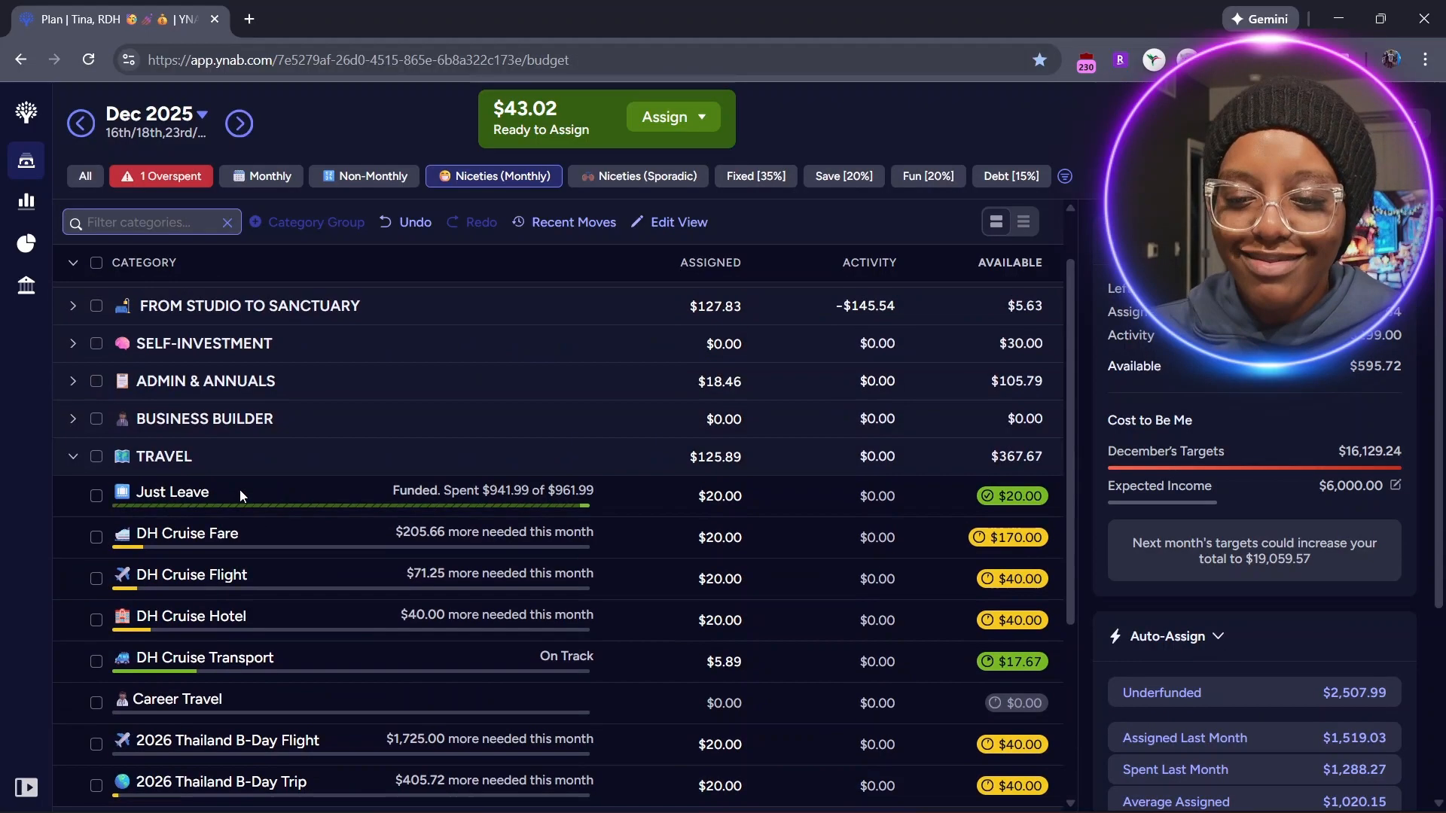
pyautogui.click(73, 457)
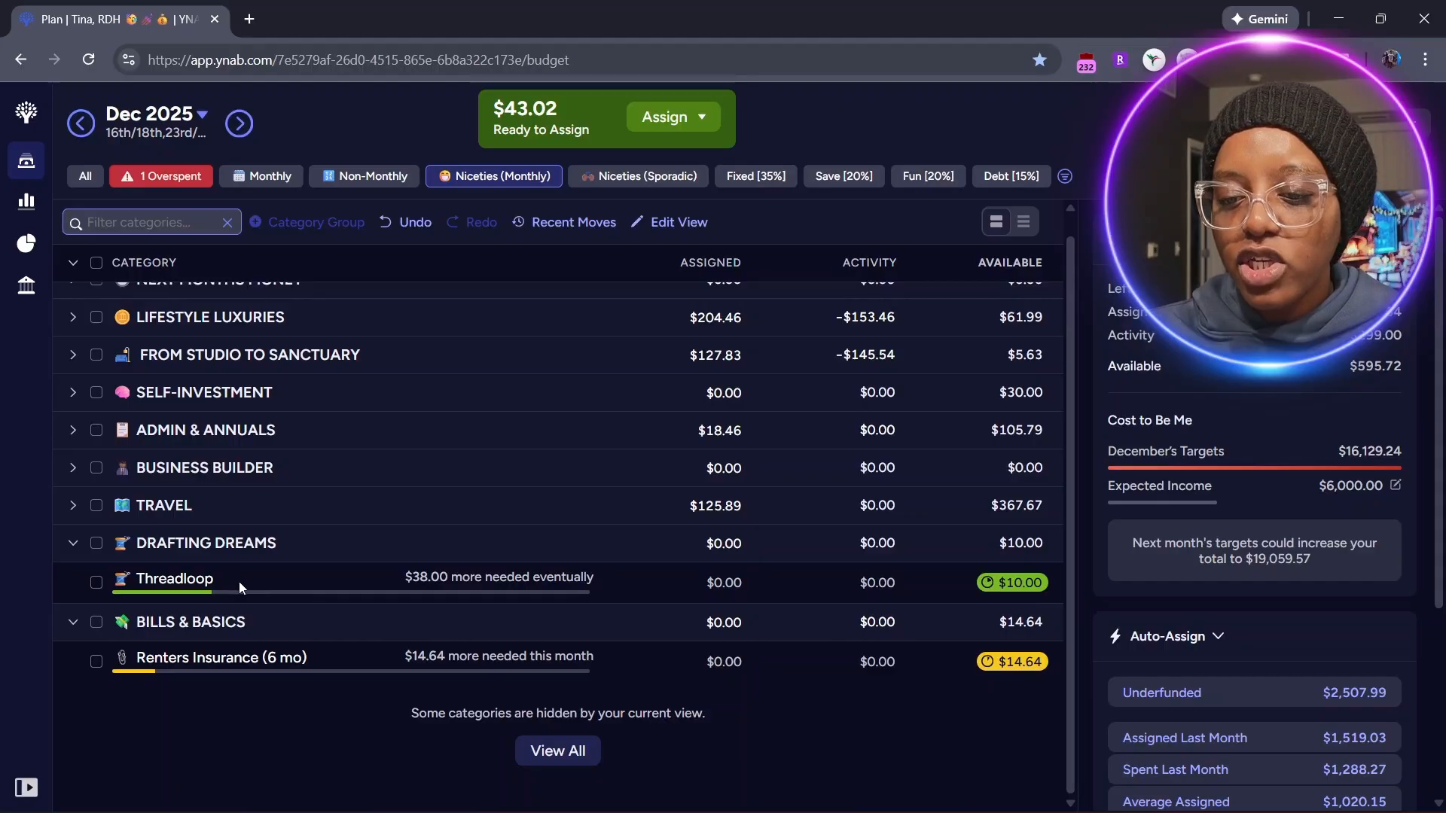
# - Remove the Threadloop category from the Niceties (Monthly) custom view and save the view
pyautogui.click(1064, 176)
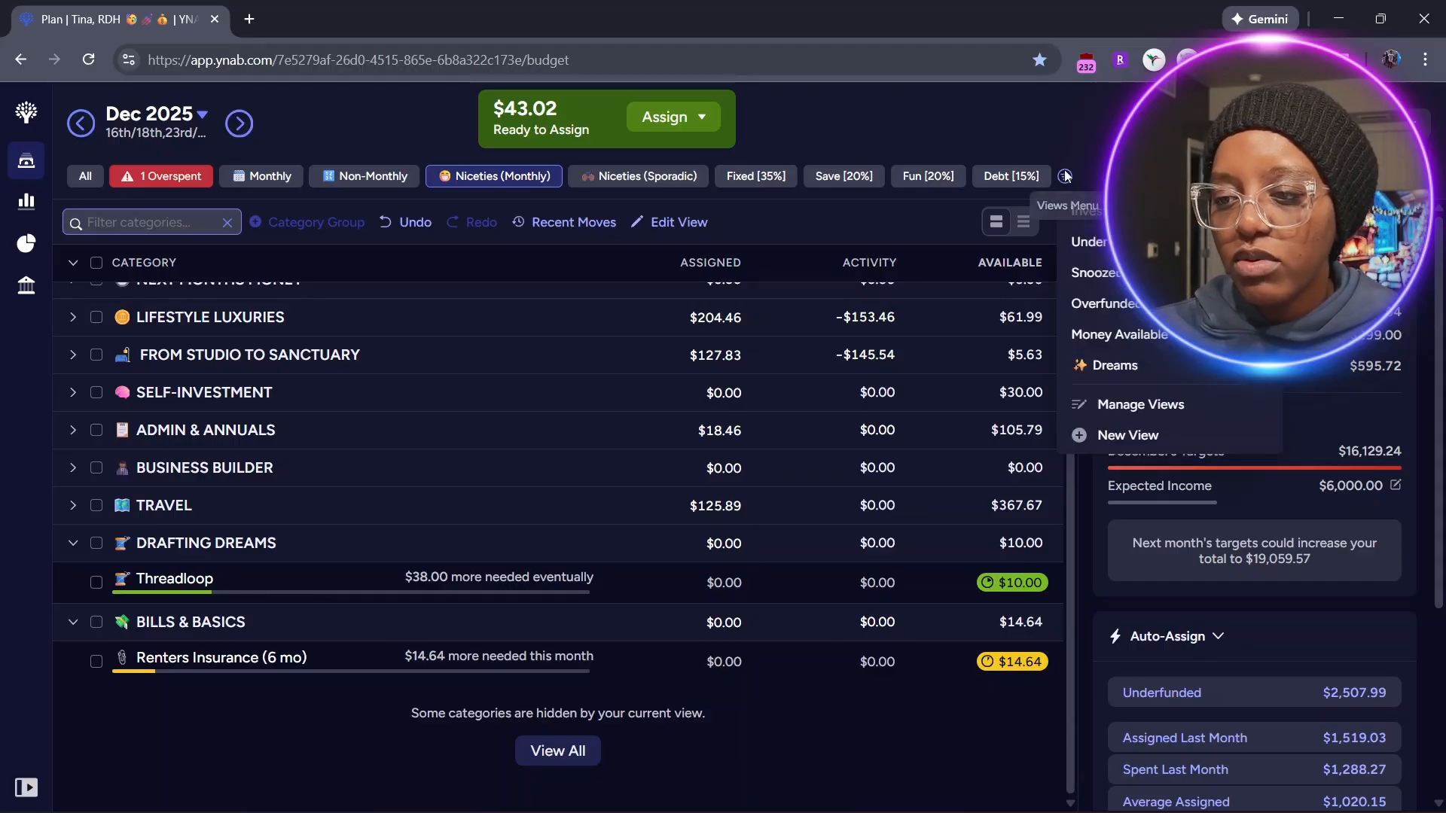
pyautogui.click(1131, 404)
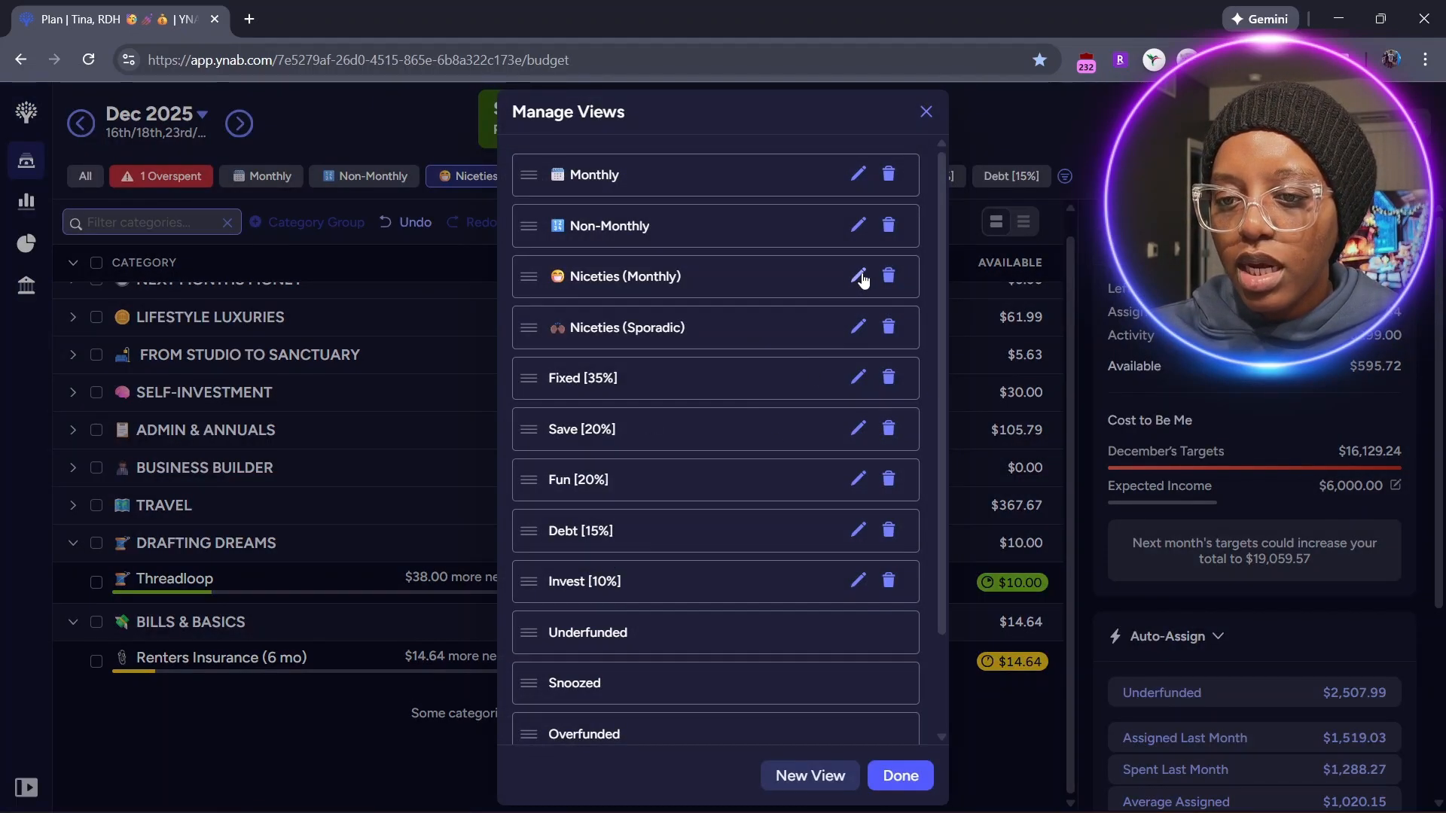
pyautogui.click(859, 276)
pyautogui.scroll(-8, 668, 471)
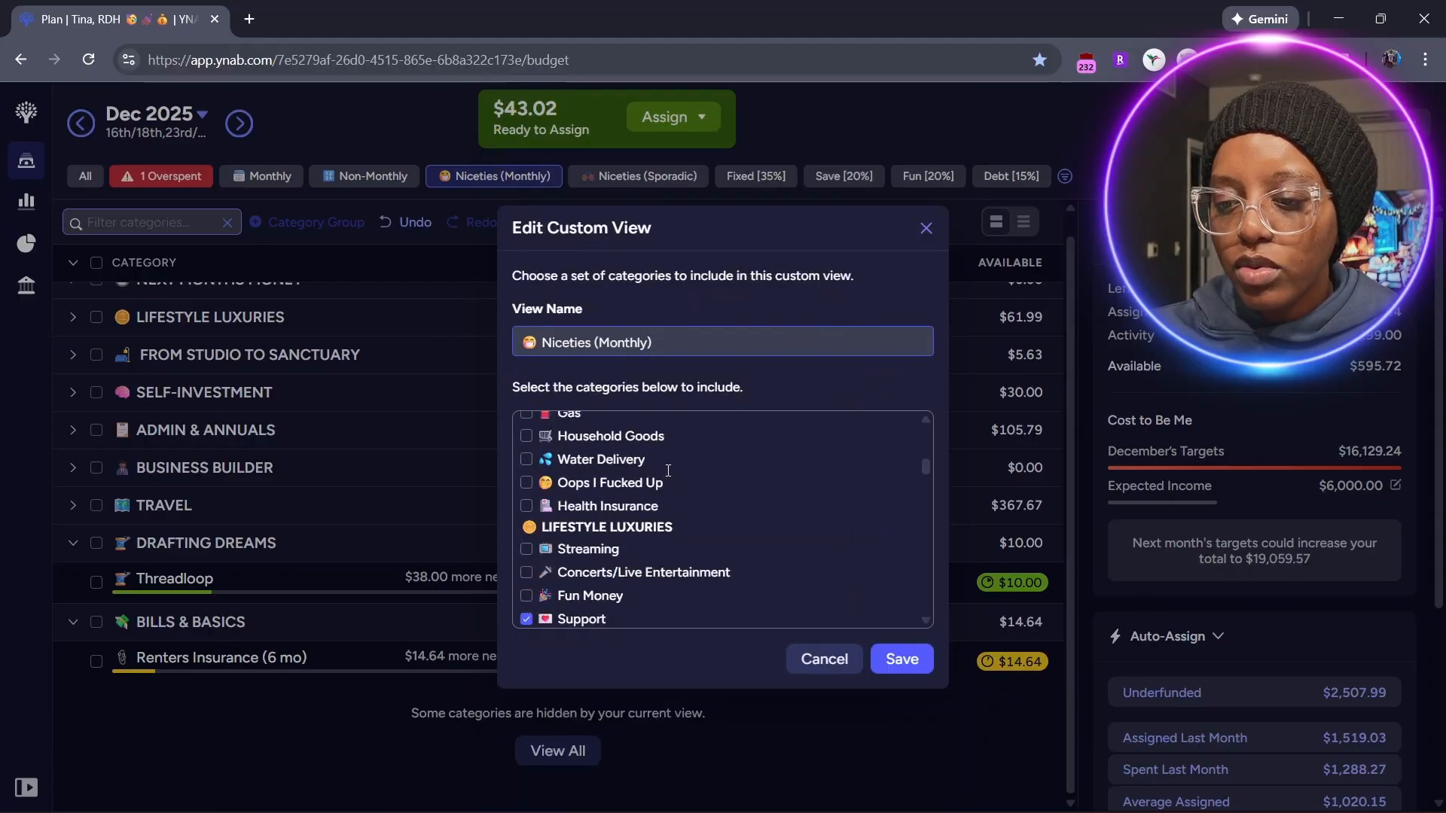
pyautogui.scroll(-10, 668, 471)
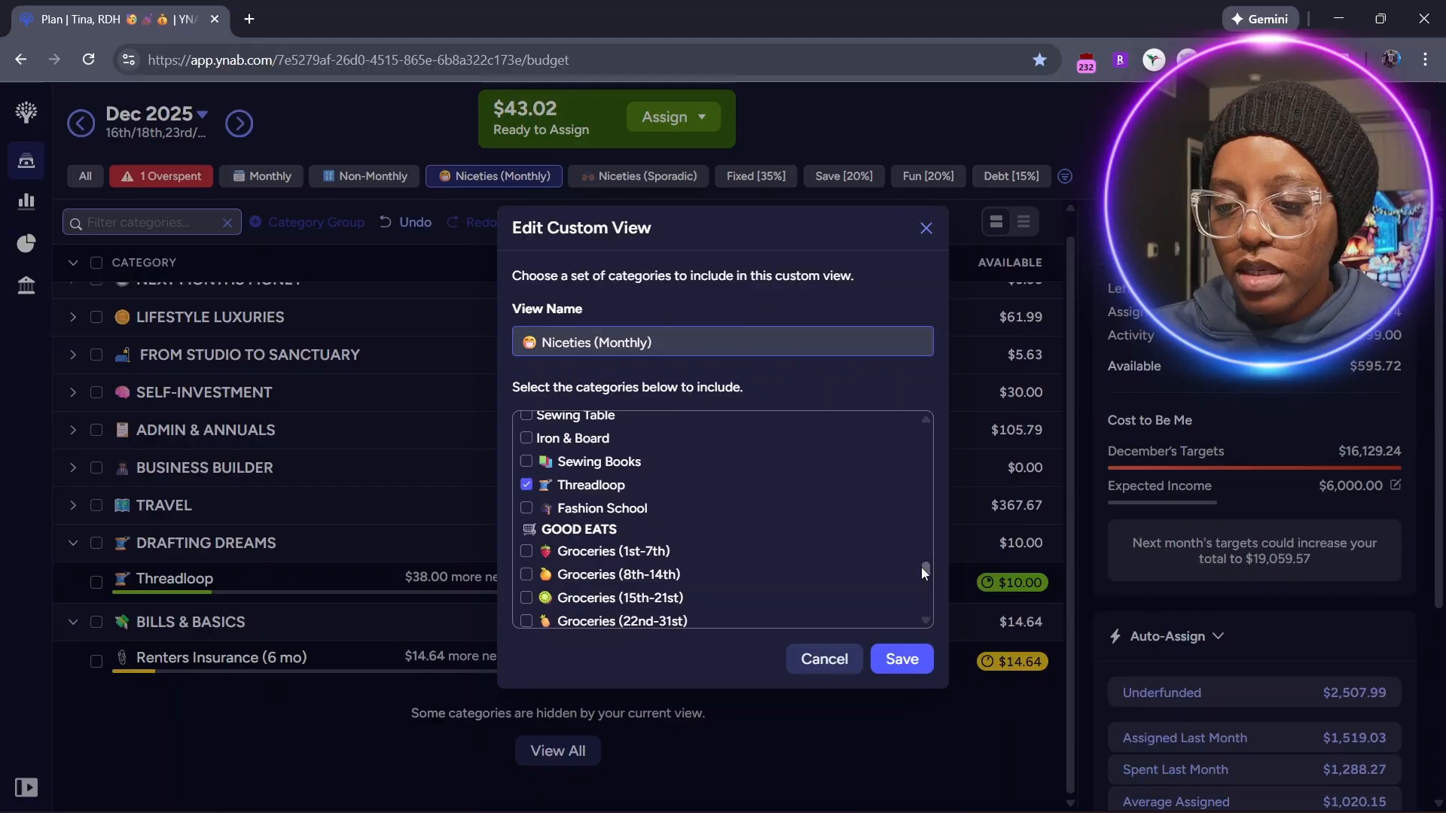
pyautogui.click(566, 486)
pyautogui.click(901, 660)
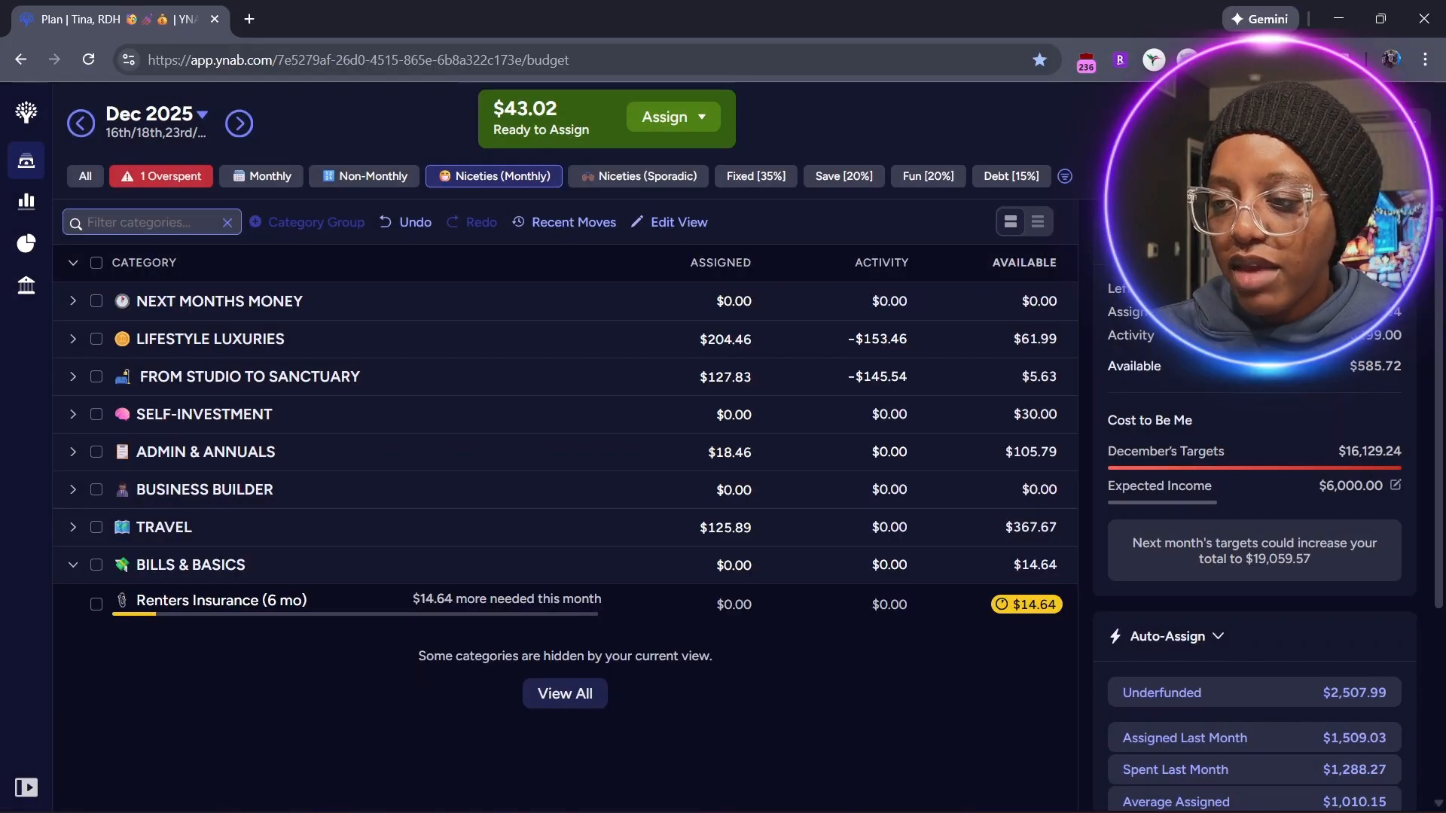
pyautogui.click(1064, 176)
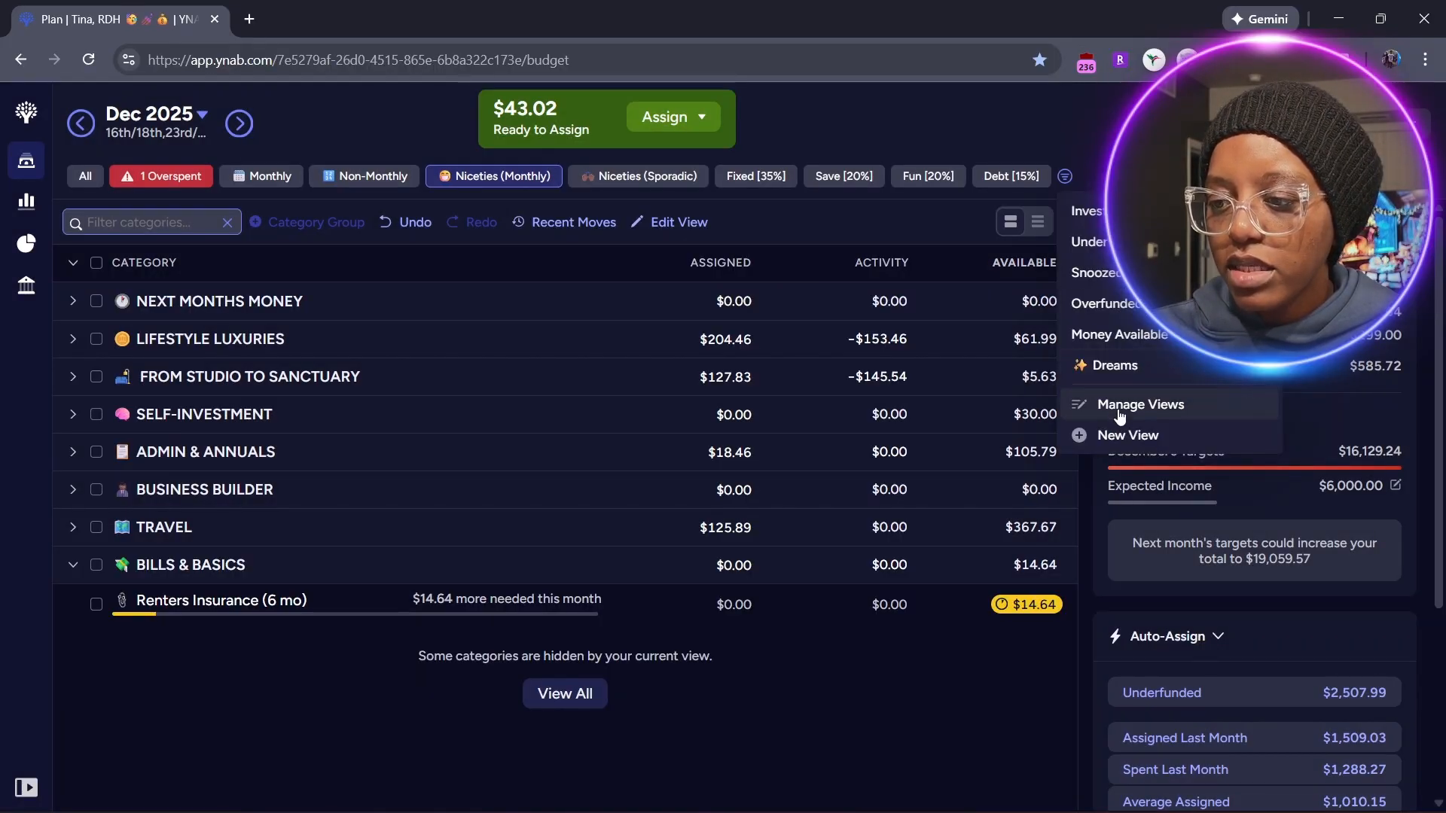
pyautogui.click(1124, 406)
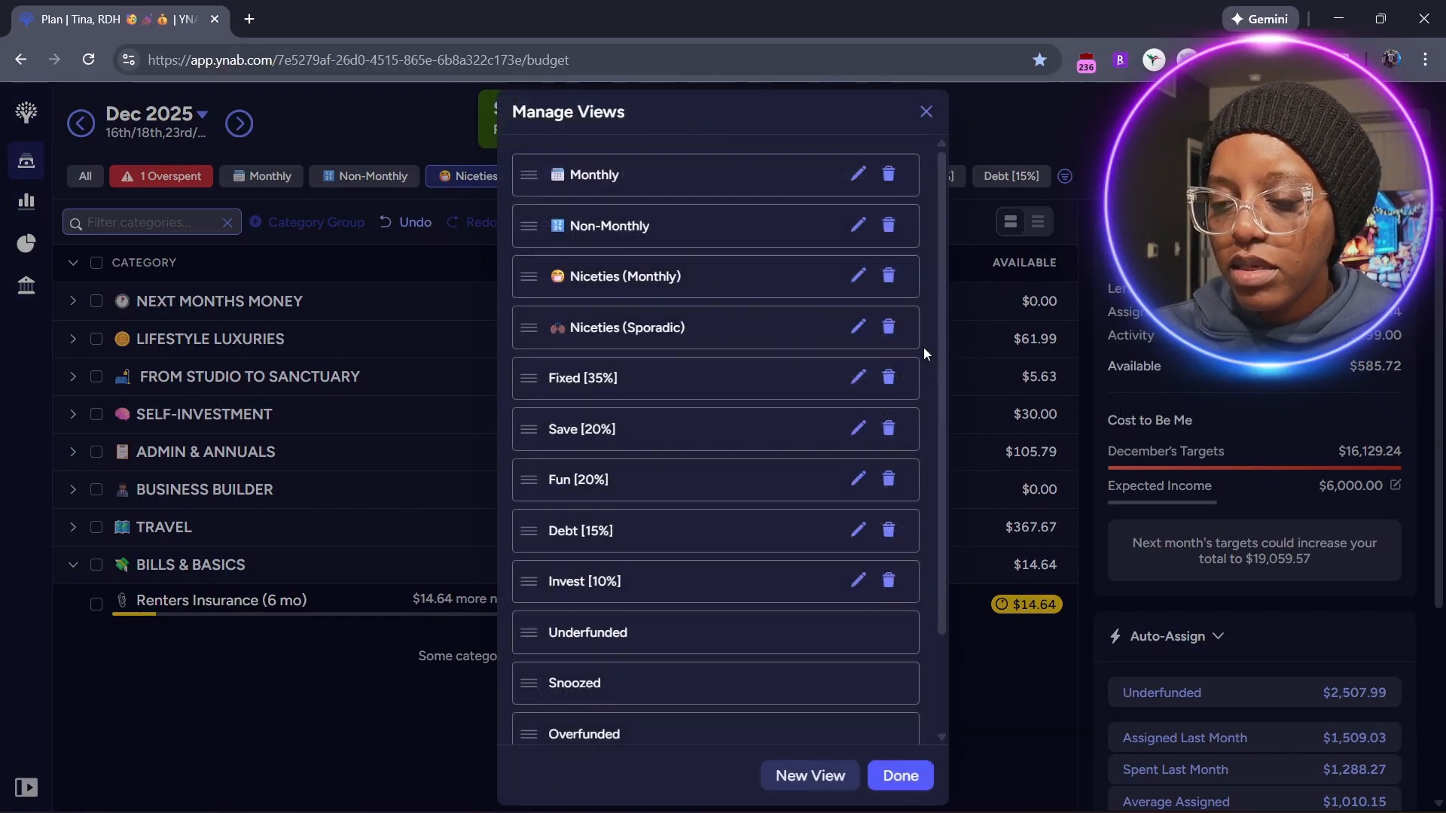
pyautogui.click(858, 427)
pyautogui.moveTo(920, 435); pyautogui.dragTo(1099, 427)
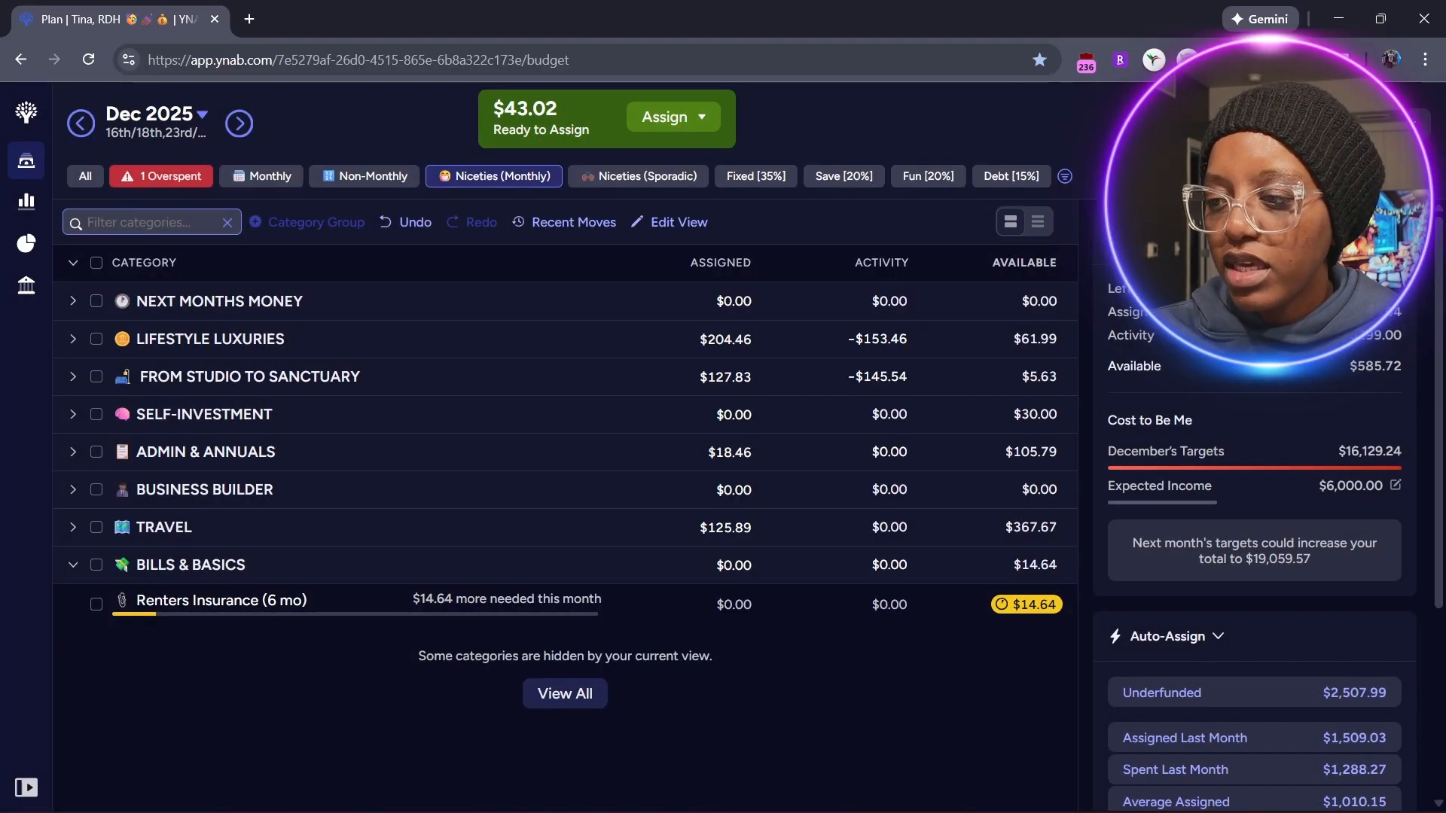
# - Check whether the Fun [20%] custom view includes Threadloop, and close its editor without saving
pyautogui.click(1064, 175)
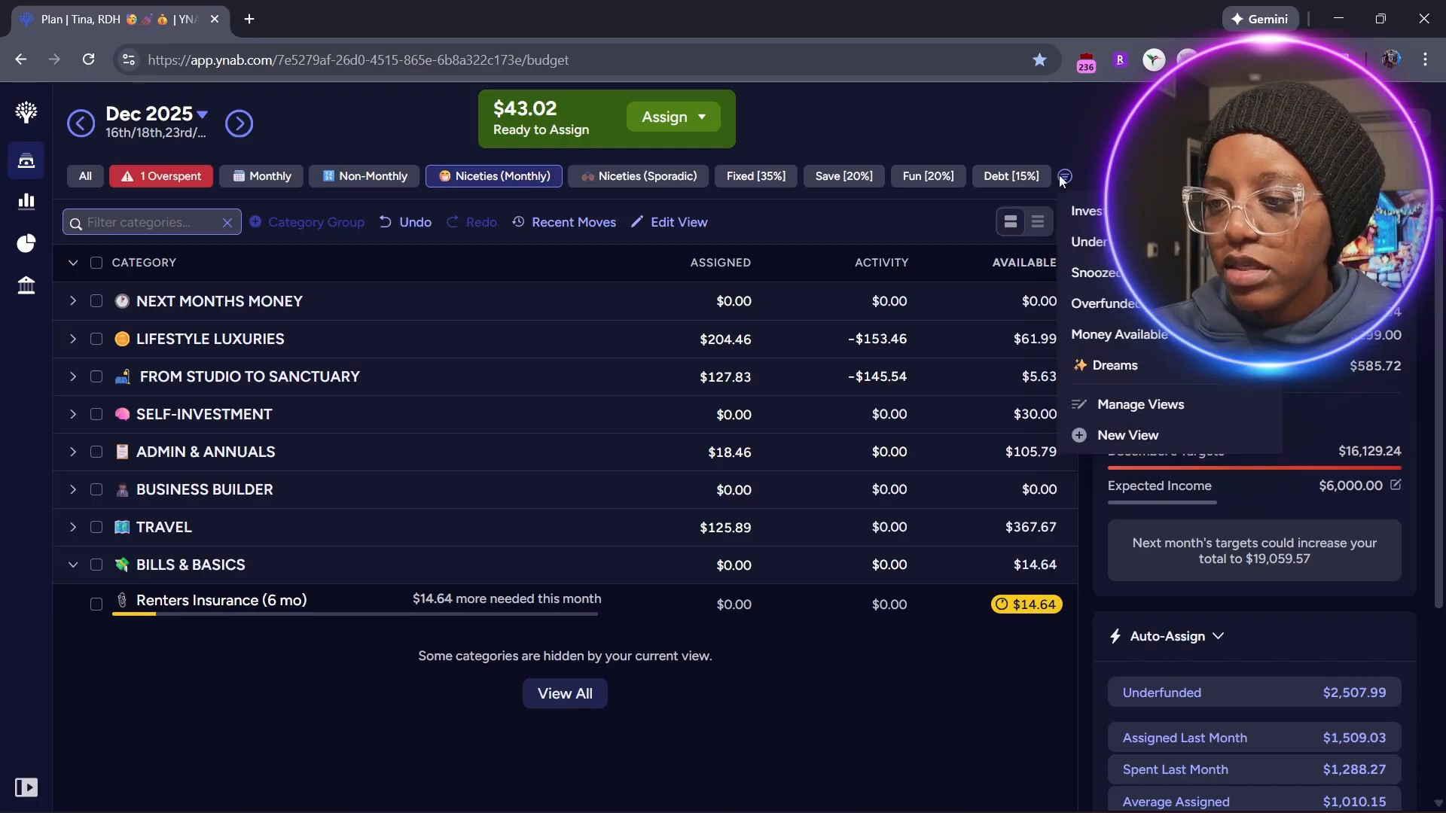
pyautogui.click(1110, 403)
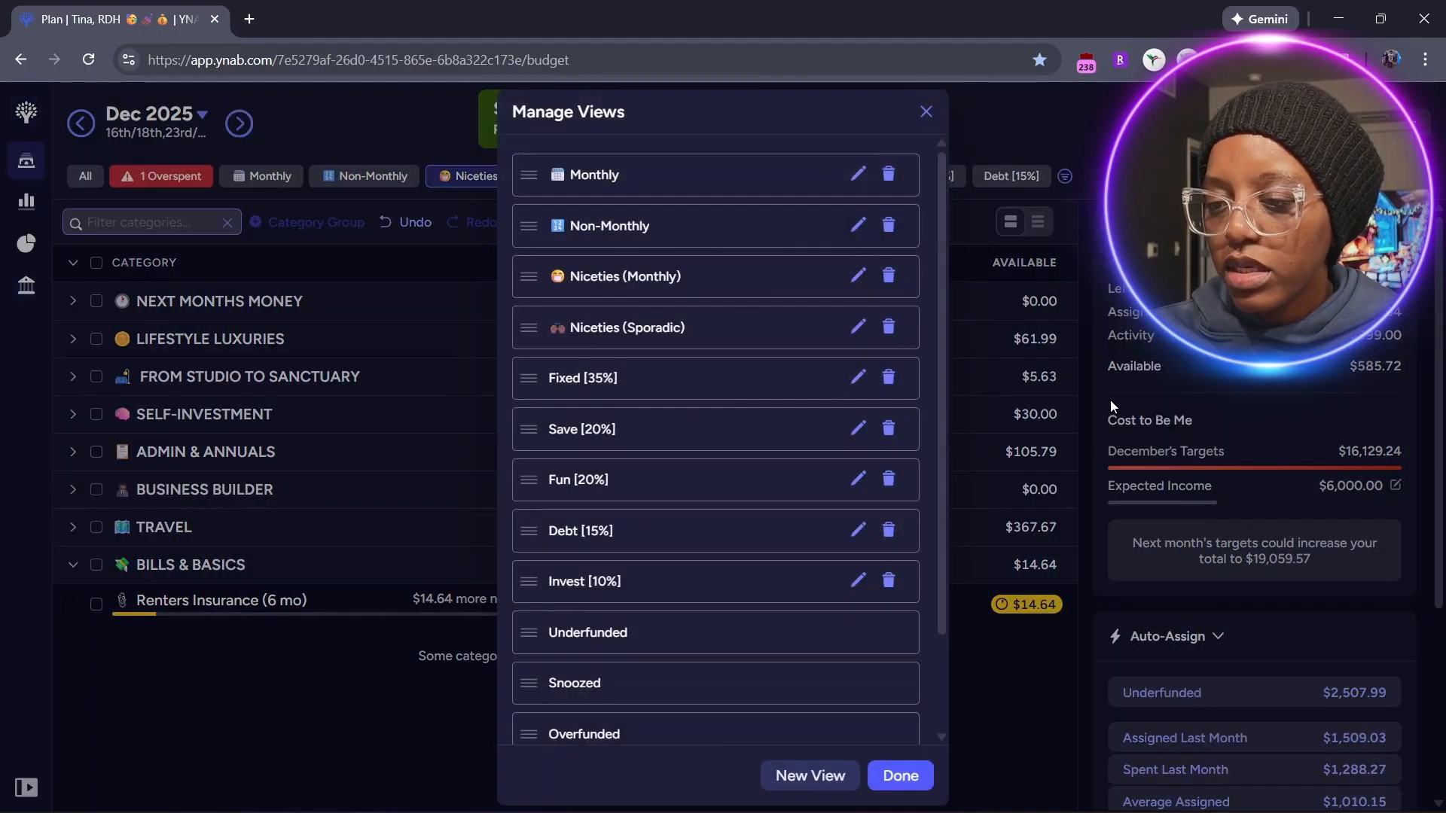
pyautogui.click(857, 480)
pyautogui.scroll(-10, 869, 459)
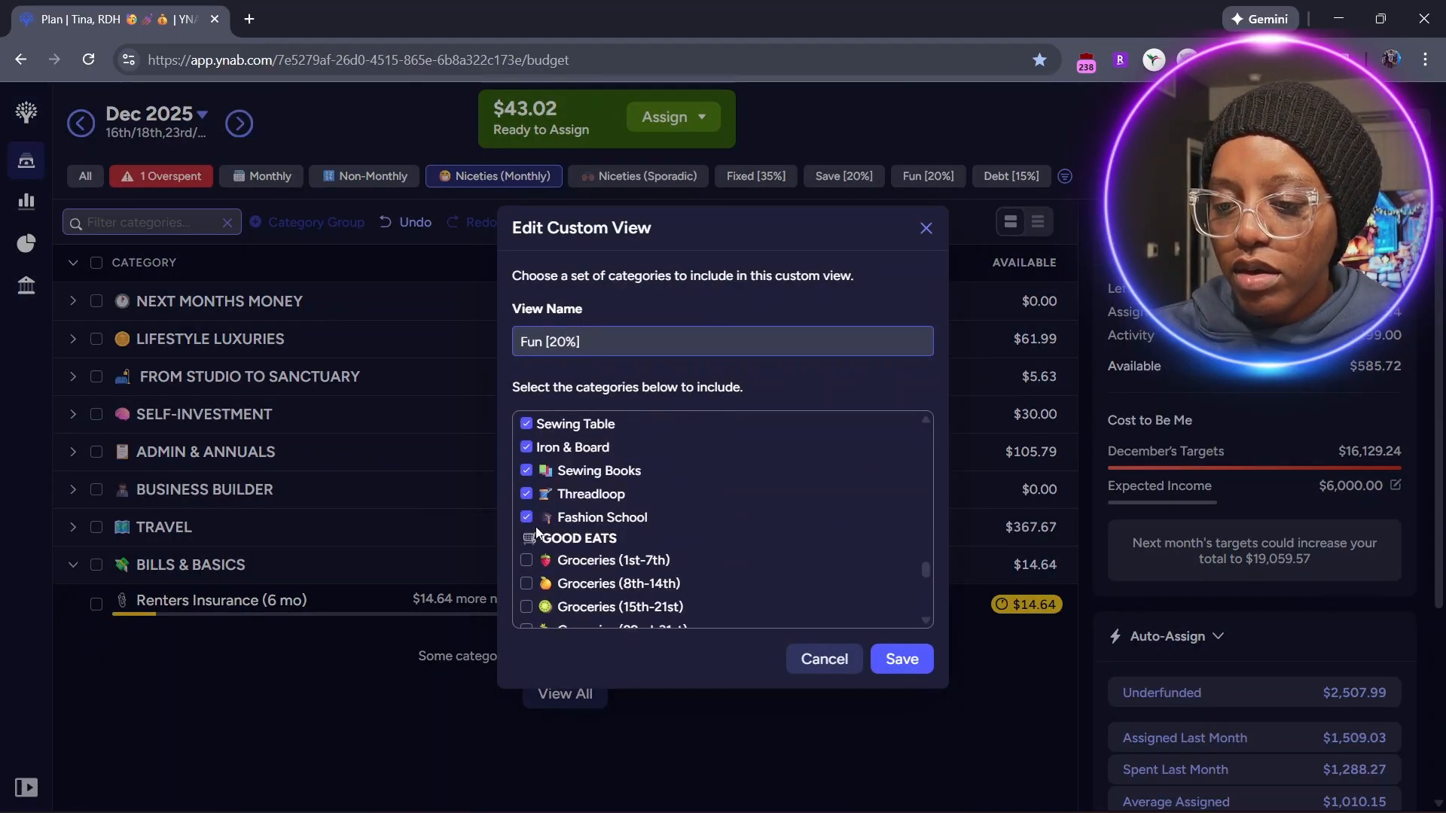
pyautogui.click(836, 652)
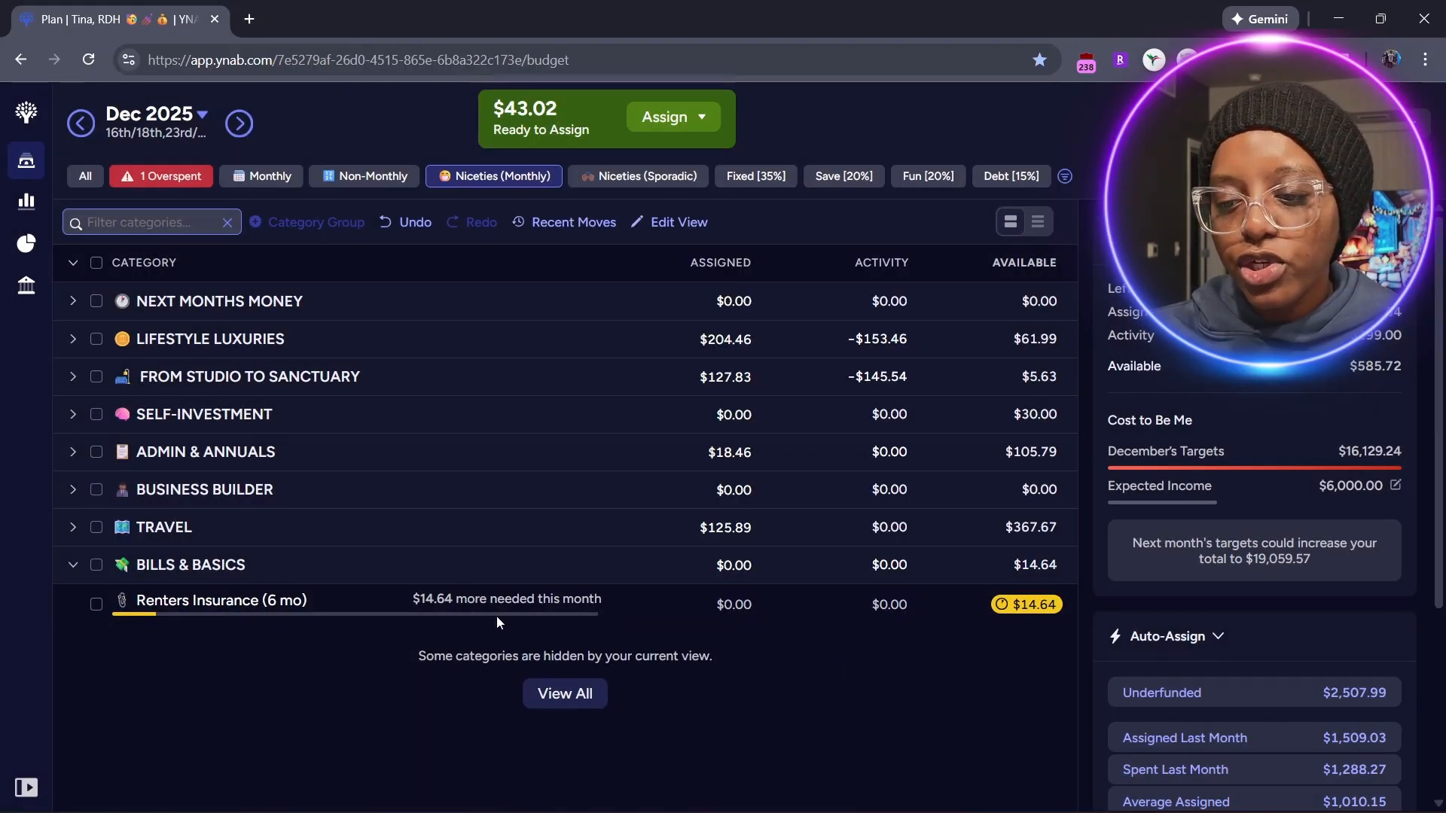
# - Assign the $14.64 needed this month to Renters Insurance (6 mo) in the Bills & Basics group, and deselect the category
pyautogui.click(514, 601)
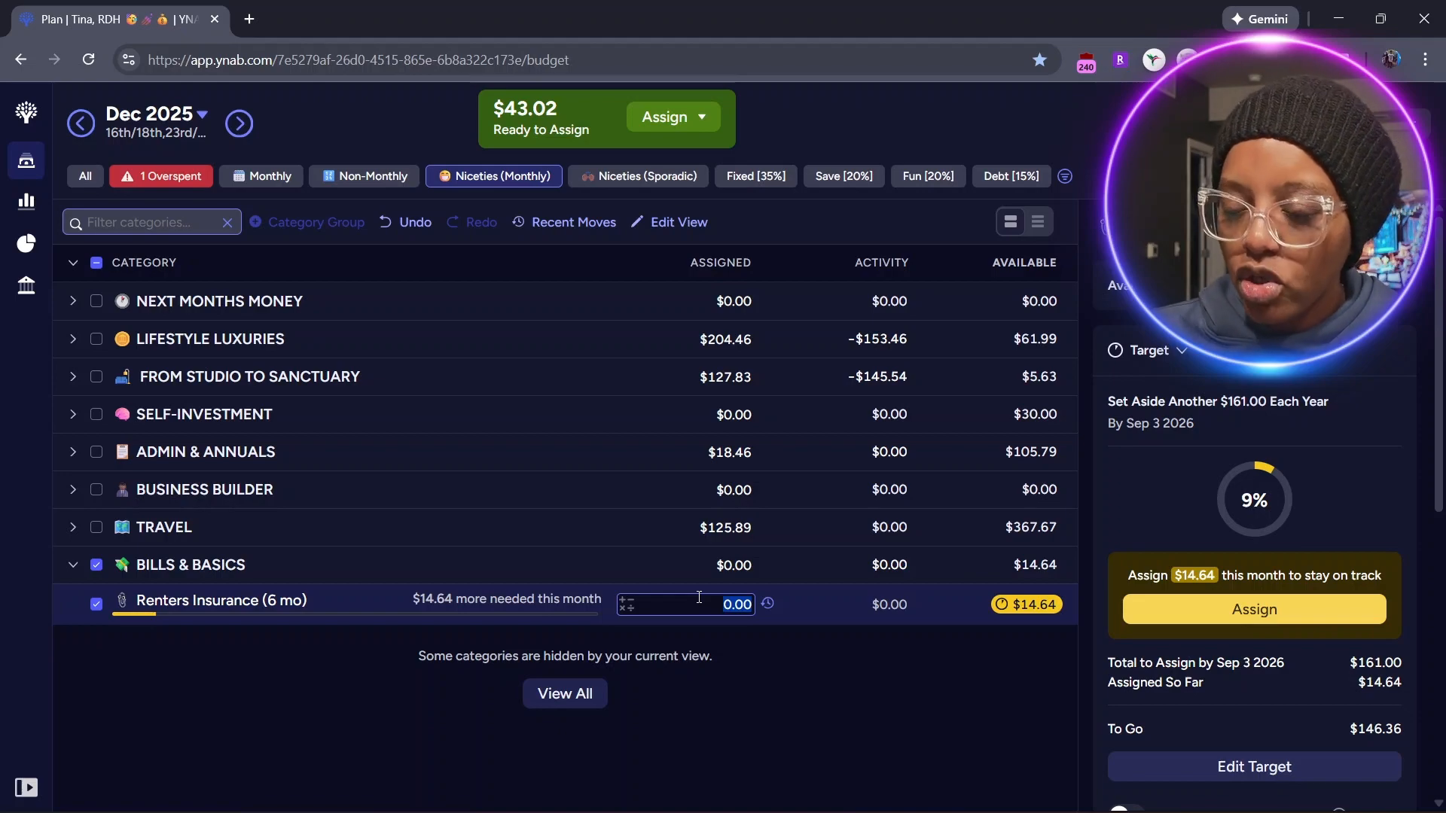
pyautogui.click(1220, 609)
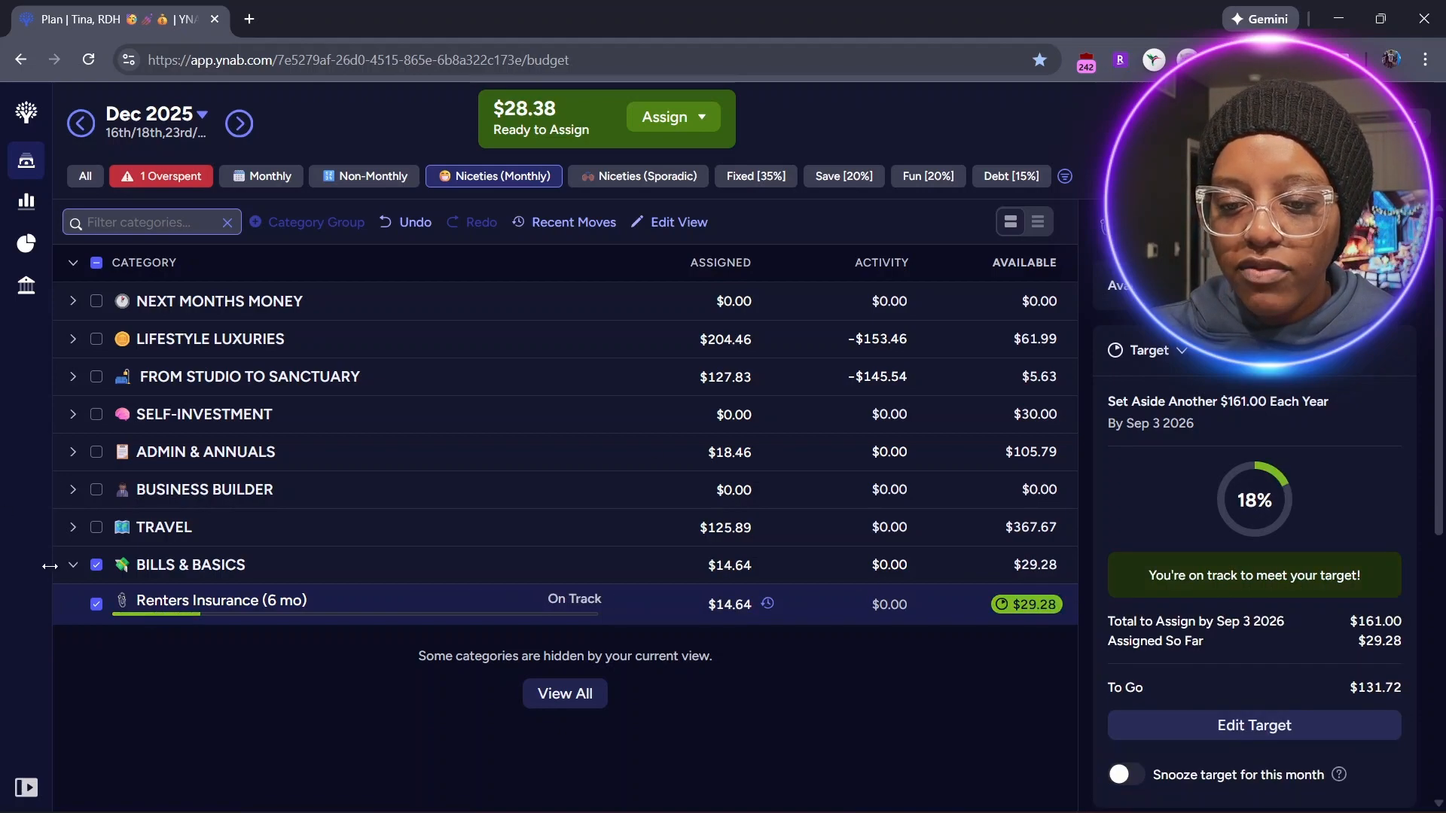
pyautogui.click(93, 566)
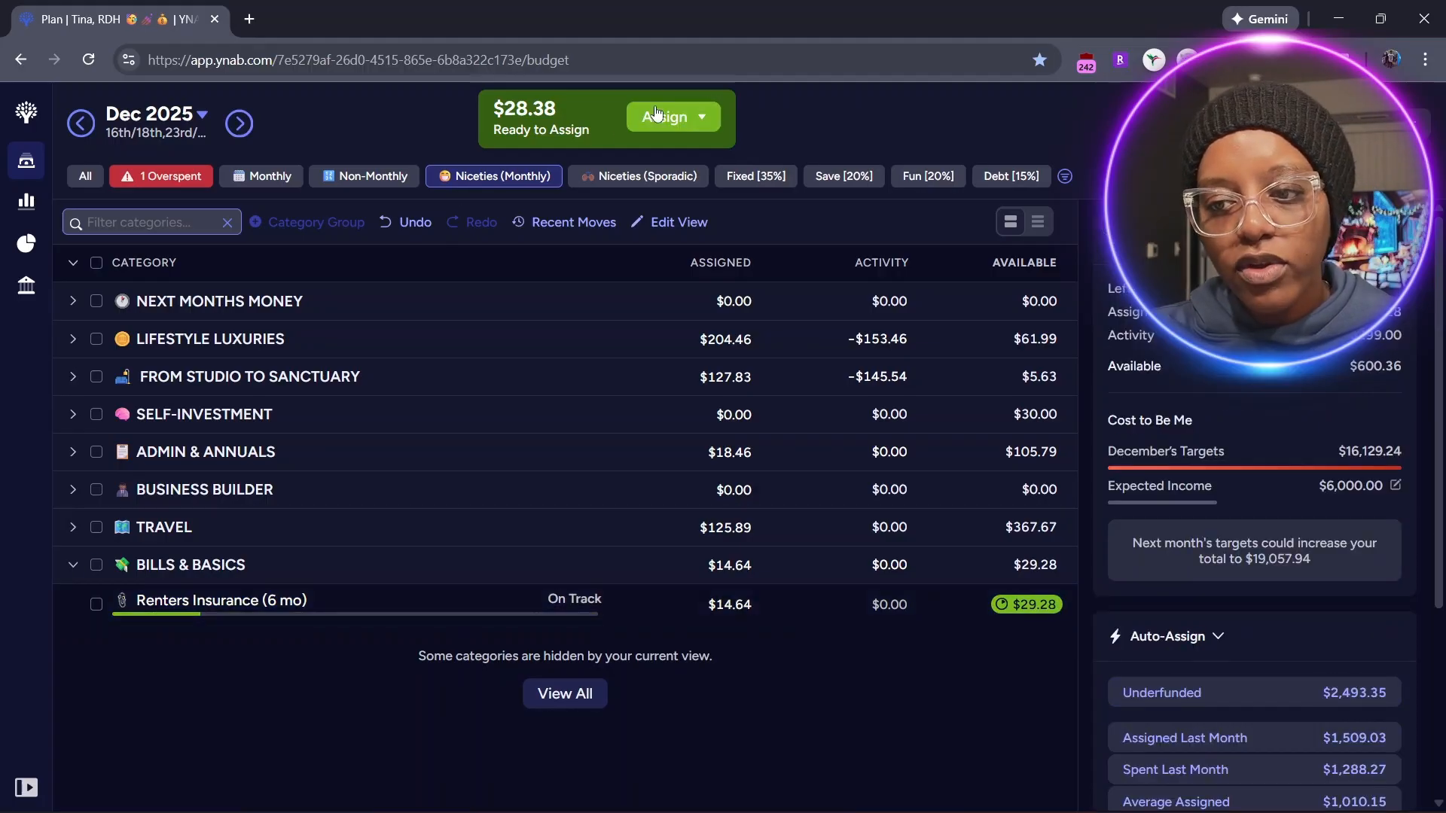
# - Expand all groups in the Niceties (Sporadic) view and check its categories against the Monthly and Non-Monthly views
pyautogui.click(629, 181)
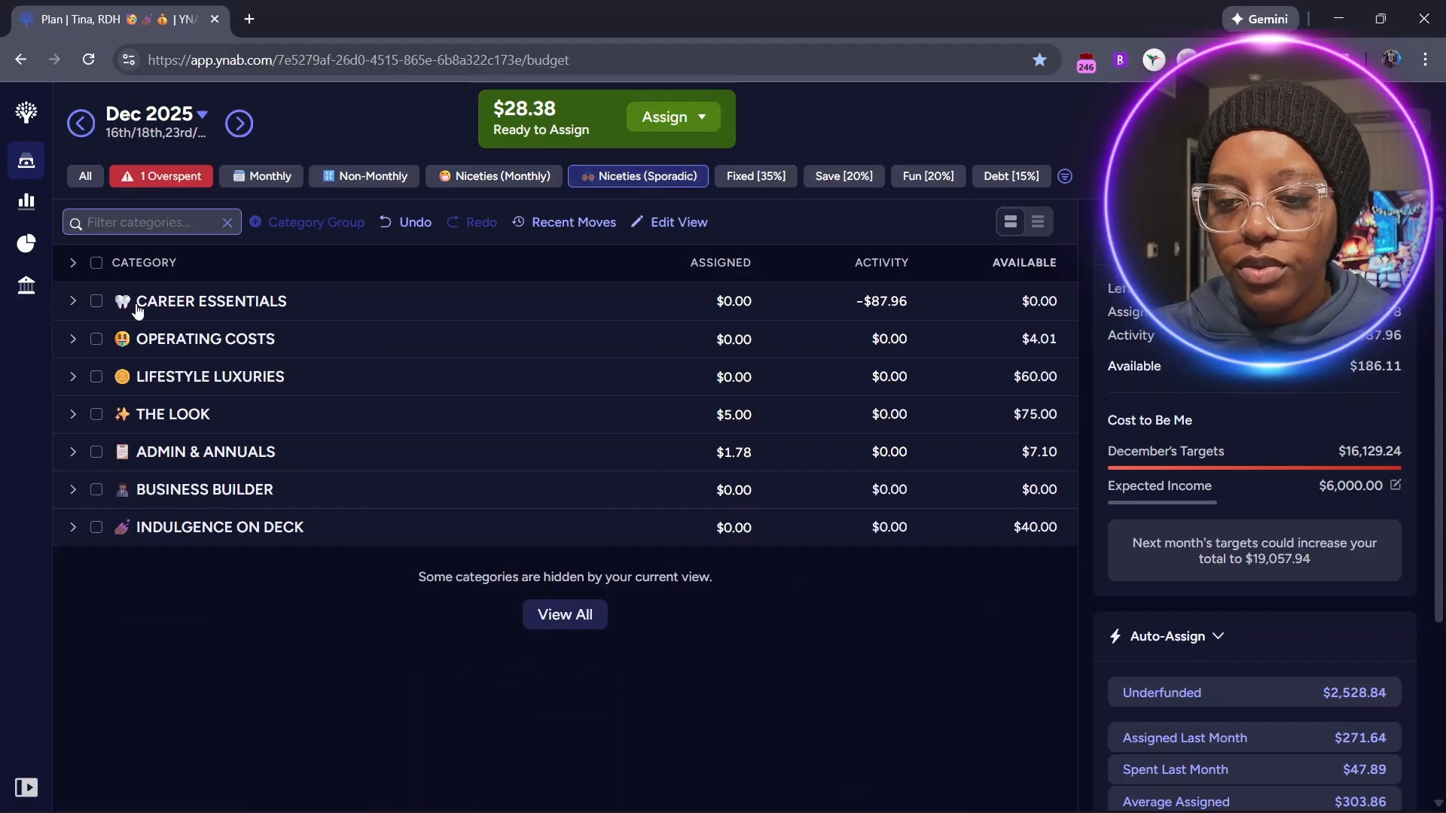
pyautogui.click(75, 264)
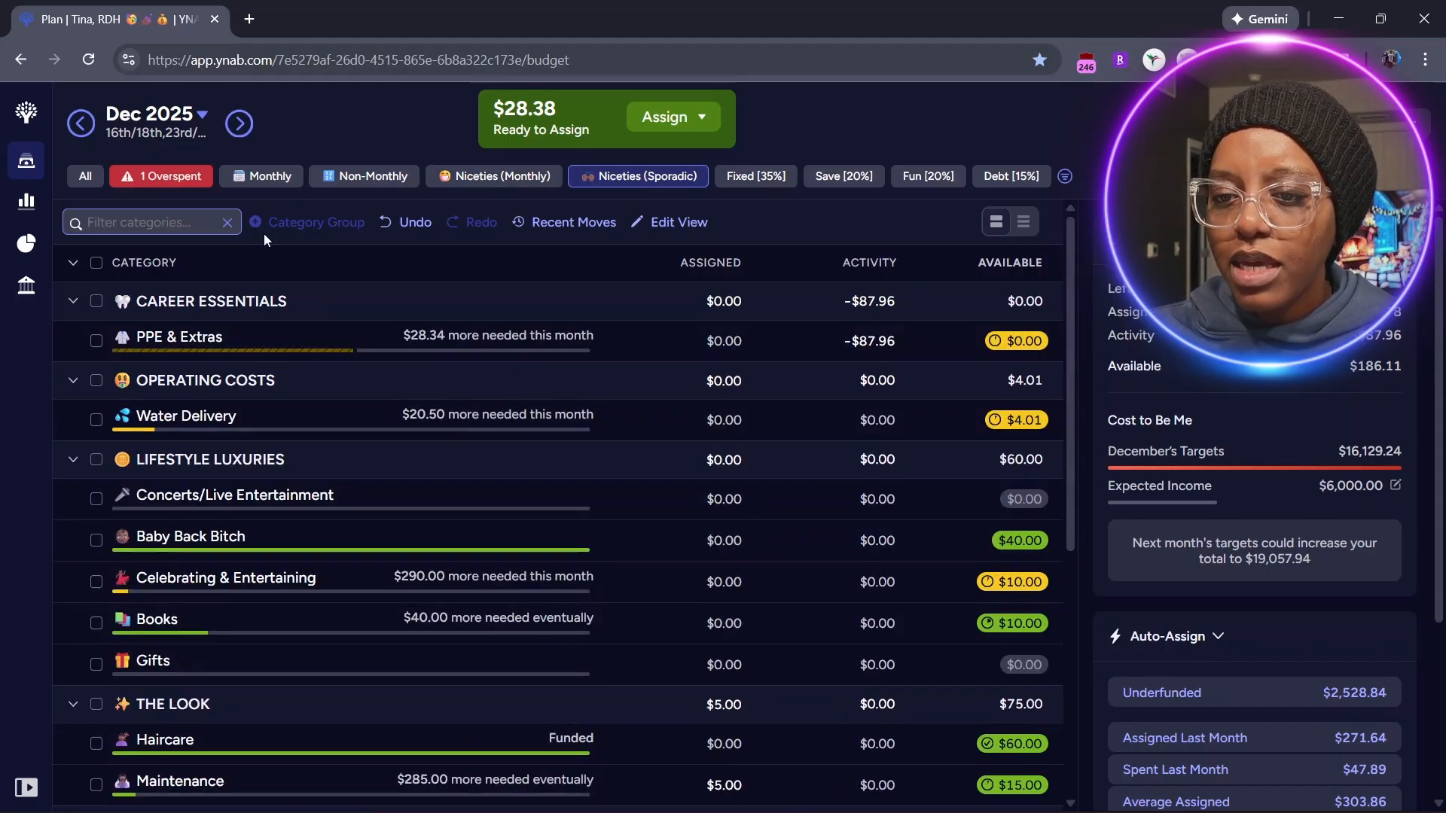
pyautogui.click(268, 176)
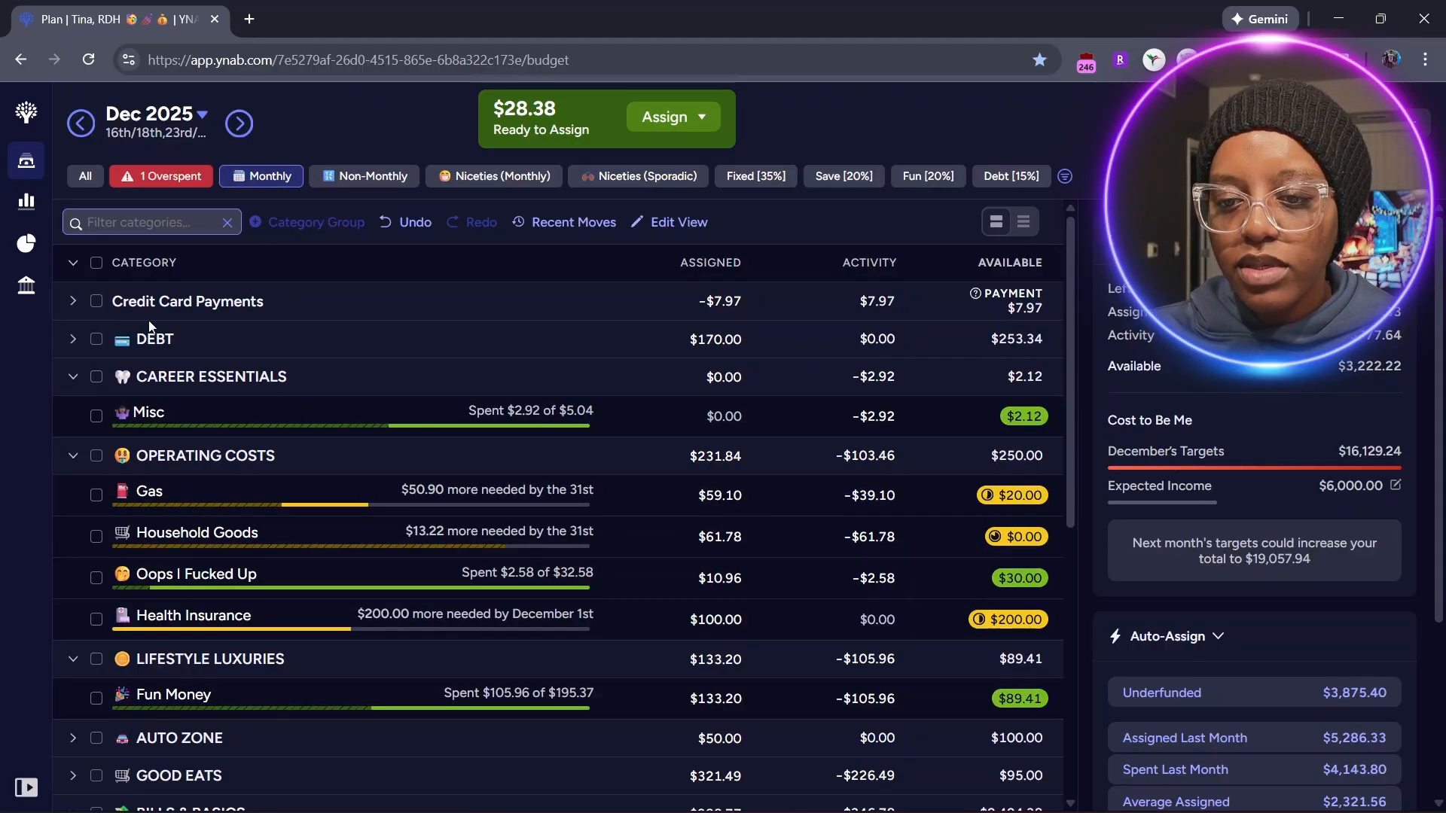
pyautogui.click(324, 179)
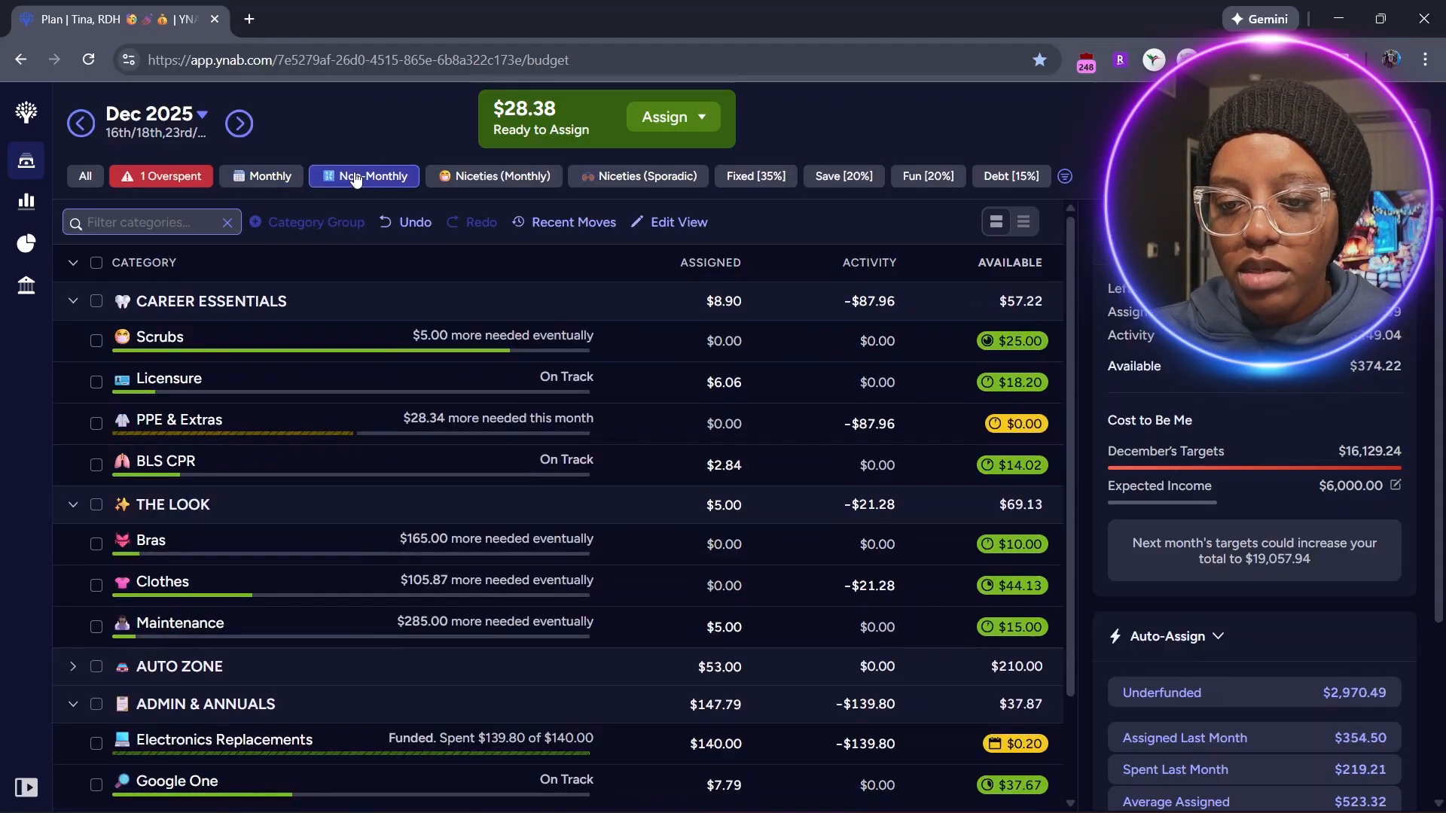
pyautogui.click(622, 179)
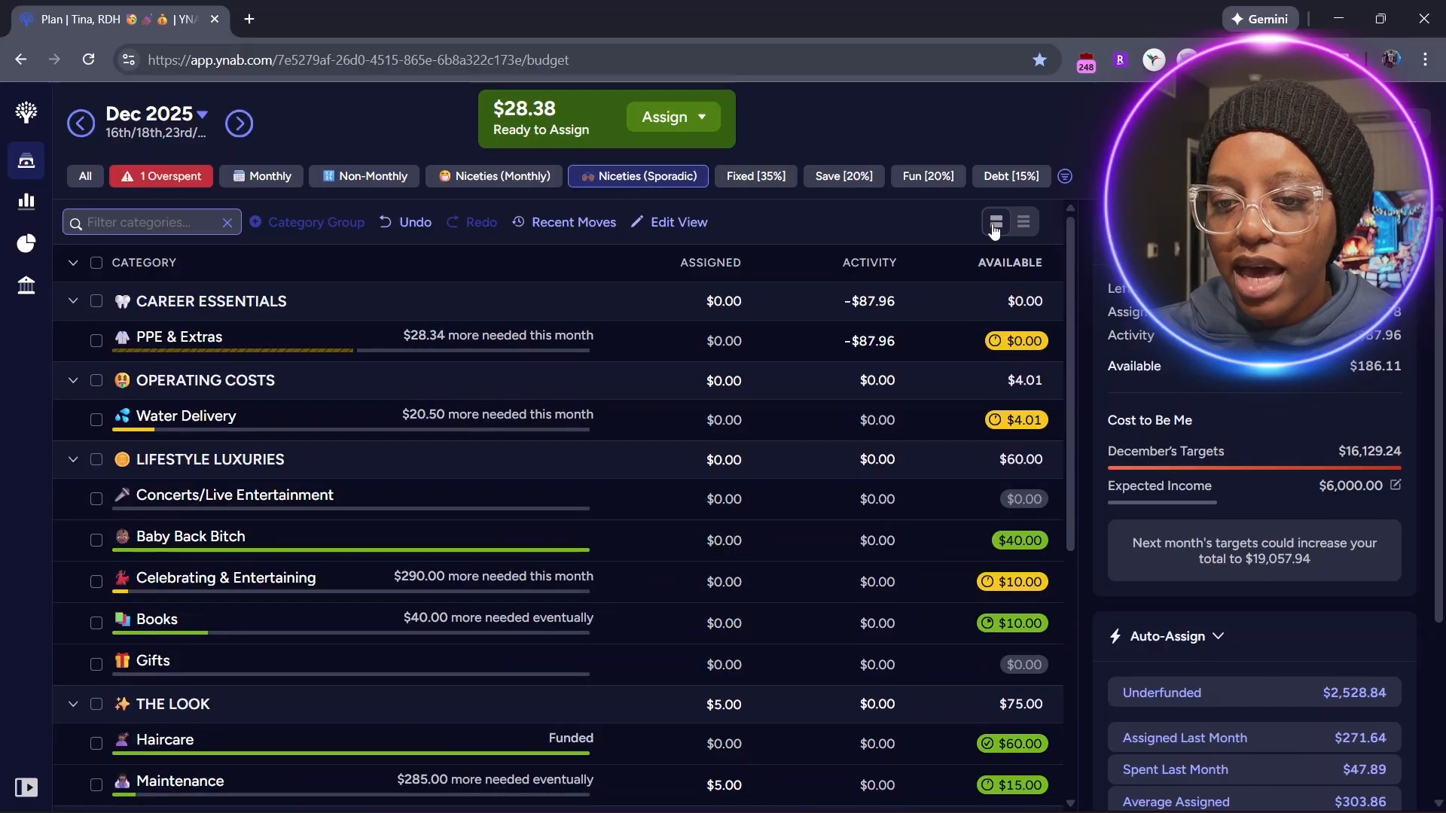
# - Remove the PPE & Extras category from the Niceties (Sporadic) custom view and save the view
pyautogui.click(1066, 176)
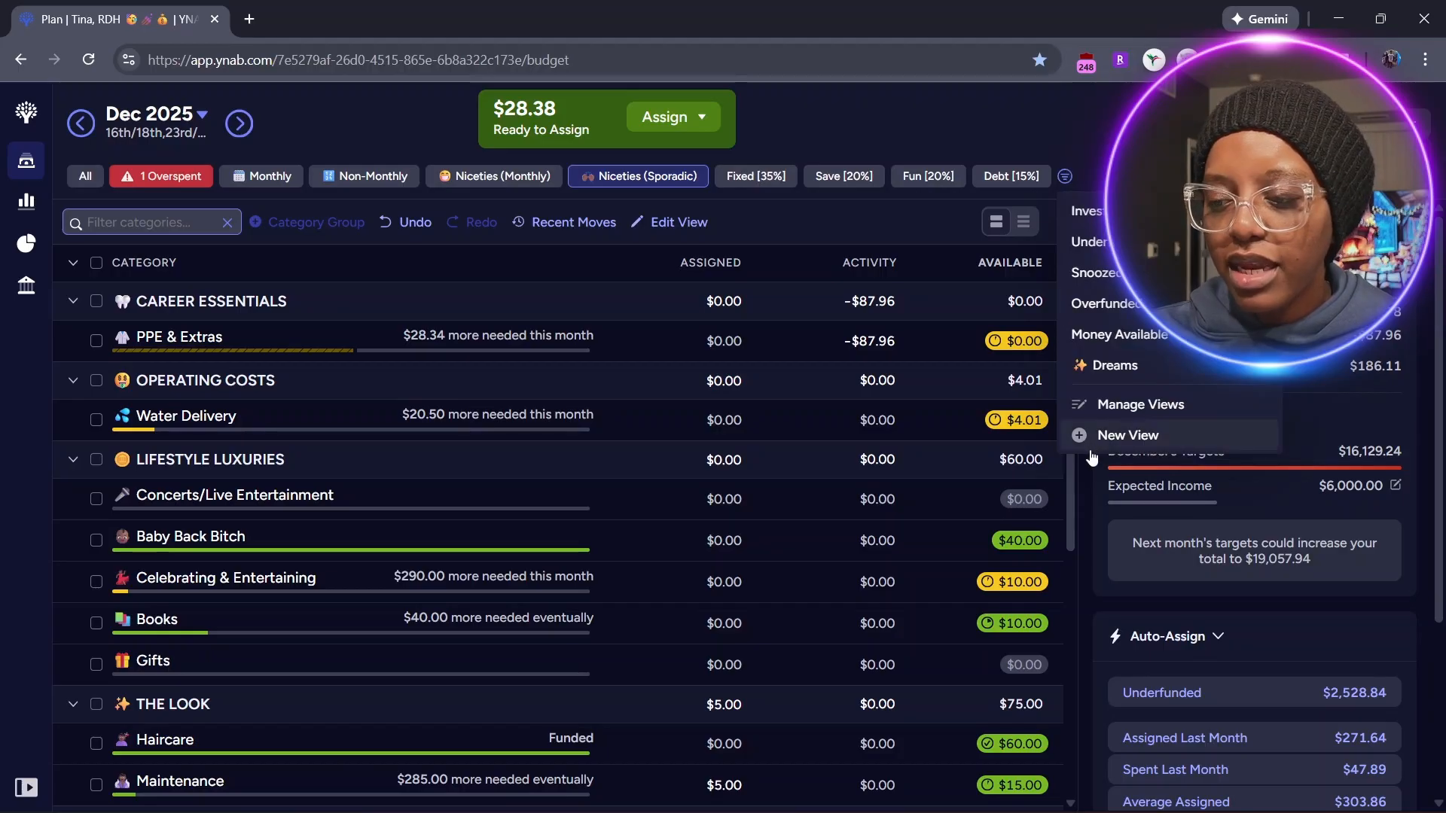
pyautogui.click(1114, 407)
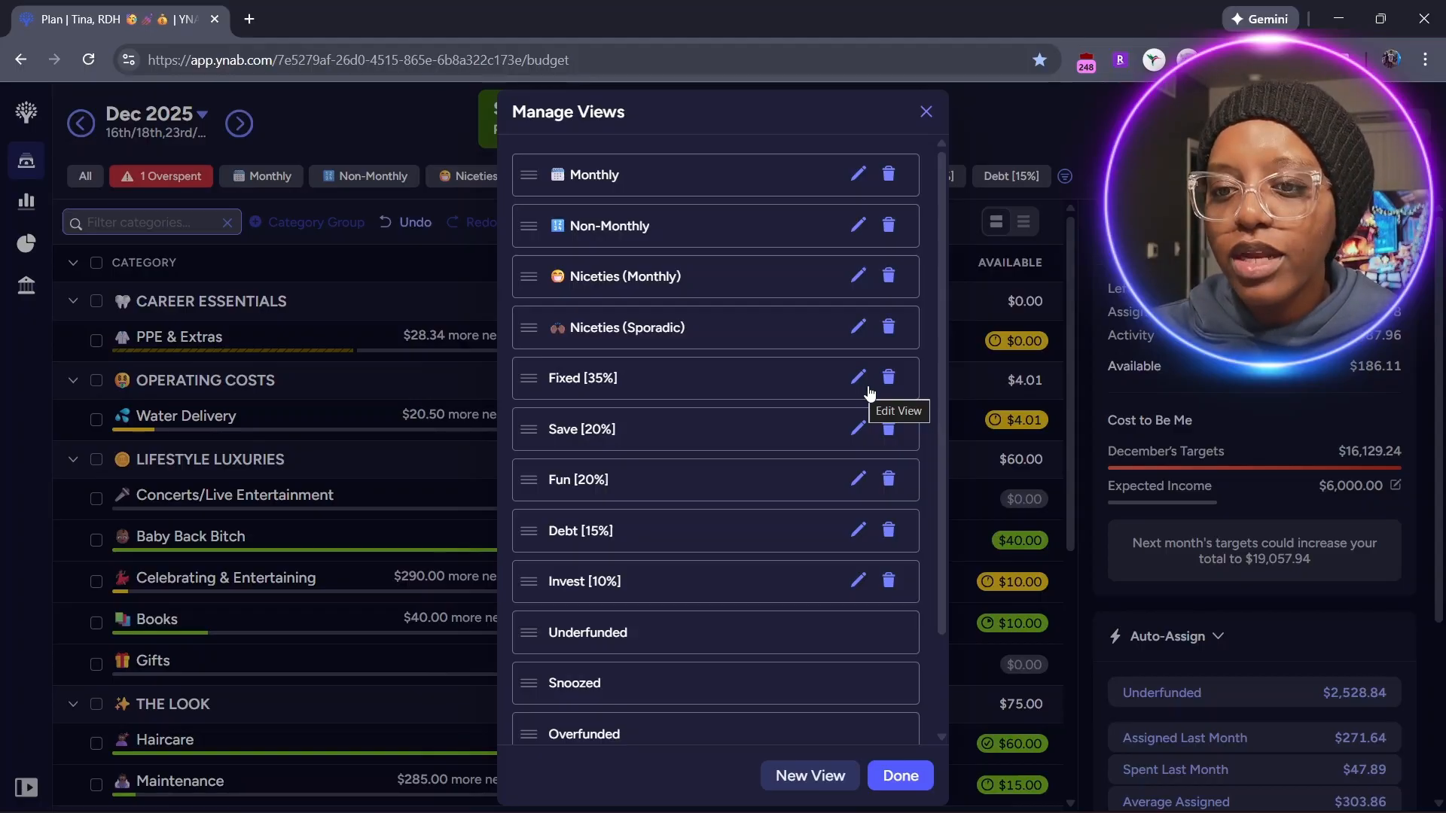
pyautogui.click(862, 325)
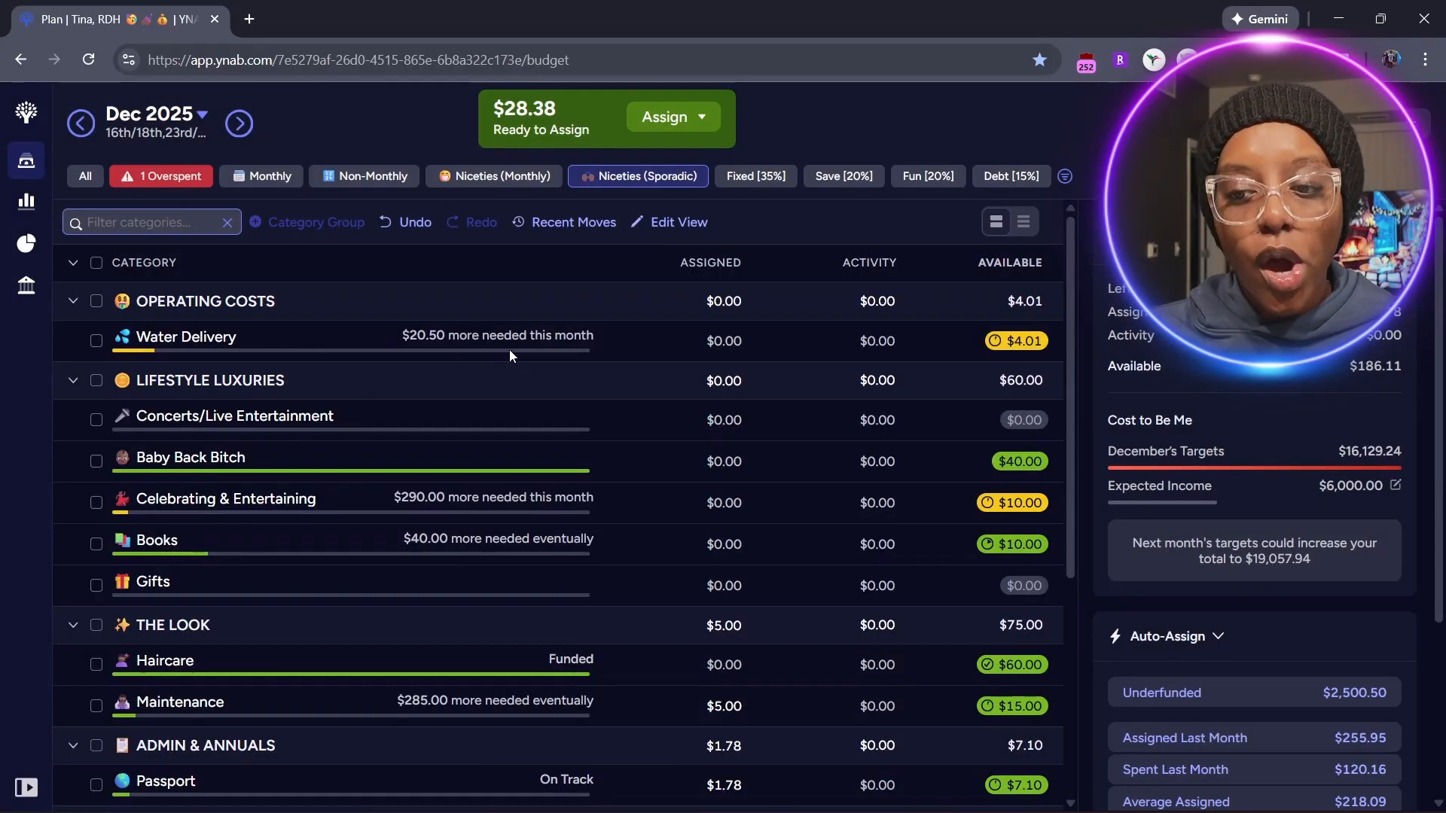
# - Assign $8.38 to the Water Delivery category, deselect it, and collapse the Operating Costs group
pyautogui.click(681, 342)
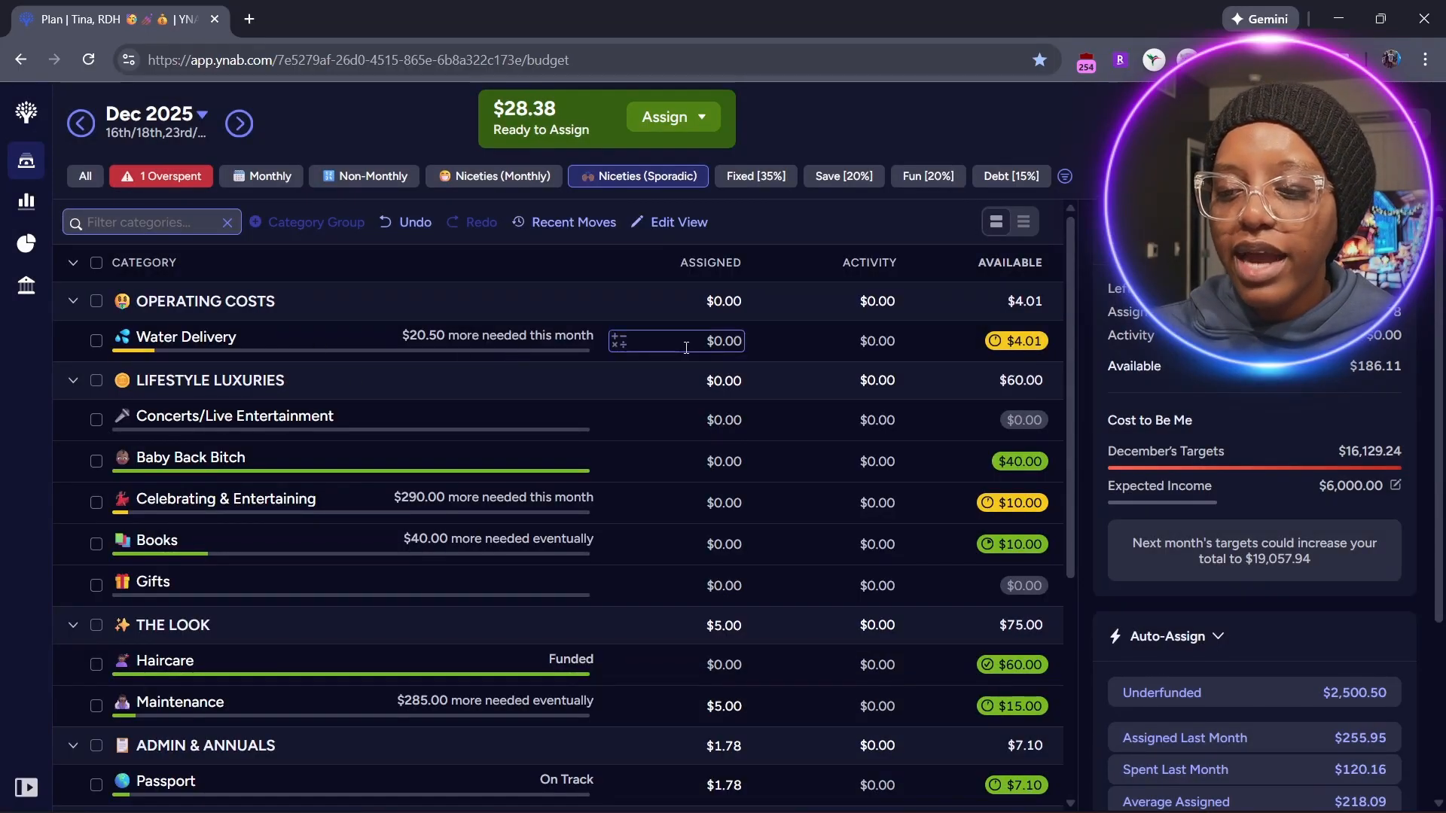
pyautogui.click(725, 342)
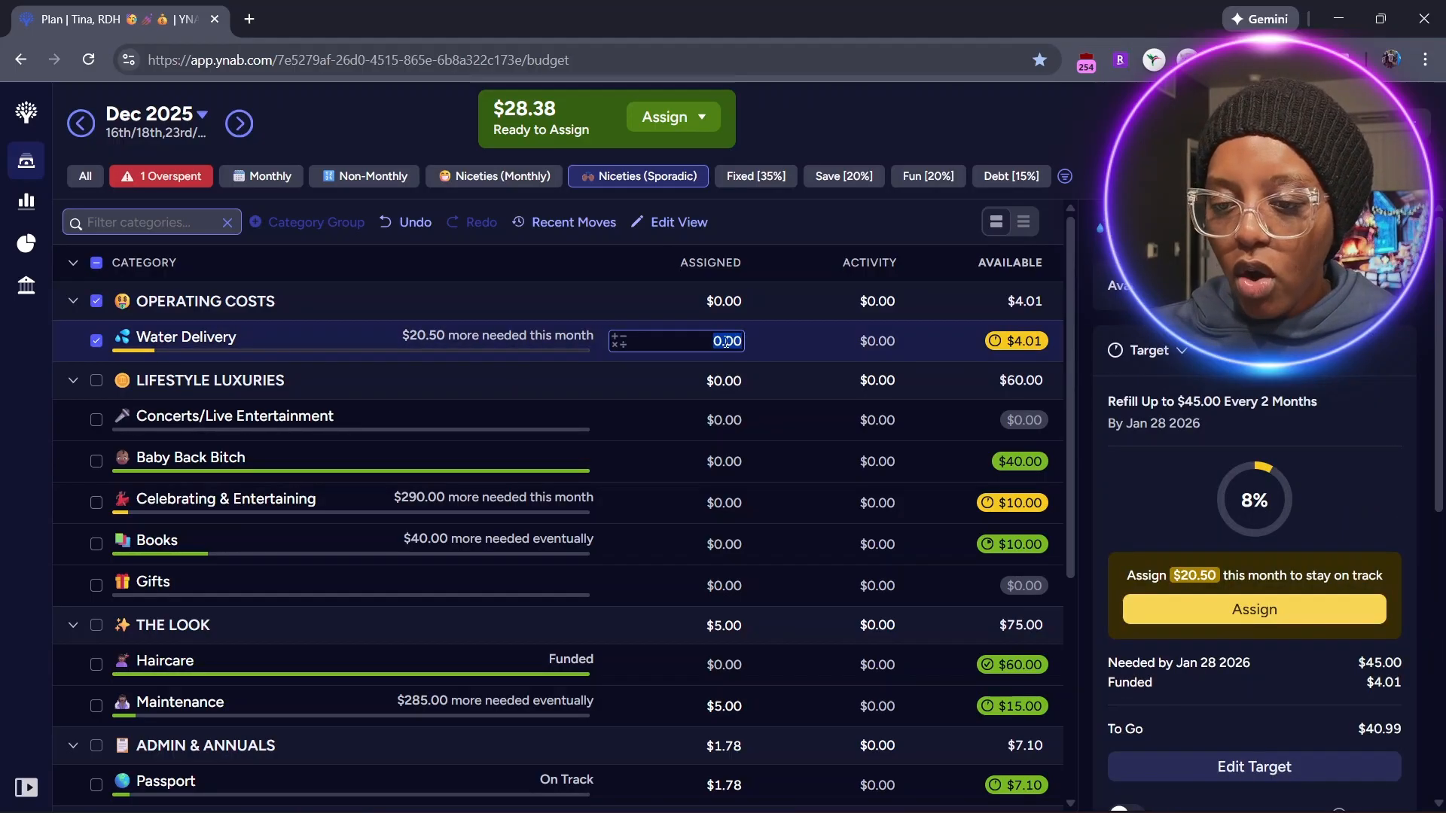
pyautogui.write('10')
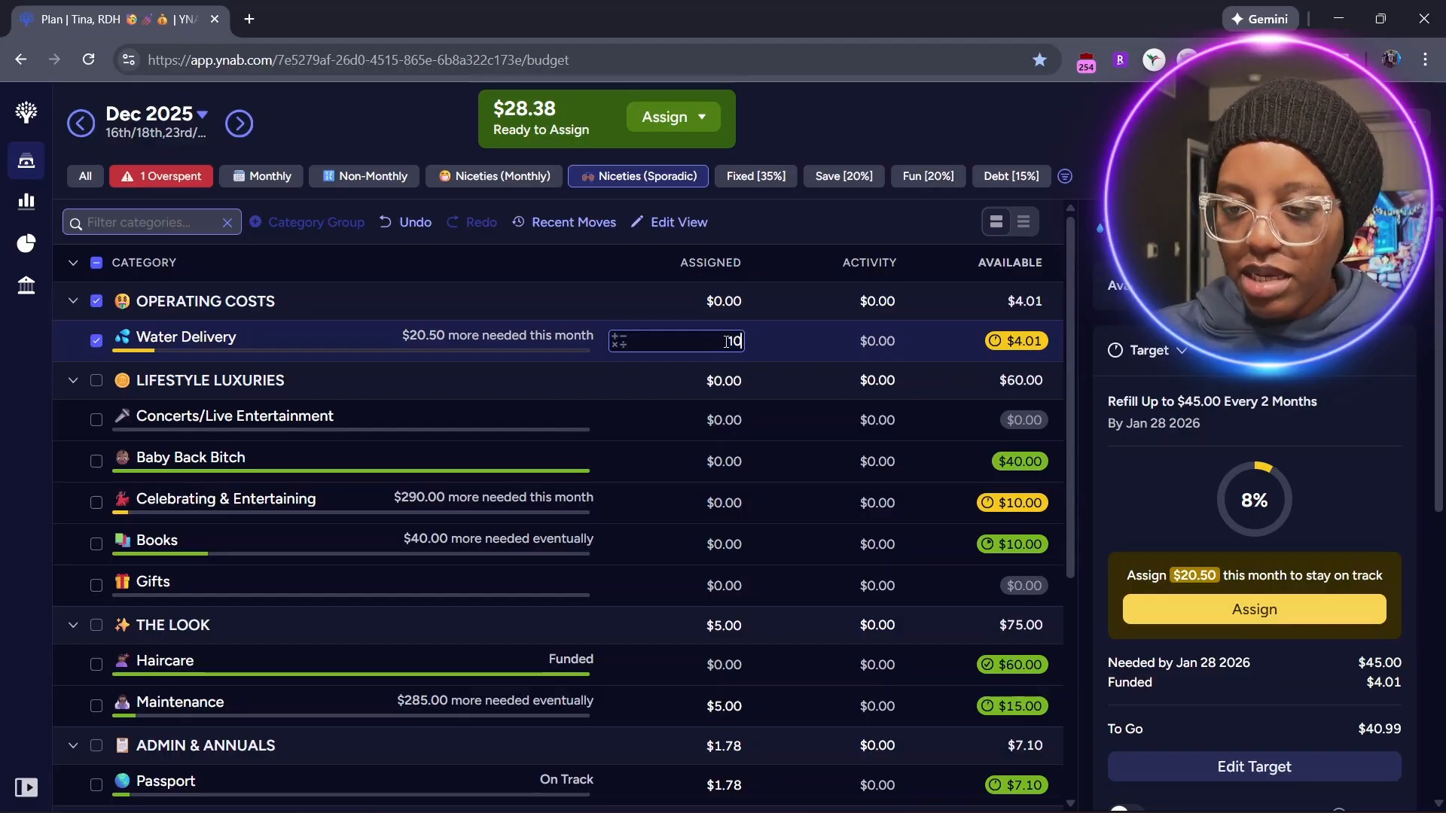
pyautogui.press('BackSpace')
pyautogui.press('BackSpace')
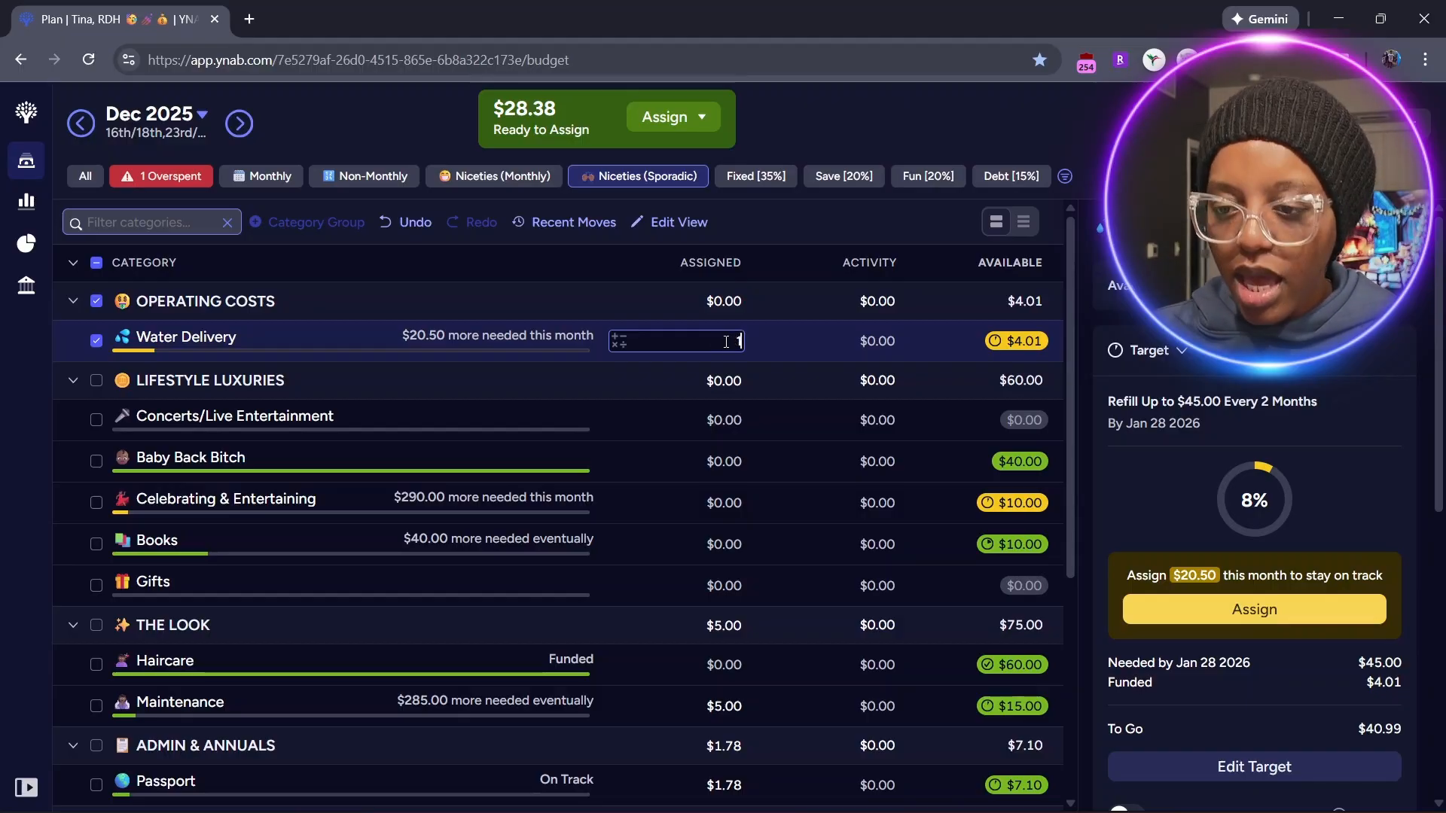
pyautogui.write('8.38')
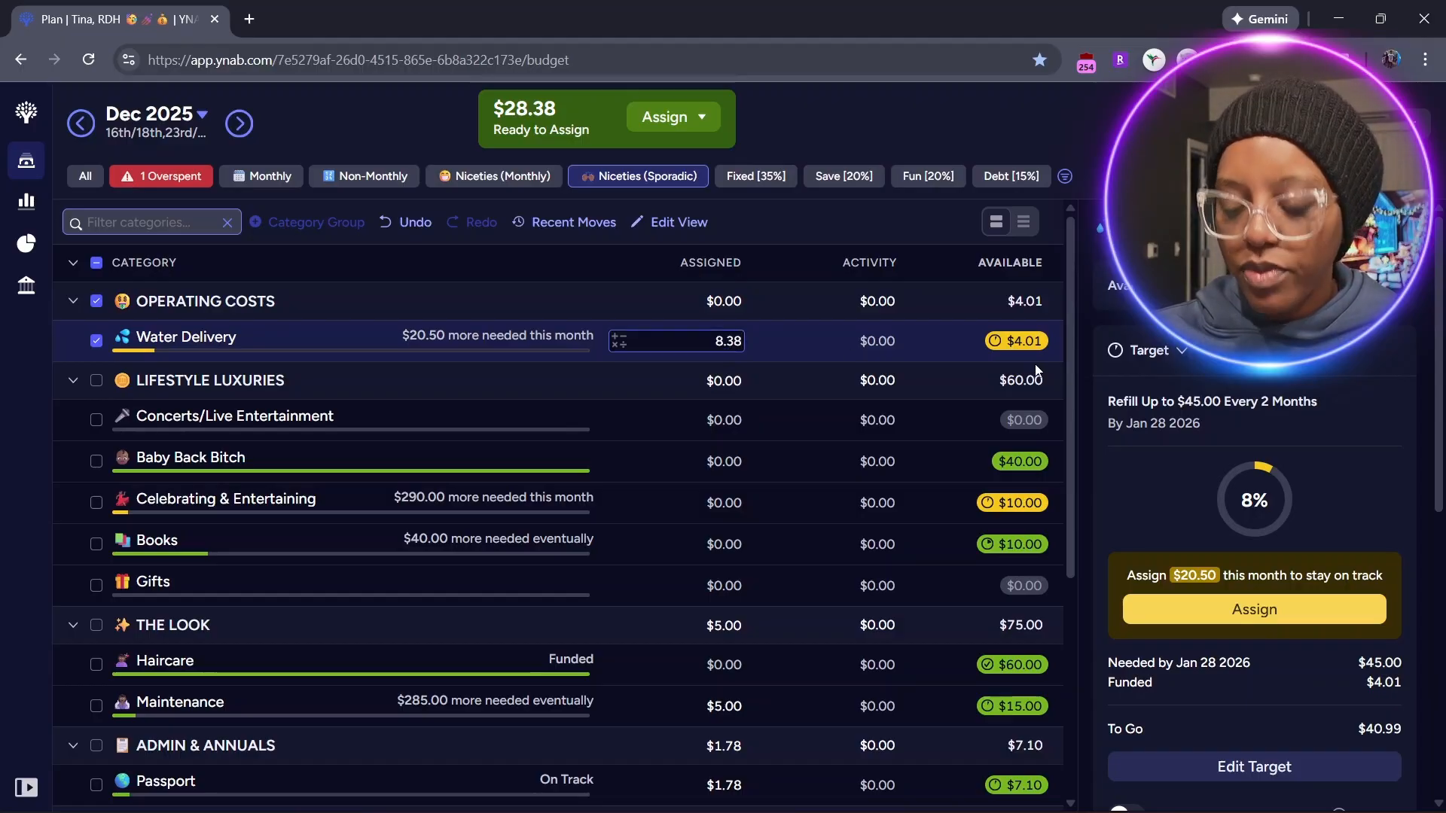
pyautogui.press('Return')
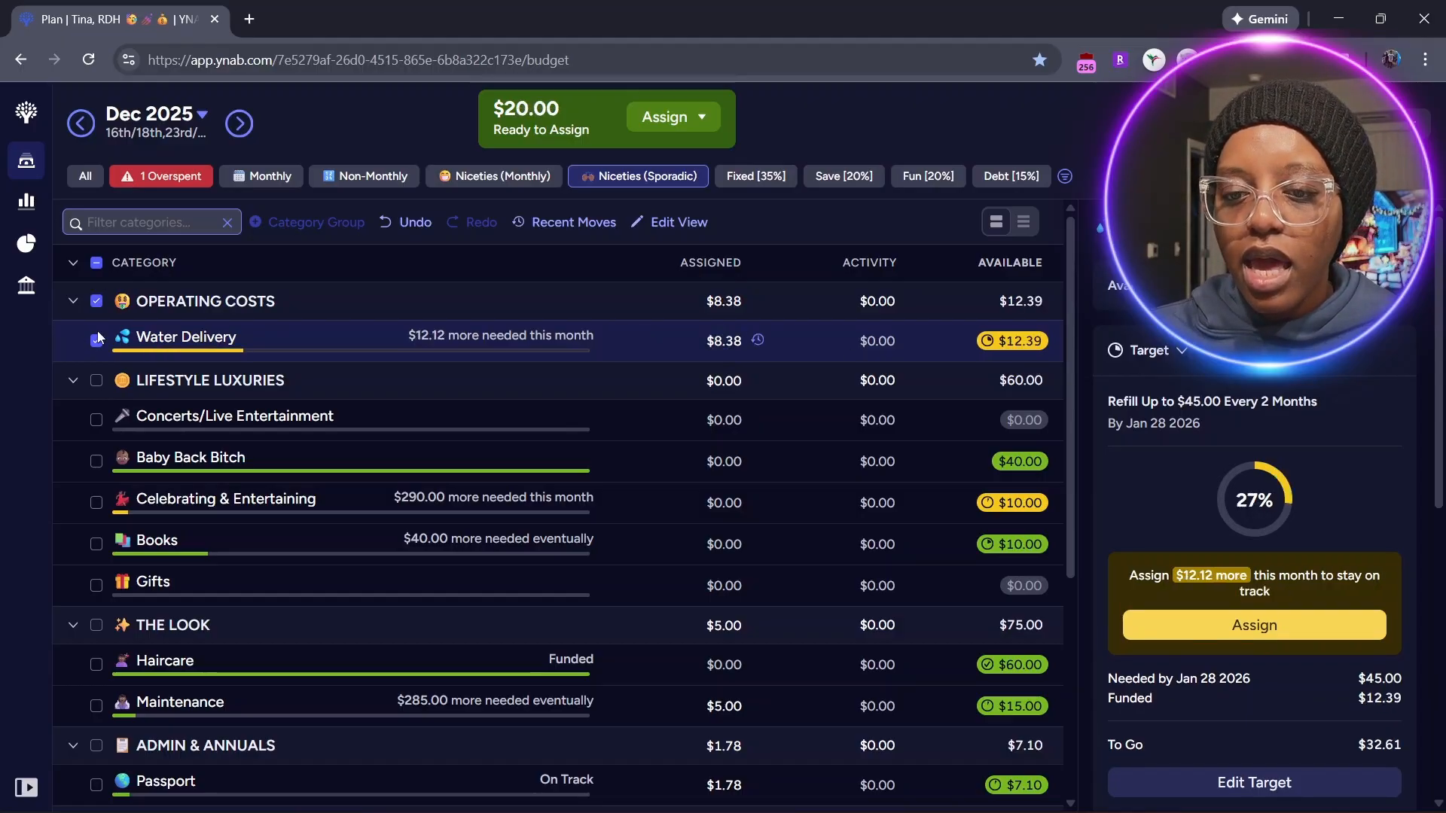
pyautogui.click(97, 339)
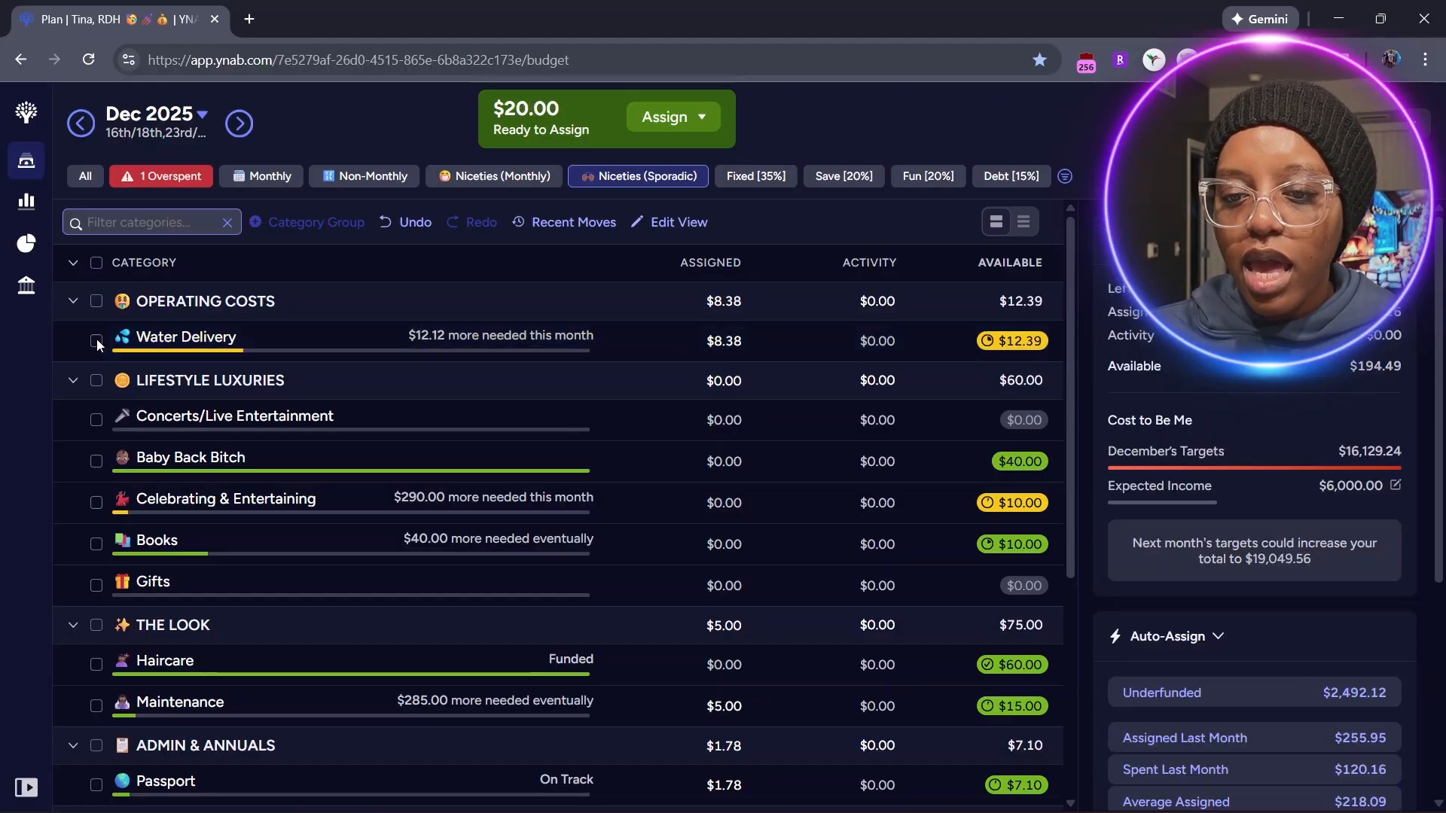
pyautogui.click(80, 304)
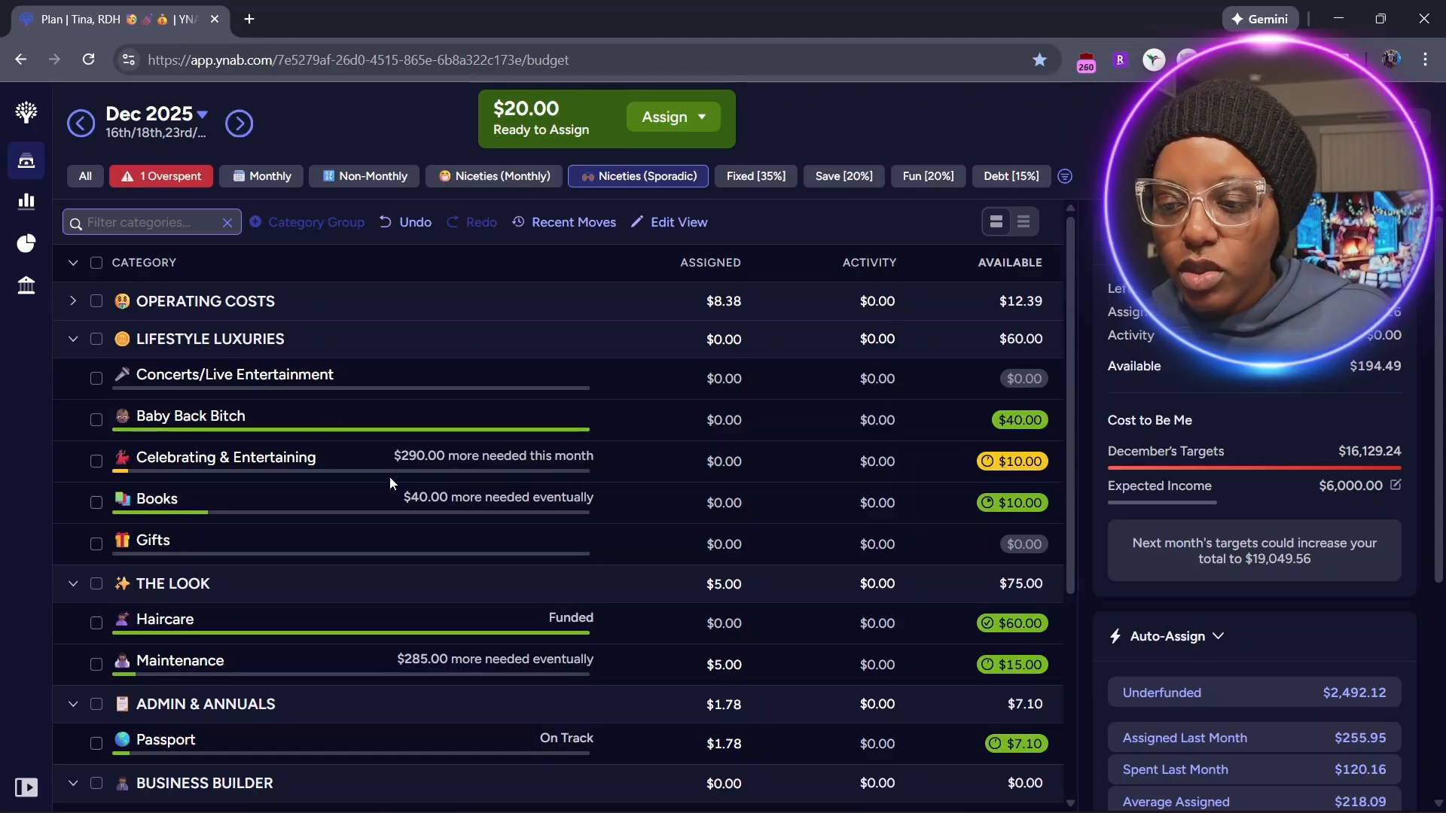
# - Leave the Gifts category without an assignment and collapse the Lifestyle Luxuries group
pyautogui.click(736, 547)
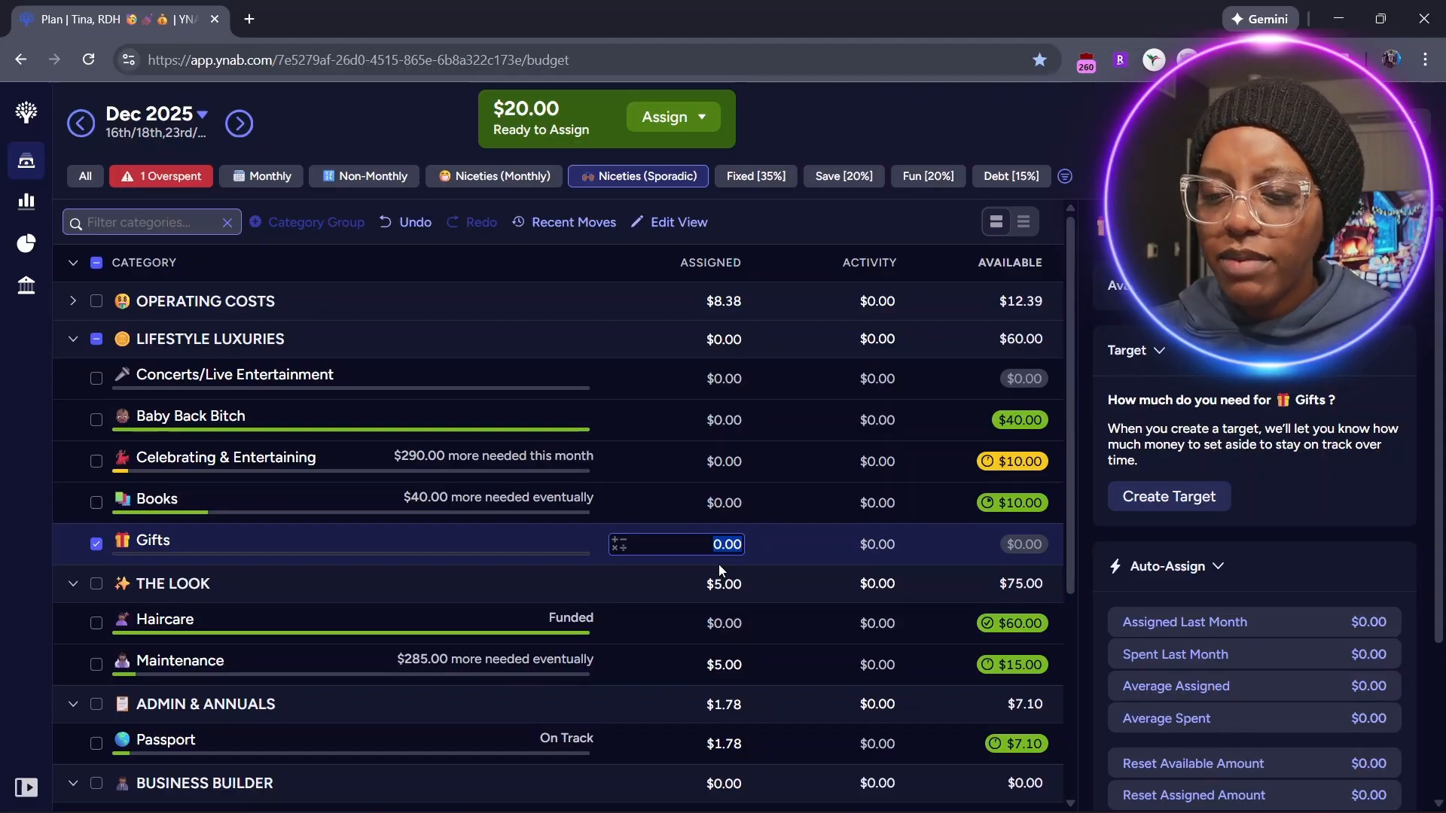
pyautogui.click(88, 547)
pyautogui.click(74, 342)
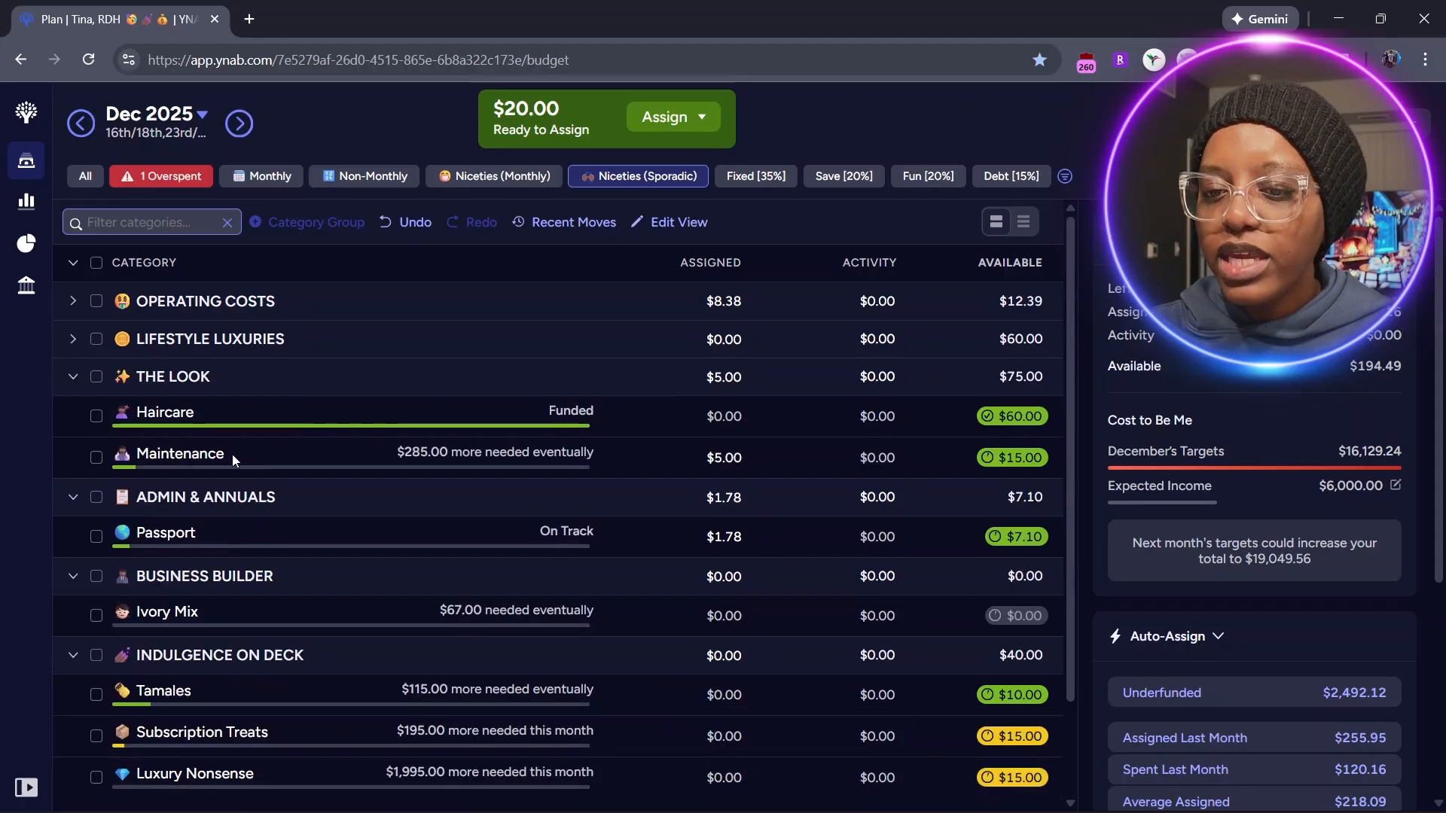
# - Check whether the Non-Monthly view also includes the Maintenance category, and return to the Niceties (Sporadic) view
pyautogui.click(270, 453)
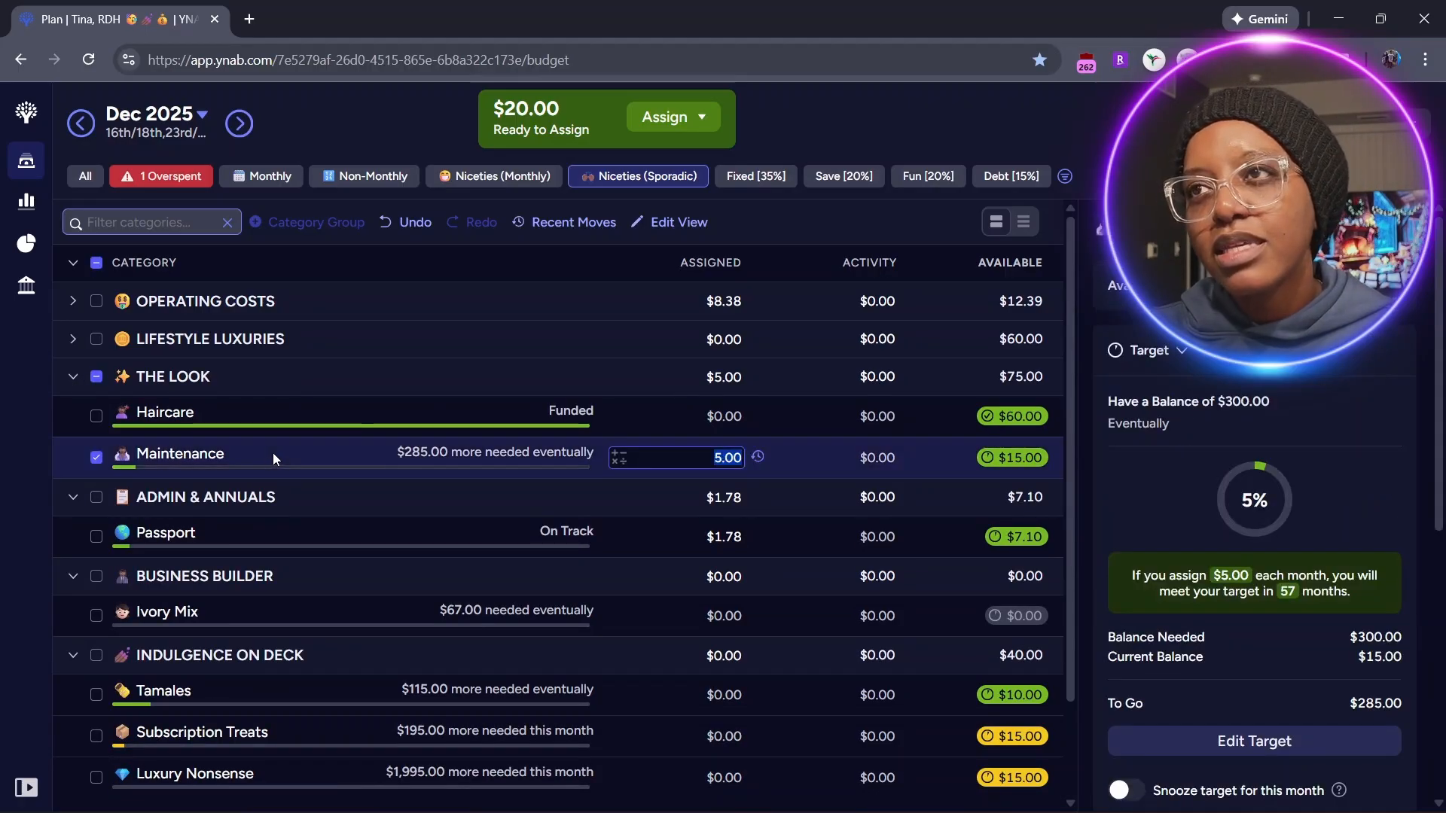
pyautogui.click(396, 178)
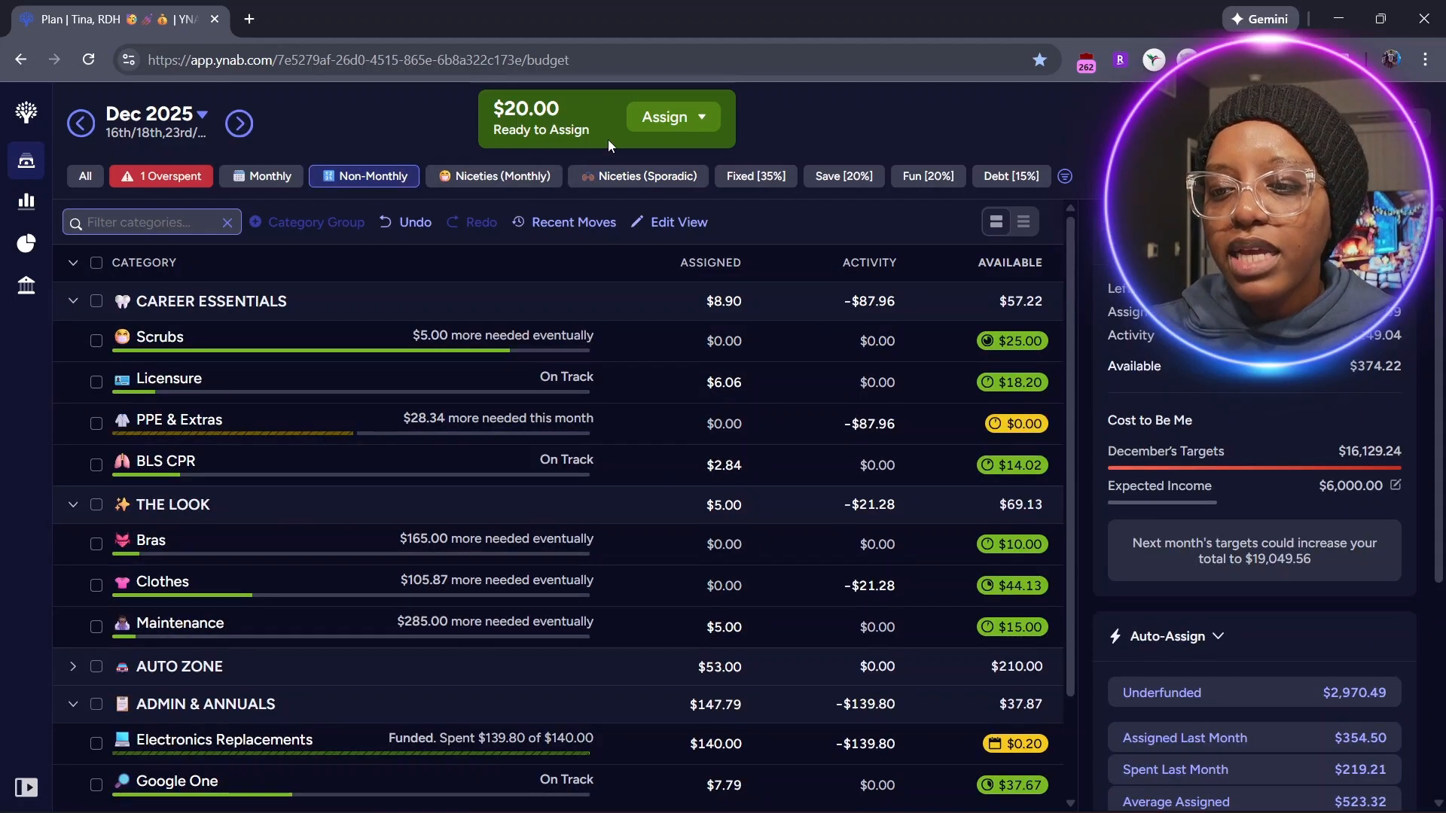
pyautogui.click(636, 177)
# - Remove the Maintenance category of The Look group from the Niceties (Sporadic) custom view and save the view
pyautogui.click(1069, 177)
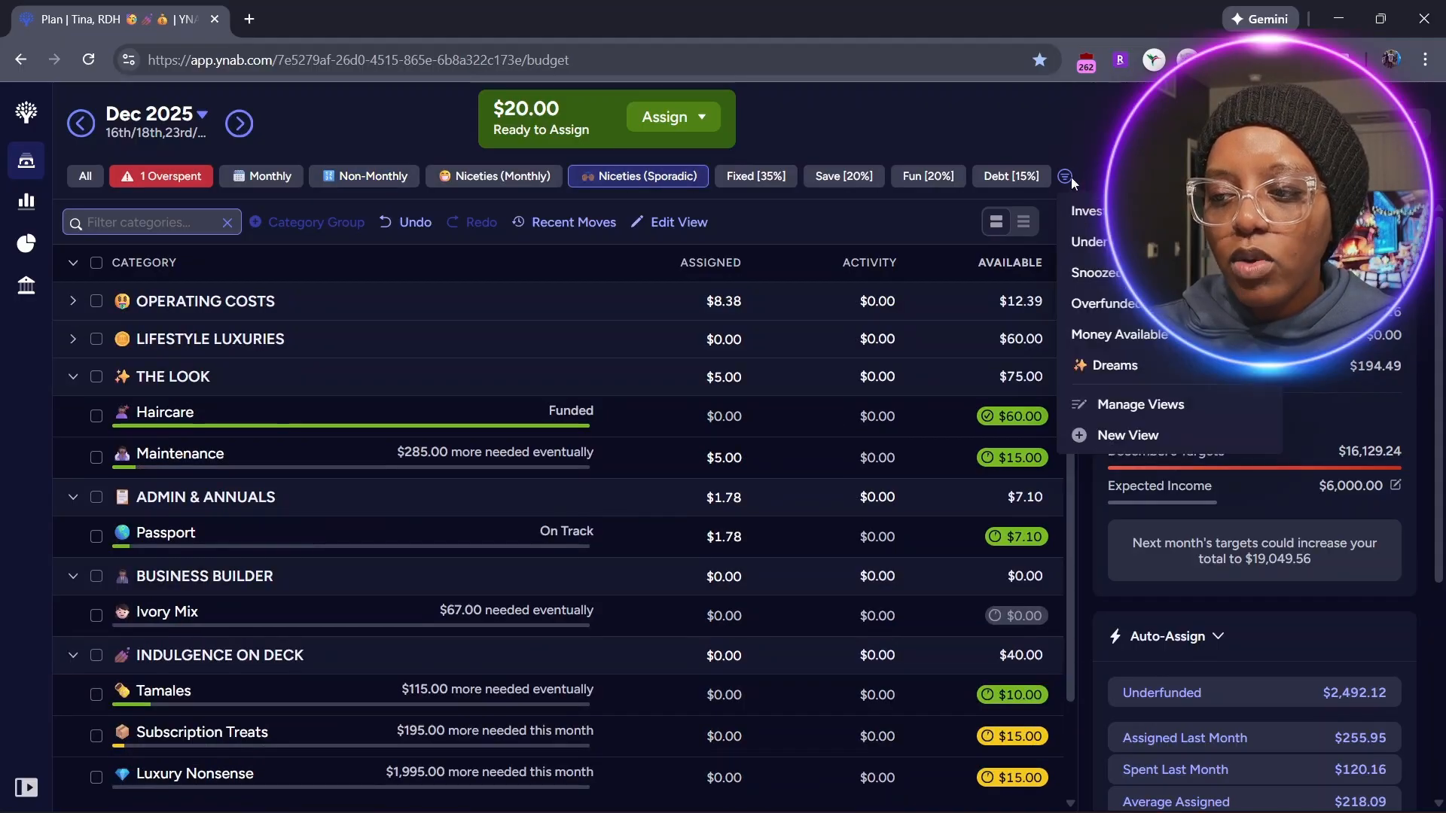
pyautogui.click(1153, 414)
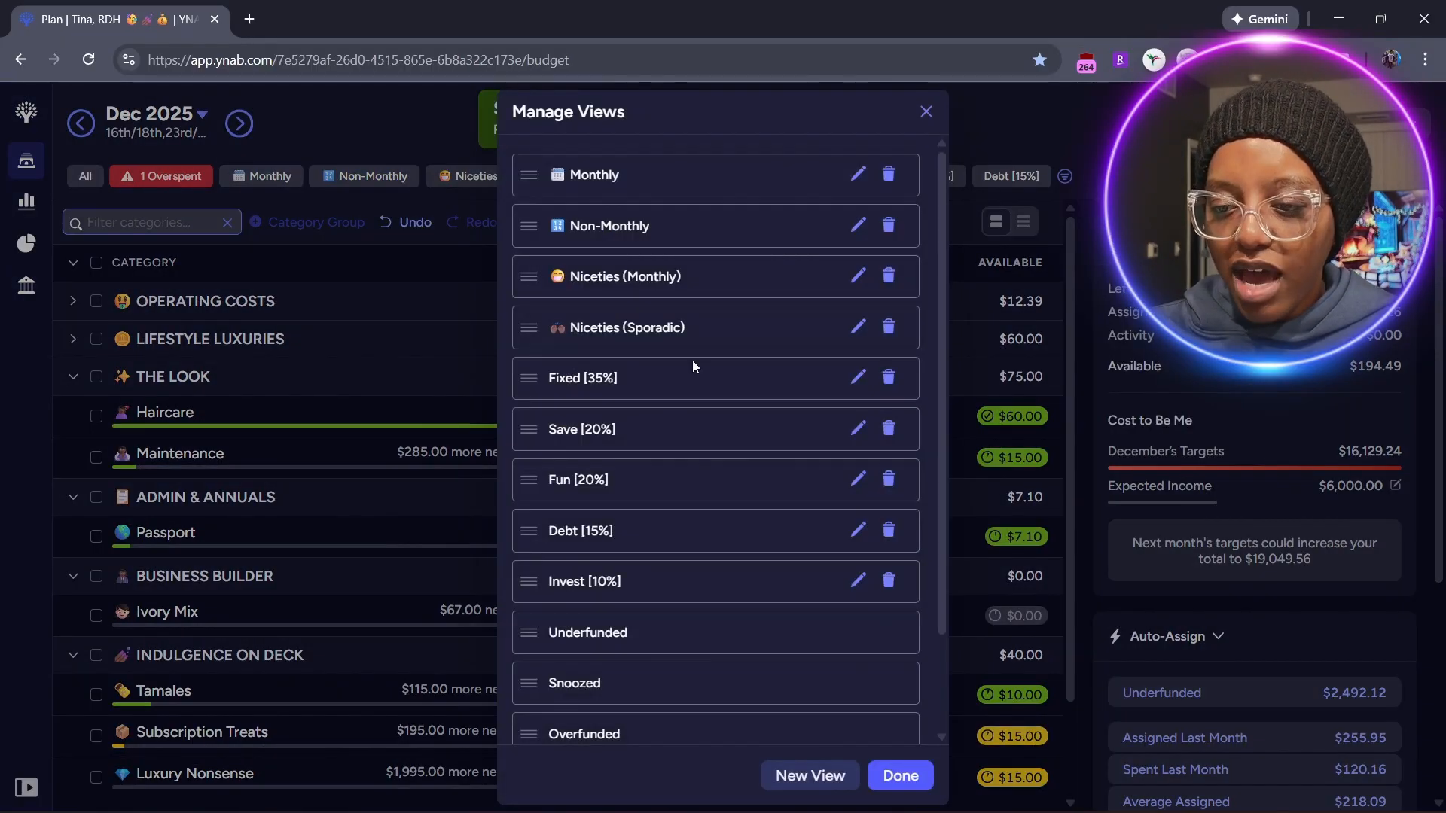
pyautogui.click(858, 327)
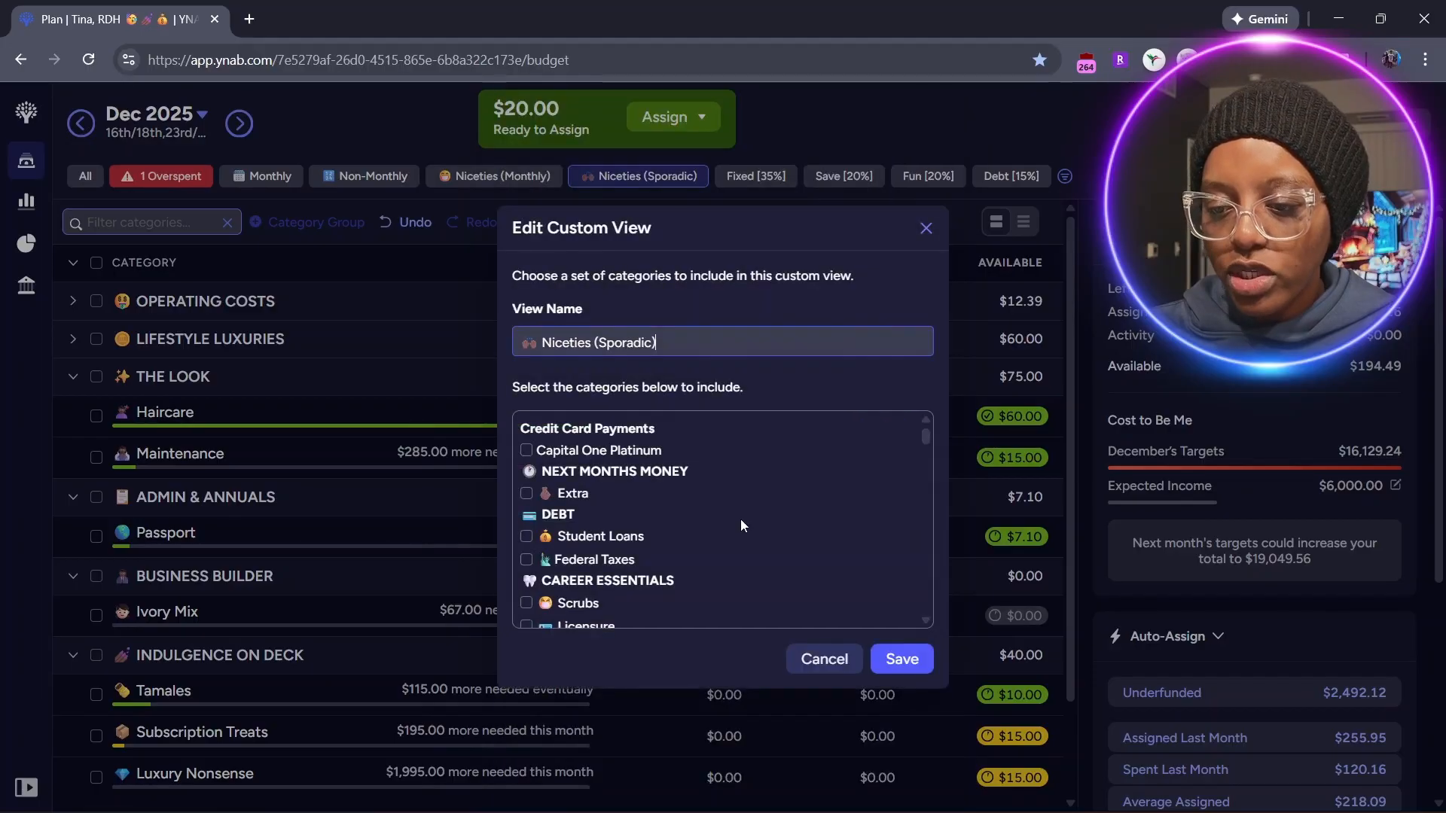
pyautogui.scroll(-10, 740, 518)
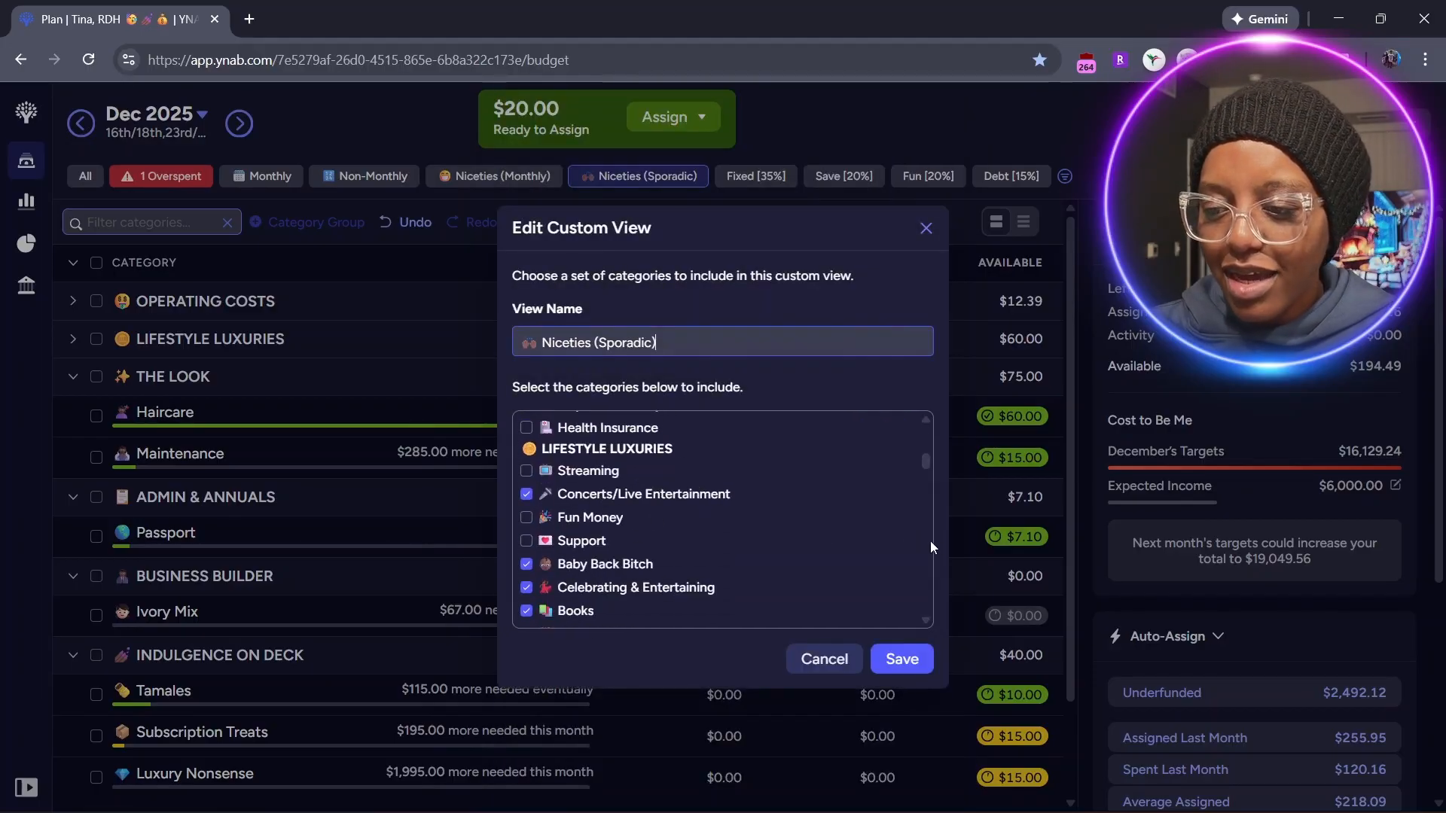
pyautogui.scroll(-3, 928, 538)
pyautogui.scroll(-3, 924, 538)
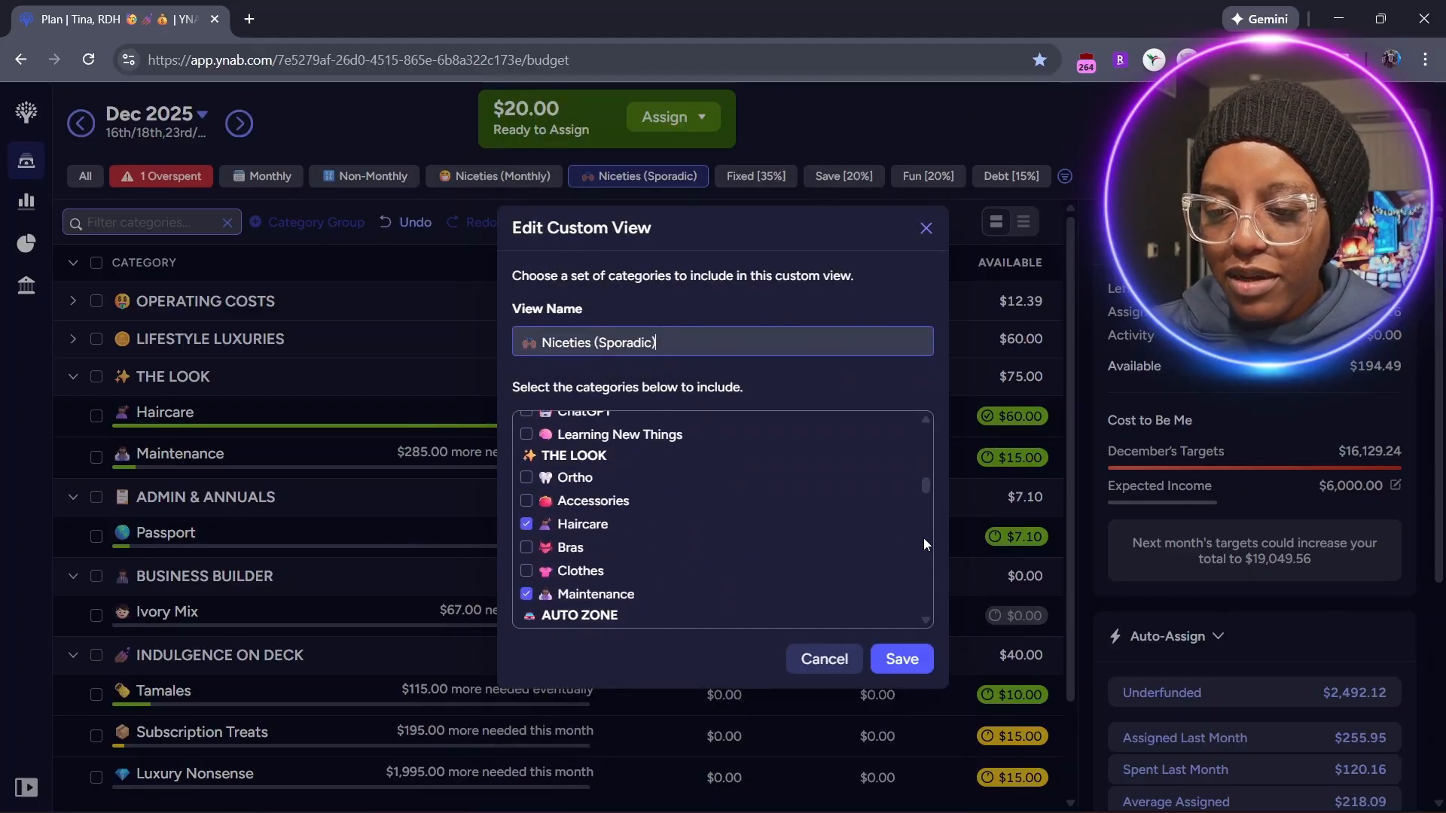
pyautogui.click(920, 659)
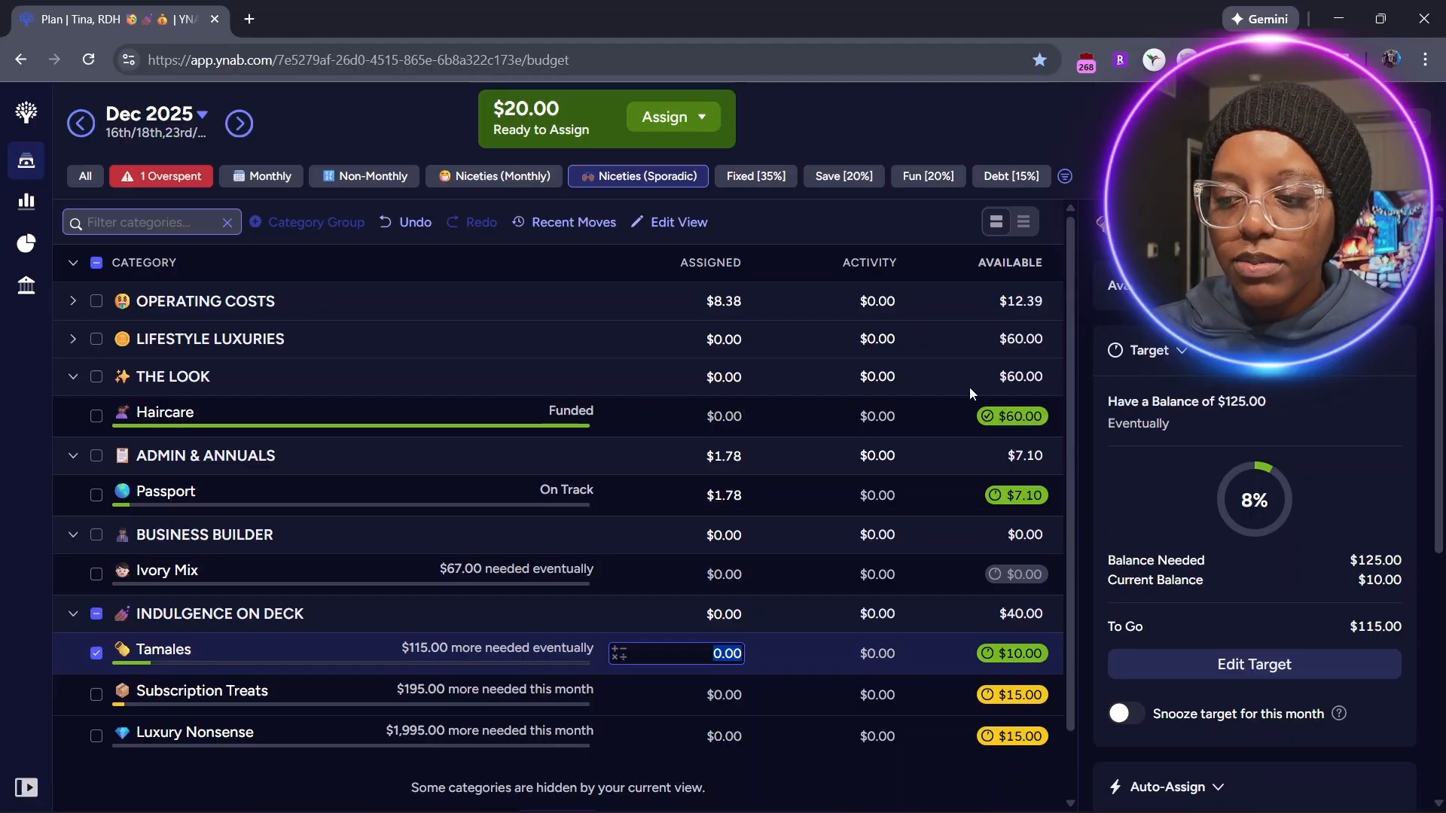
# - Collapse The Look, Admin & Annuals and Business Builder groups, and deselect the Tamales category
pyautogui.click(73, 381)
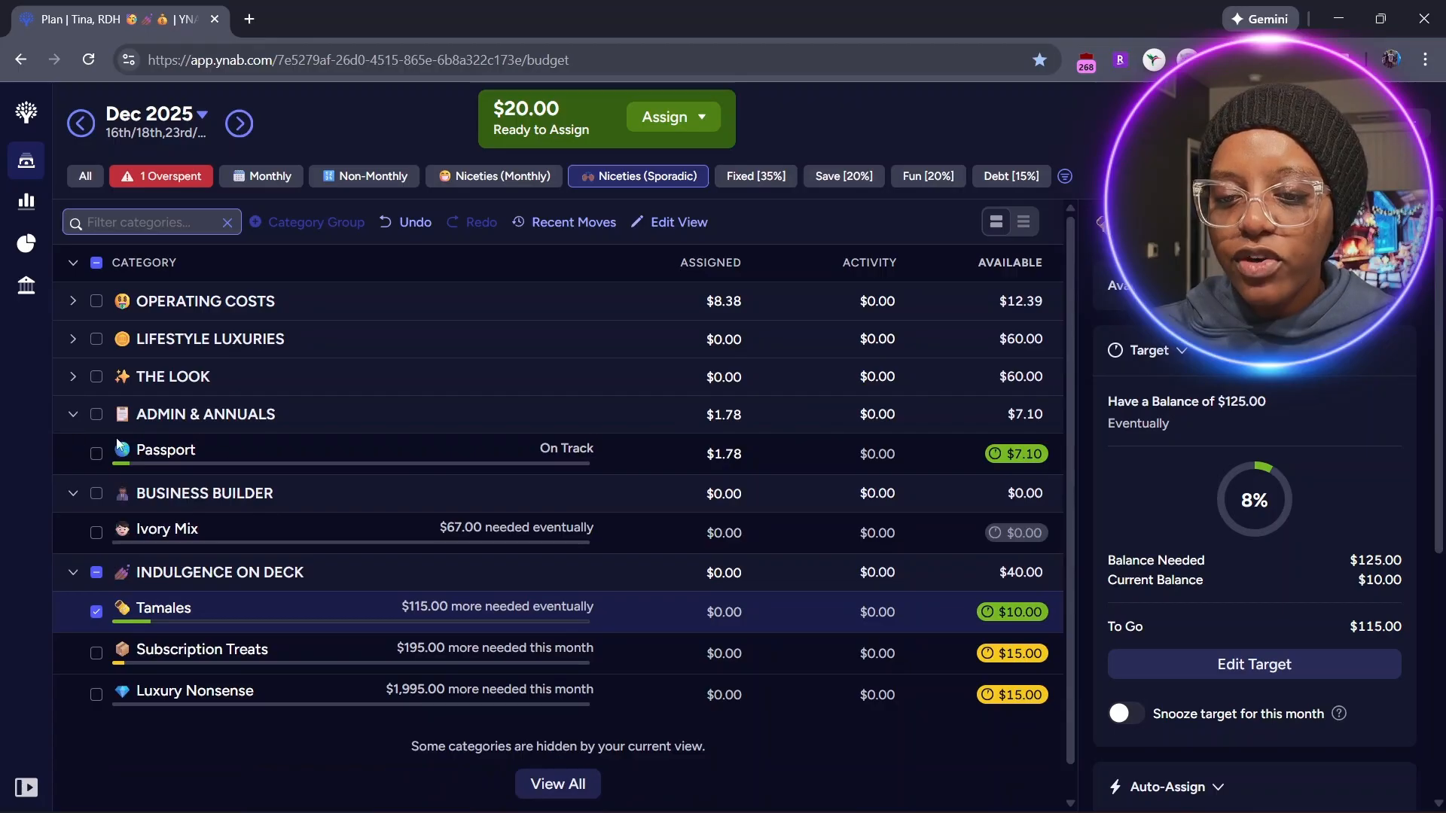
pyautogui.click(73, 417)
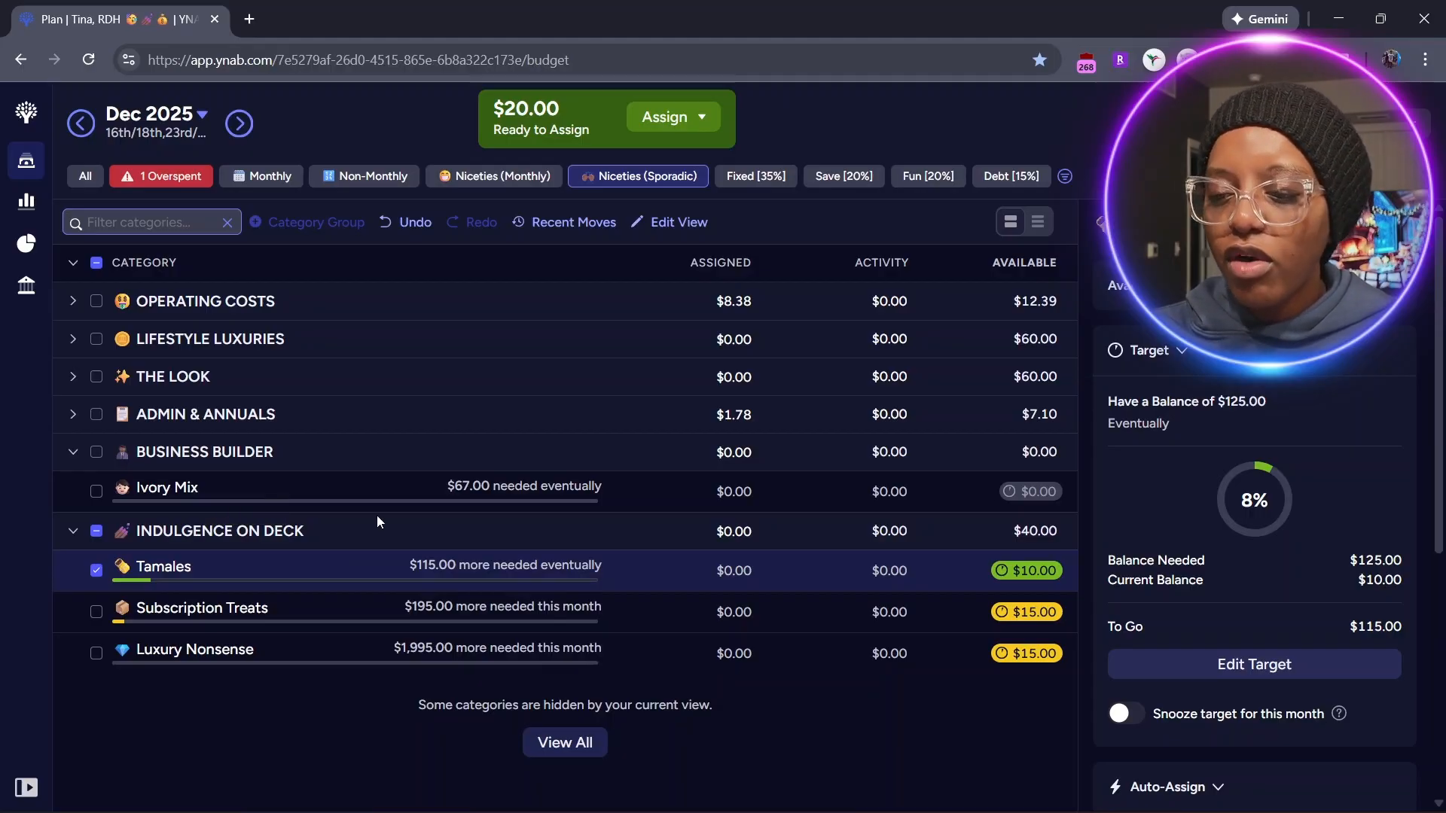
pyautogui.click(76, 452)
pyautogui.click(154, 527)
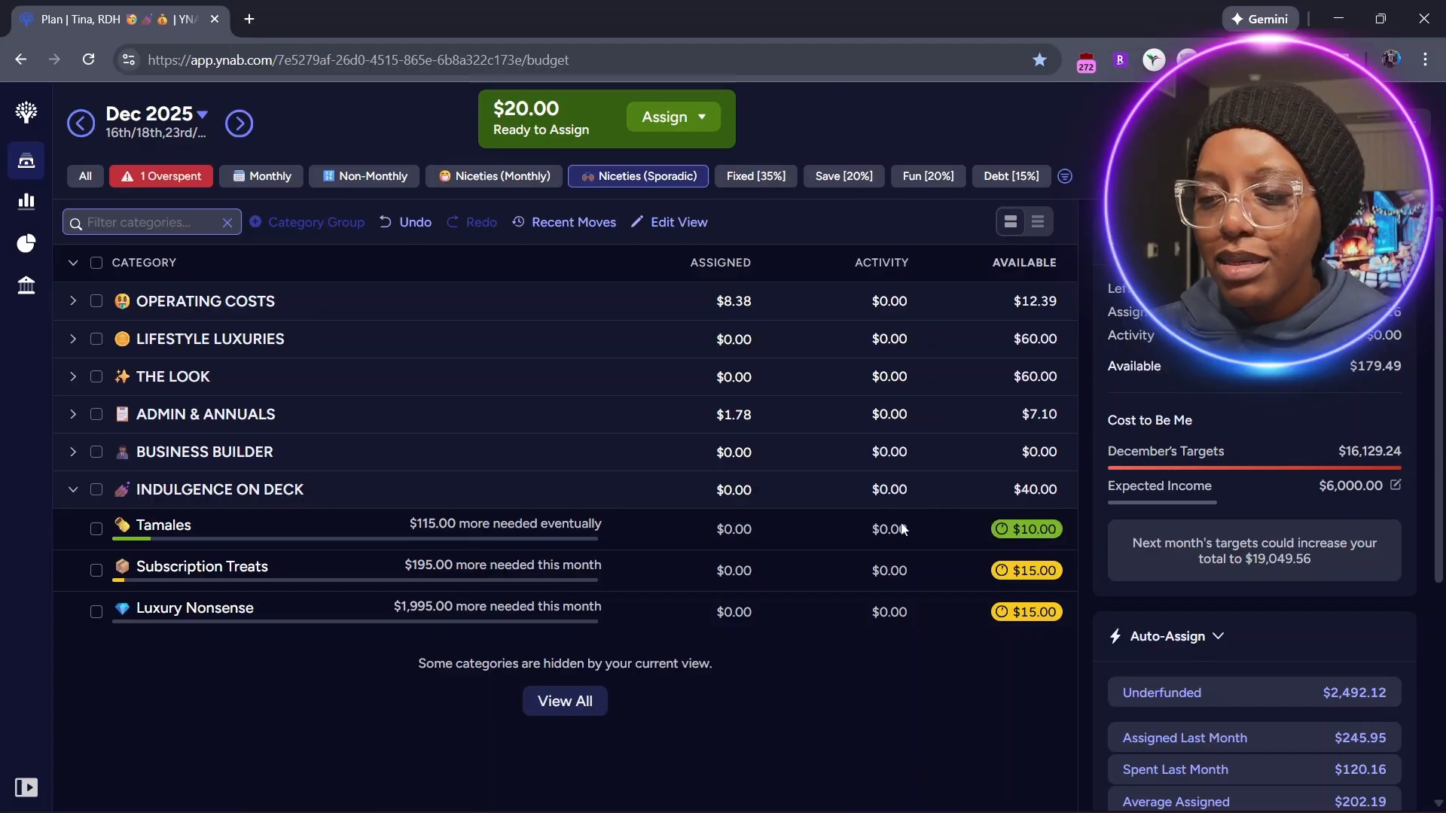
# - Assign $5.00 to the Tamales category in the Indulgence On Deck group
pyautogui.click(753, 529)
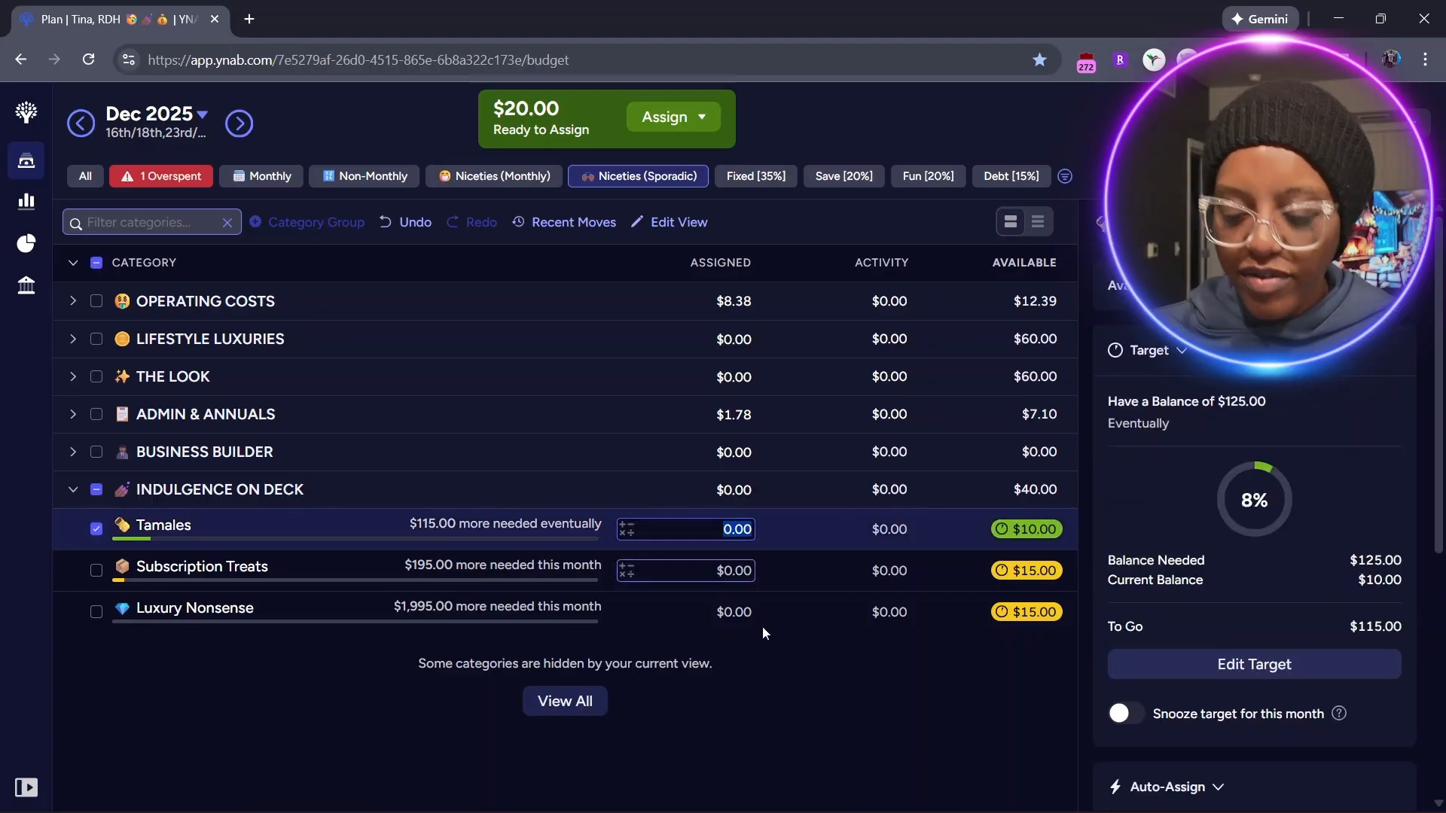
pyautogui.write('5')
pyautogui.press('Return')
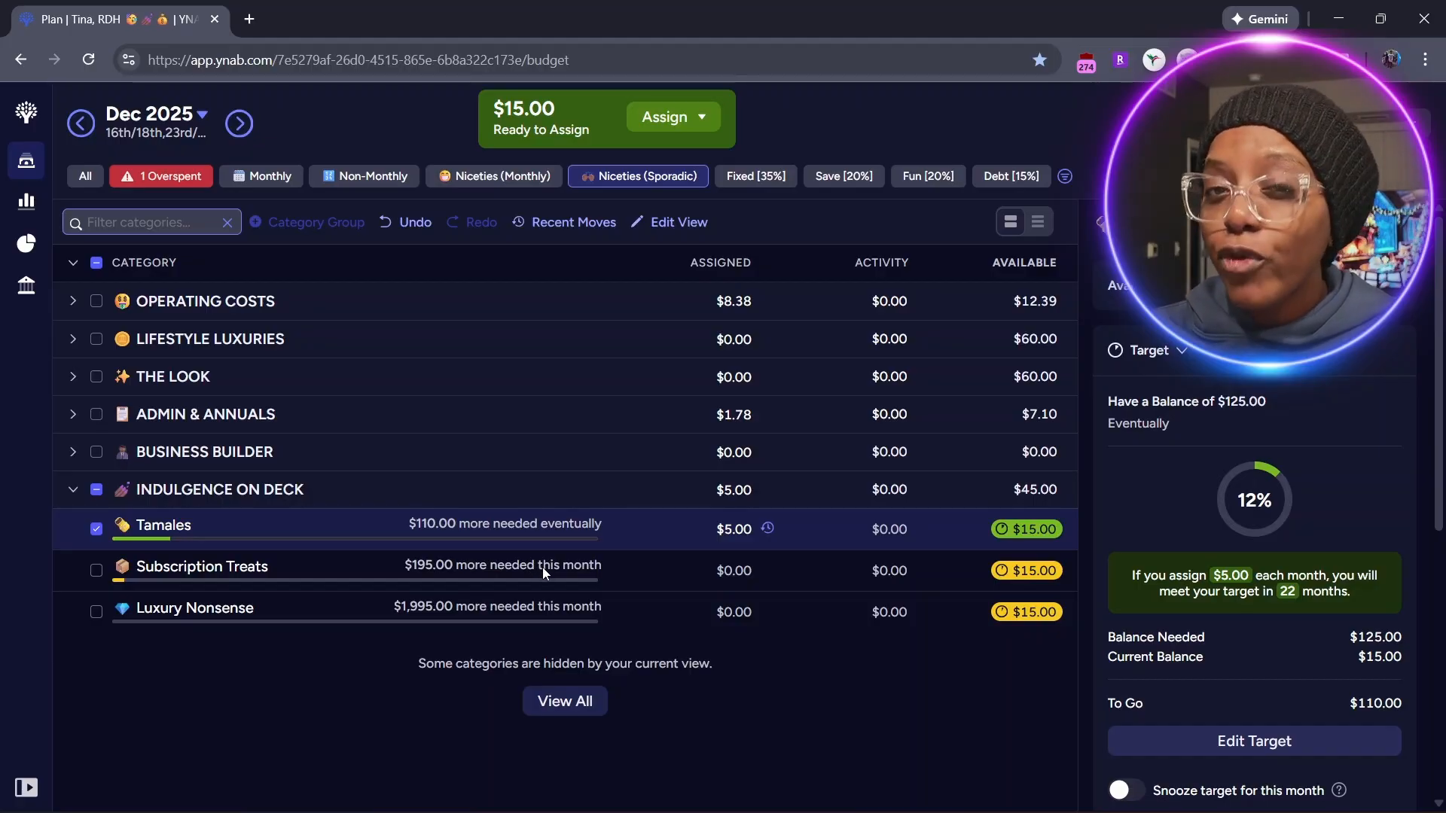
# - Assign $5.00 to the Subscription Treats category in the Indulgence On Deck group
pyautogui.click(679, 580)
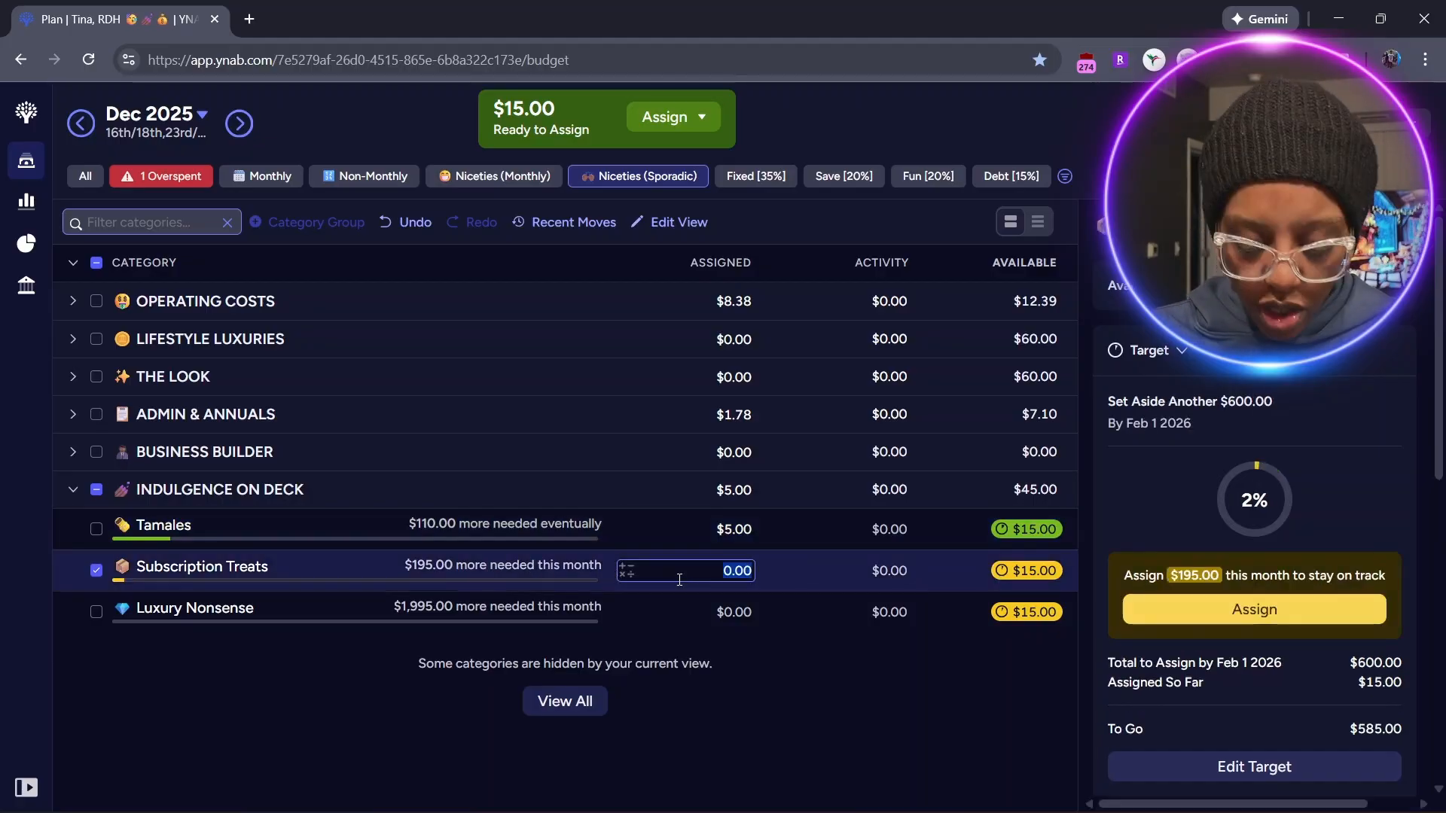
pyautogui.write('5')
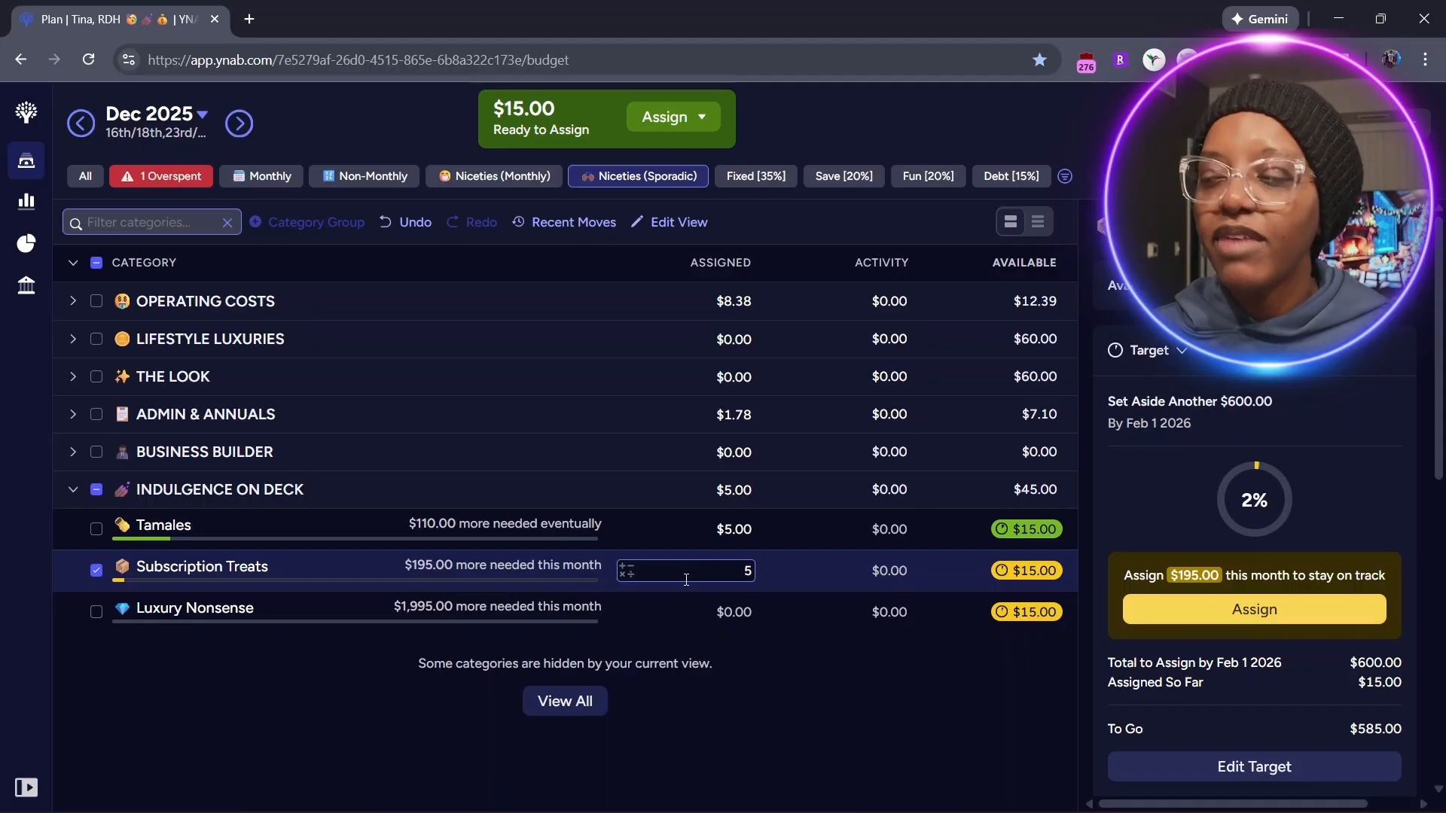
pyautogui.press('Return')
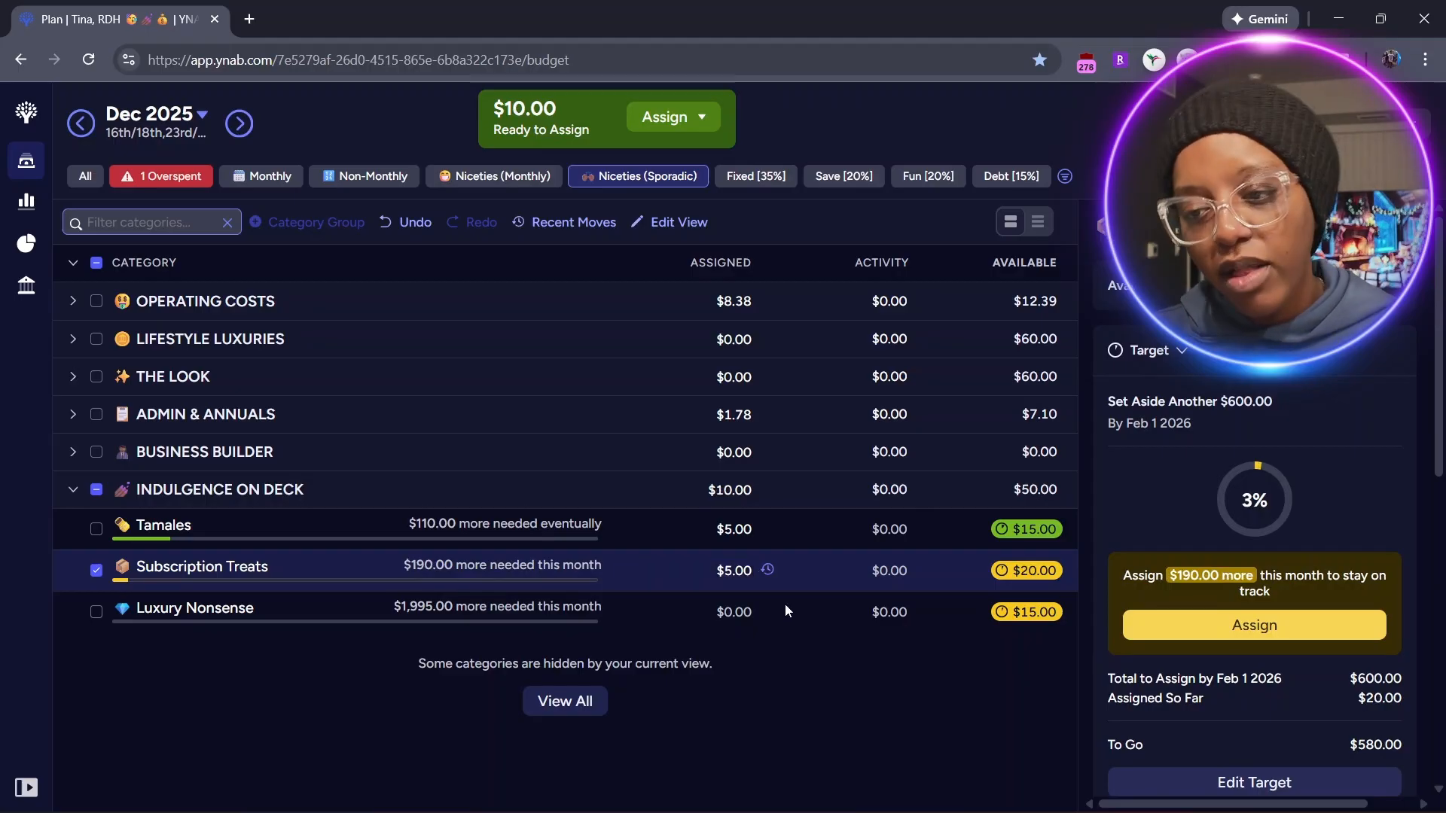
# - Assign $10.00 to the Luxury Nonsense category, deselect it and collapse the Indulgence On Deck group
pyautogui.click(743, 625)
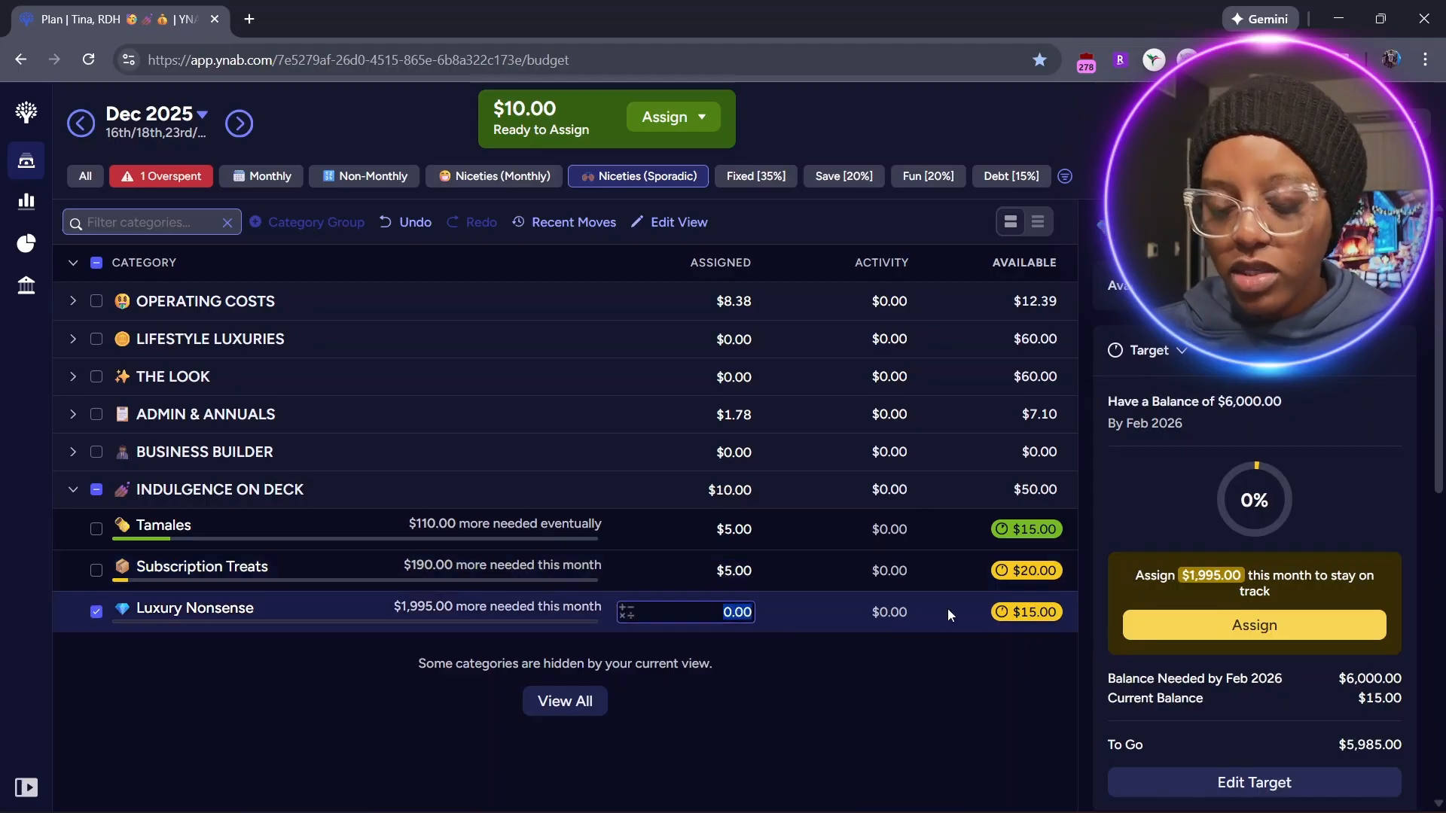
pyautogui.write('10')
pyautogui.press('Return')
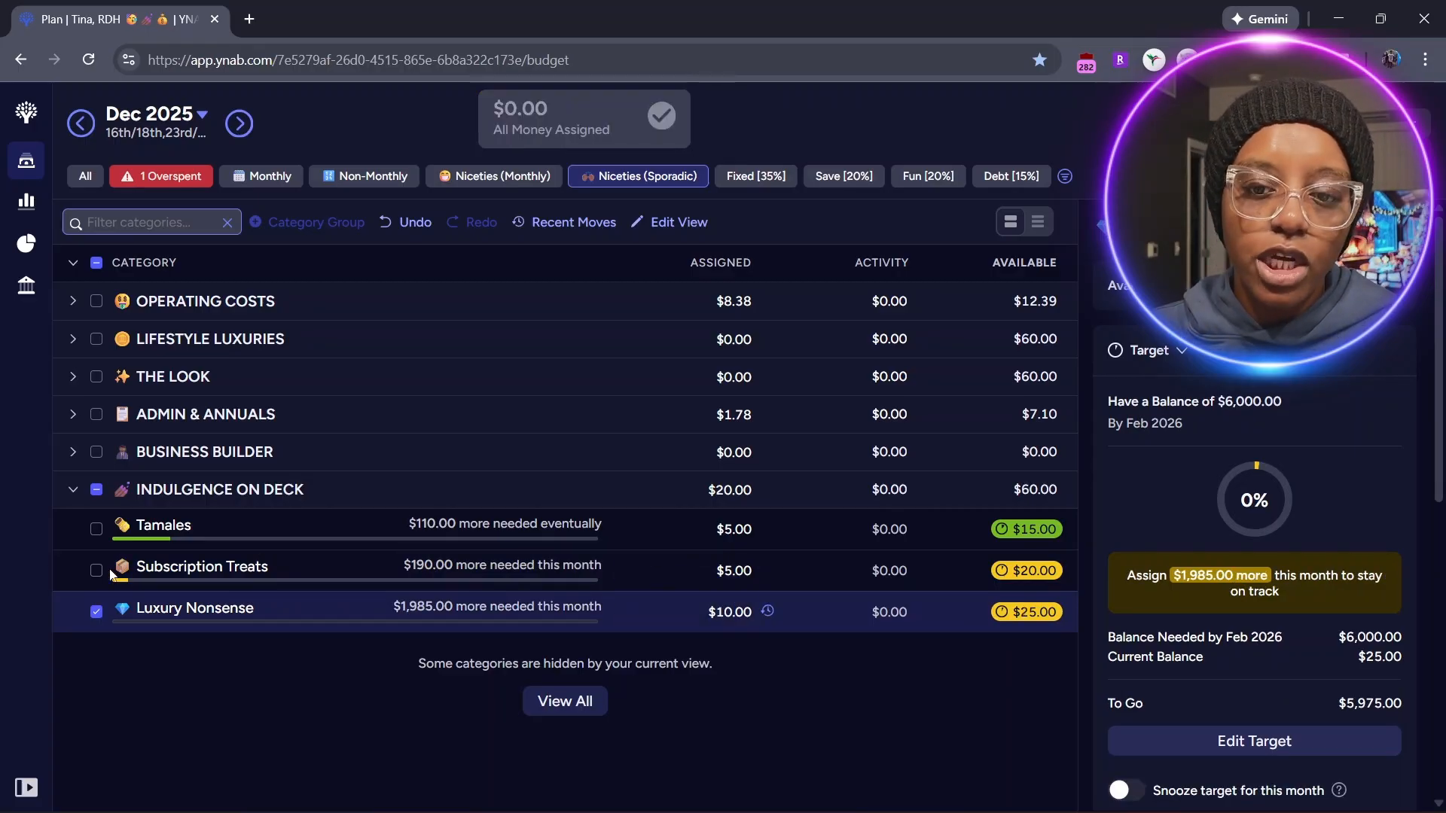
pyautogui.click(97, 612)
pyautogui.click(74, 494)
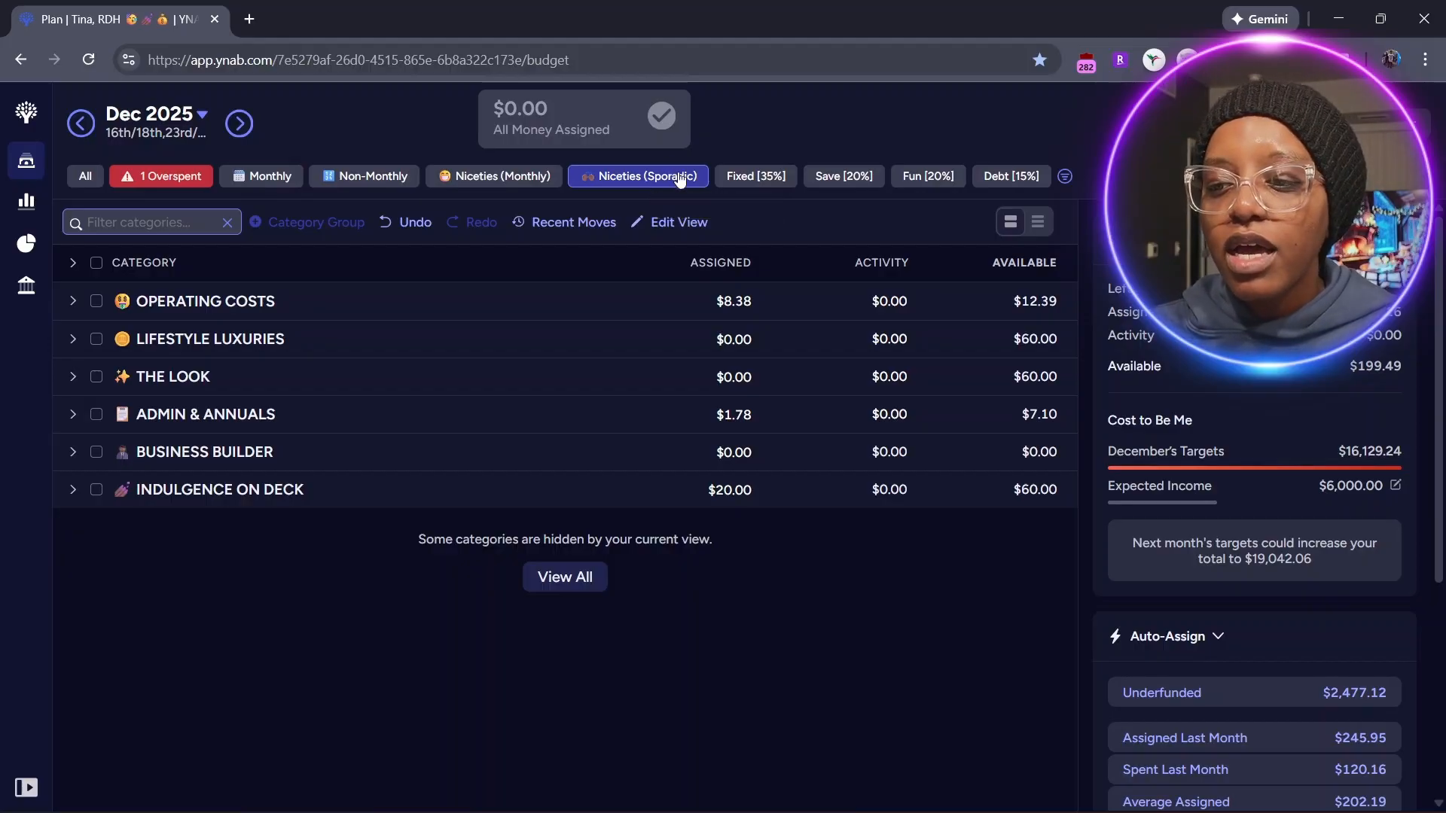
# - Look through the list of additional budget views and close it without switching views
pyautogui.click(1065, 176)
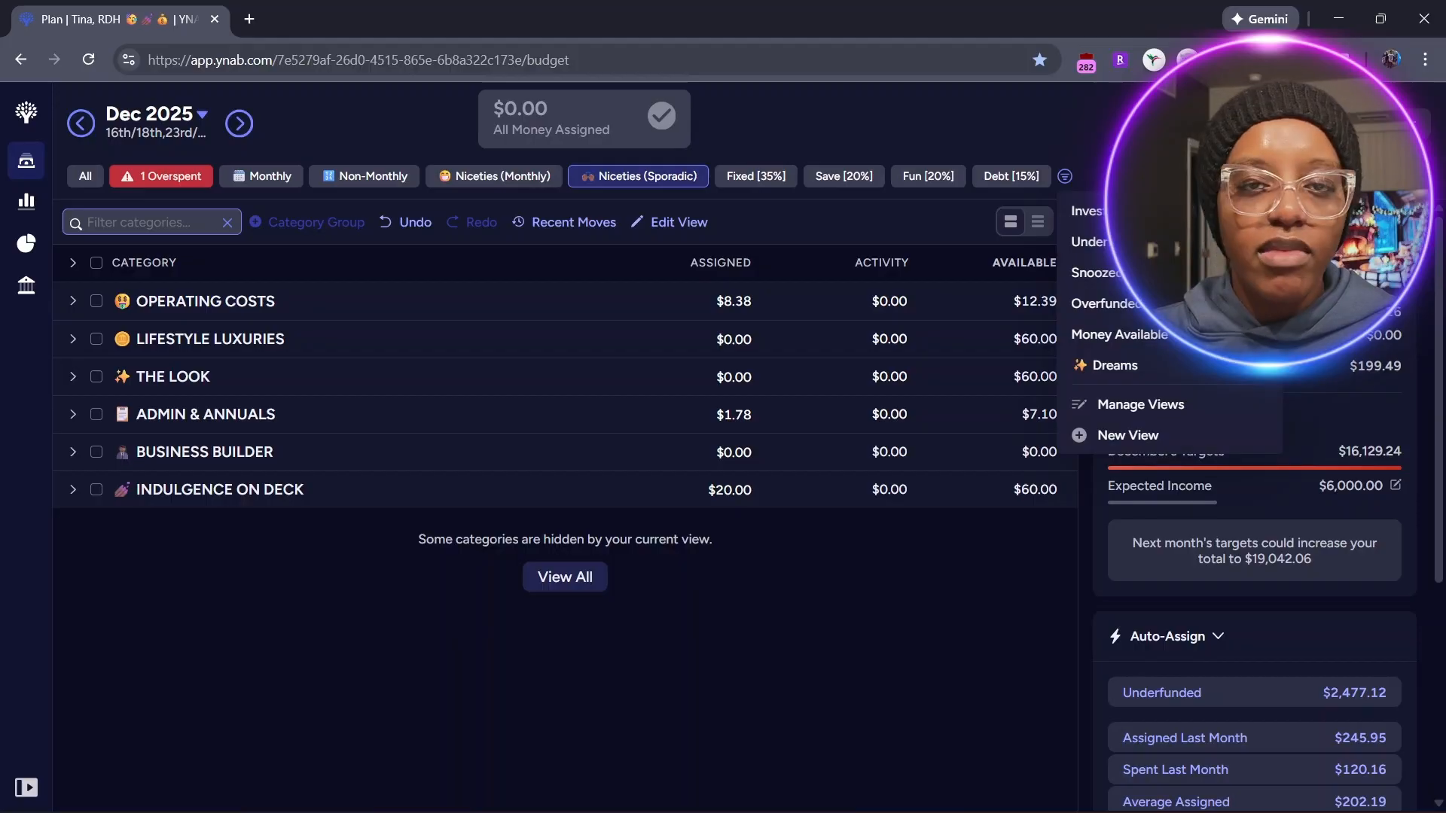
pyautogui.press('Escape')
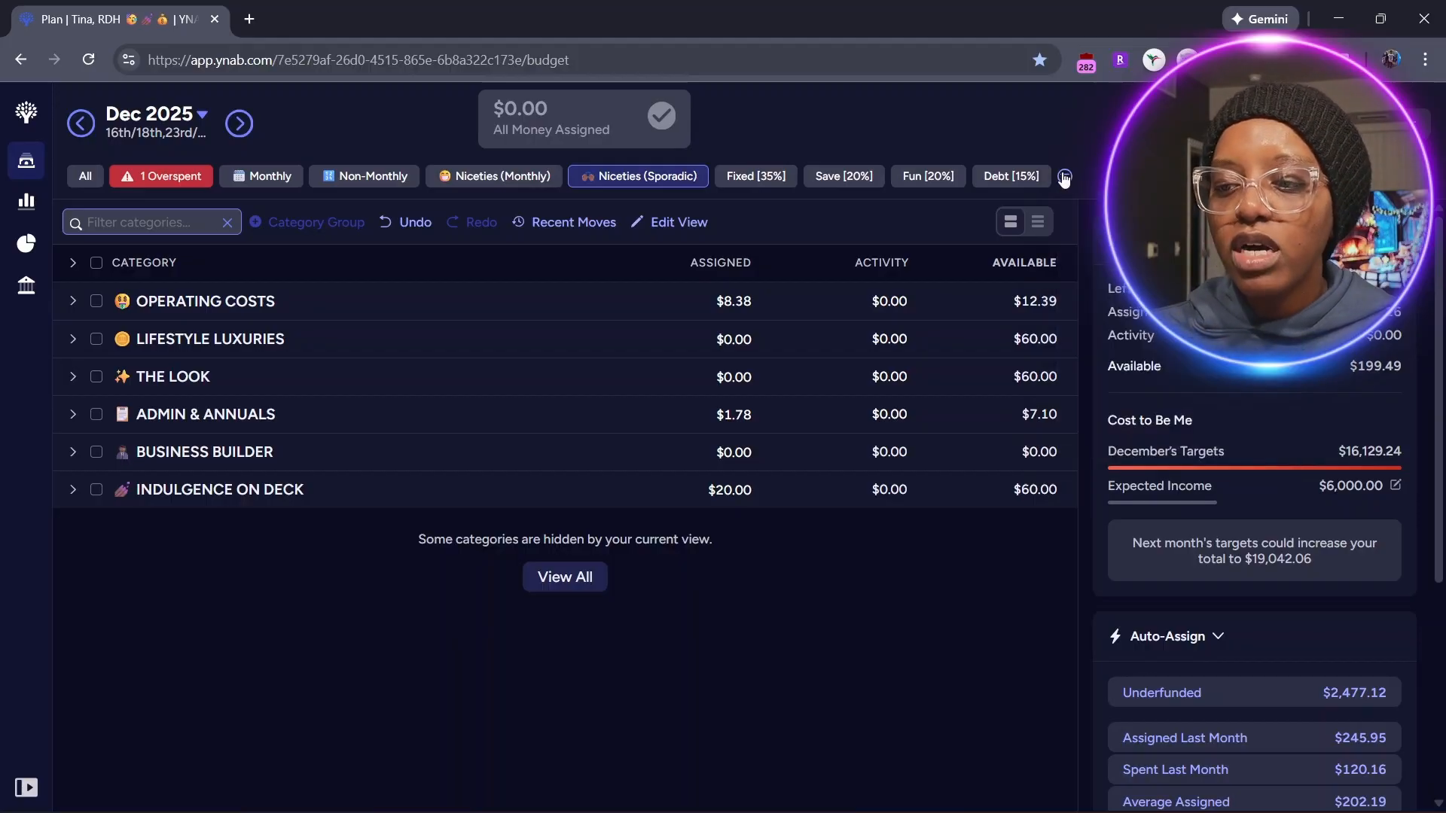